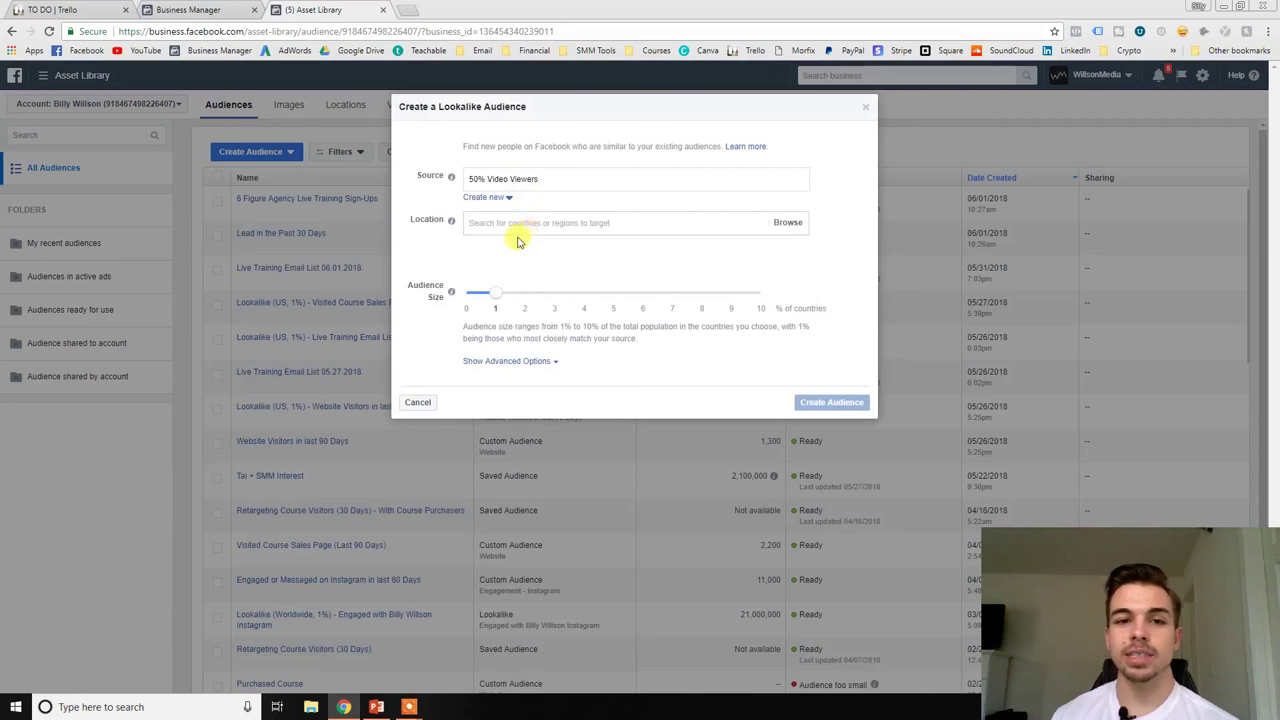
# Set the lookalike audience's location to United States, and close the dialog without creating the audience.
pyautogui.write('united')
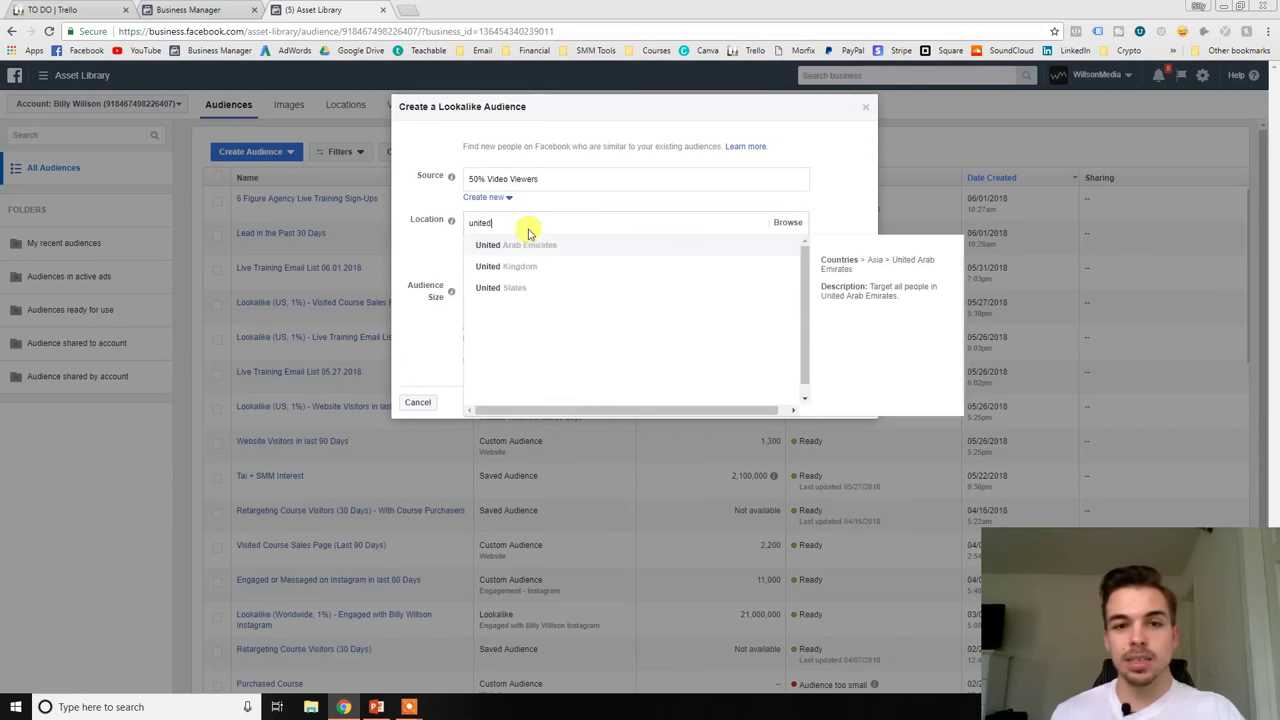
pyautogui.click(528, 288)
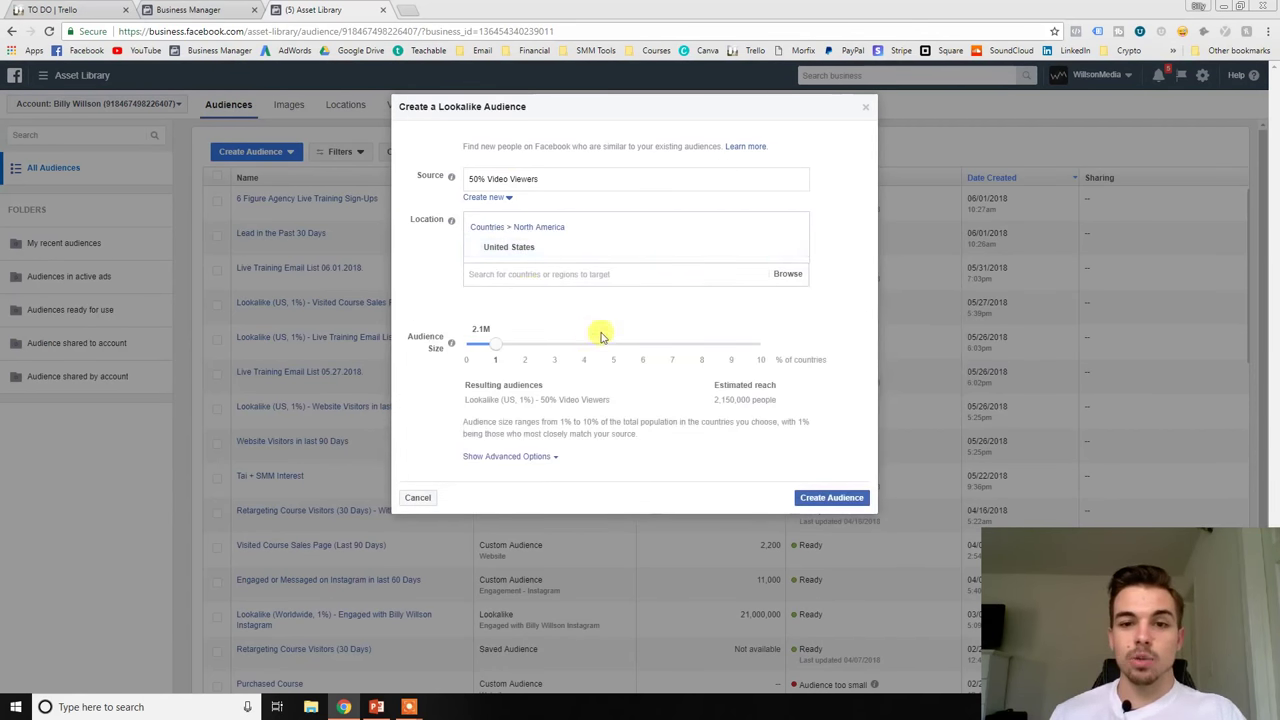
pyautogui.moveTo(804, 422); pyautogui.dragTo(812, 440)
pyautogui.click(765, 424)
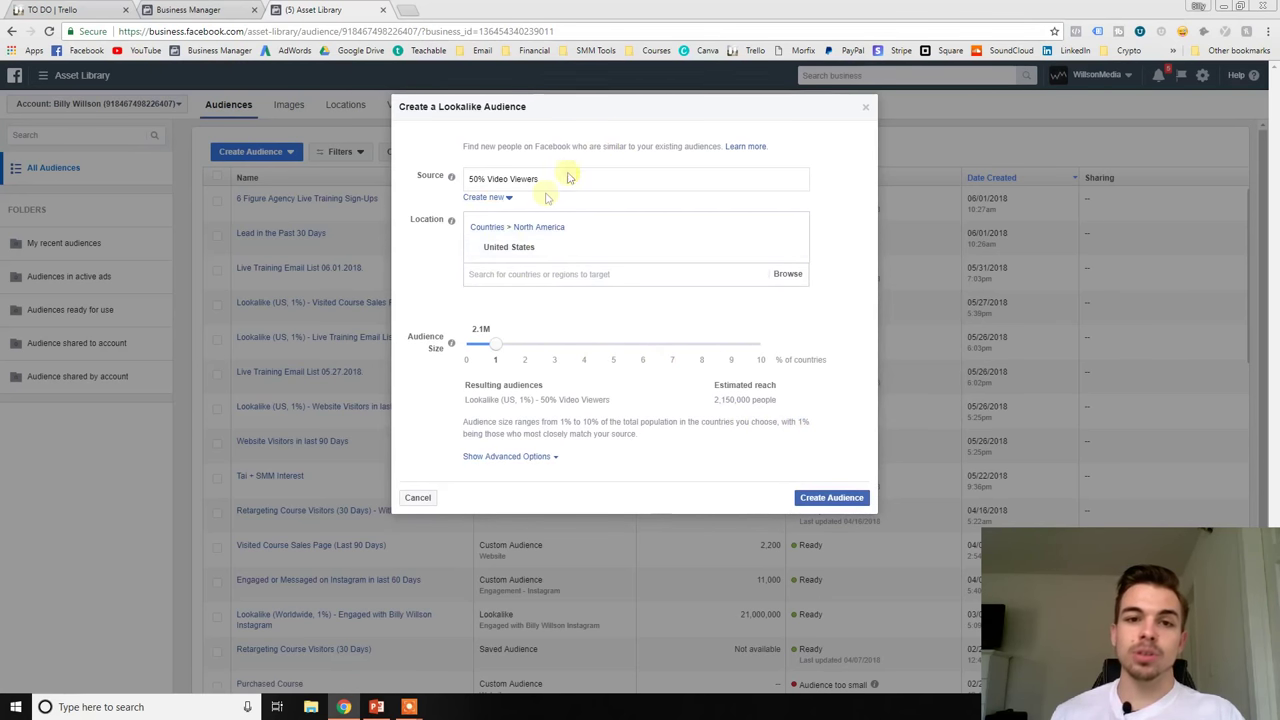
pyautogui.click(862, 109)
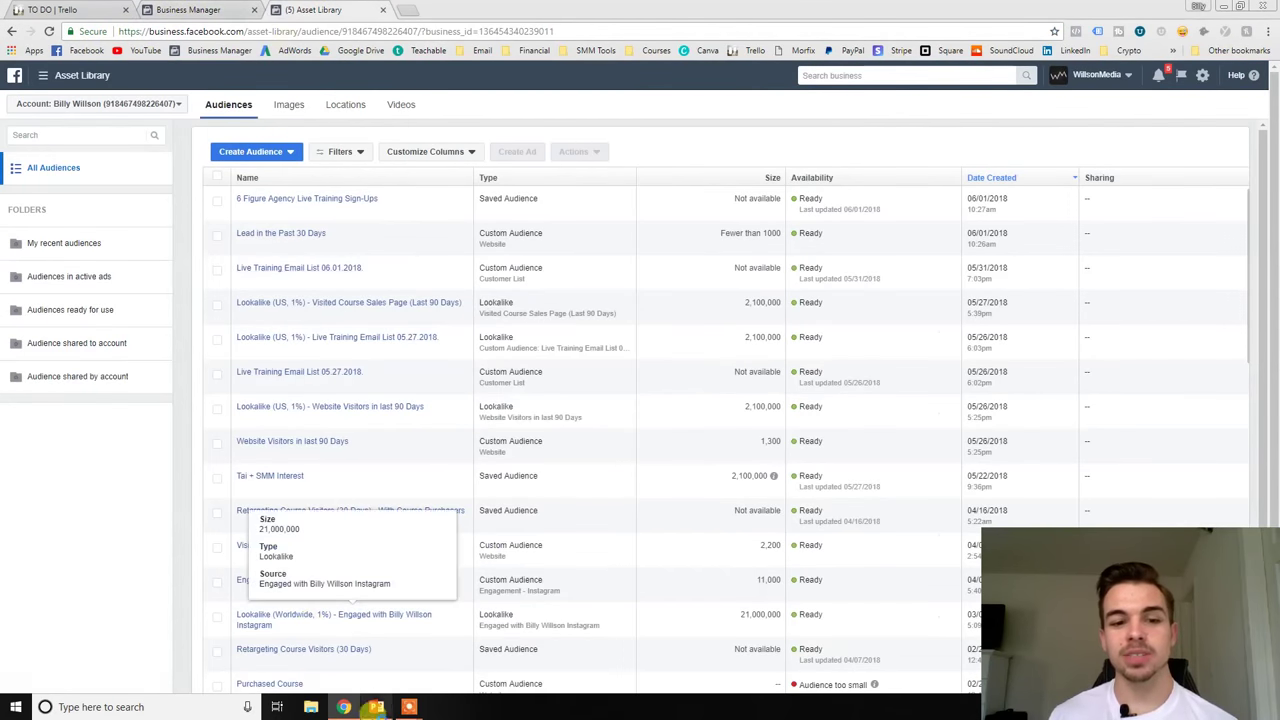
# Switch to PowerPoint and review the bullets on the Lookalike Audience slide.
pyautogui.click(376, 707)
pyautogui.click(107, 612)
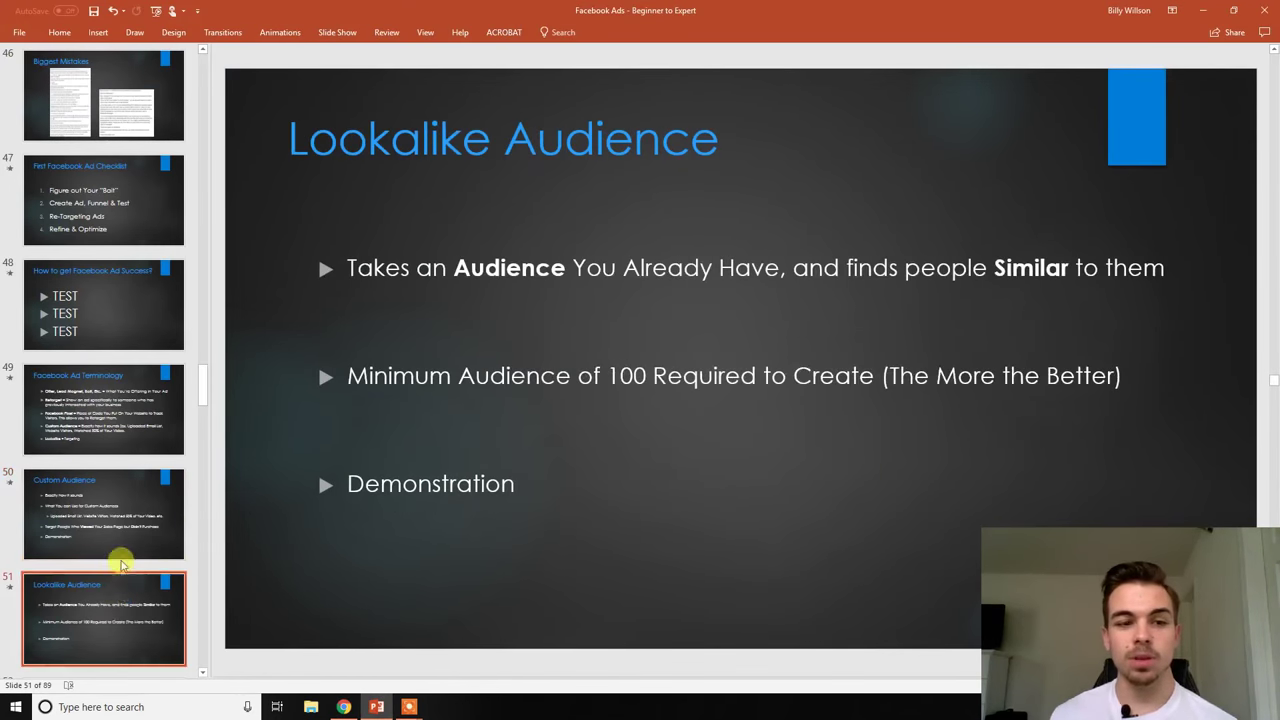
pyautogui.moveTo(350, 264); pyautogui.dragTo(886, 257)
pyautogui.click(895, 267)
pyautogui.moveTo(340, 262); pyautogui.dragTo(1137, 294)
pyautogui.click(1137, 294)
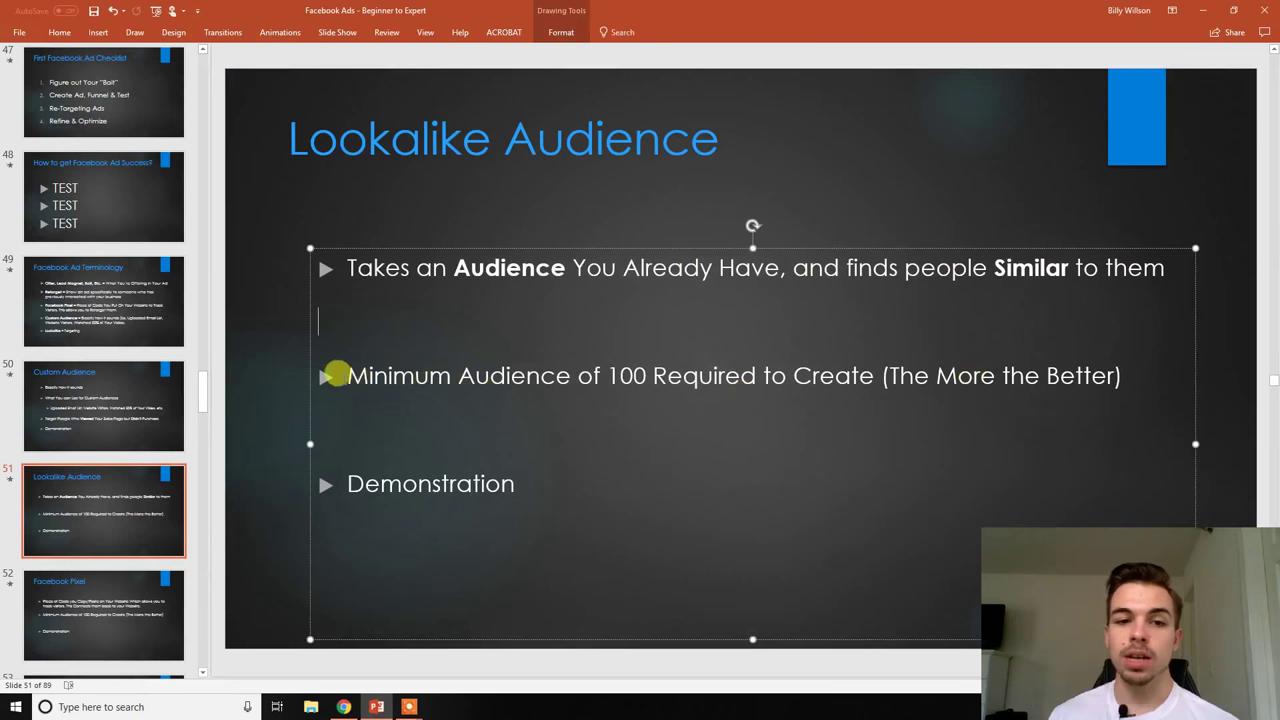
pyautogui.moveTo(340, 373); pyautogui.dragTo(834, 374)
pyautogui.click(713, 380)
pyautogui.moveTo(1128, 336); pyautogui.dragTo(868, 375)
pyautogui.click(870, 377)
pyautogui.moveTo(1130, 364); pyautogui.dragTo(360, 345)
pyautogui.moveTo(539, 417); pyautogui.dragTo(263, 483)
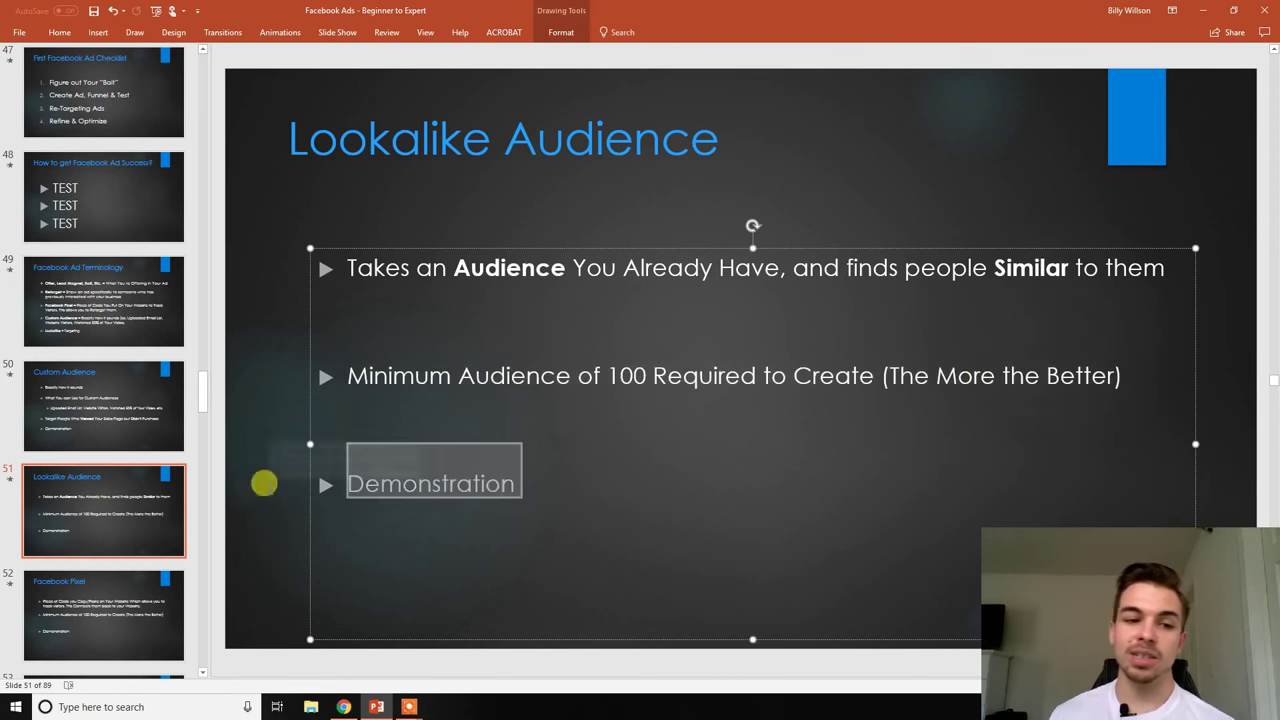
# Delete the bullet about the minimum audience of 100 from the Facebook Pixel slide.
pyautogui.click(83, 594)
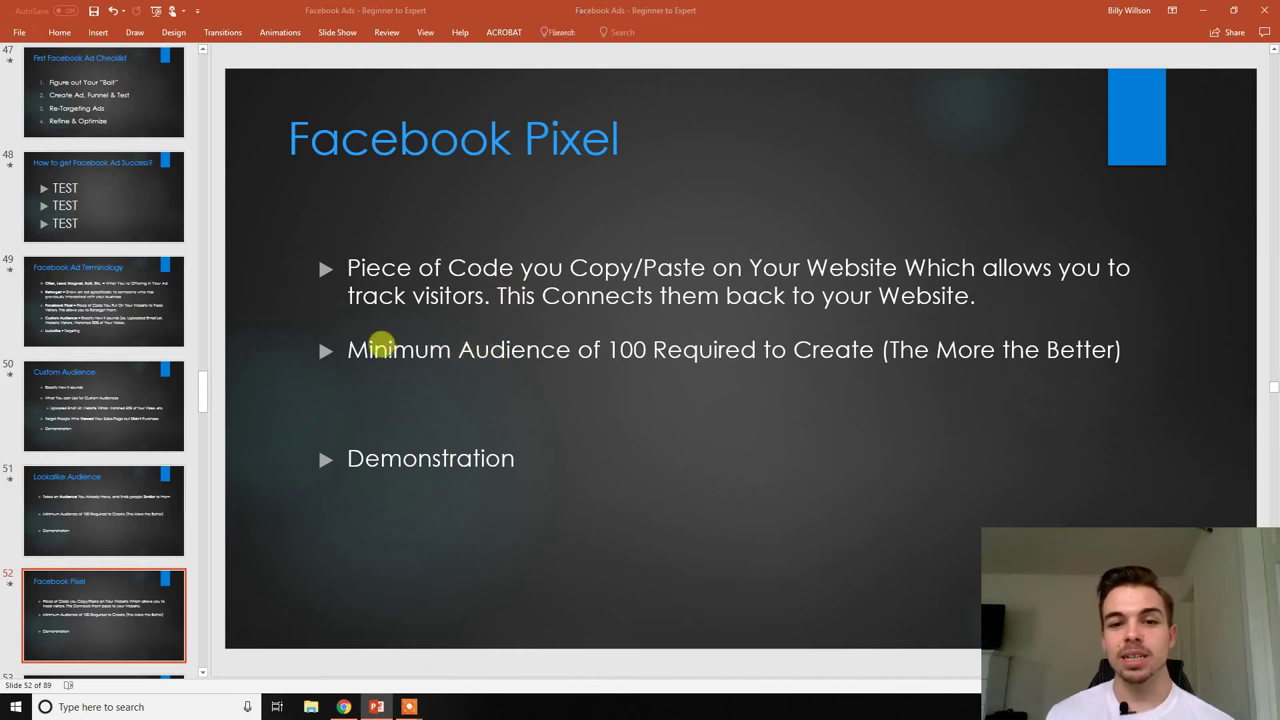
pyautogui.click(385, 347)
pyautogui.moveTo(1126, 336); pyautogui.dragTo(386, 335)
pyautogui.write('==')
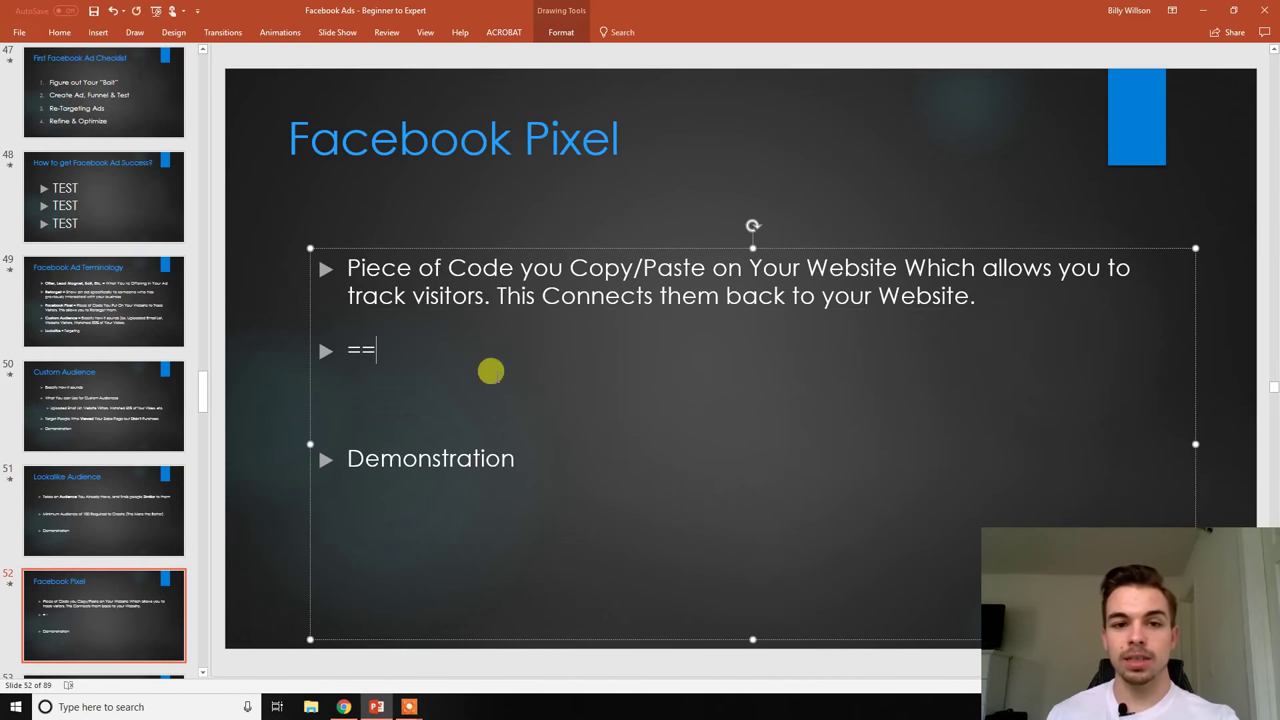
pyautogui.press('BackSpace')
pyautogui.press('BackSpace')
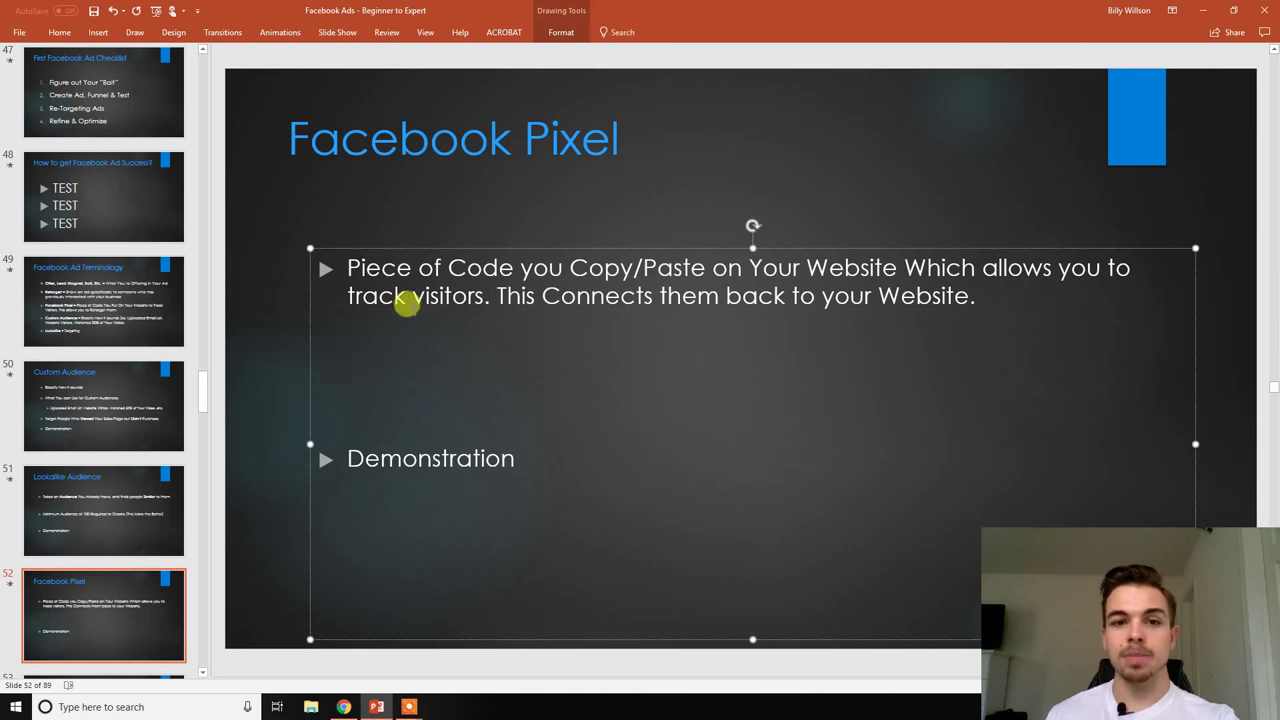
pyautogui.moveTo(411, 296); pyautogui.dragTo(963, 265)
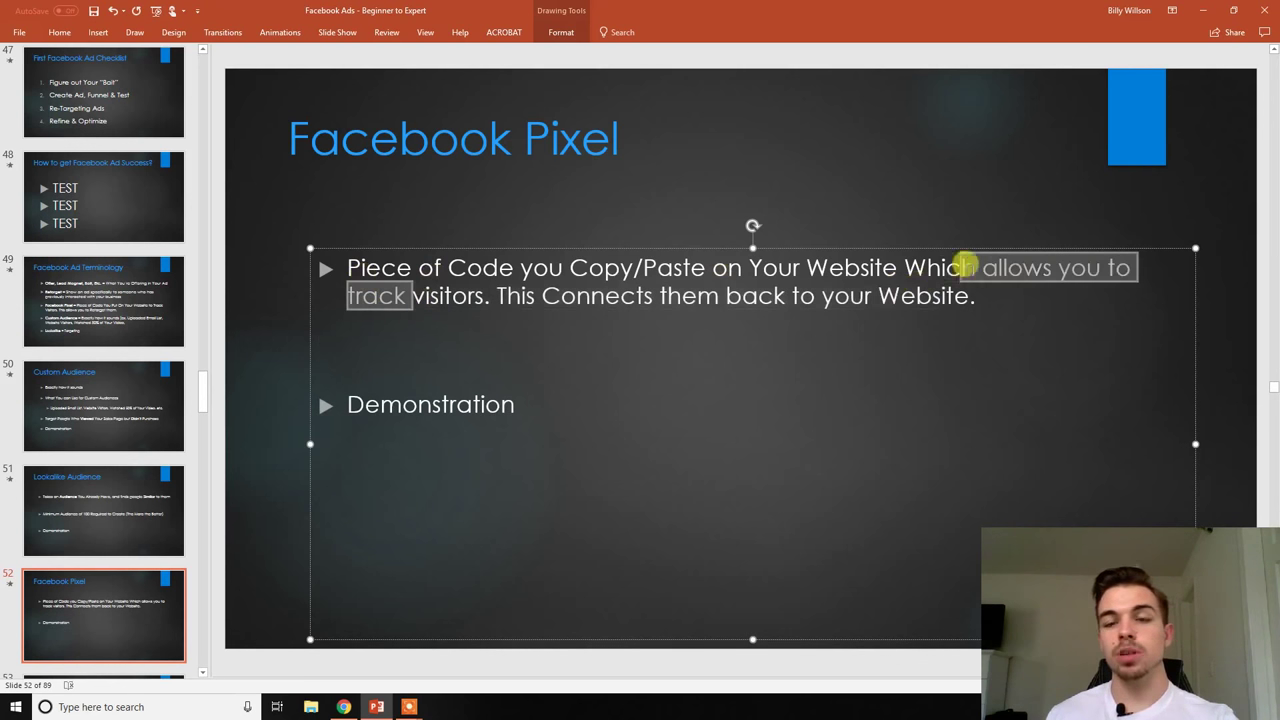
pyautogui.tripleClick(980, 286)
pyautogui.click(972, 289)
pyautogui.moveTo(992, 298); pyautogui.dragTo(643, 302)
pyautogui.click(653, 414)
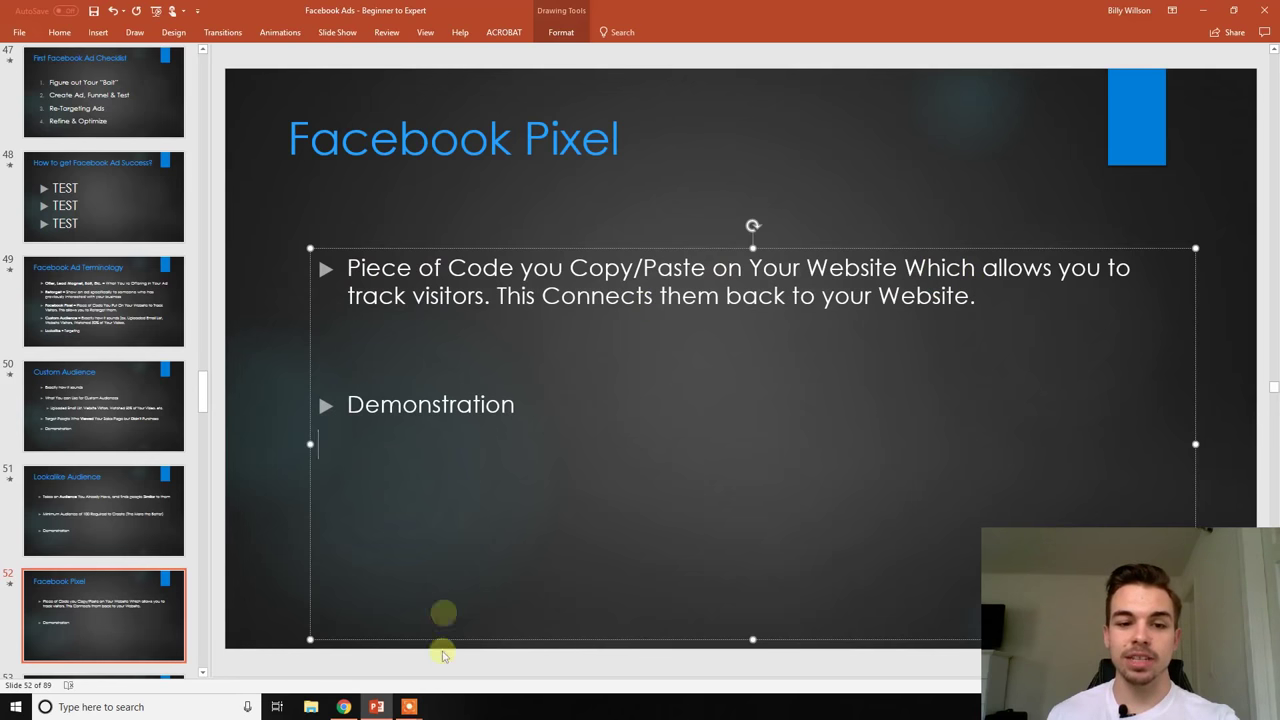
# Switch to Chrome and open the details of the 6 Figure Agency Course Pixel from the Facebook Pixels page.
pyautogui.click(345, 705)
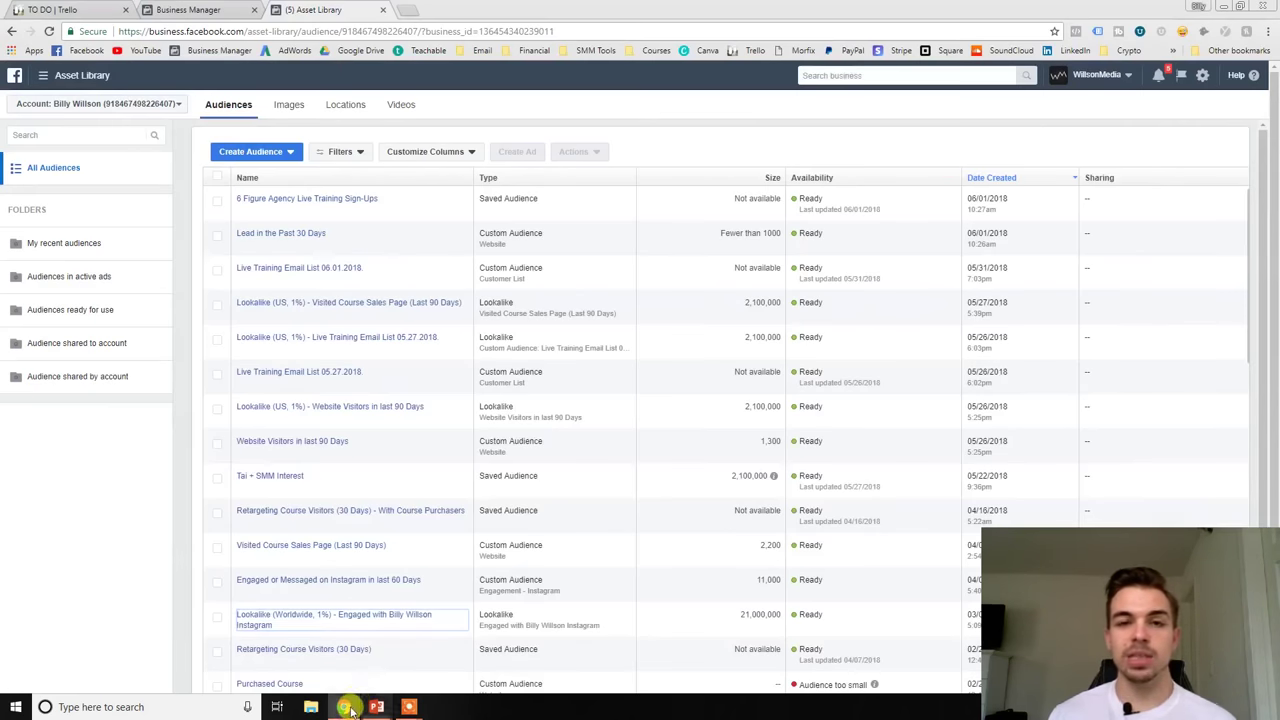
pyautogui.click(65, 80)
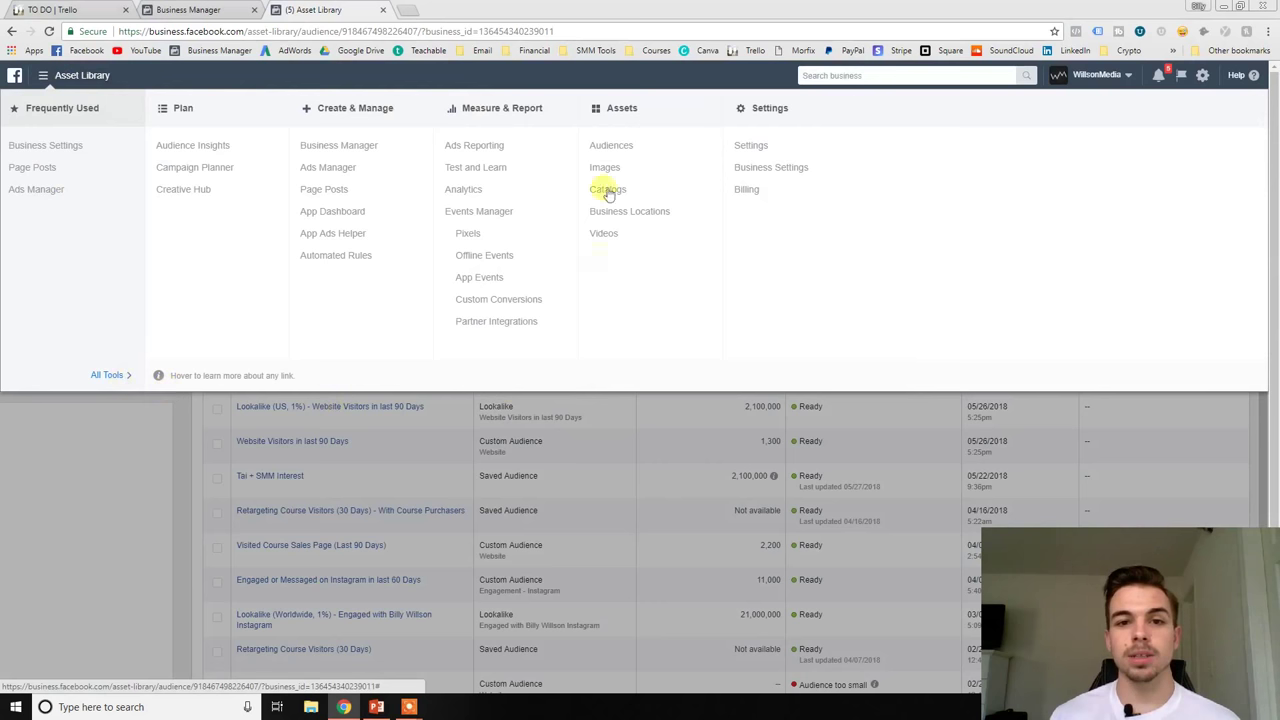
pyautogui.click(470, 233)
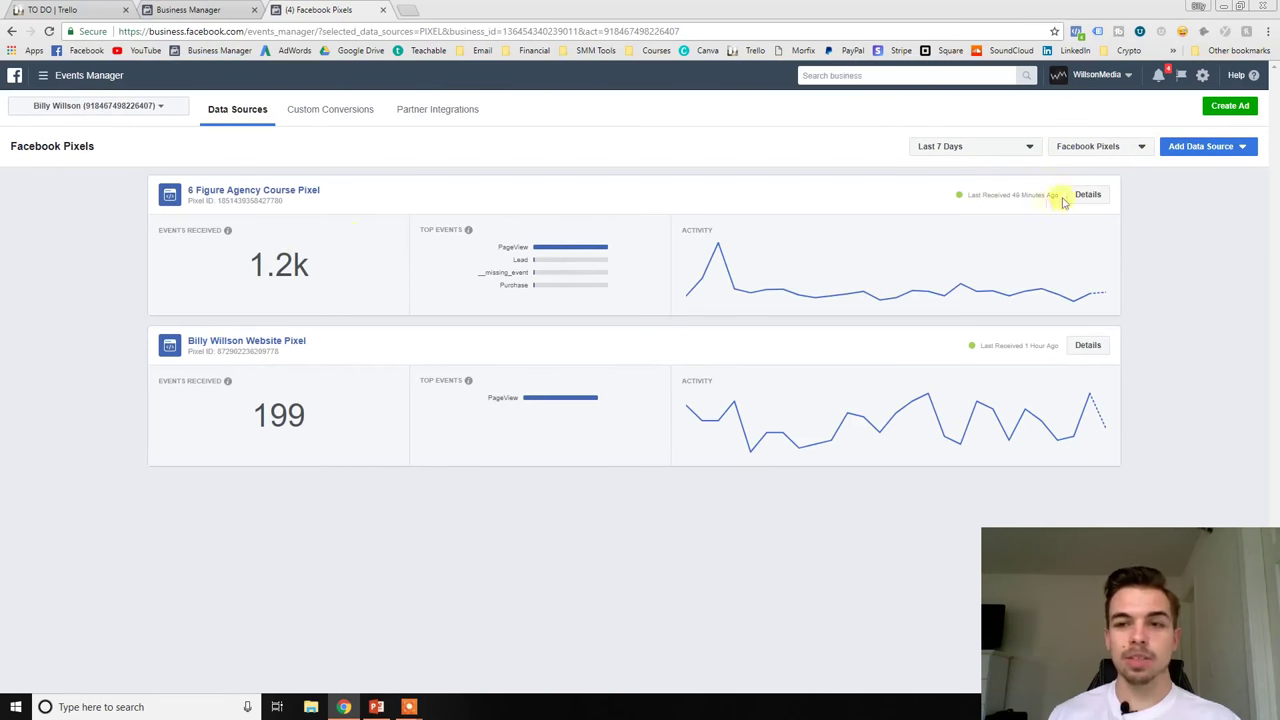
pyautogui.click(1088, 195)
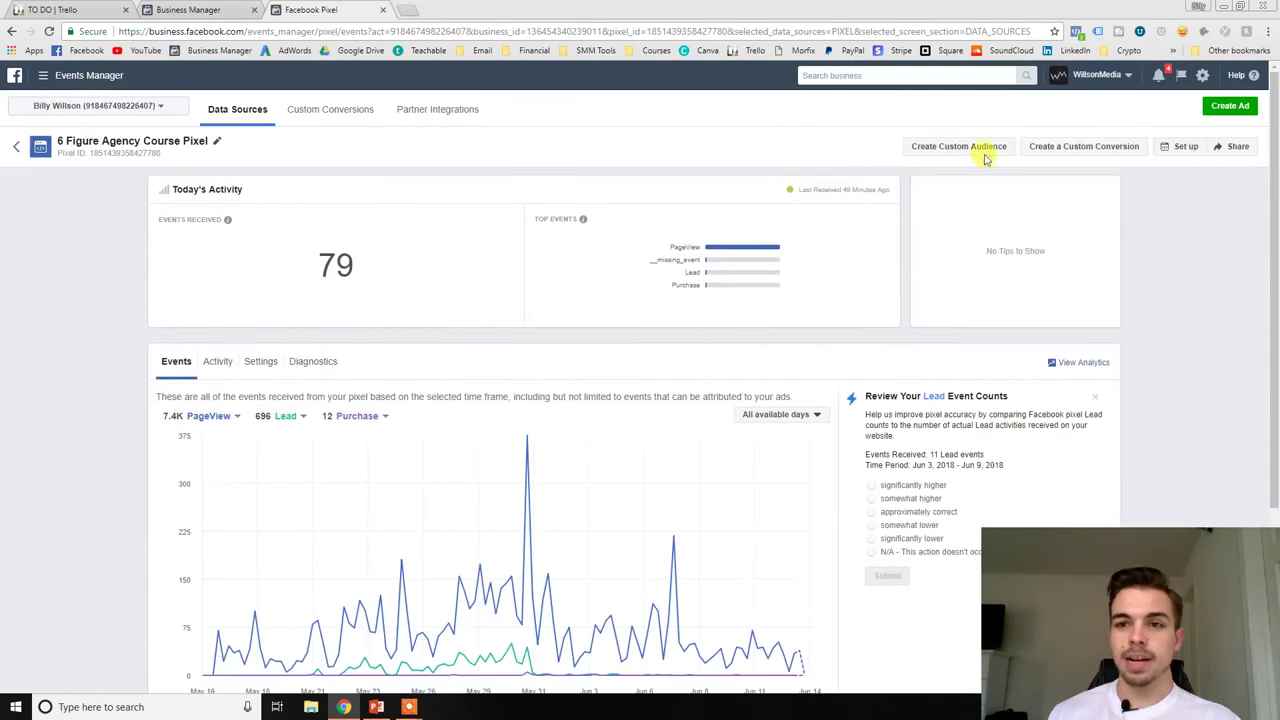
# Start the pixel setup and choose to install the code manually.
pyautogui.click(1176, 148)
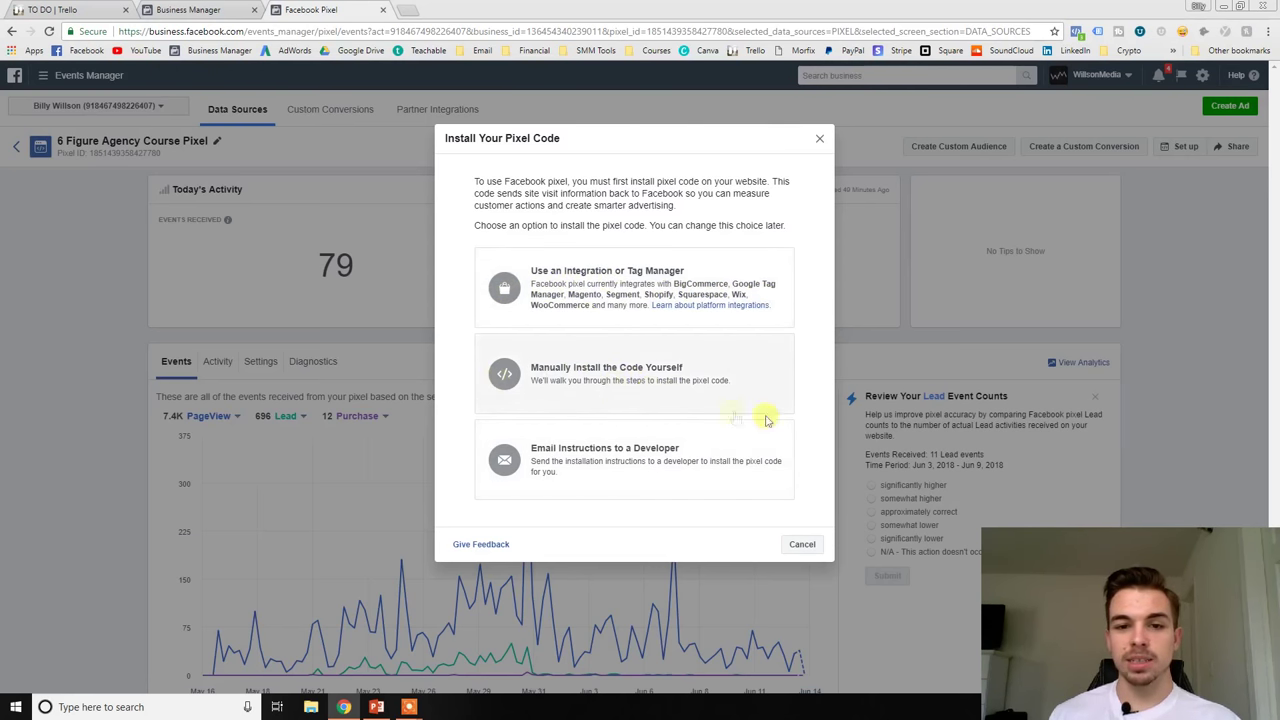
pyautogui.click(646, 399)
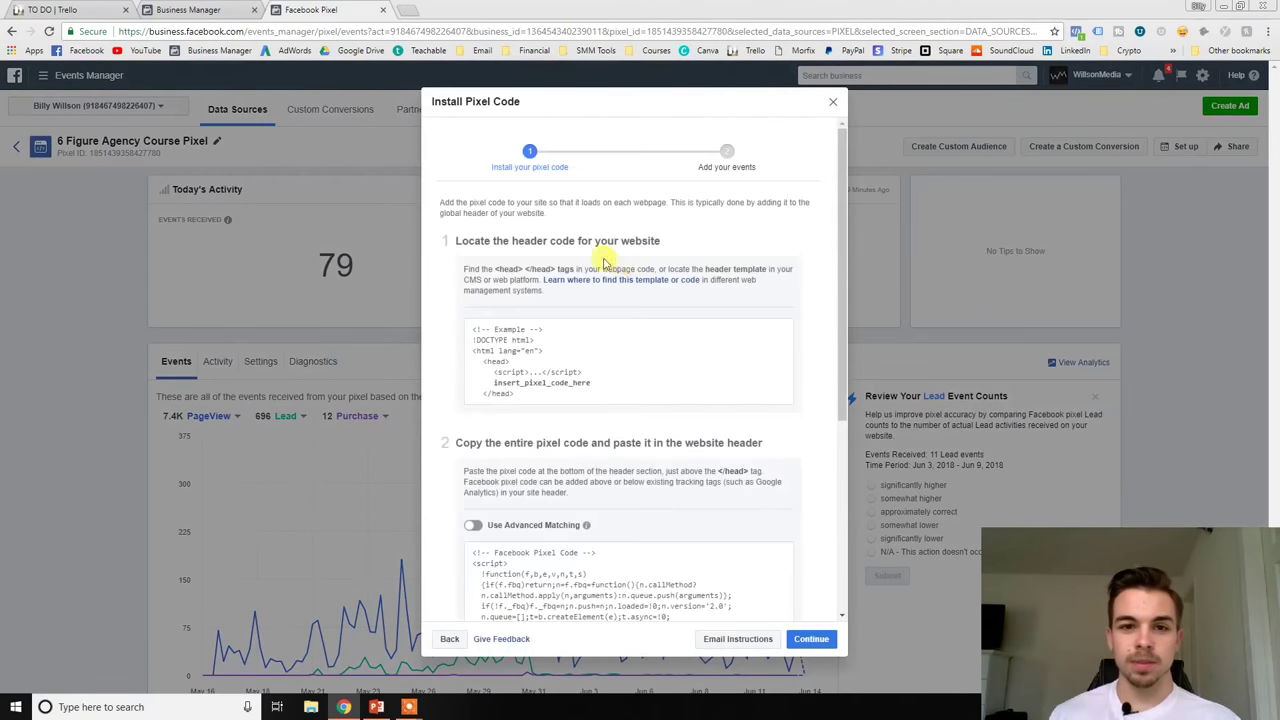
pyautogui.scroll(-2, 592, 268)
# Open ClickFunnels in a new browser tab from the SMM Tools bookmarks.
pyautogui.click(408, 10)
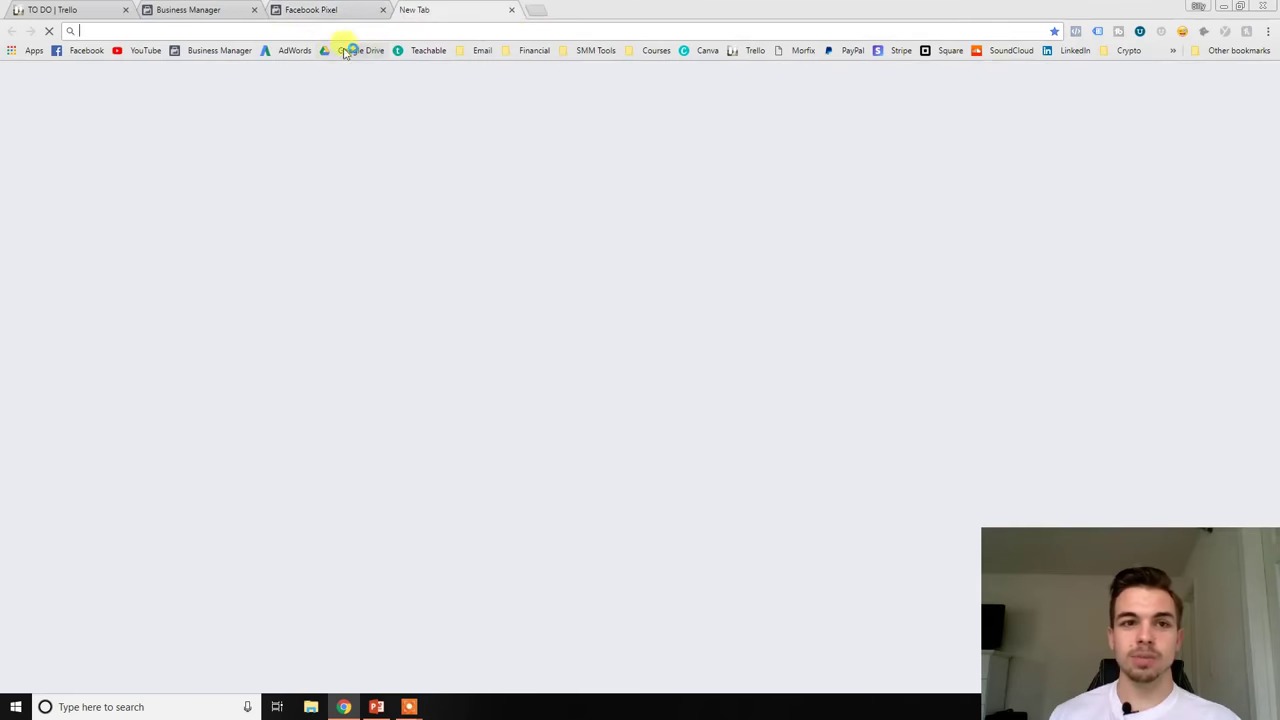
pyautogui.click(484, 50)
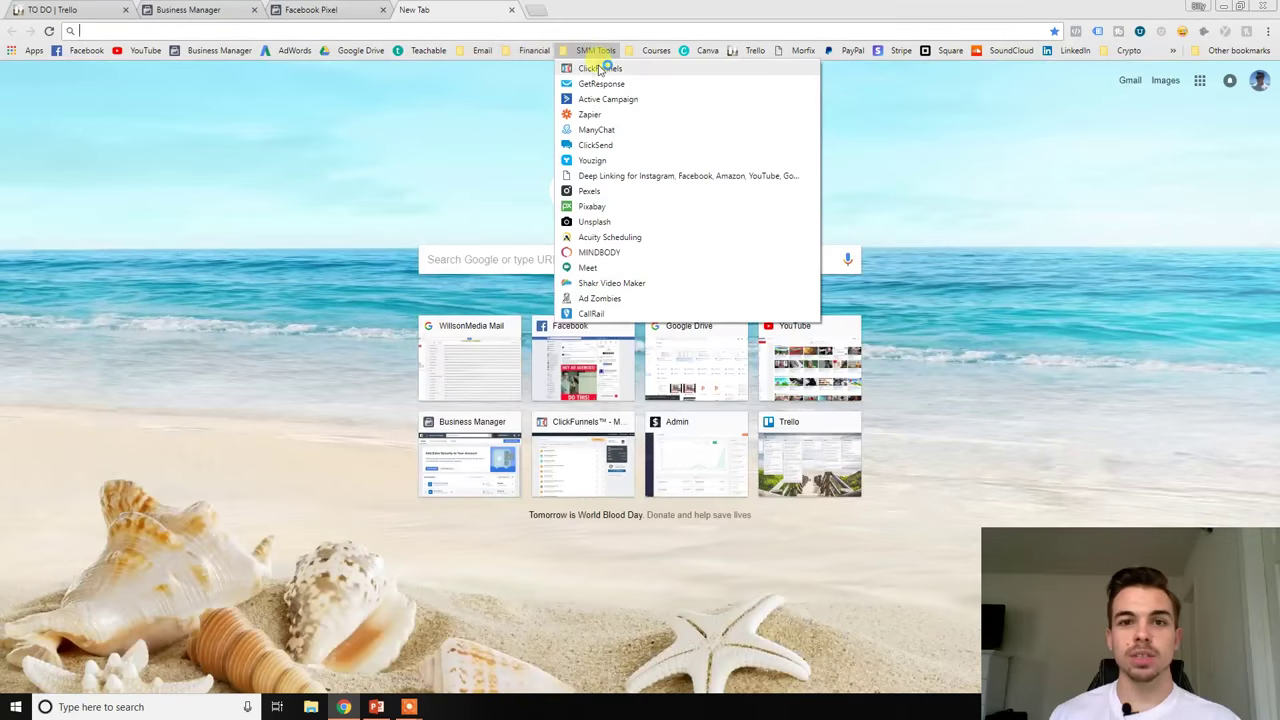
pyautogui.click(600, 68)
# Return to the Facebook Pixel page and copy the entire pixel code to the clipboard.
pyautogui.hotkey('ctrl', 'shift', 'Tab')
pyautogui.moveTo(594, 434)
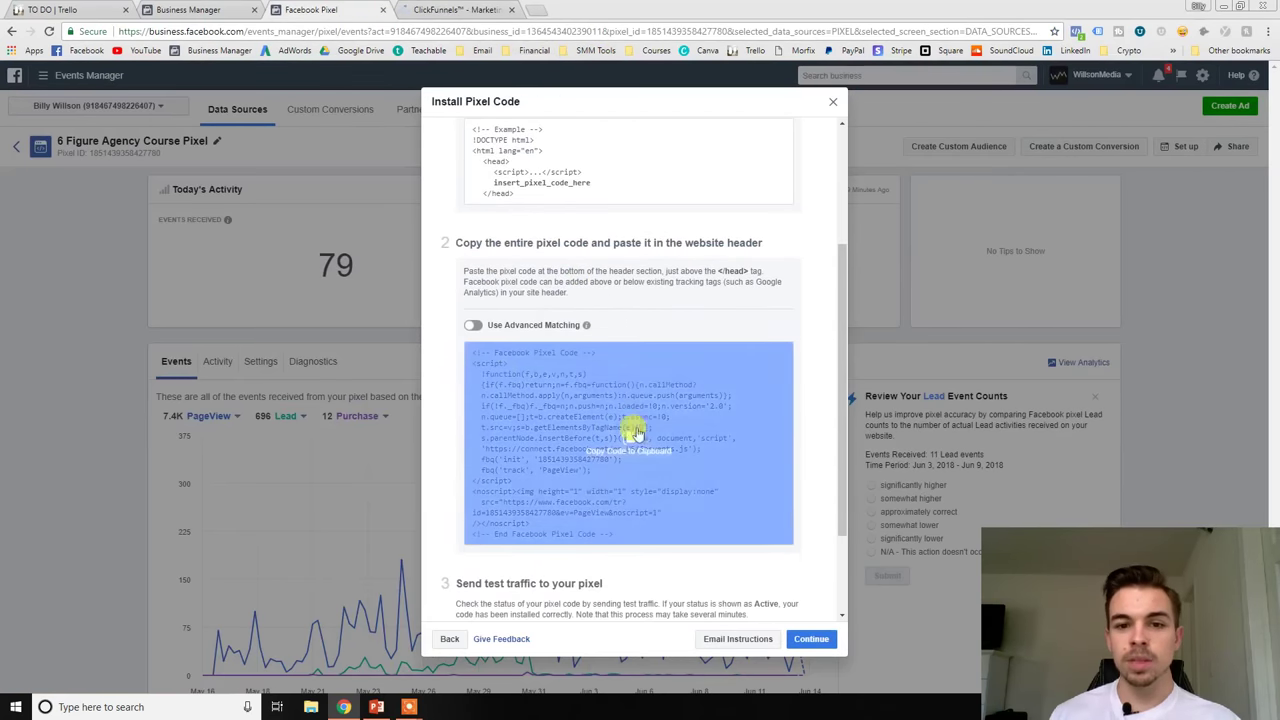
pyautogui.click(624, 440)
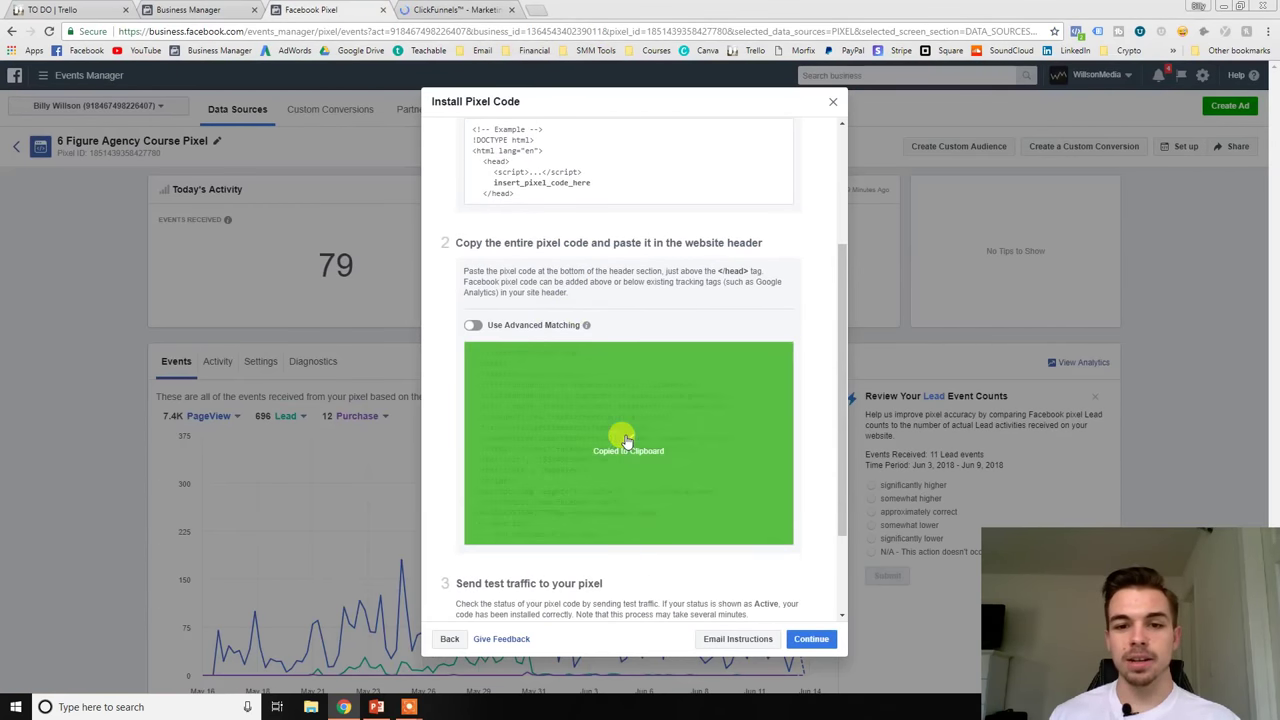
pyautogui.scroll(-1, 624, 440)
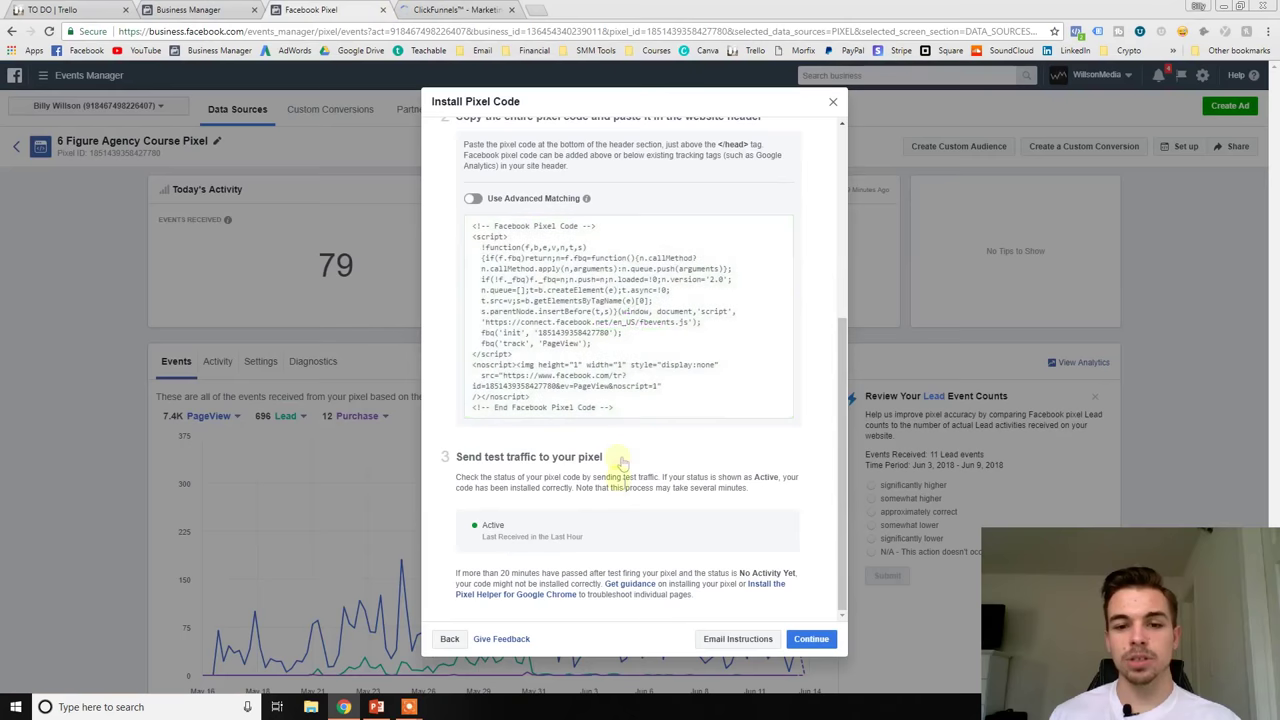
pyautogui.scroll(2, 624, 480)
# Open the settings of the Facebook Ads Agency Training Webinar funnel in ClickFunnels.
pyautogui.click(465, 9)
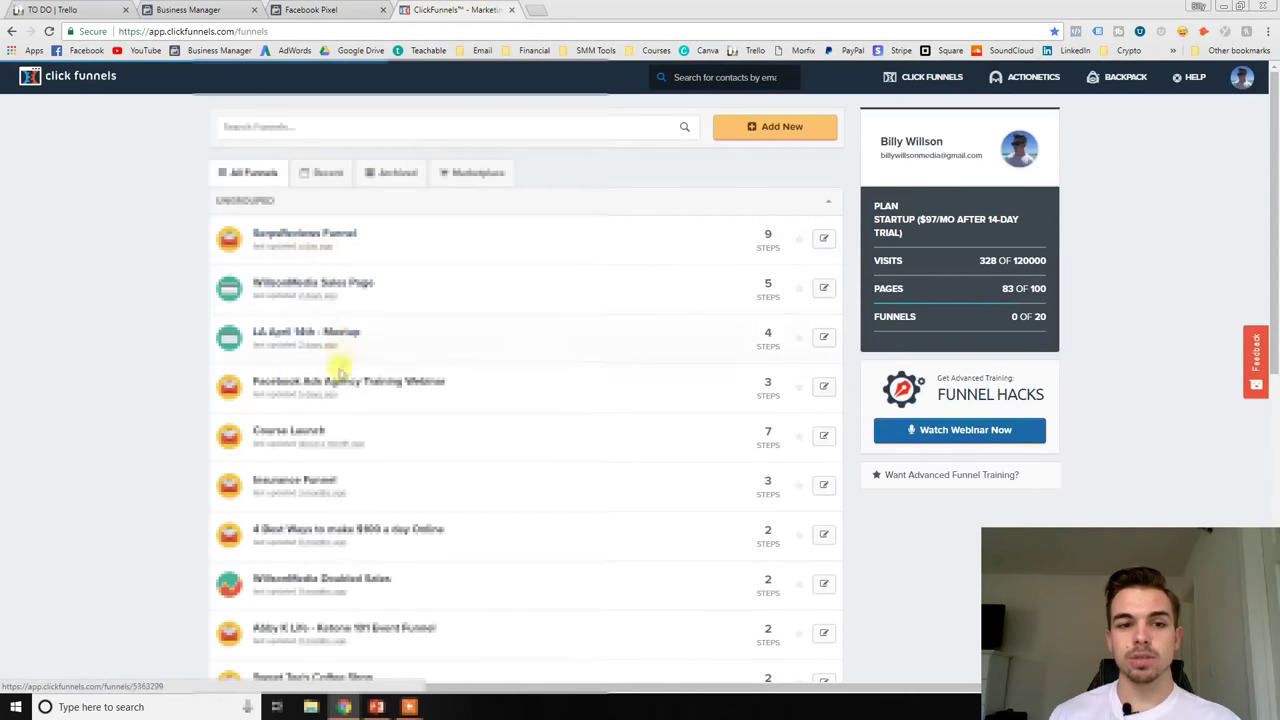
pyautogui.click(472, 172)
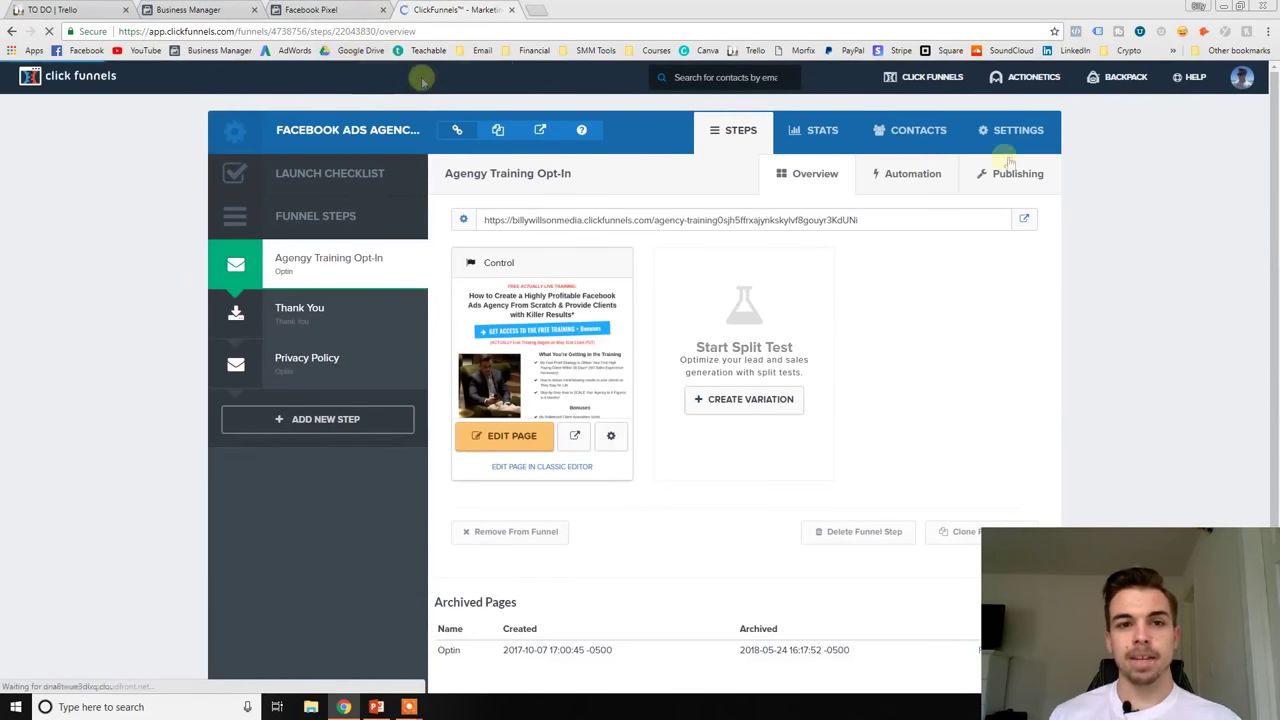
pyautogui.click(1015, 131)
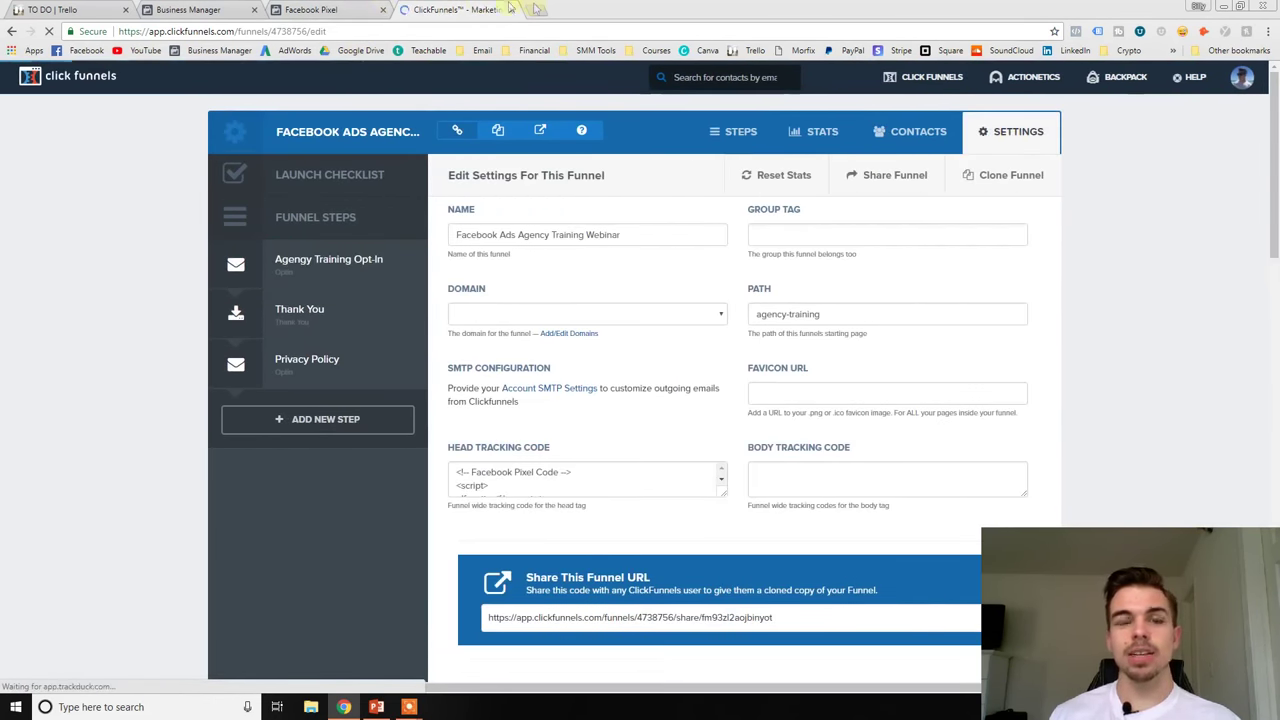
# Enter the web search query "how to install facebook pixel" in a new browser tab.
pyautogui.click(539, 9)
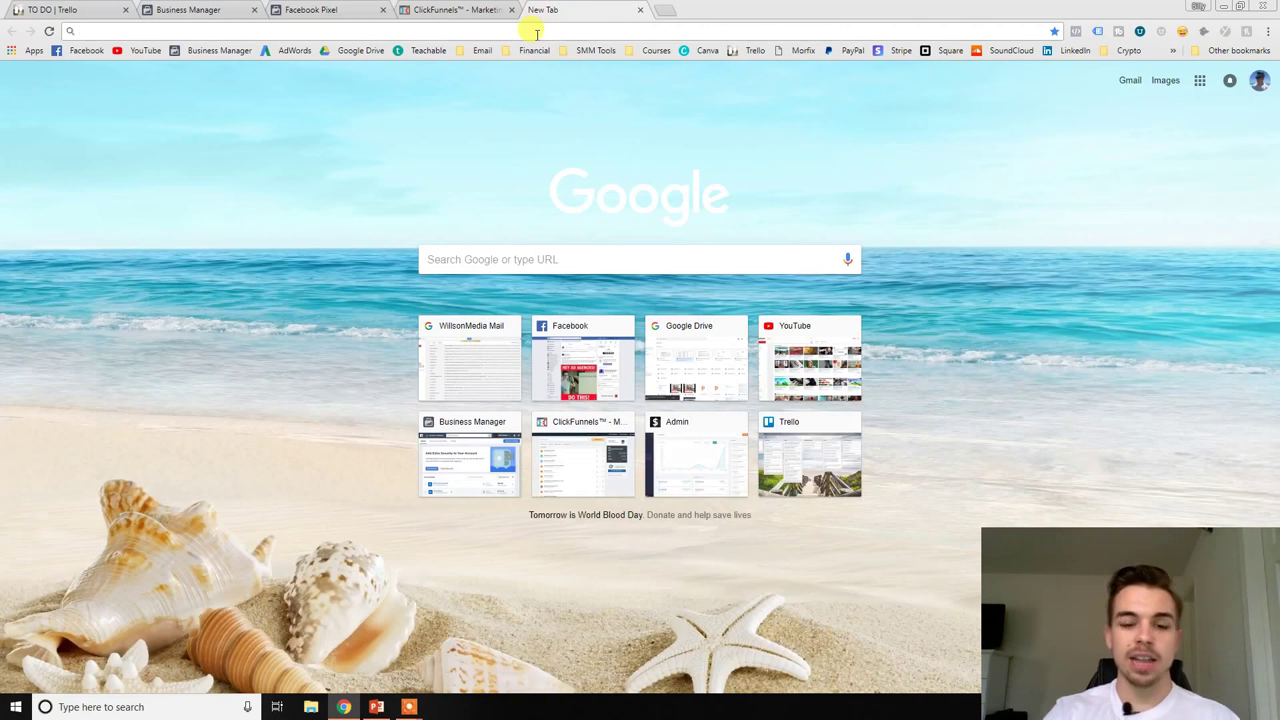
pyautogui.write('how to install facebook pixel')
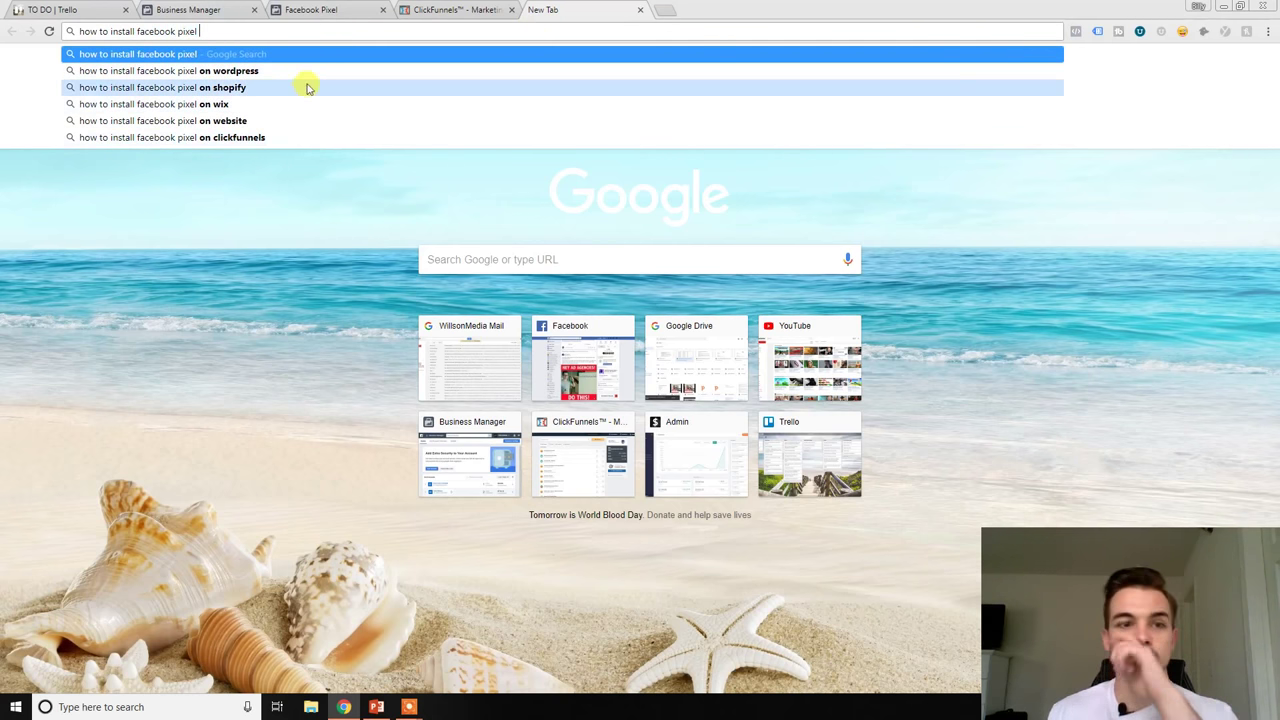
# Enlarge the funnel's head tracking code box in ClickFunnels and examine the Facebook pixel code in it.
pyautogui.click(430, 10)
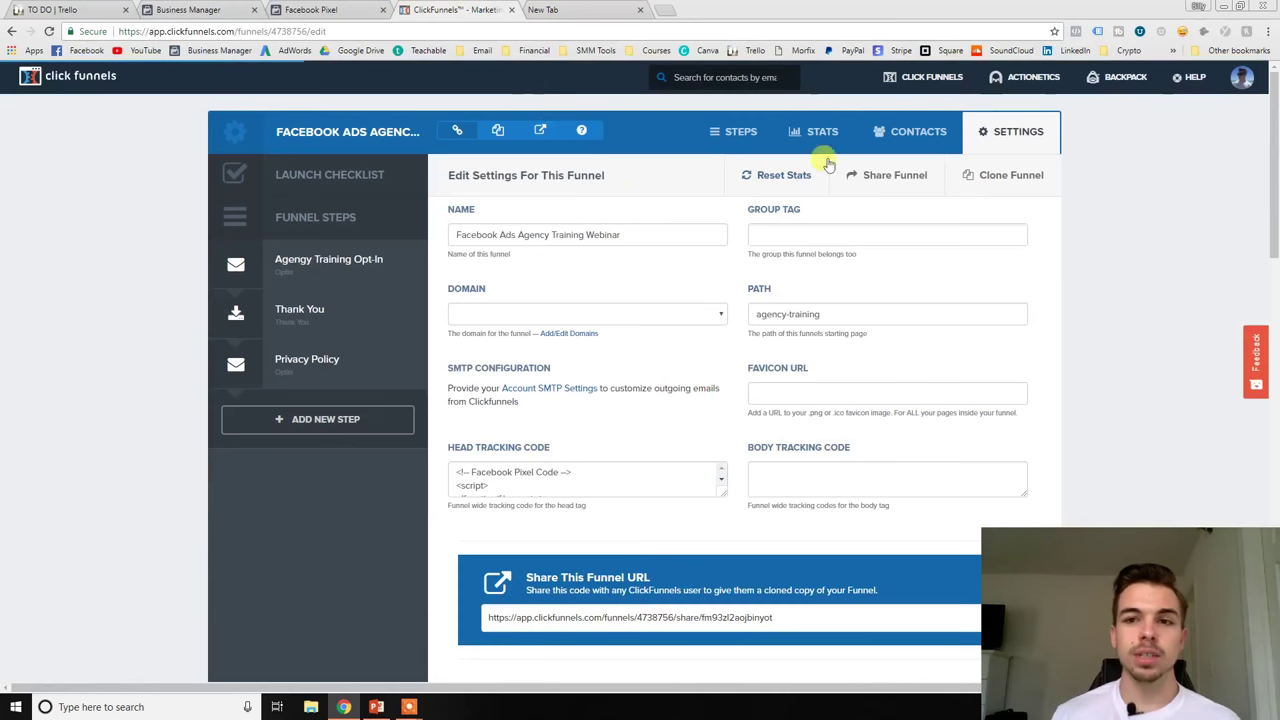
pyautogui.scroll(-1, 590, 455)
pyautogui.click(714, 428)
pyautogui.scroll(1, 690, 528)
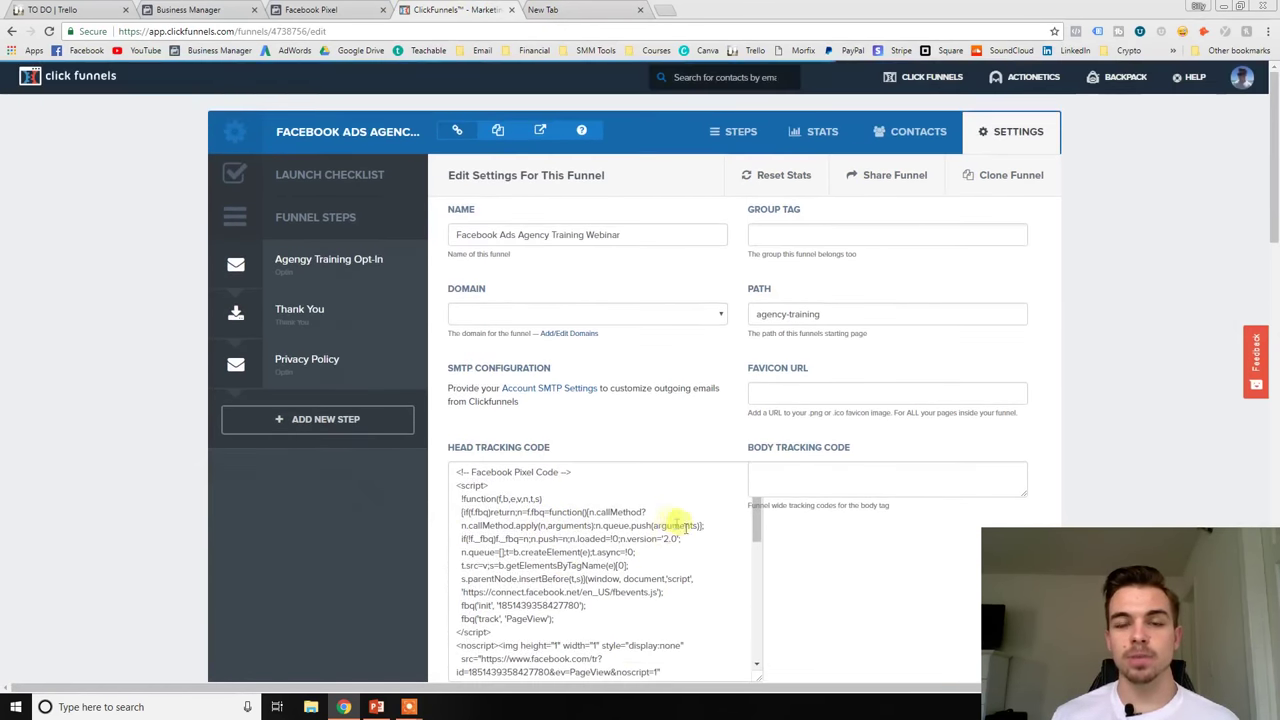
pyautogui.scroll(-2, 572, 566)
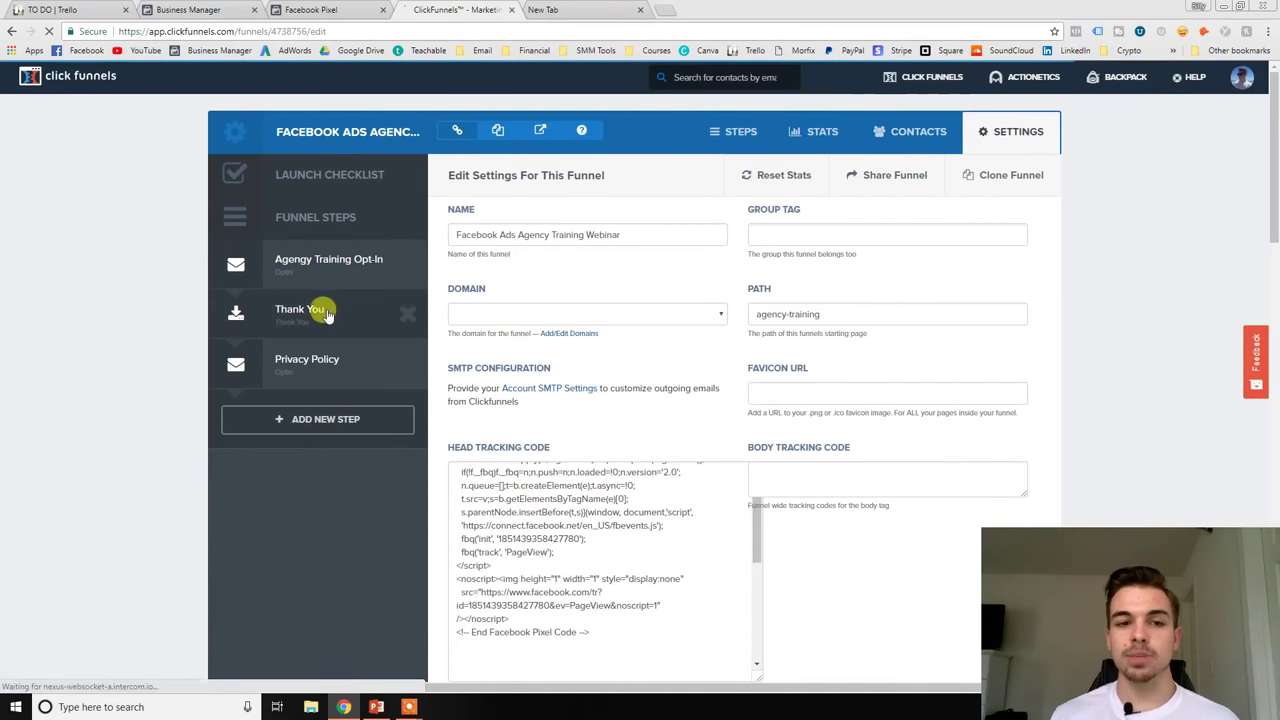
# Continue the Facebook pixel installation to the event setup and turn on the Generate Lead event.
pyautogui.click(300, 9)
pyautogui.scroll(3, 620, 440)
pyautogui.scroll(-3, 607, 428)
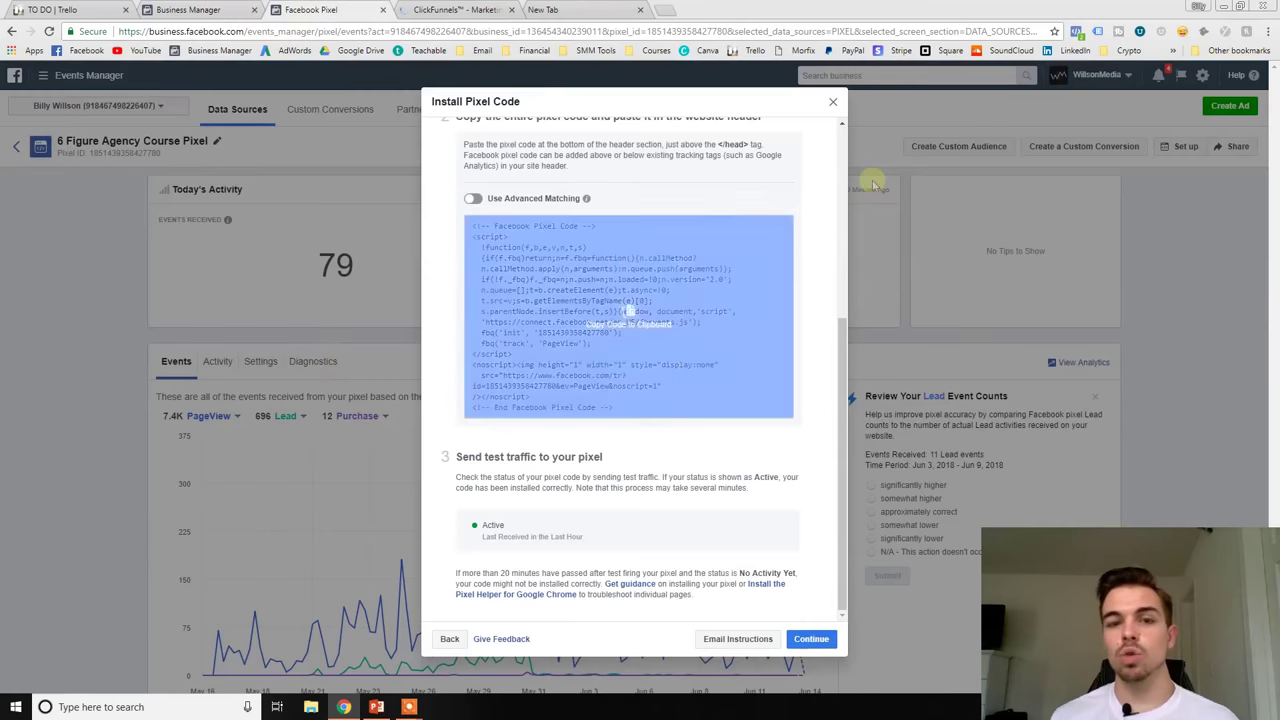
pyautogui.click(811, 640)
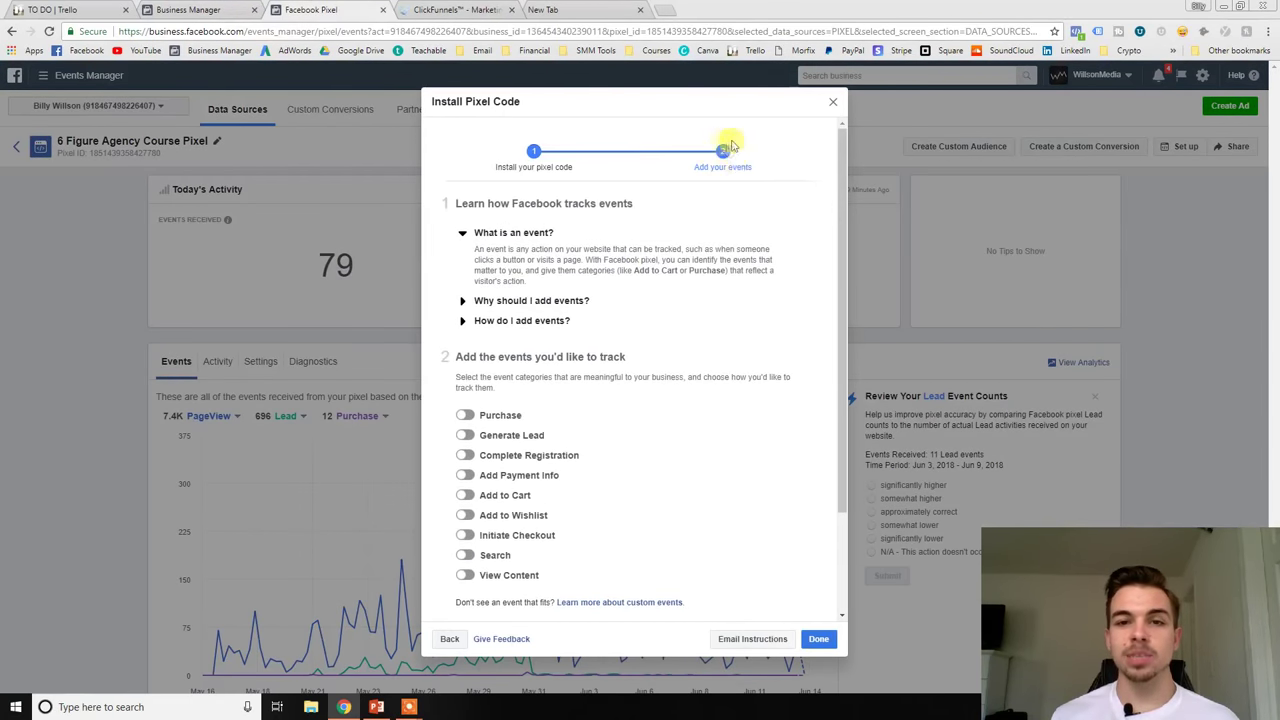
pyautogui.scroll(-2, 590, 312)
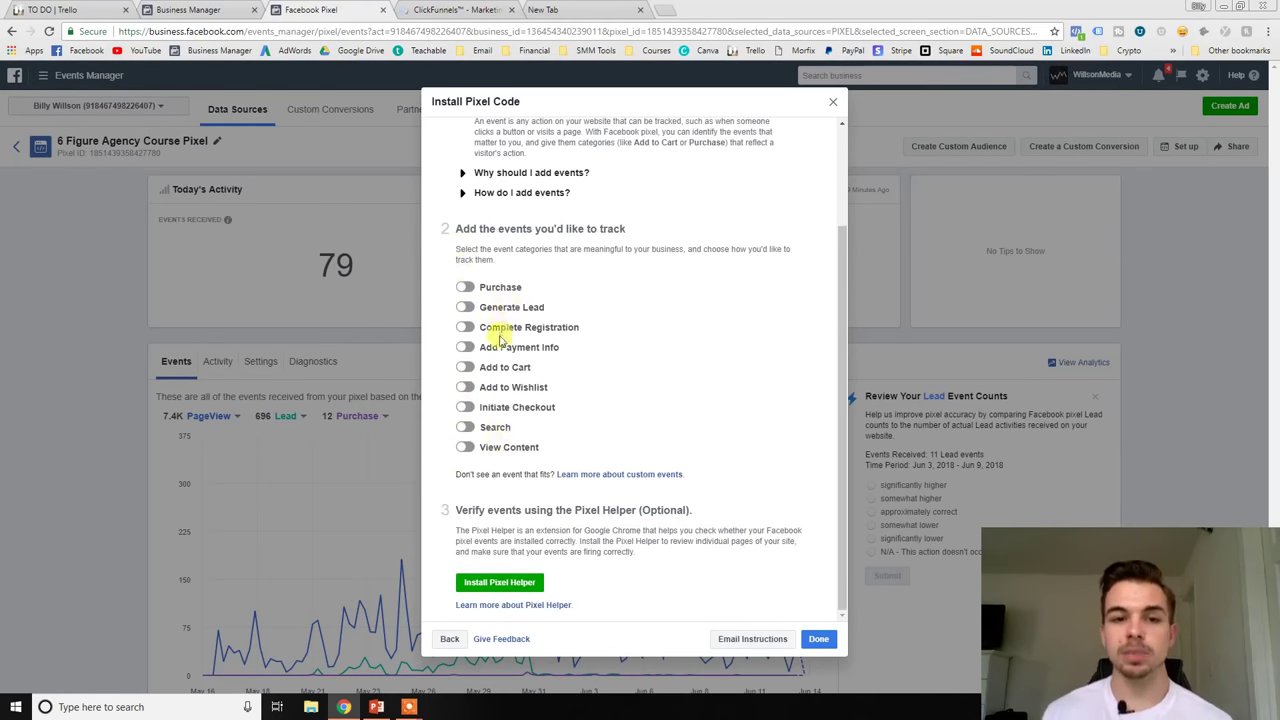
pyautogui.click(465, 308)
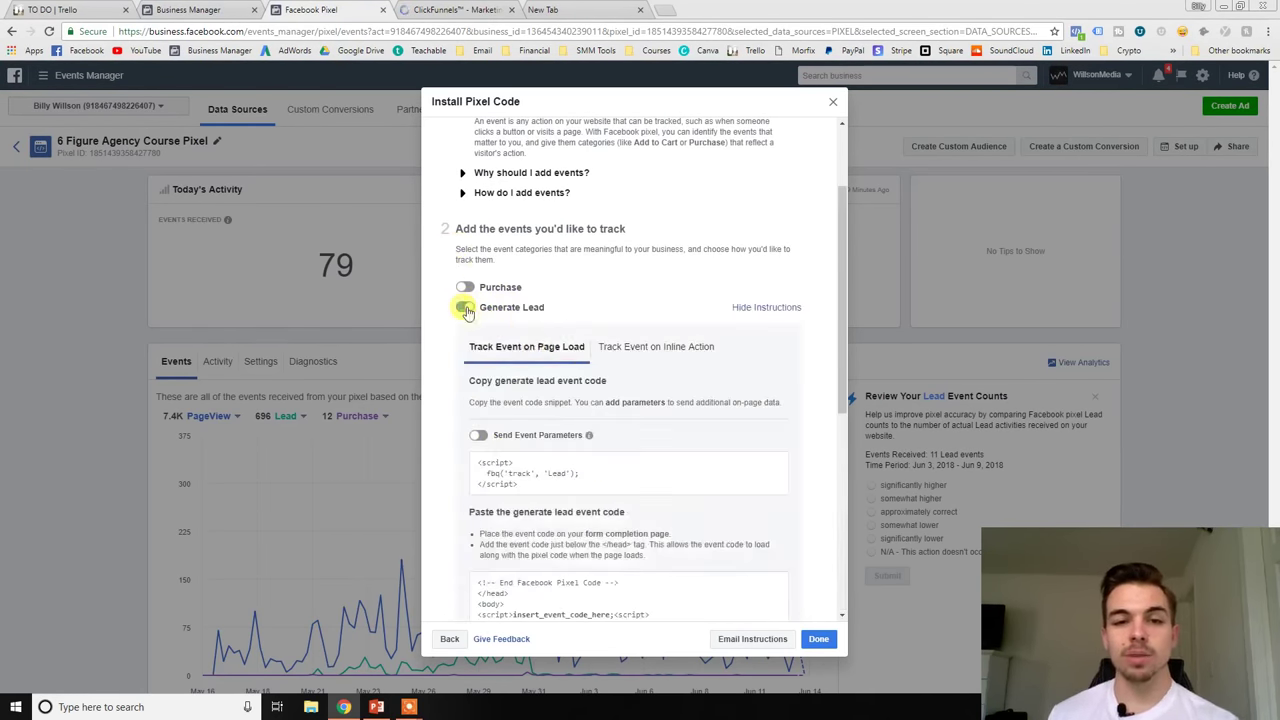
# Copy the Generate Lead event code for tracking on page load and examine the instructions for placing it.
pyautogui.scroll(-2, 550, 377)
pyautogui.click(509, 336)
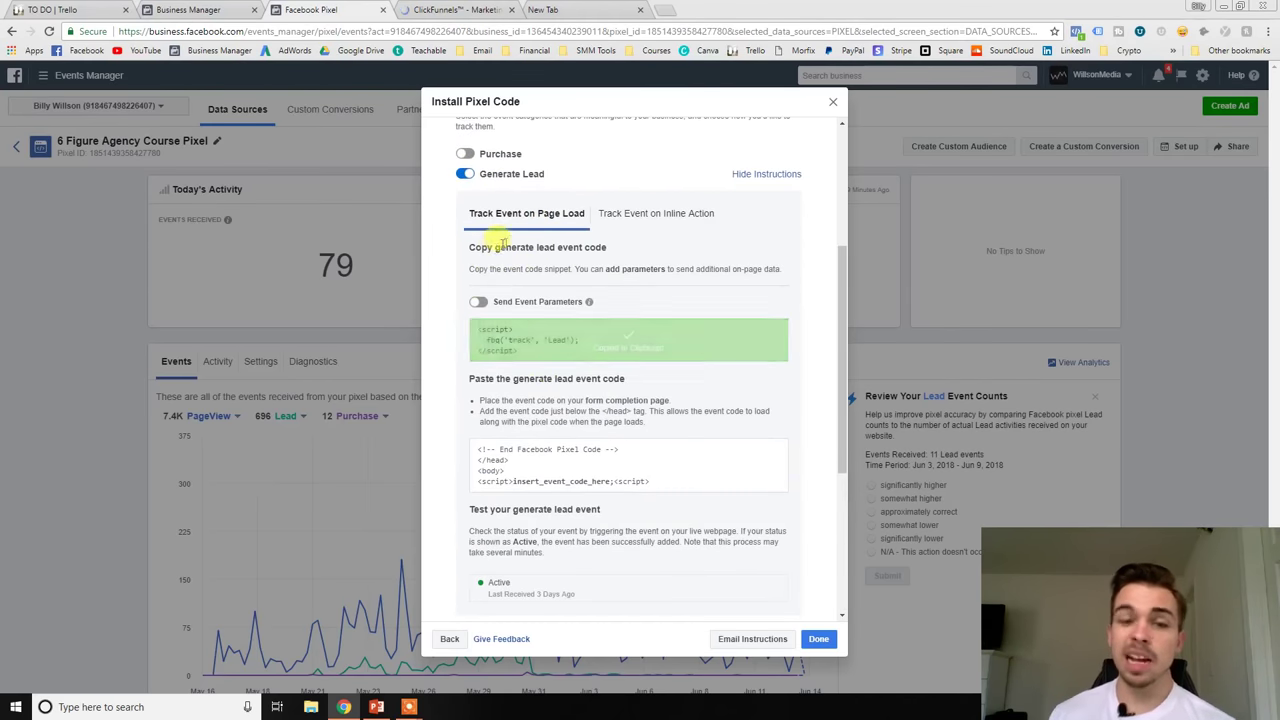
pyautogui.moveTo(517, 347)
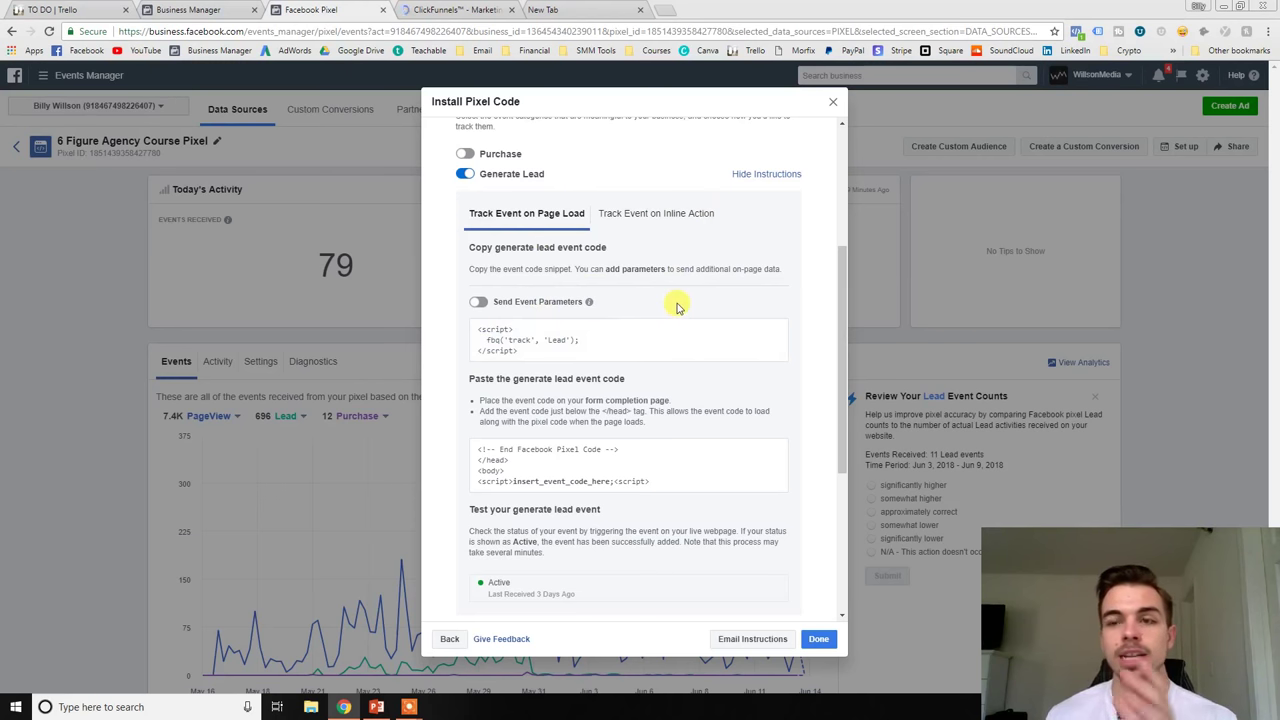
pyautogui.moveTo(612, 350)
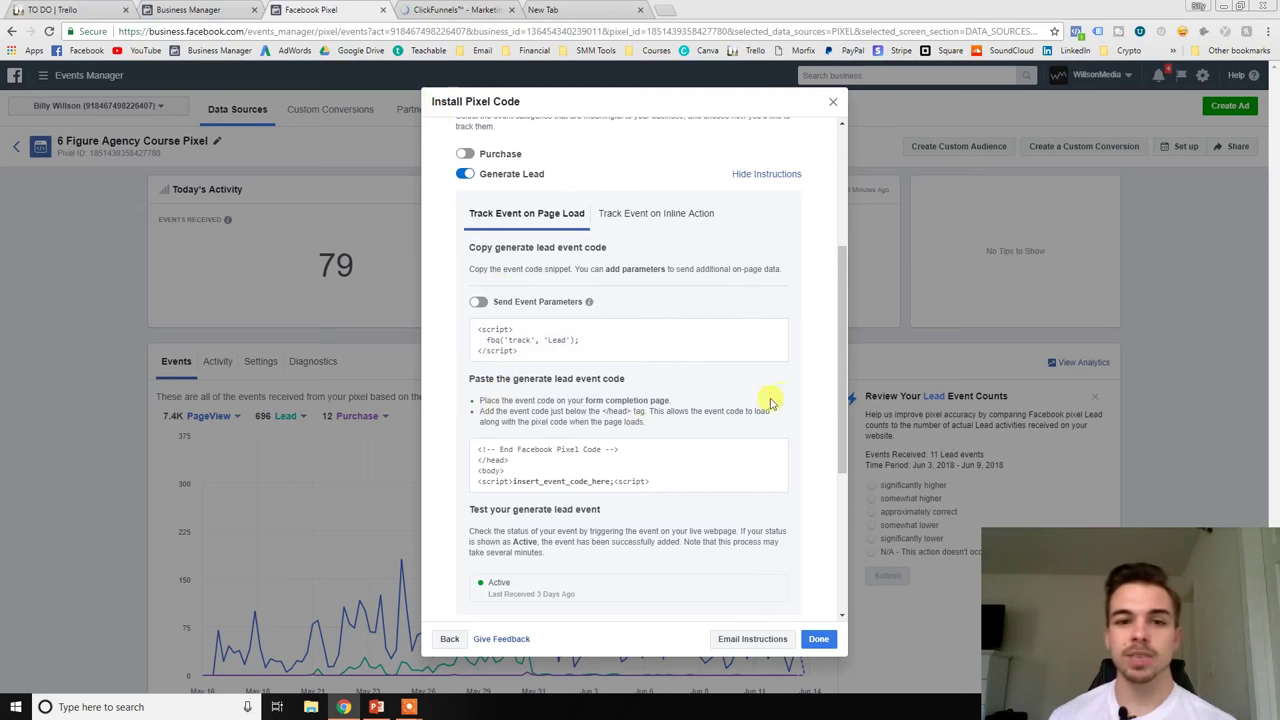
# Switch to ClickFunnels, open the control version of the funnel's Thank You page for editing and show the page settings options.
pyautogui.click(558, 9)
pyautogui.click(455, 9)
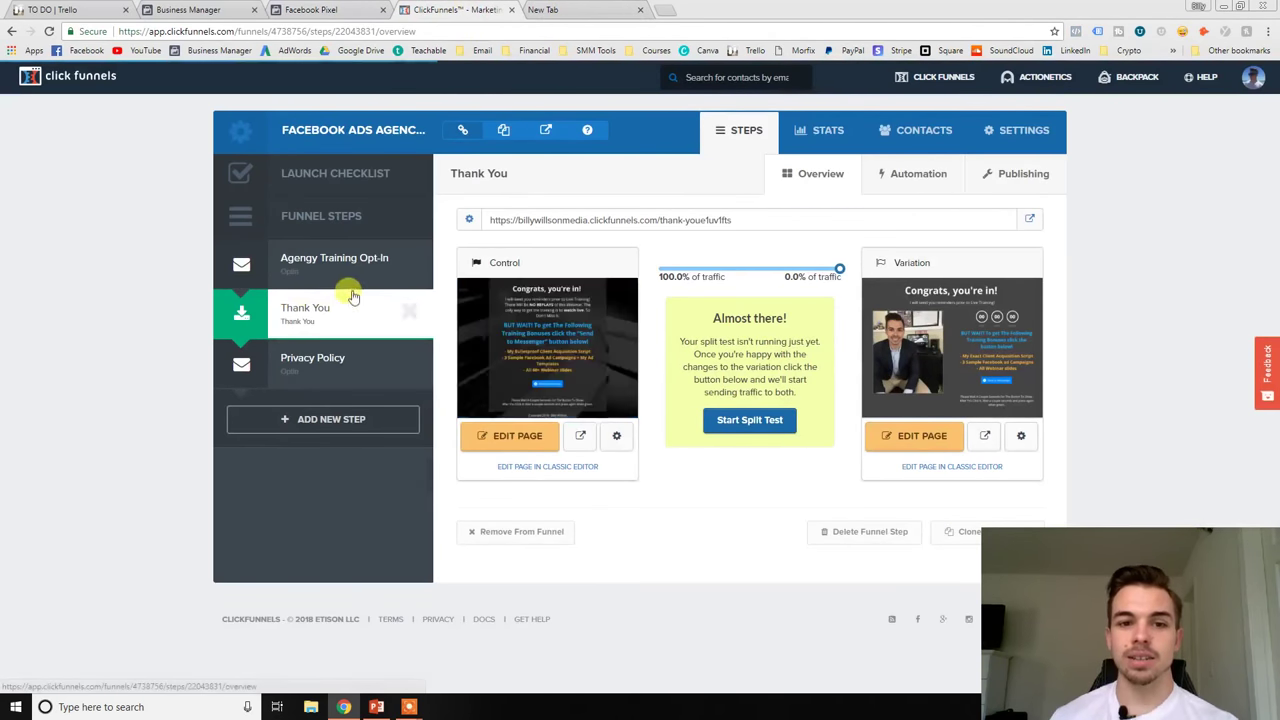
pyautogui.click(528, 437)
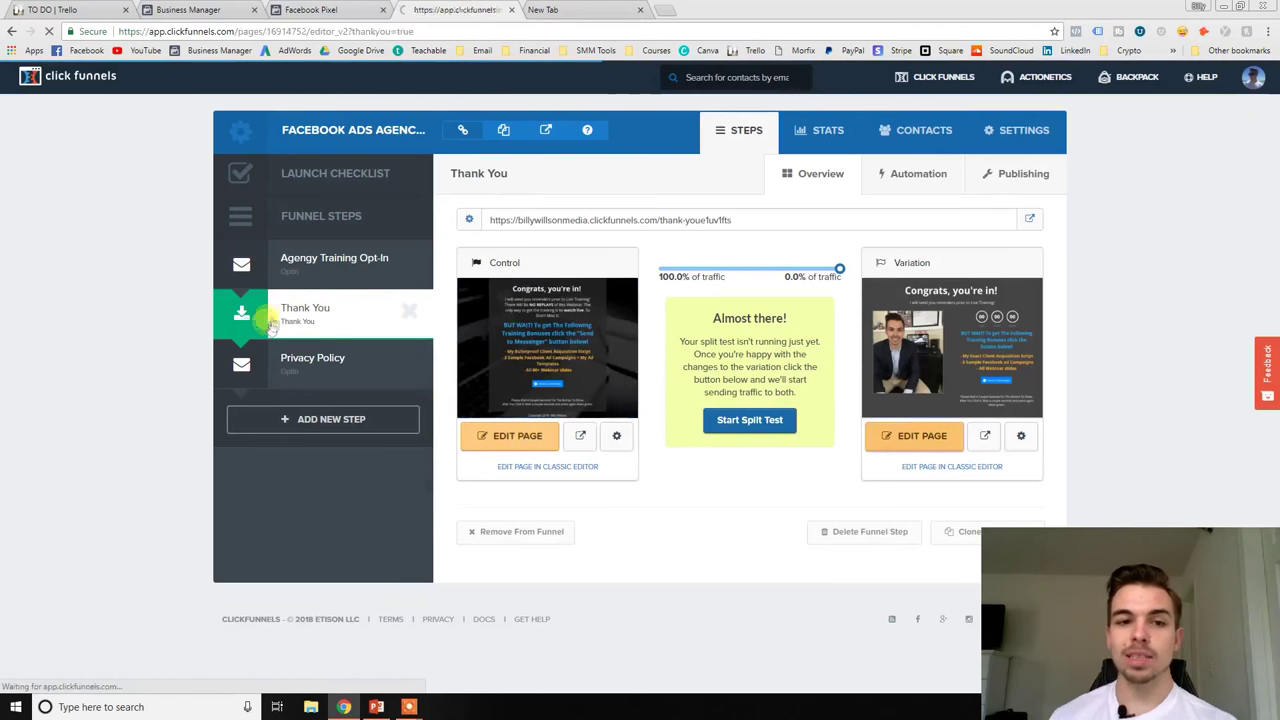
pyautogui.click(518, 442)
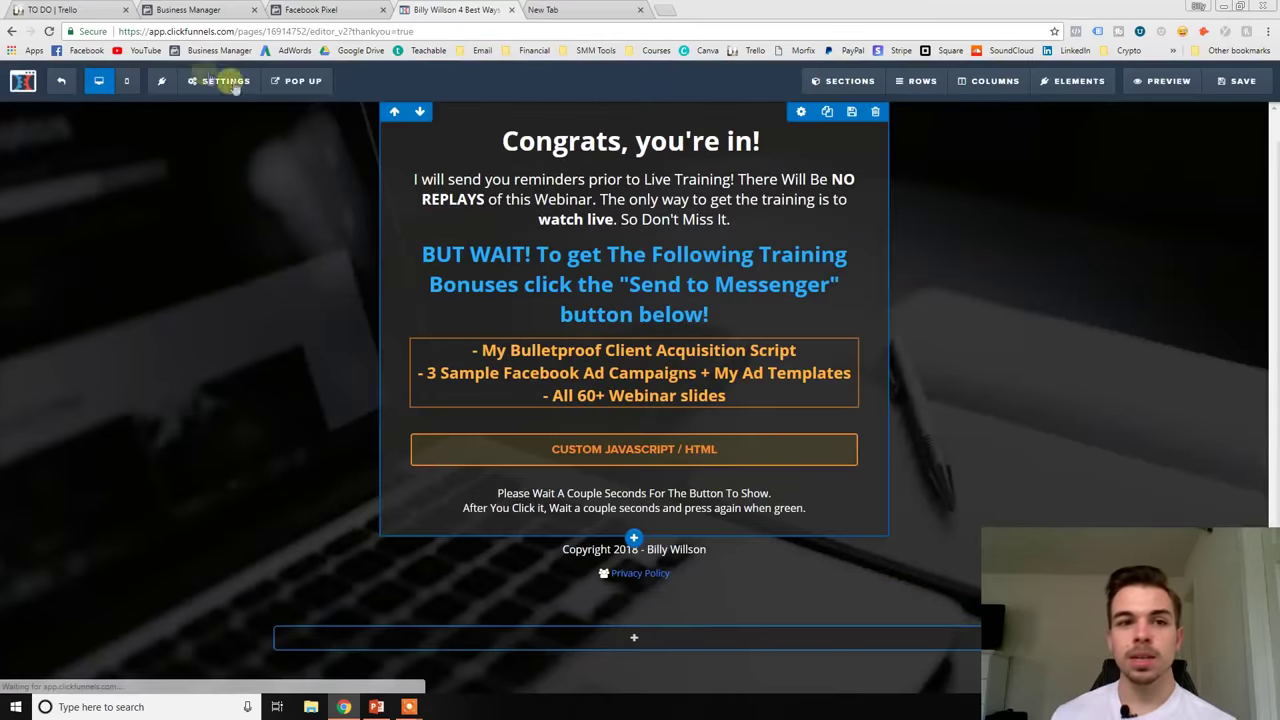
pyautogui.click(219, 81)
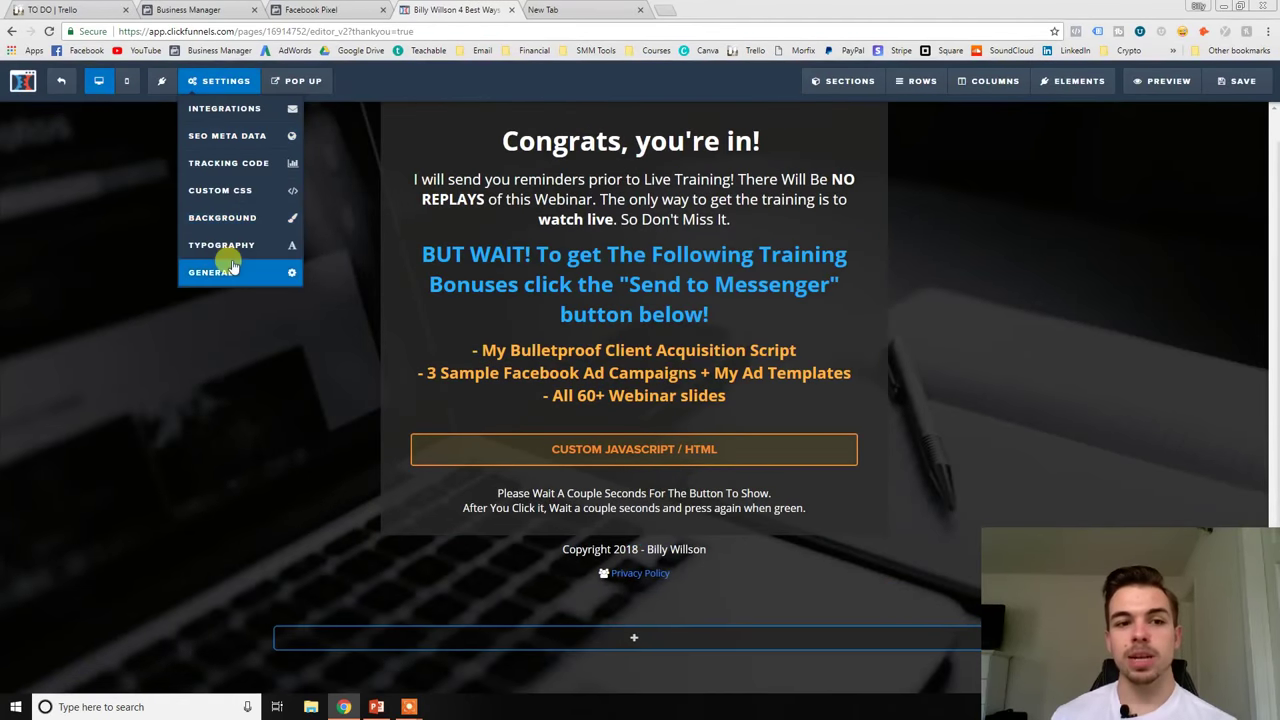
# Paste the script fbq('track', 'Lead'); at the end of the Thank You page's header tracking code.
pyautogui.click(230, 163)
pyautogui.scroll(-3, 705, 270)
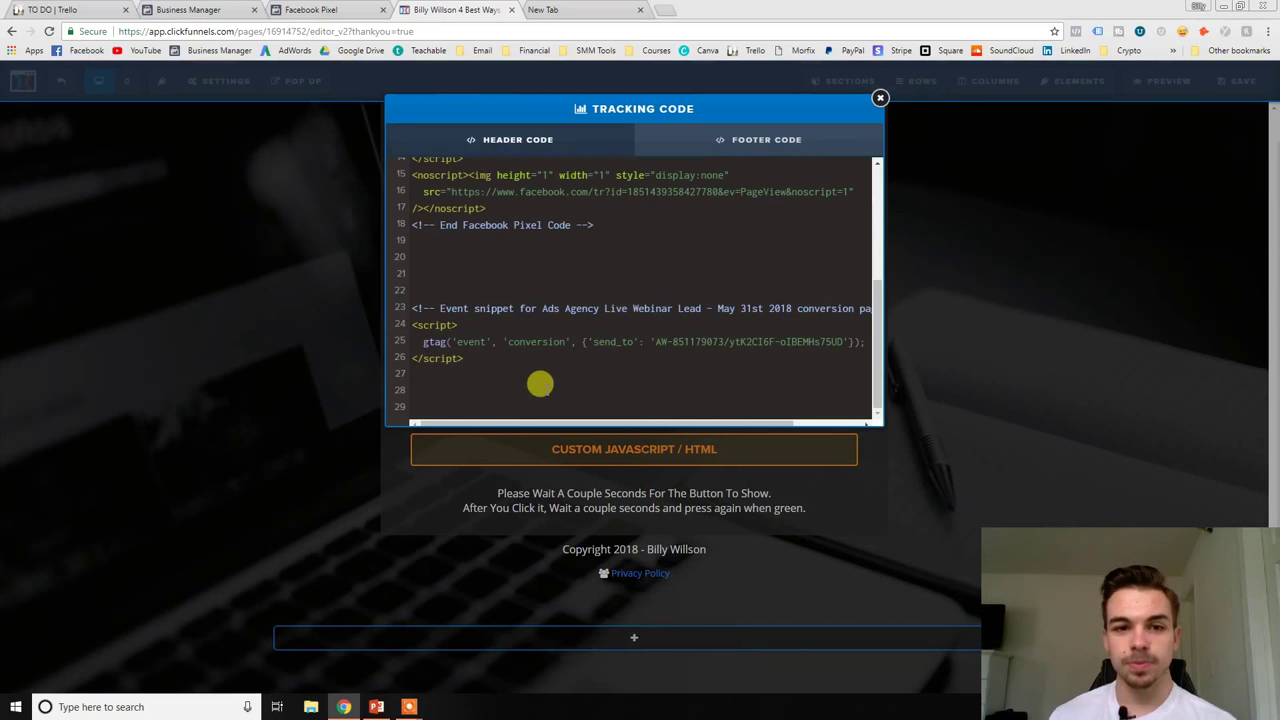
pyautogui.write("<script>   fbq('track', 'Lead'); </script>")
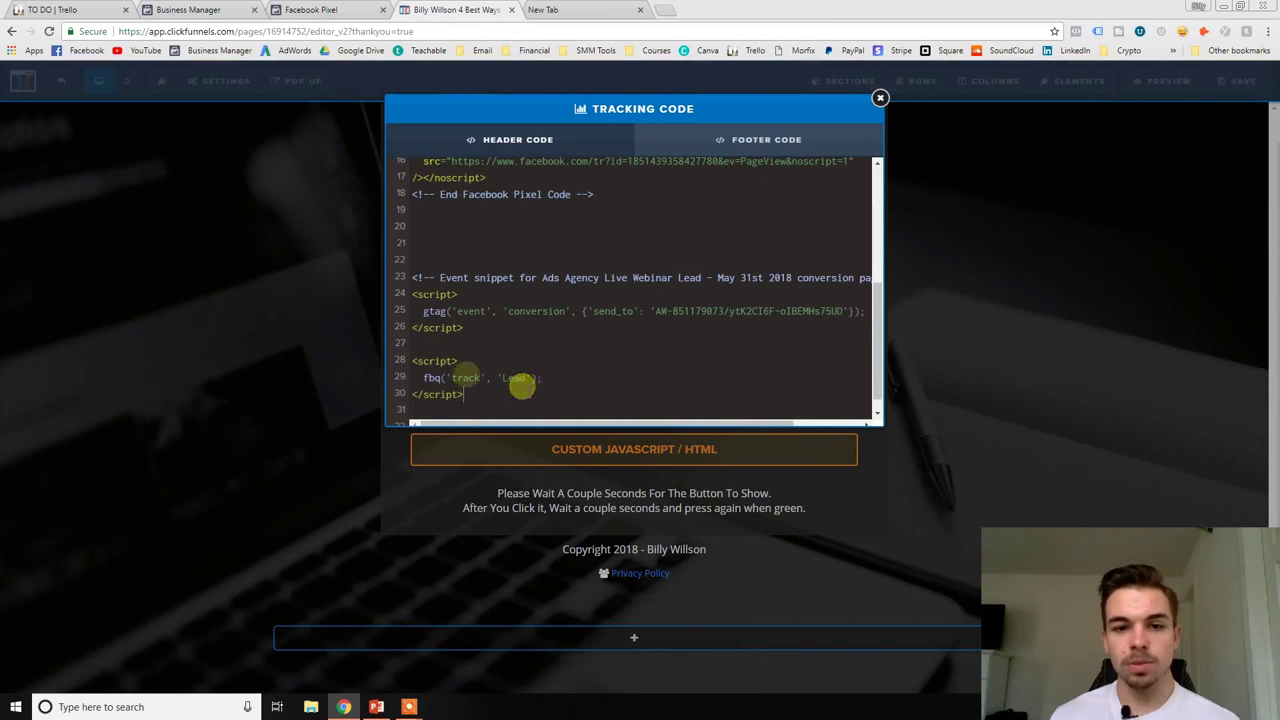
# Delete the pasted Lead event script from the header tracking code and close the tracking code window.
pyautogui.moveTo(521, 388); pyautogui.dragTo(386, 352)
pyautogui.press('BackSpace')
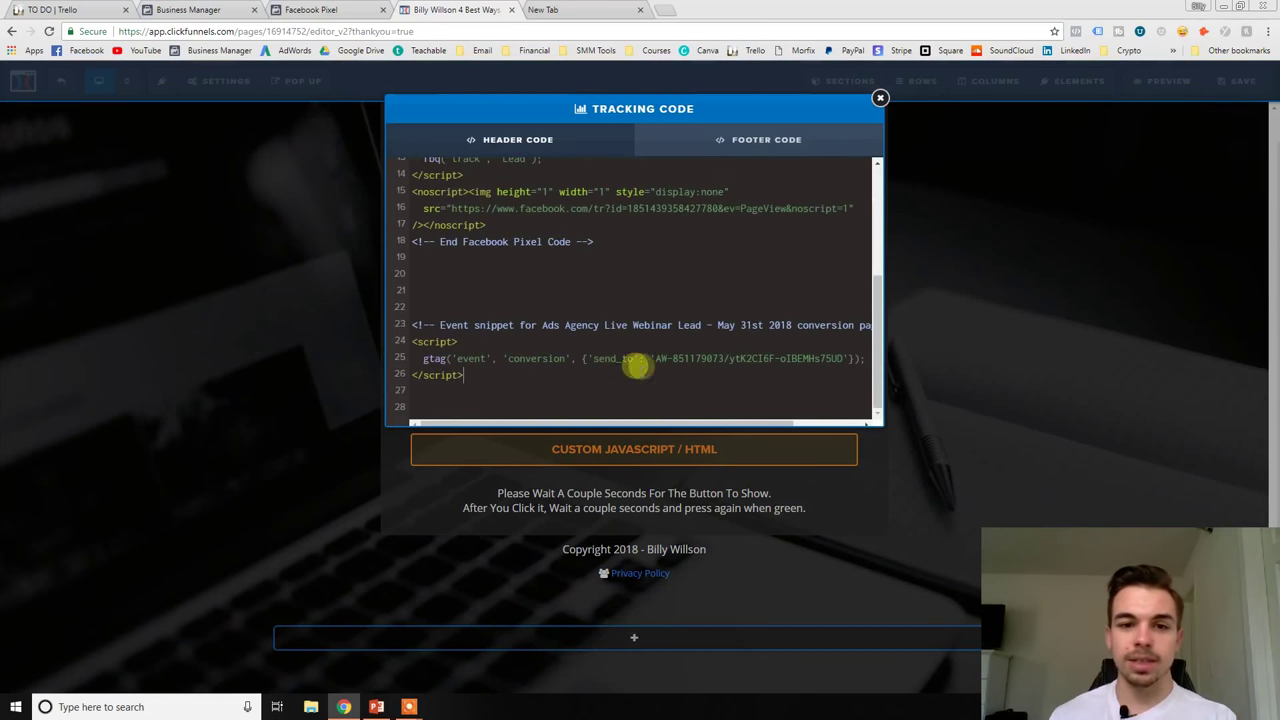
pyautogui.click(880, 98)
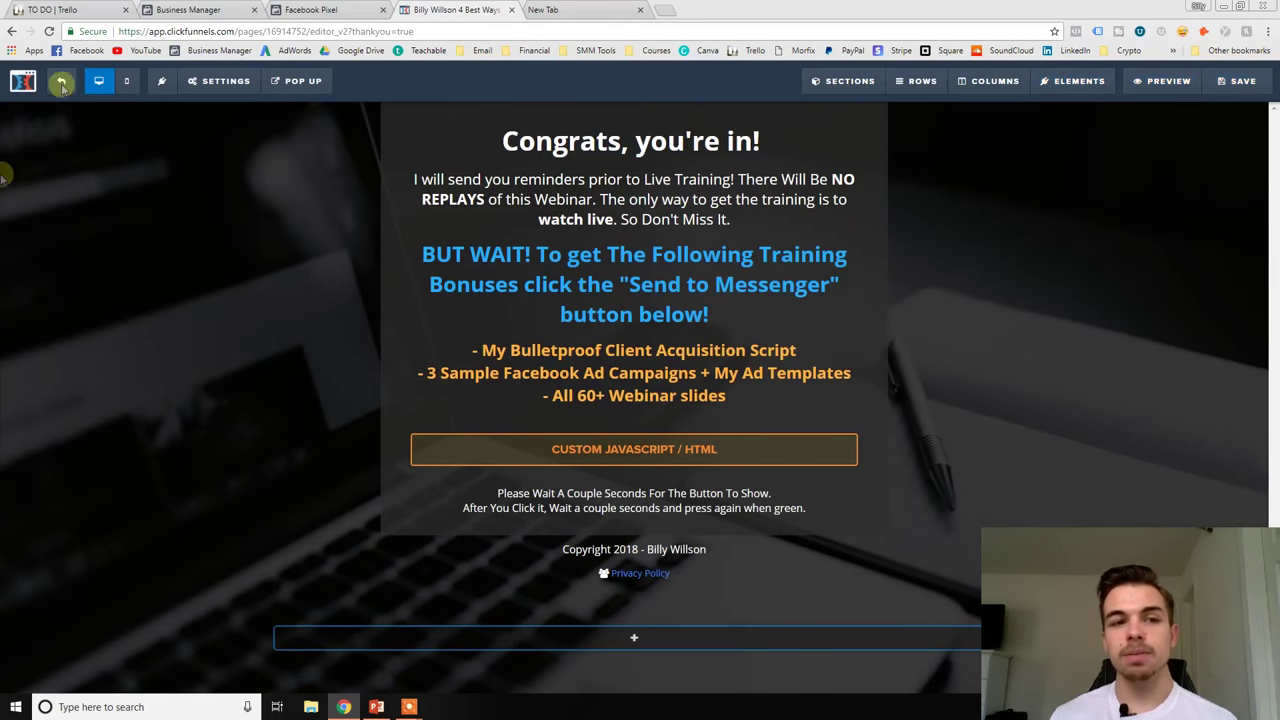
# Return to the Facebook Pixel installation page and close its browser tab.
pyautogui.click(311, 9)
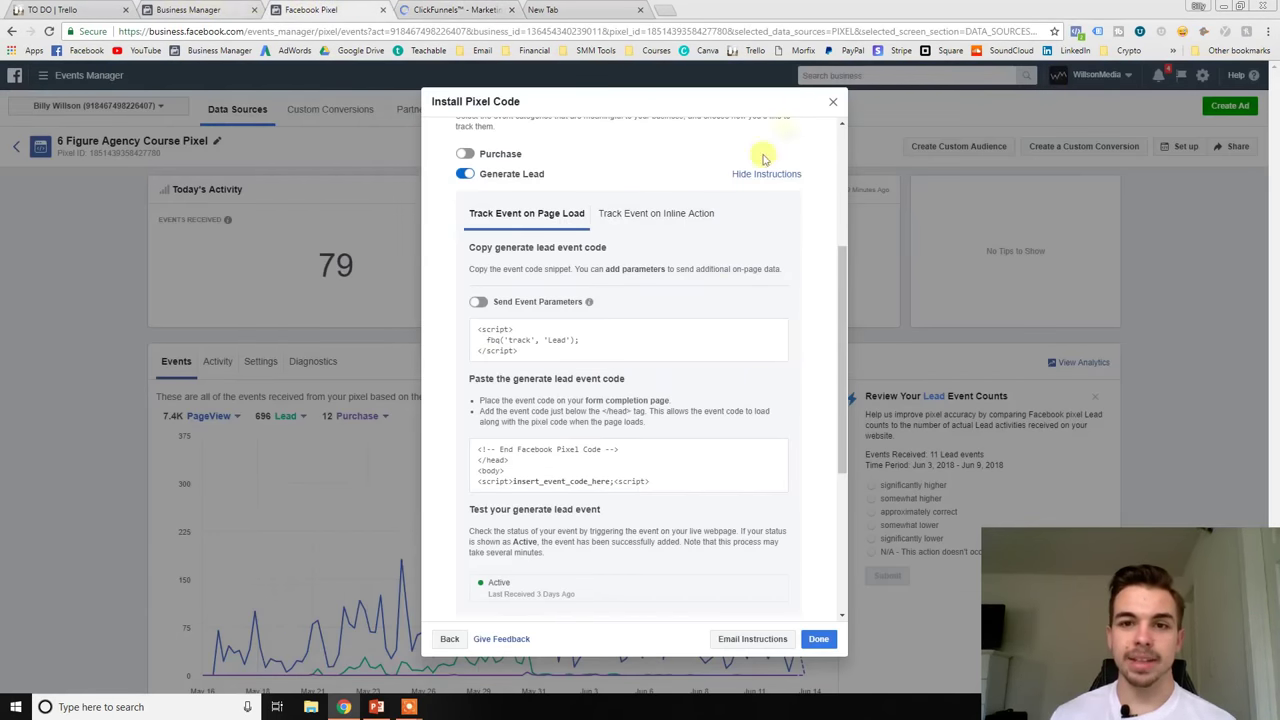
pyautogui.click(224, 12)
pyautogui.click(340, 10)
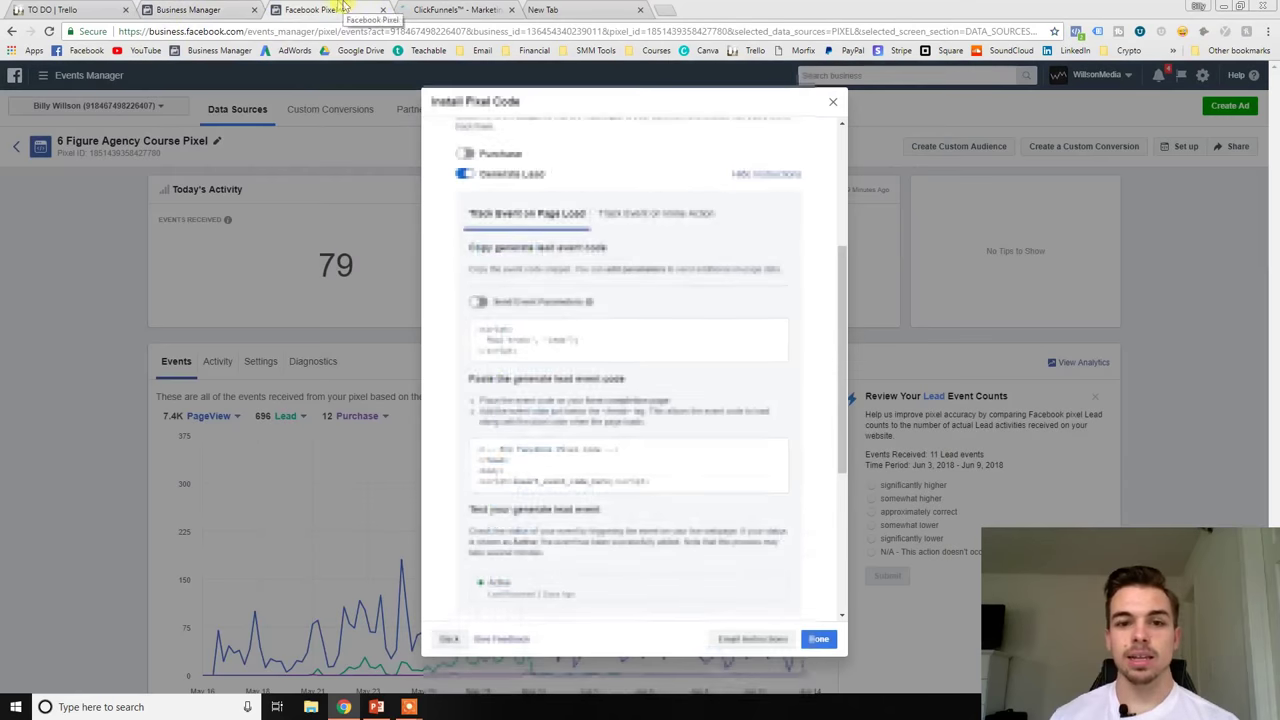
pyautogui.click(415, 12)
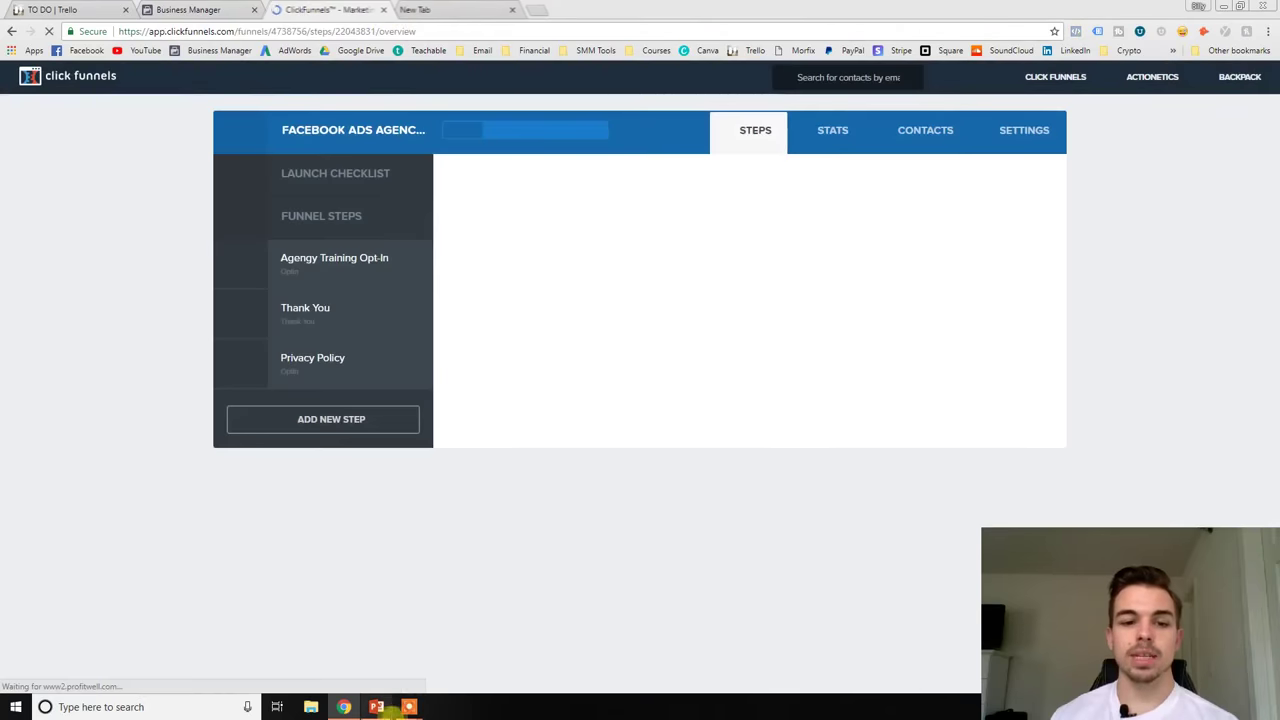
# Switch to PowerPoint, present the "What Is the Facebook Ads Manager?" slide full screen and advance to "Facebook Ads Manager Layout".
pyautogui.click(376, 707)
pyautogui.click(150, 555)
pyautogui.scroll(-2, 150, 480)
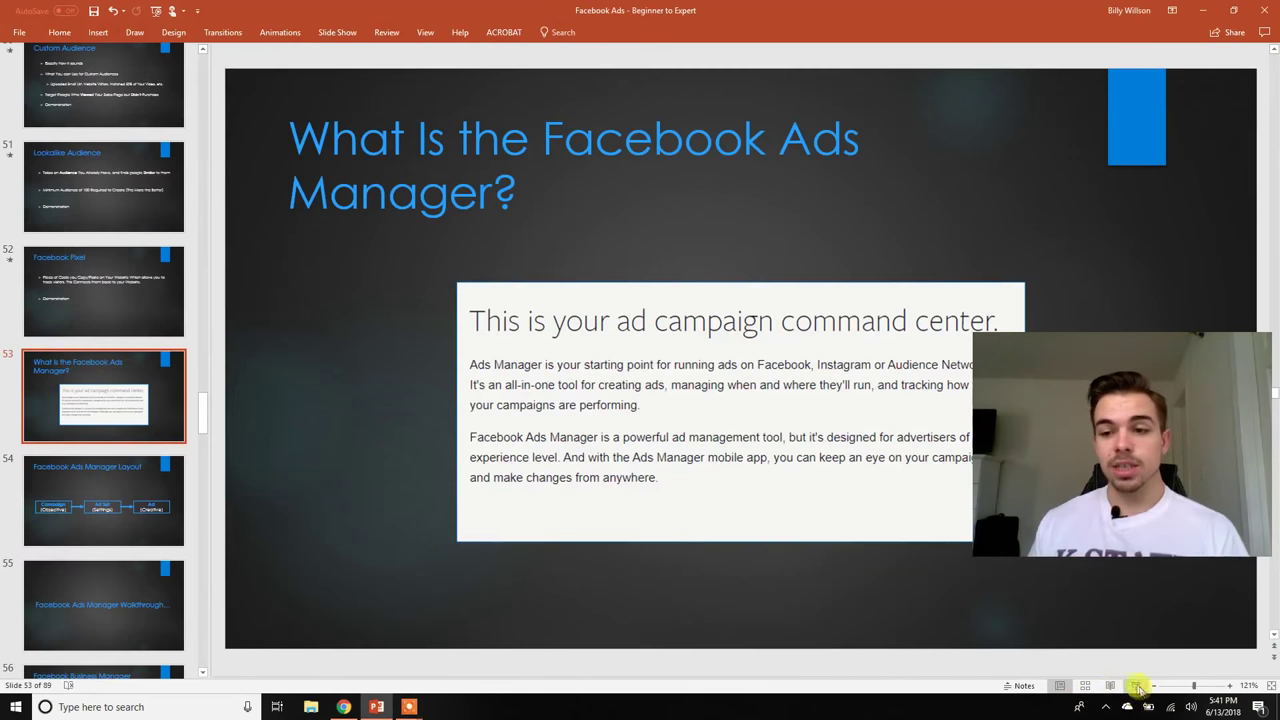
pyautogui.click(1136, 686)
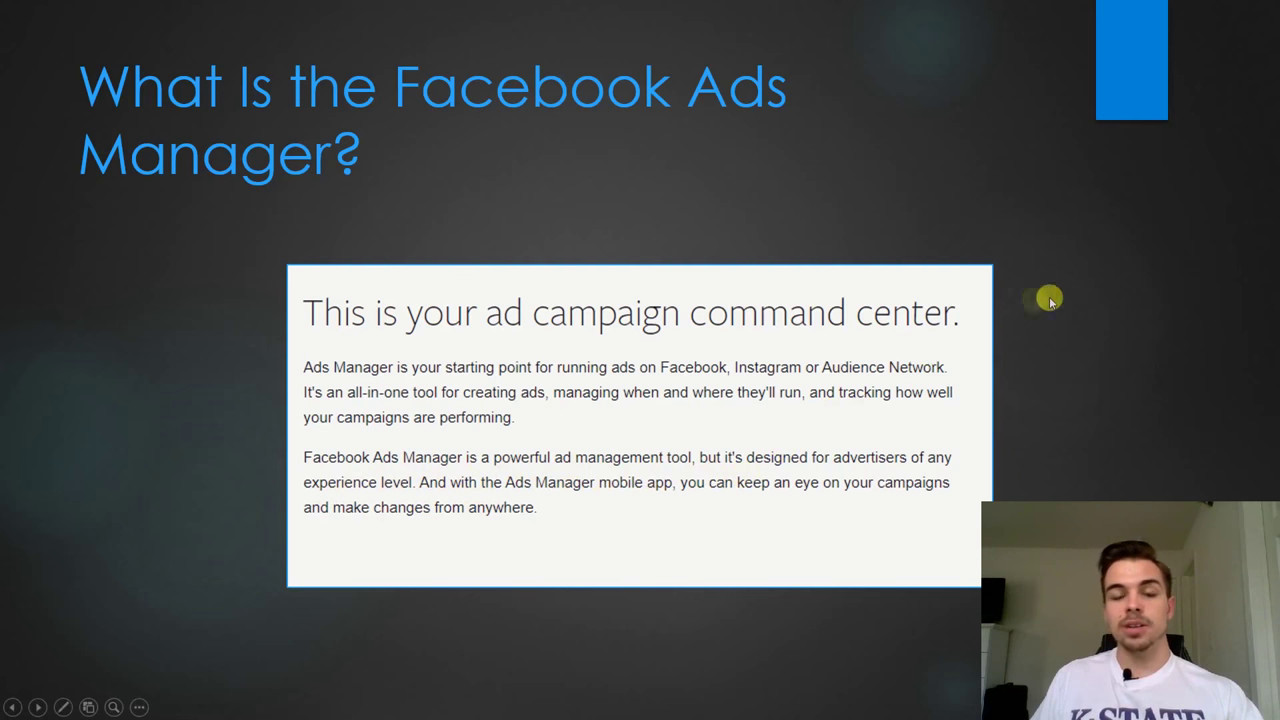
pyautogui.click(1118, 298)
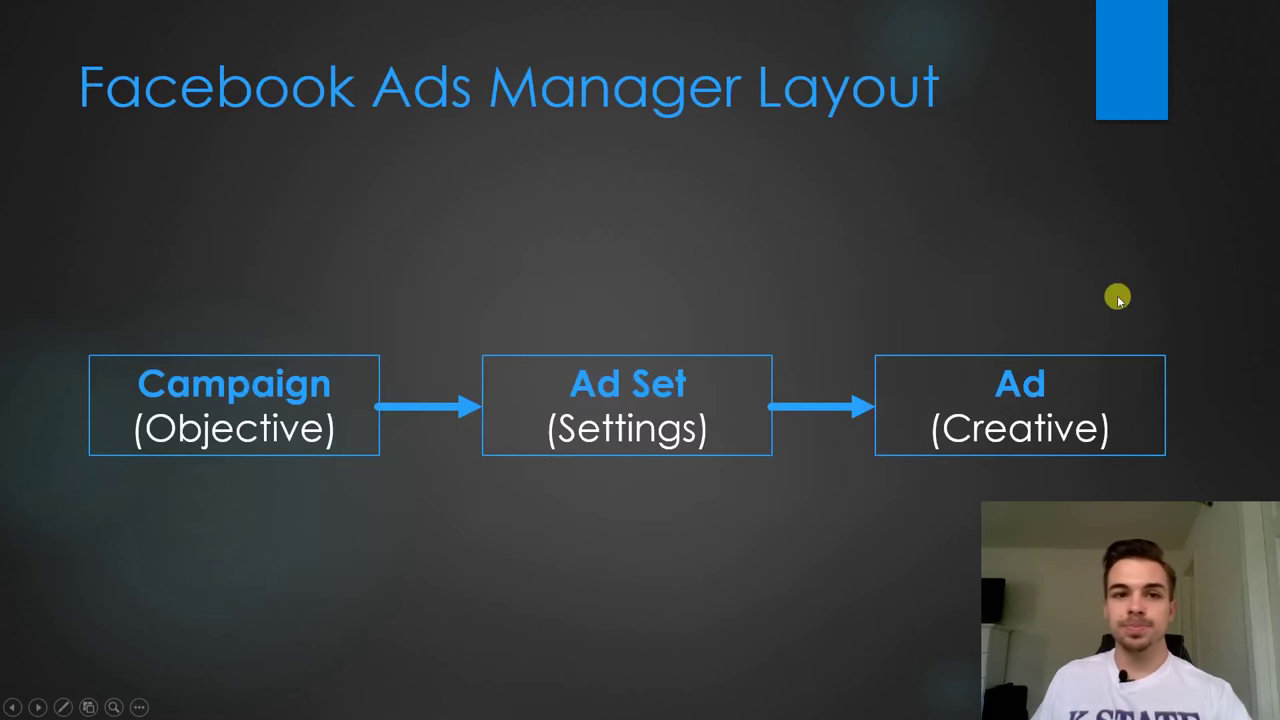
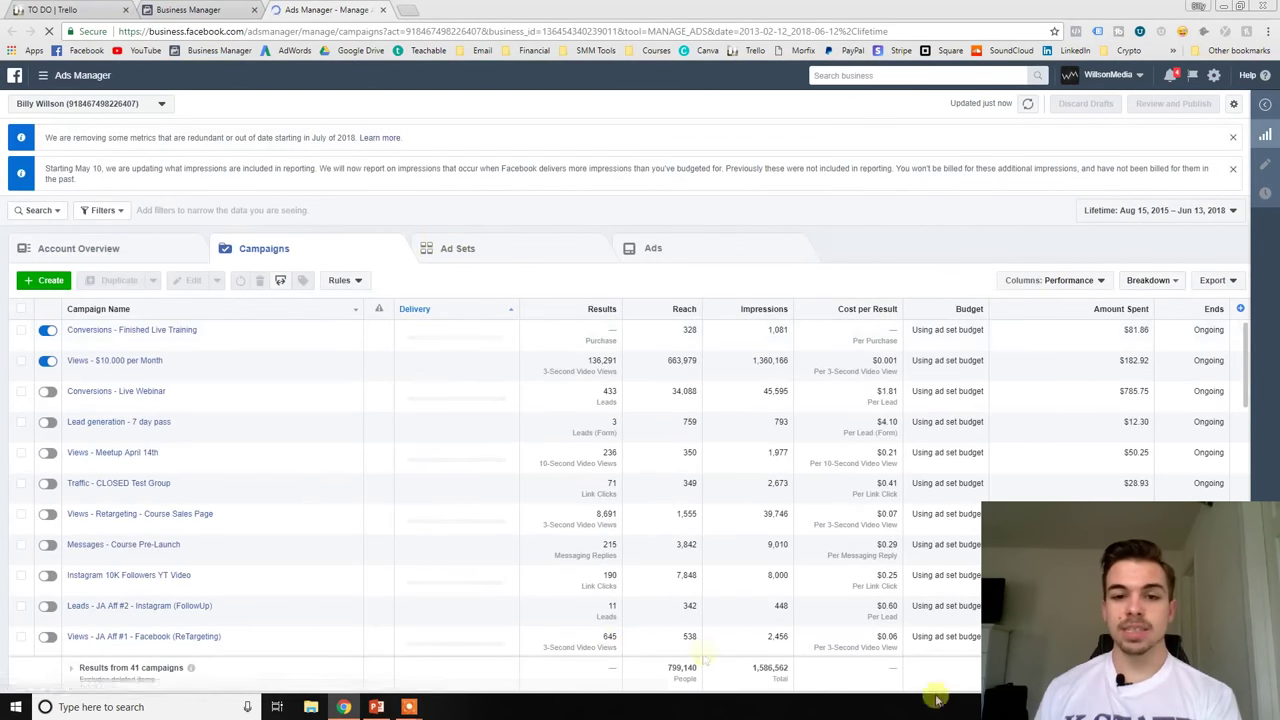
# In Ads Manager, select the Conversions - Finished Live Training campaign, view its ad sets and return to the campaigns.
pyautogui.click(45, 331)
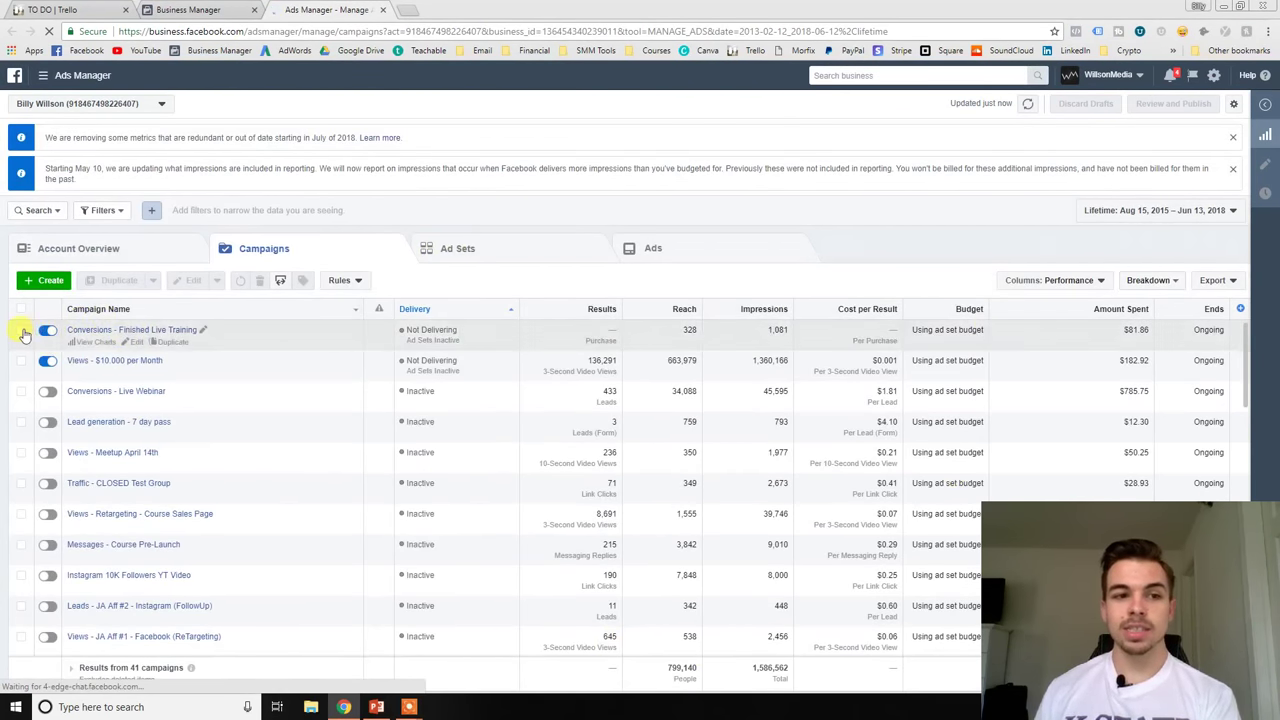
pyautogui.click(22, 331)
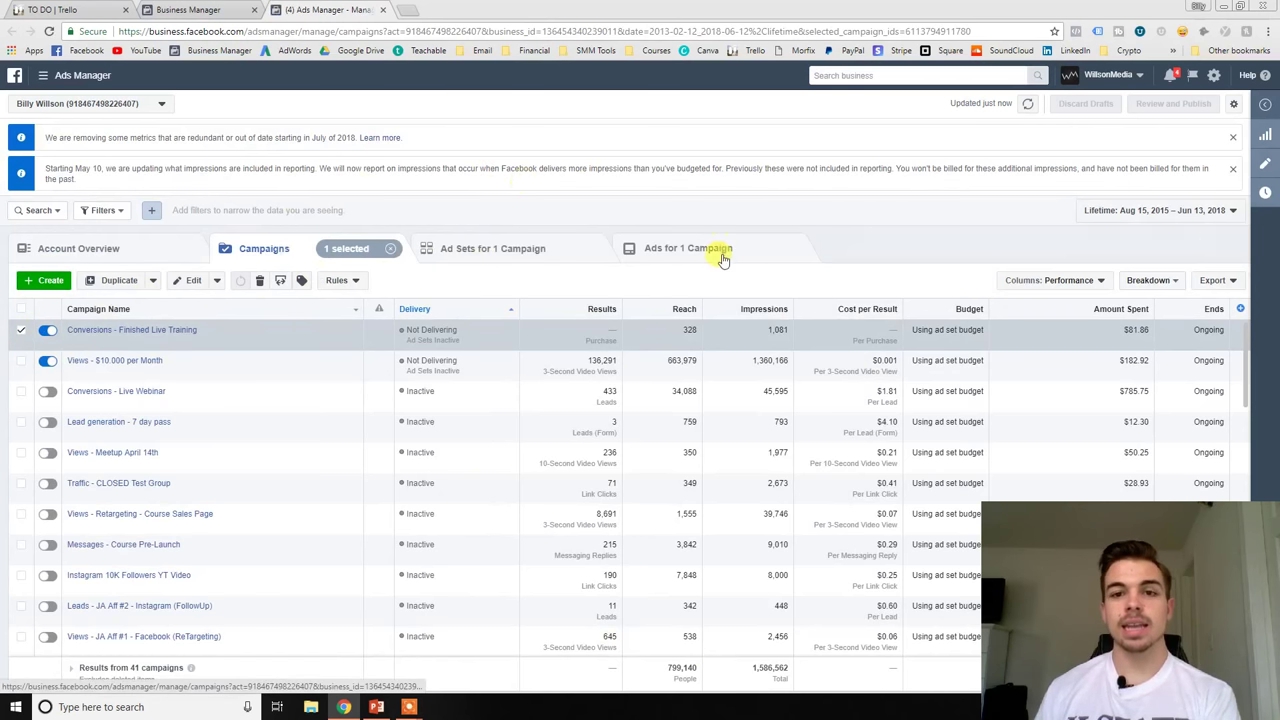
pyautogui.click(430, 252)
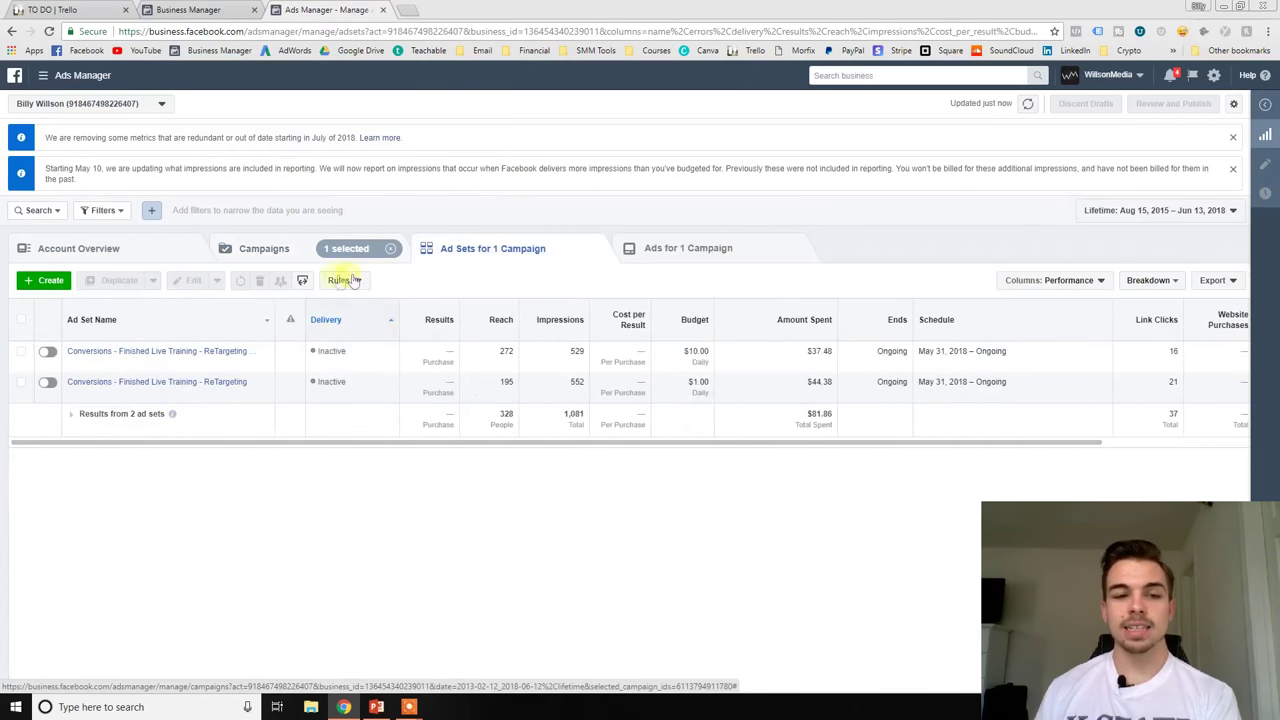
pyautogui.click(300, 264)
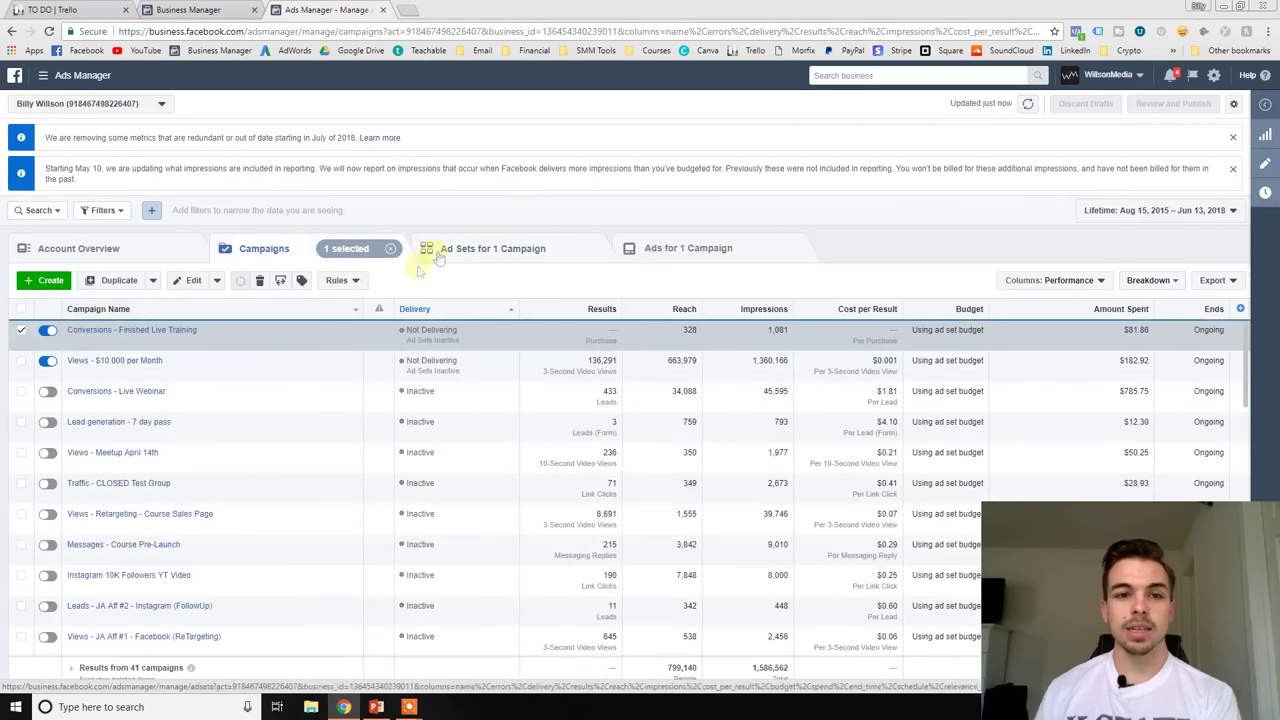
# Select the campaign's first ad set, view the ads in it and return to the ad sets.
pyautogui.click(21, 351)
pyautogui.click(680, 268)
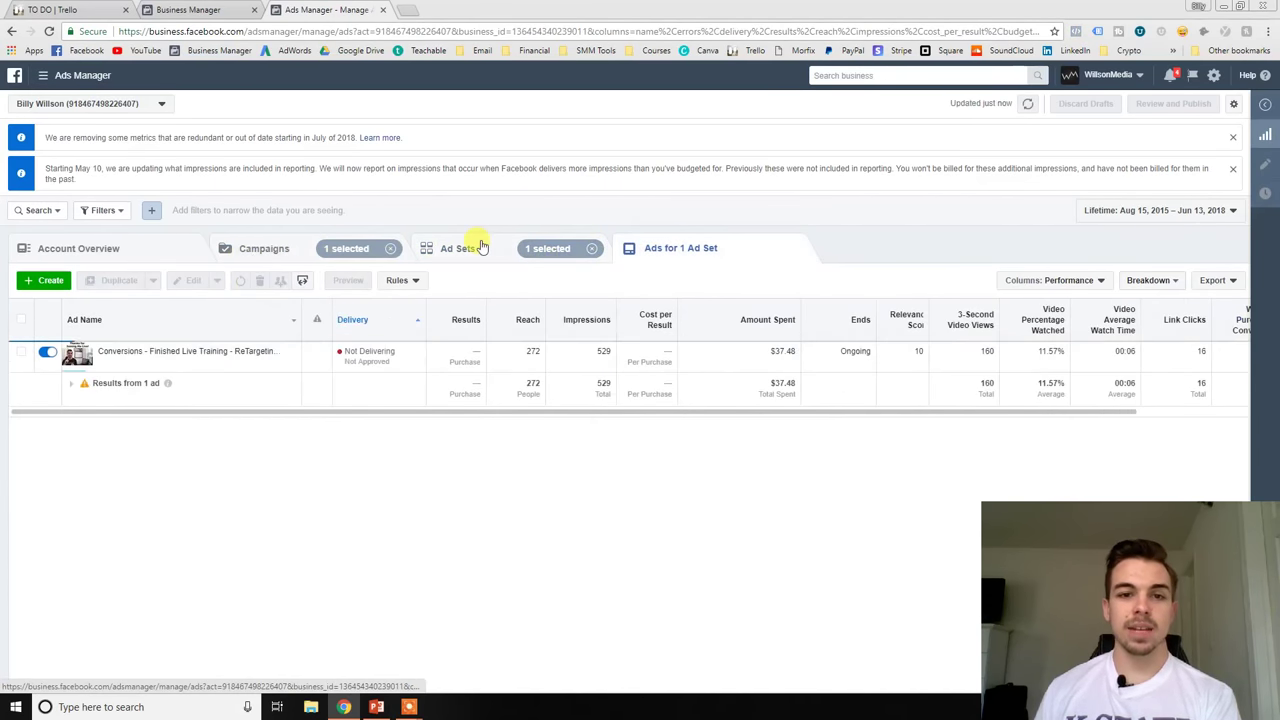
pyautogui.click(430, 252)
# Switch to PowerPoint and show the "How to Split Test" slide with its campaign, ad set and ad diagram.
pyautogui.click(376, 707)
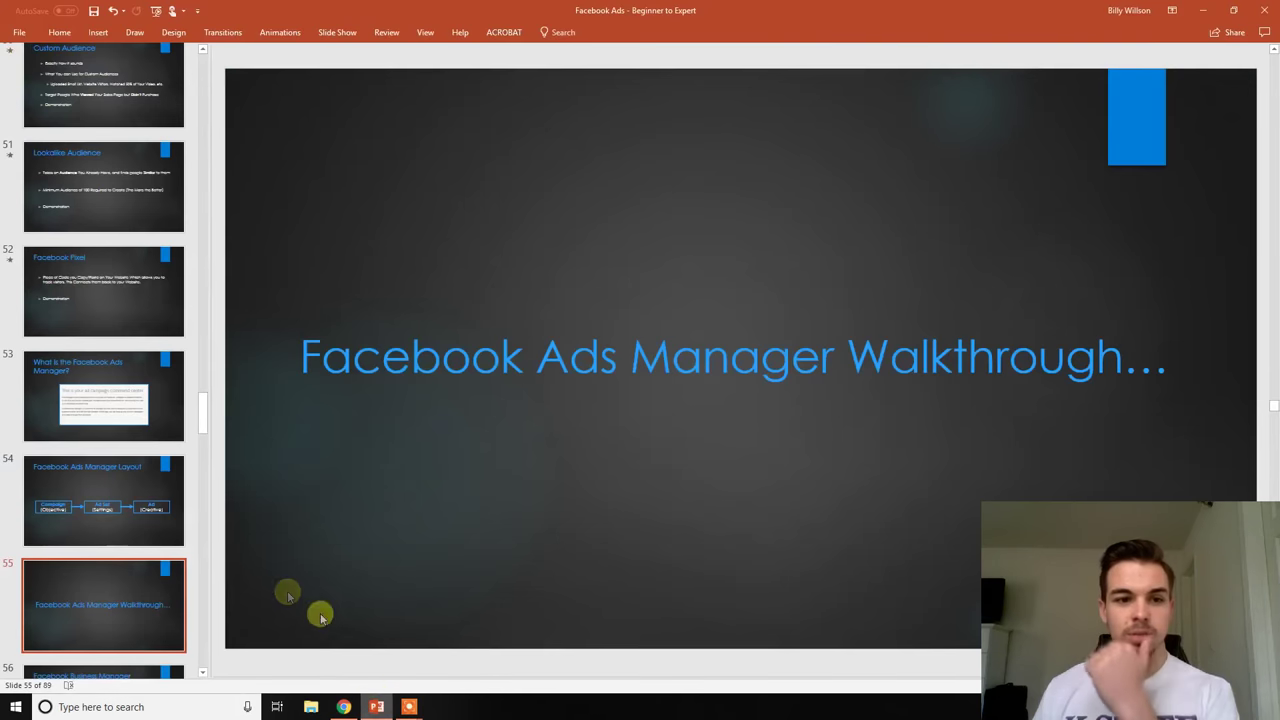
pyautogui.scroll(-3, 155, 520)
pyautogui.click(151, 514)
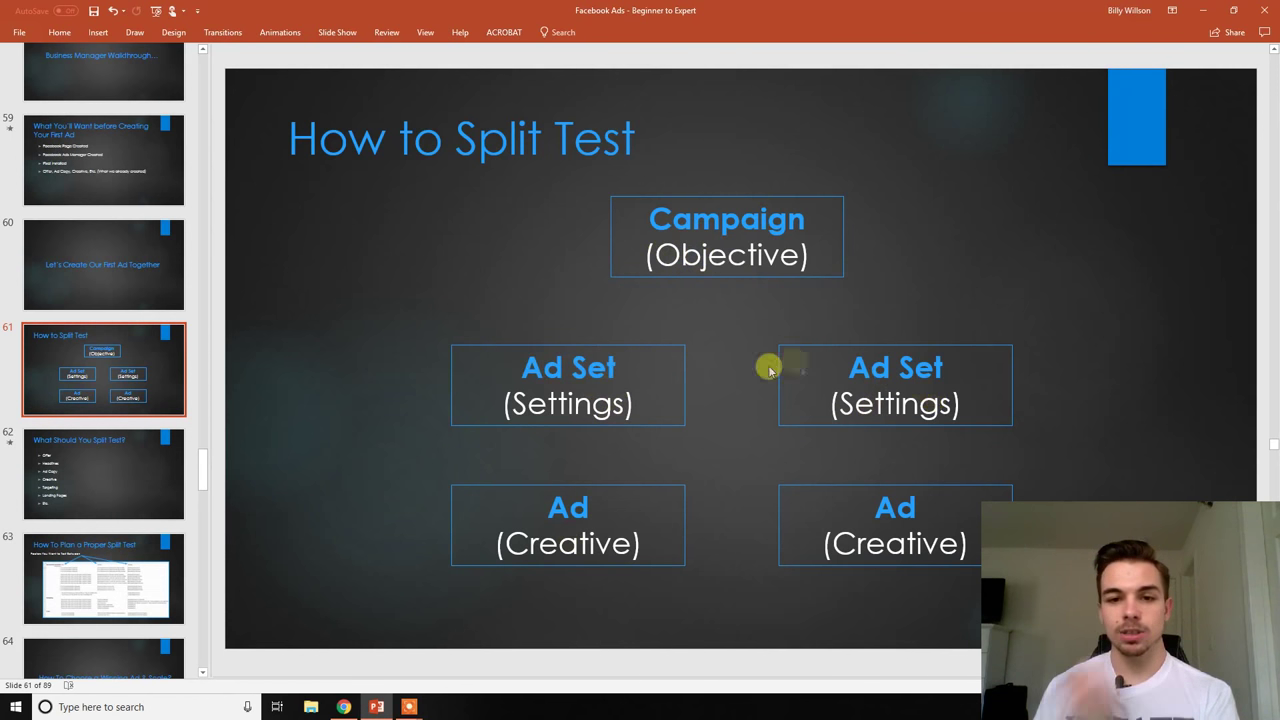
# Return to the campaigns list in Ads Manager and deselect the Conversions - Finished Live Training campaign.
pyautogui.click(343, 707)
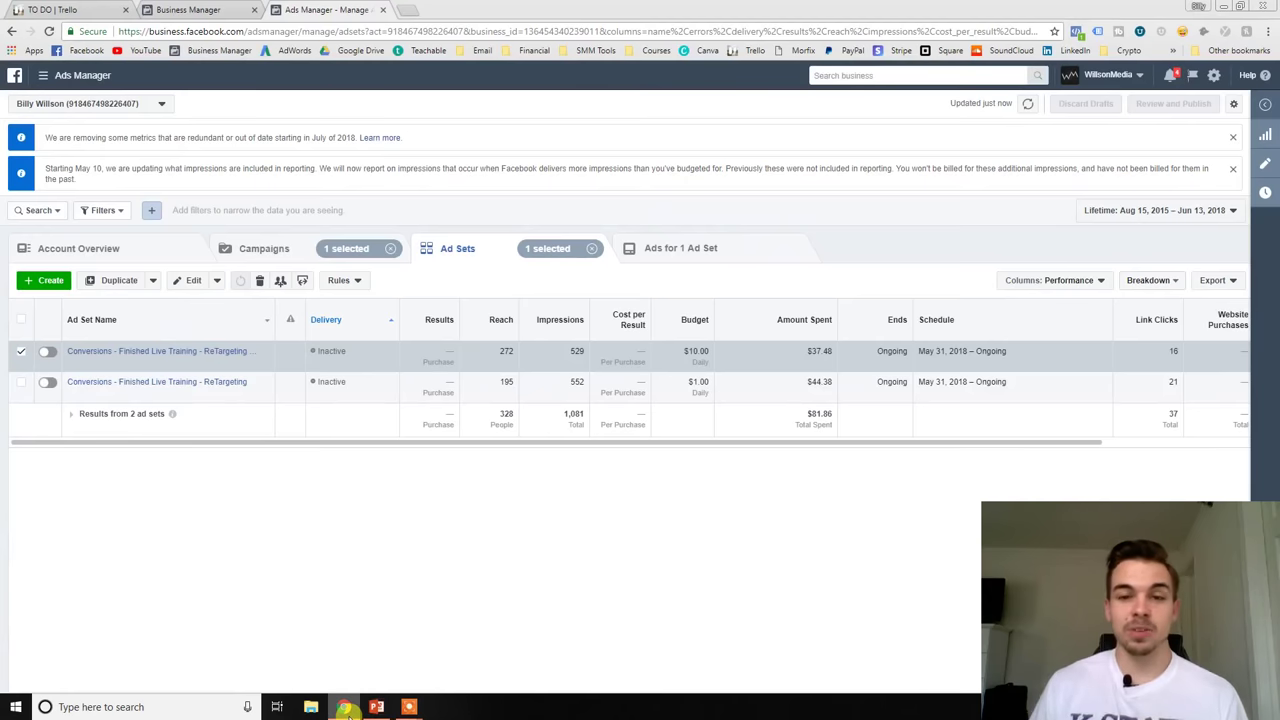
pyautogui.click(312, 246)
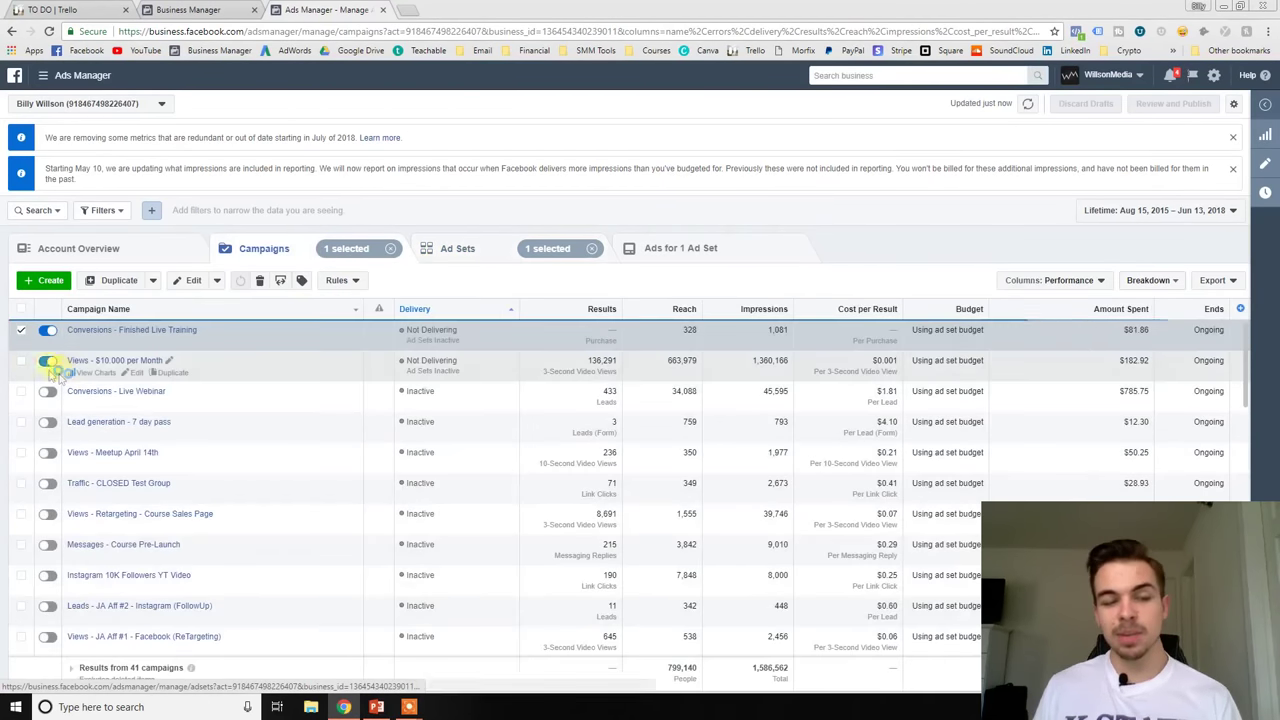
pyautogui.click(20, 330)
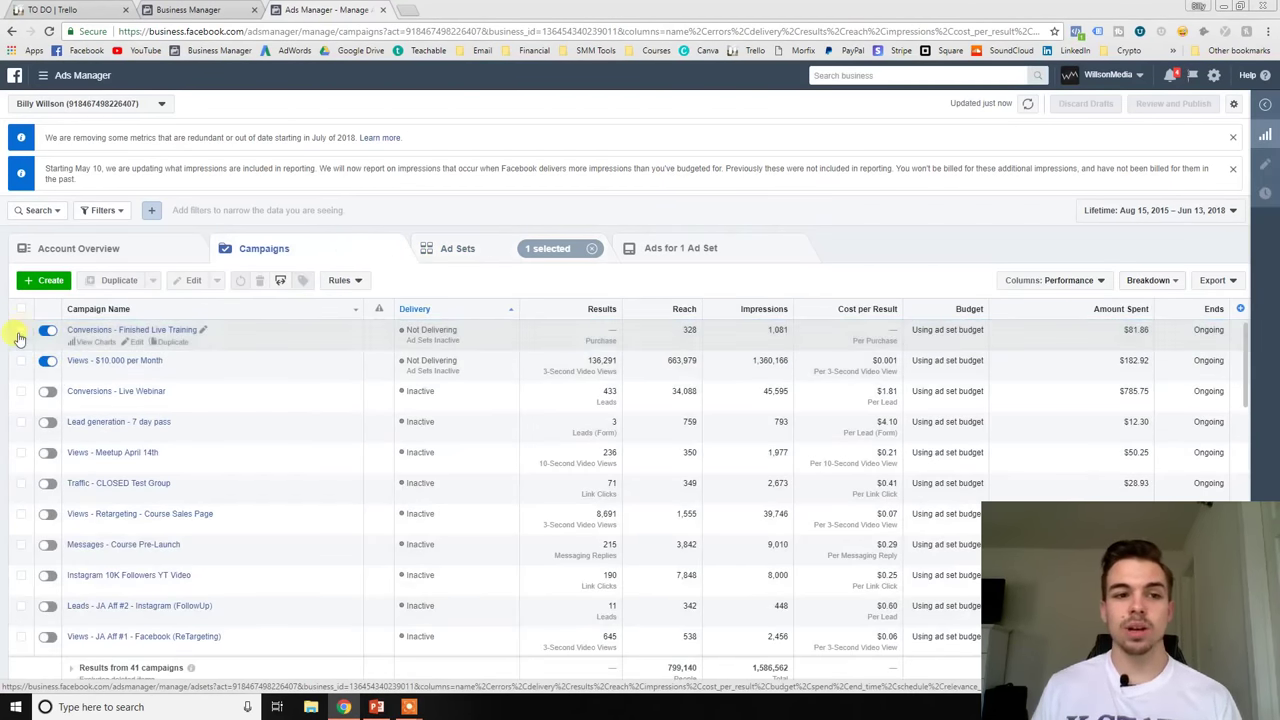
# Open Audience Insights and Page Posts from the Ads Manager tools, each in its own browser tab.
pyautogui.click(90, 77)
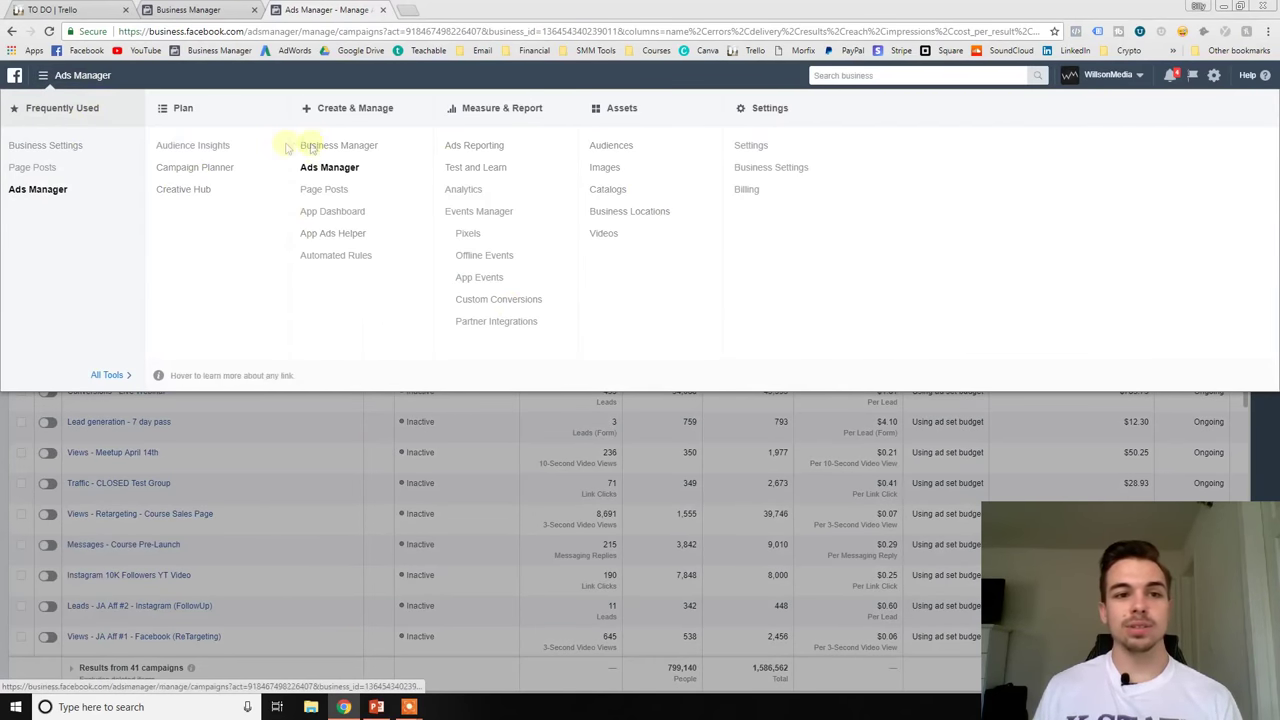
pyautogui.keyDown('ctrl'); pyautogui.click(213, 147); pyautogui.keyUp('ctrl')
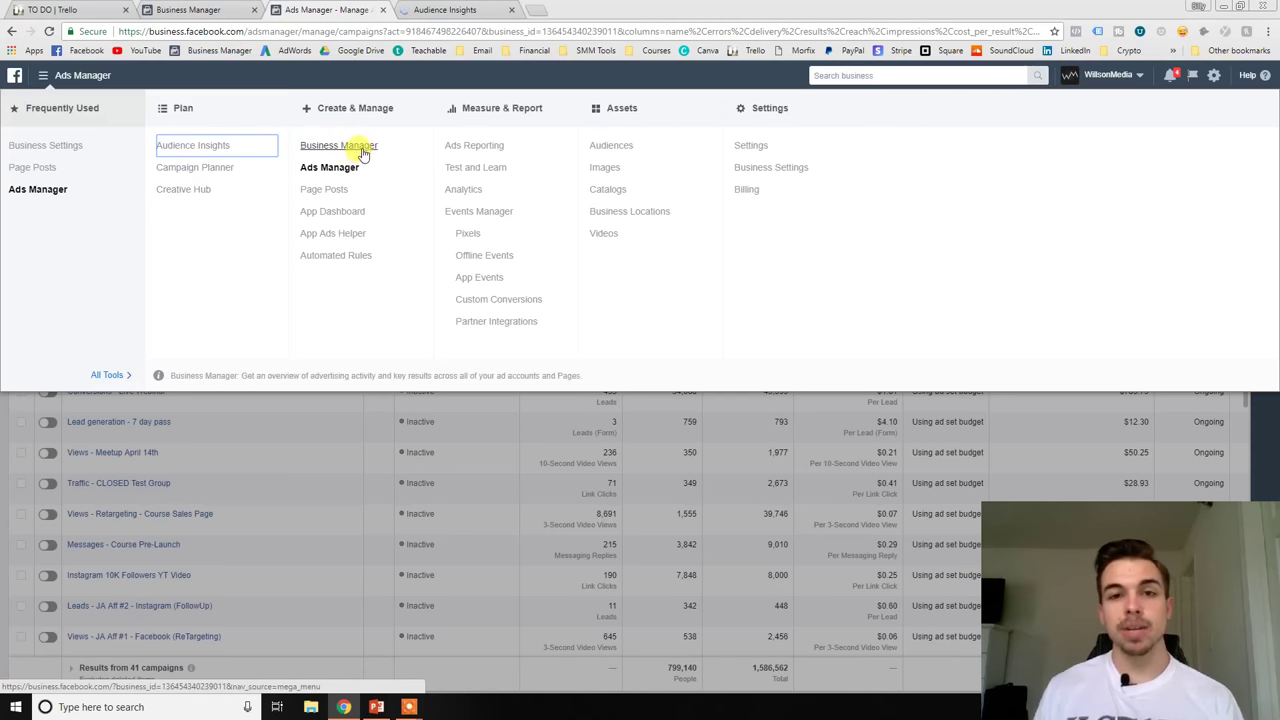
pyautogui.middleClick(340, 190)
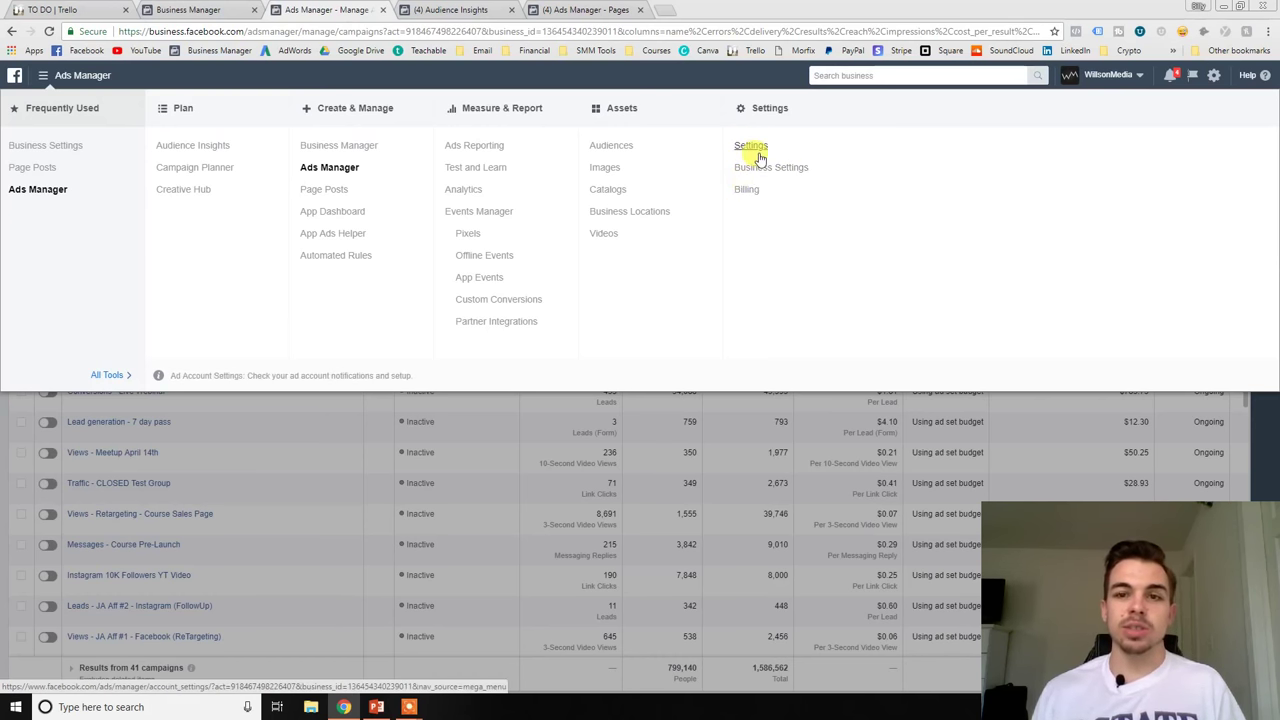
# Look at the ads posts on the Page Posts page and the starting audience choices in Audience Insights.
pyautogui.hotkey('ctrl', '5')
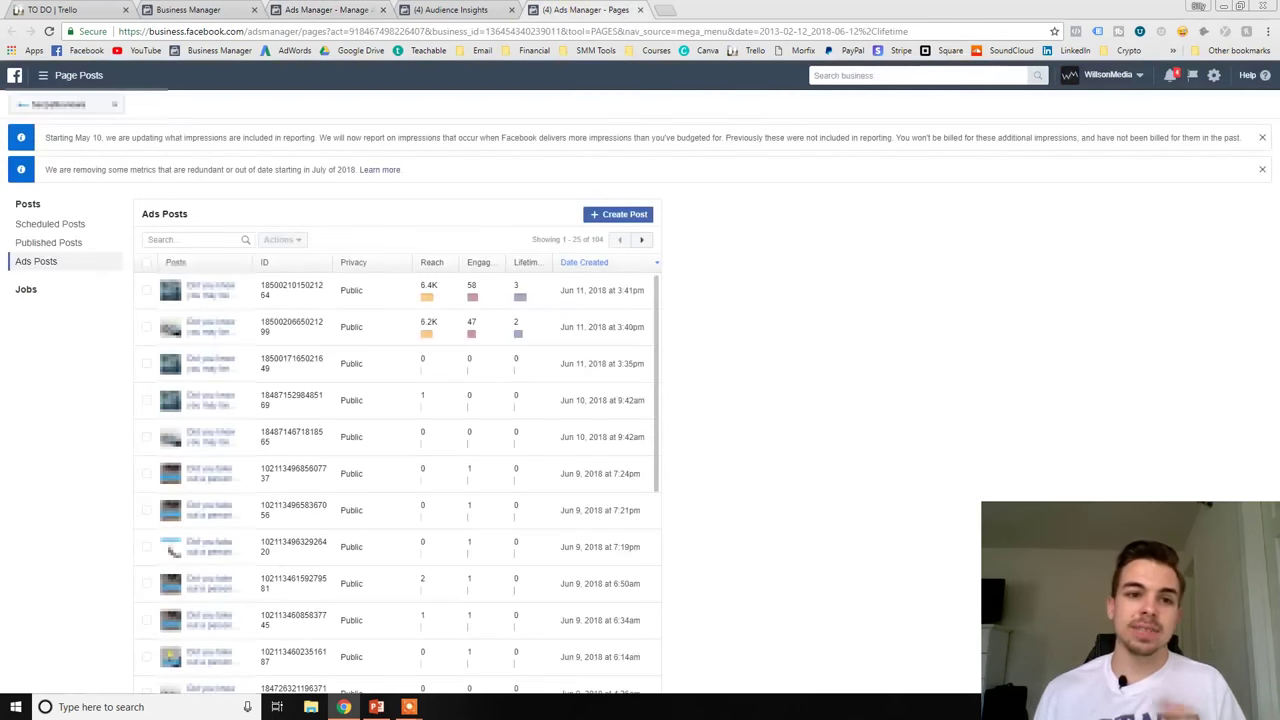
pyautogui.click(480, 12)
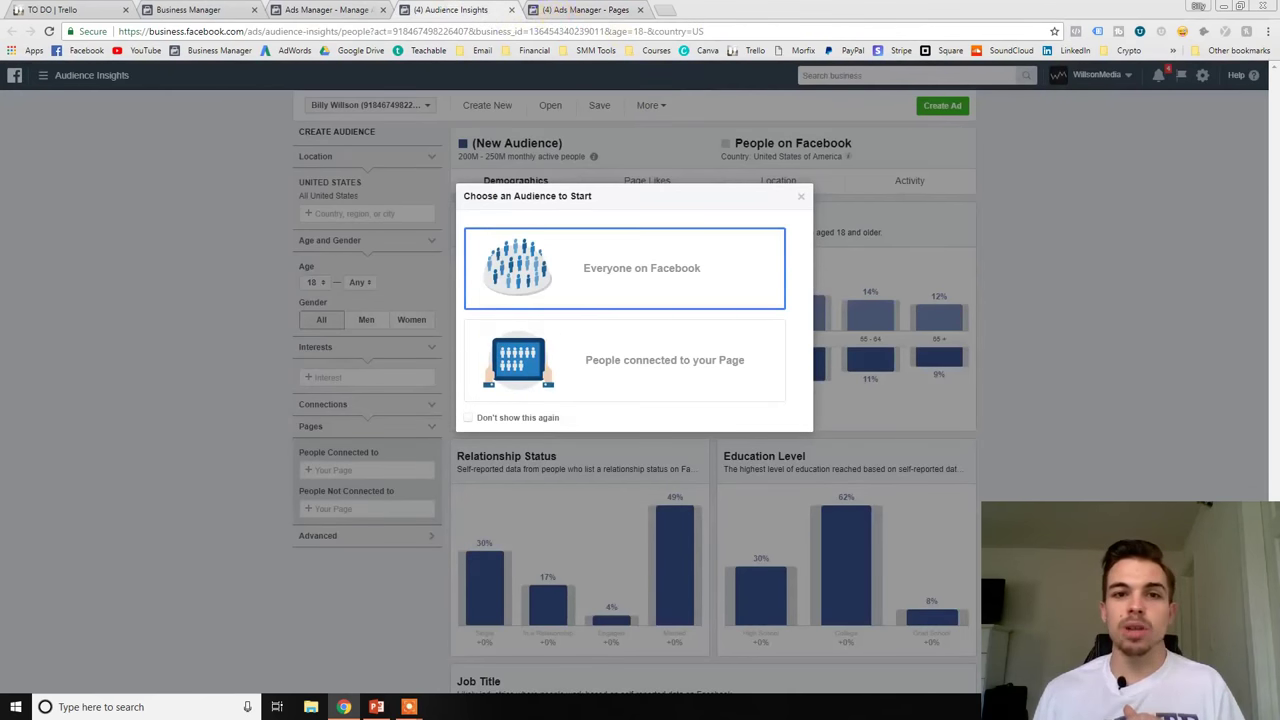
pyautogui.hotkey('ctrl', '3')
pyautogui.click(83, 80)
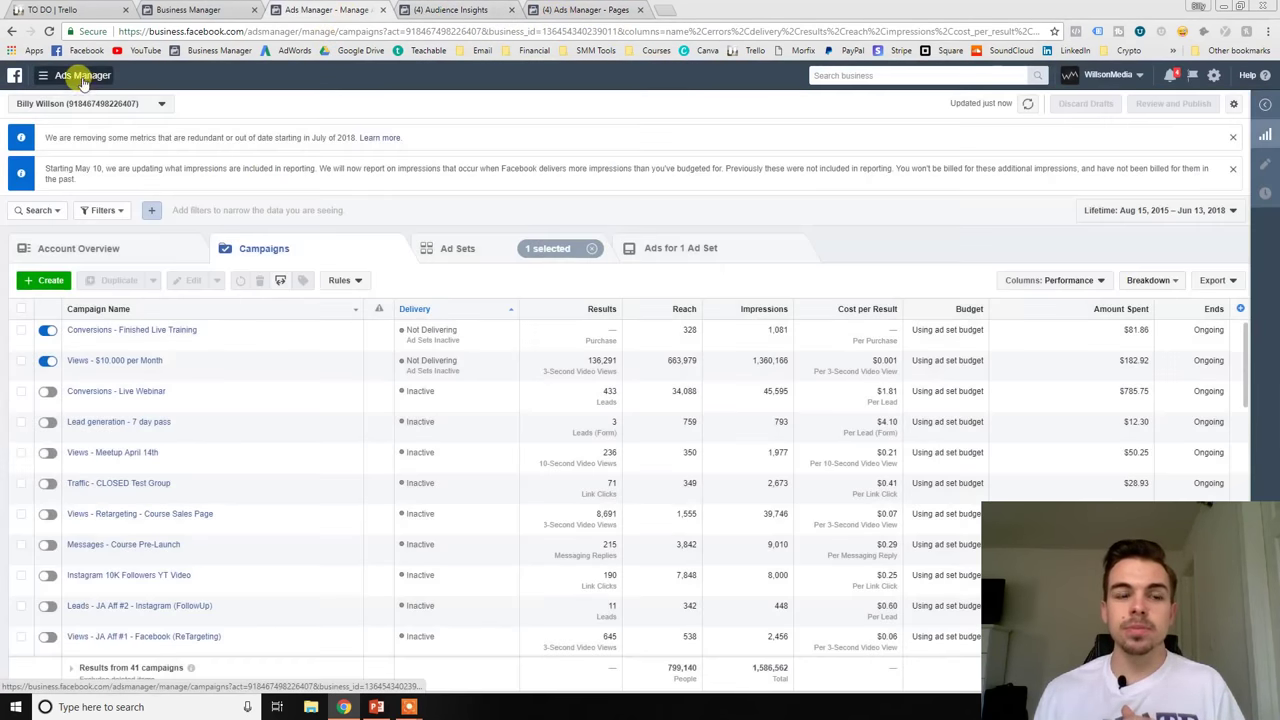
pyautogui.click(481, 9)
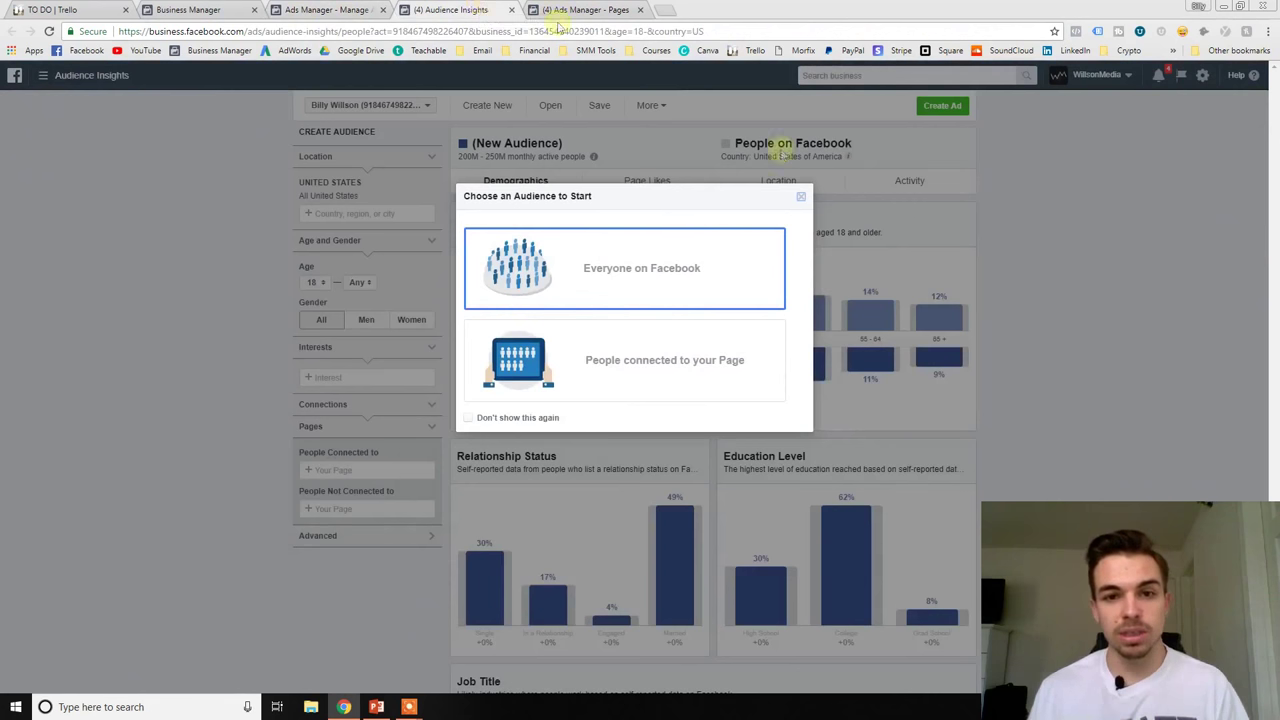
# Dismiss the starting audience choice in Audience Insights, review the Page Likes and Demographics data, and close Audience Insights.
pyautogui.click(802, 198)
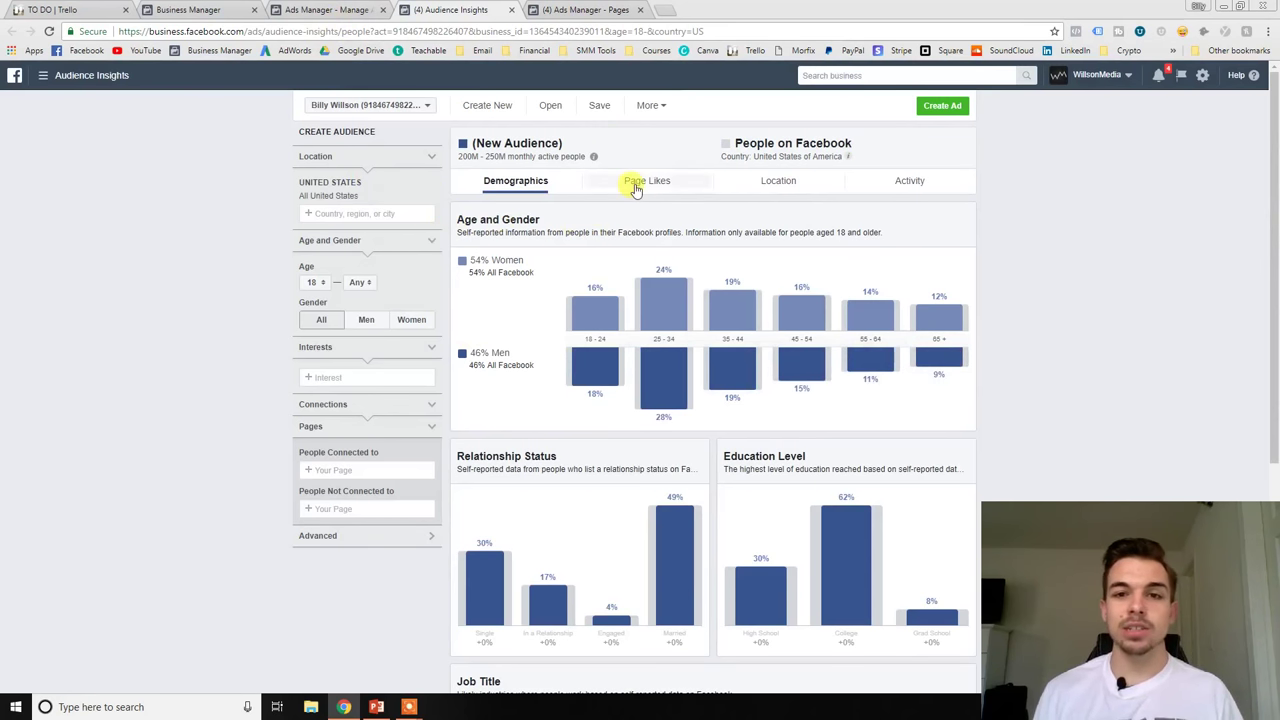
pyautogui.moveTo(677, 268)
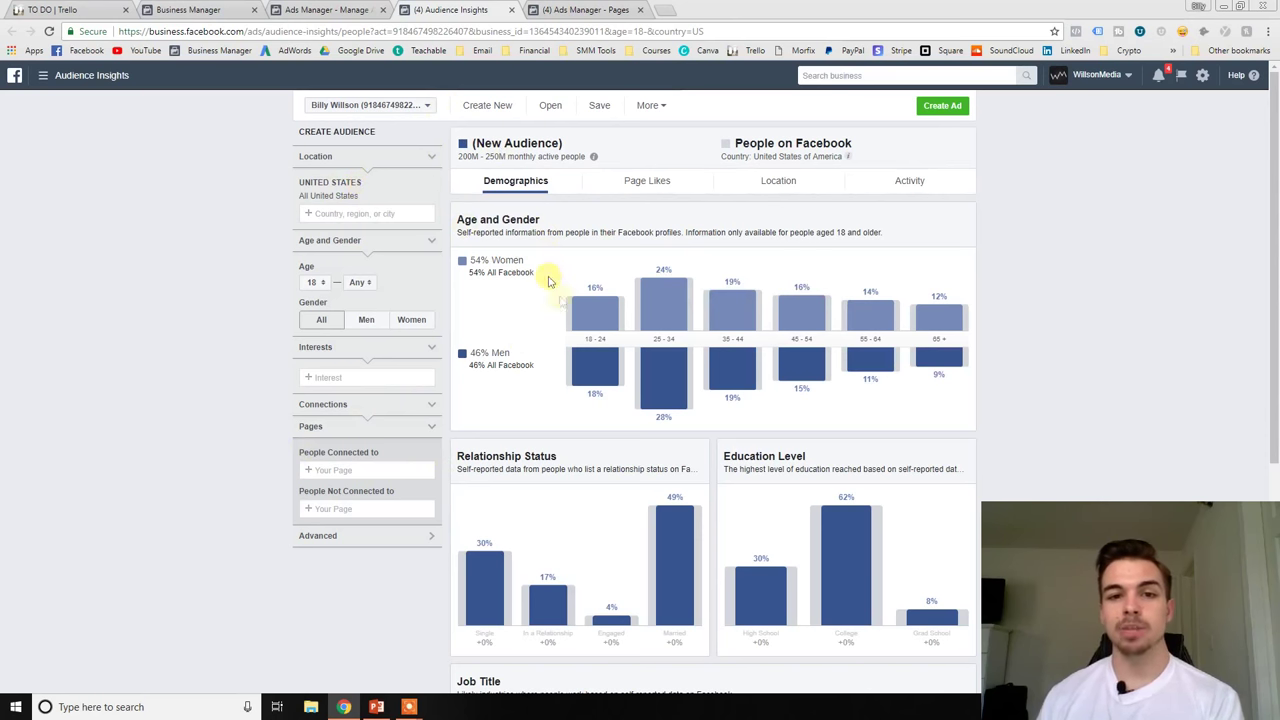
pyautogui.click(644, 186)
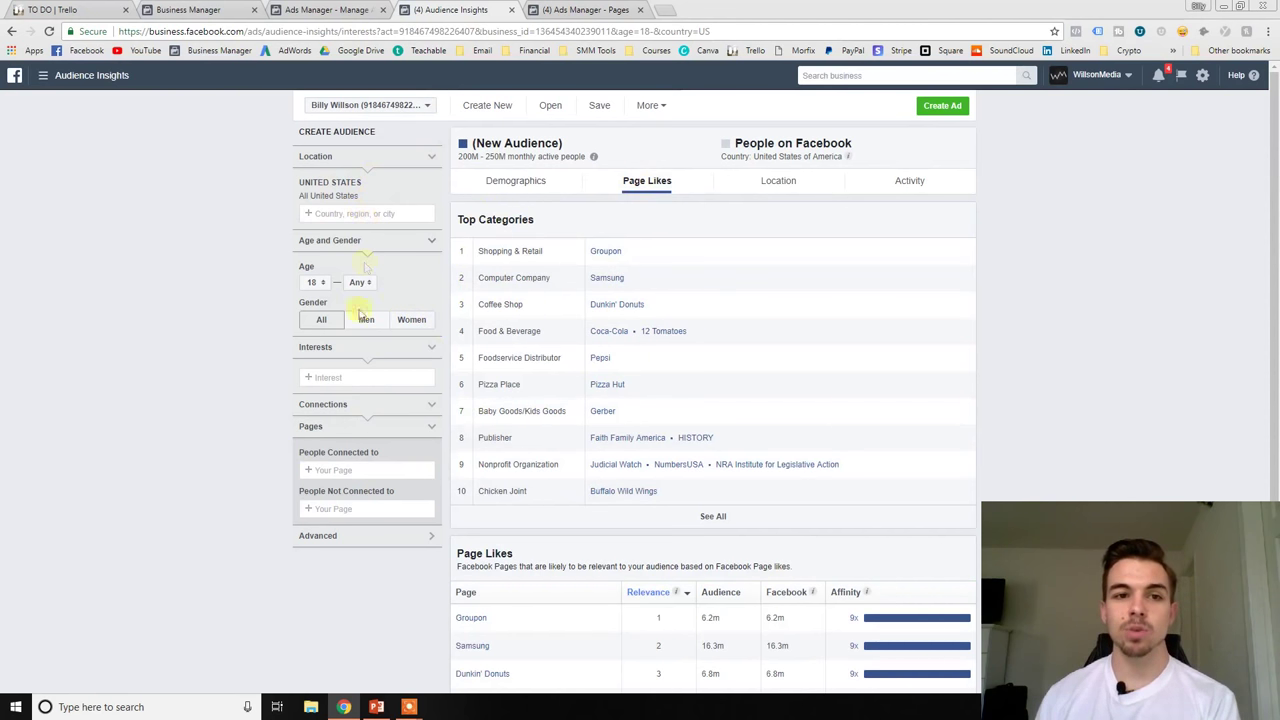
pyautogui.click(540, 184)
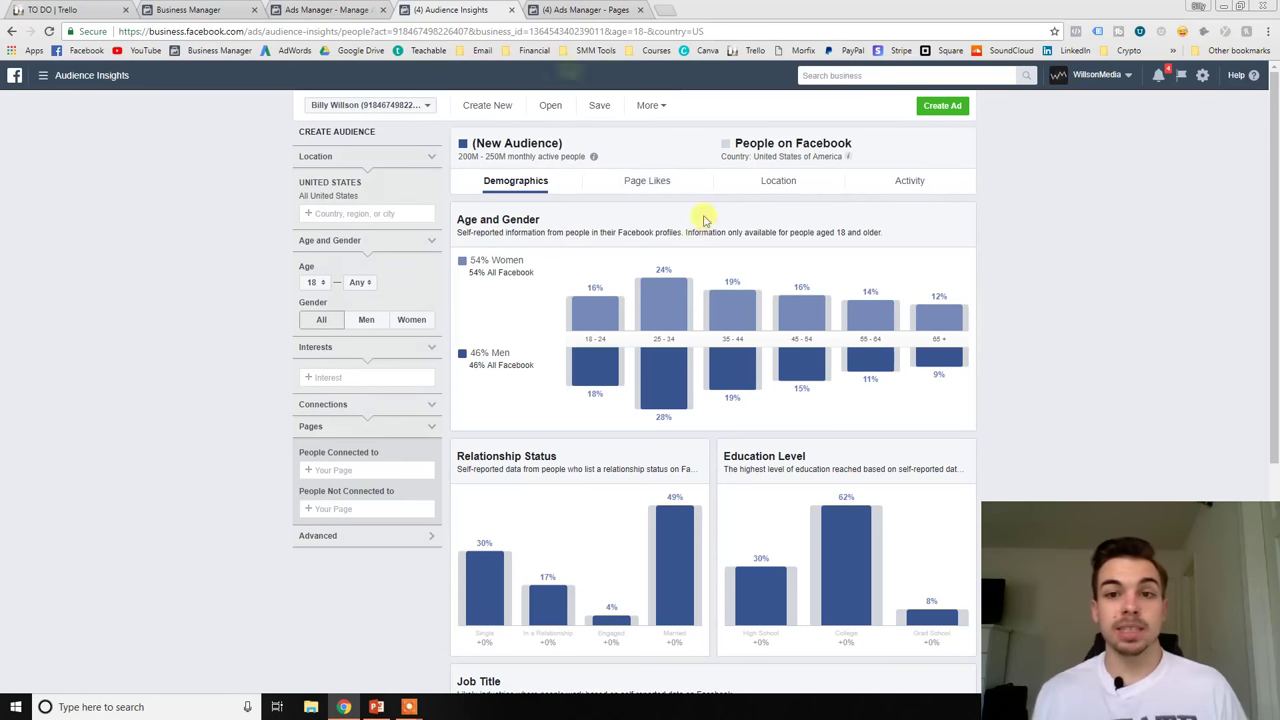
pyautogui.click(511, 10)
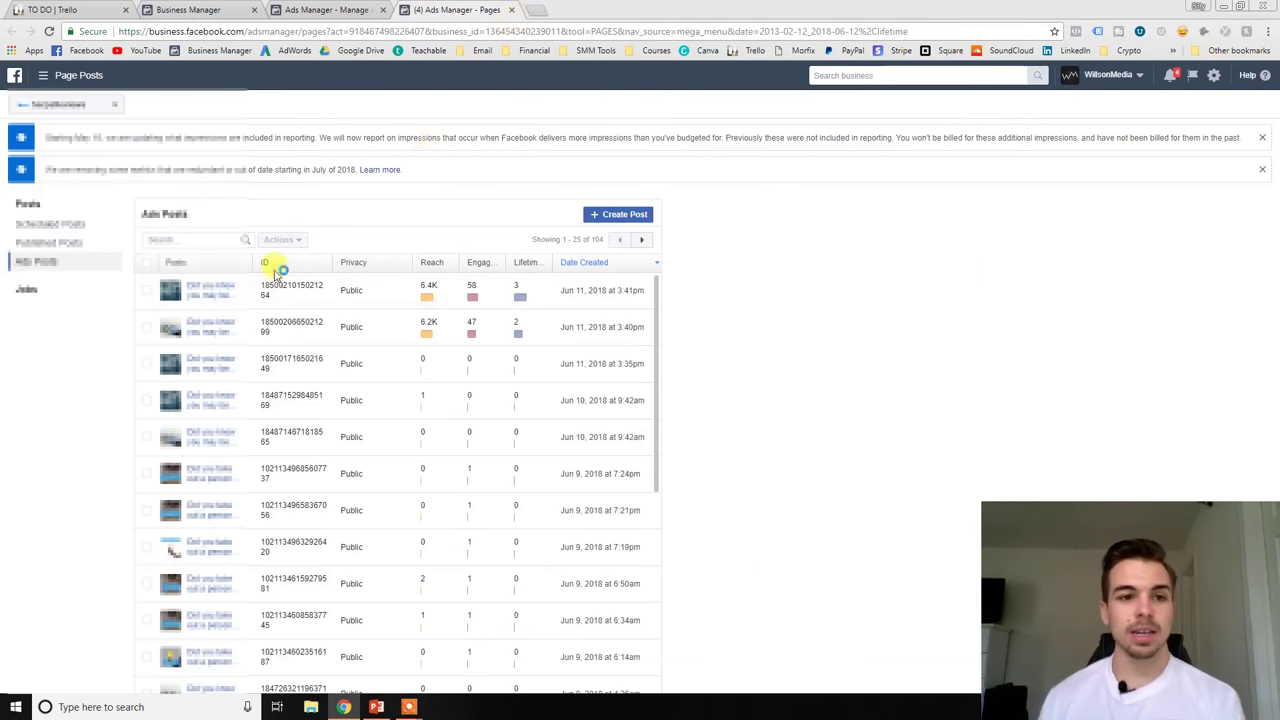
# Search the page list for "bi" and show the ads posts of the advertiser's own page in Page Posts.
pyautogui.click(72, 106)
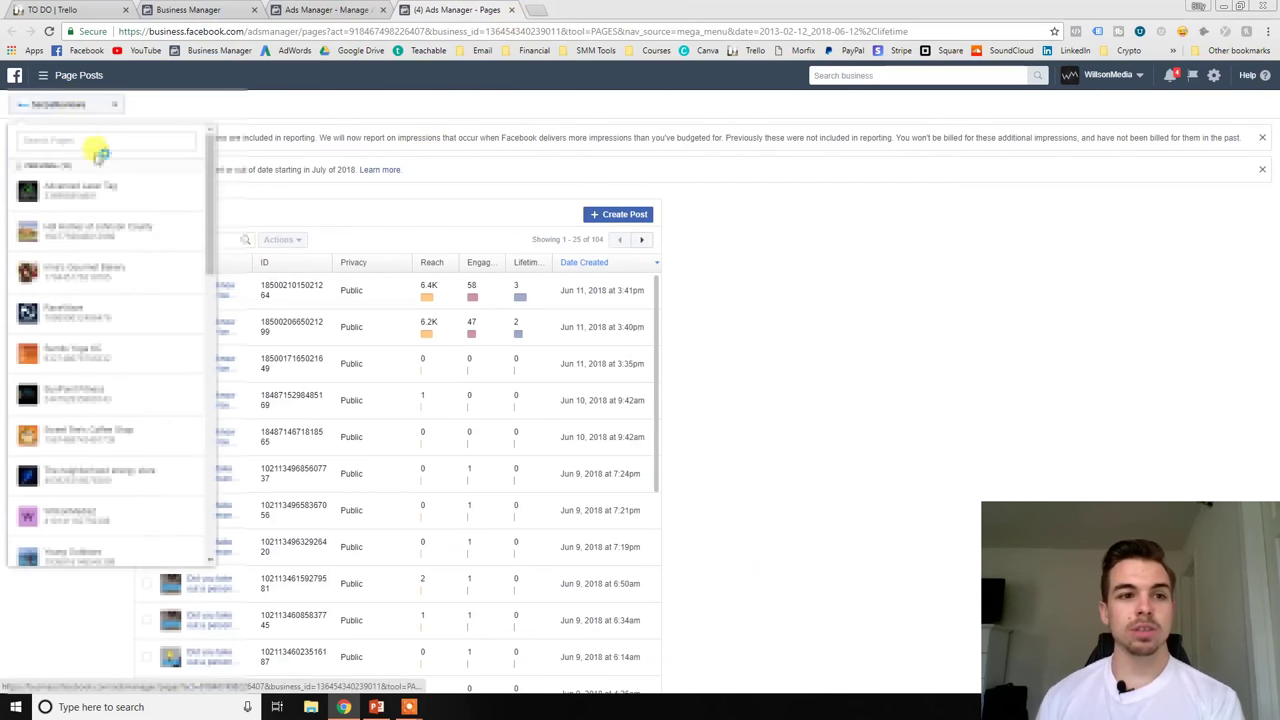
pyautogui.write('bi')
pyautogui.click(60, 240)
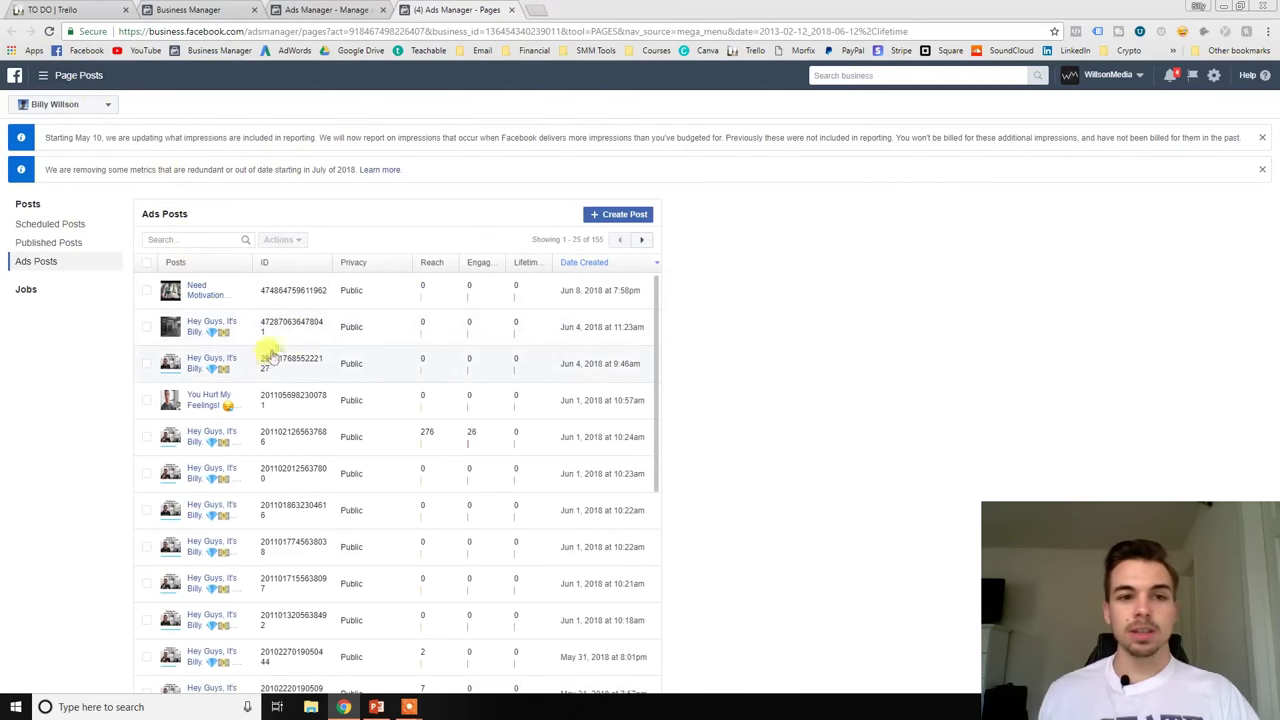
# Open the "Conversions - Live Webinar - Tai + SMM Interest - Facebook" ad for editing and view its Use Existing Post settings.
pyautogui.click(327, 10)
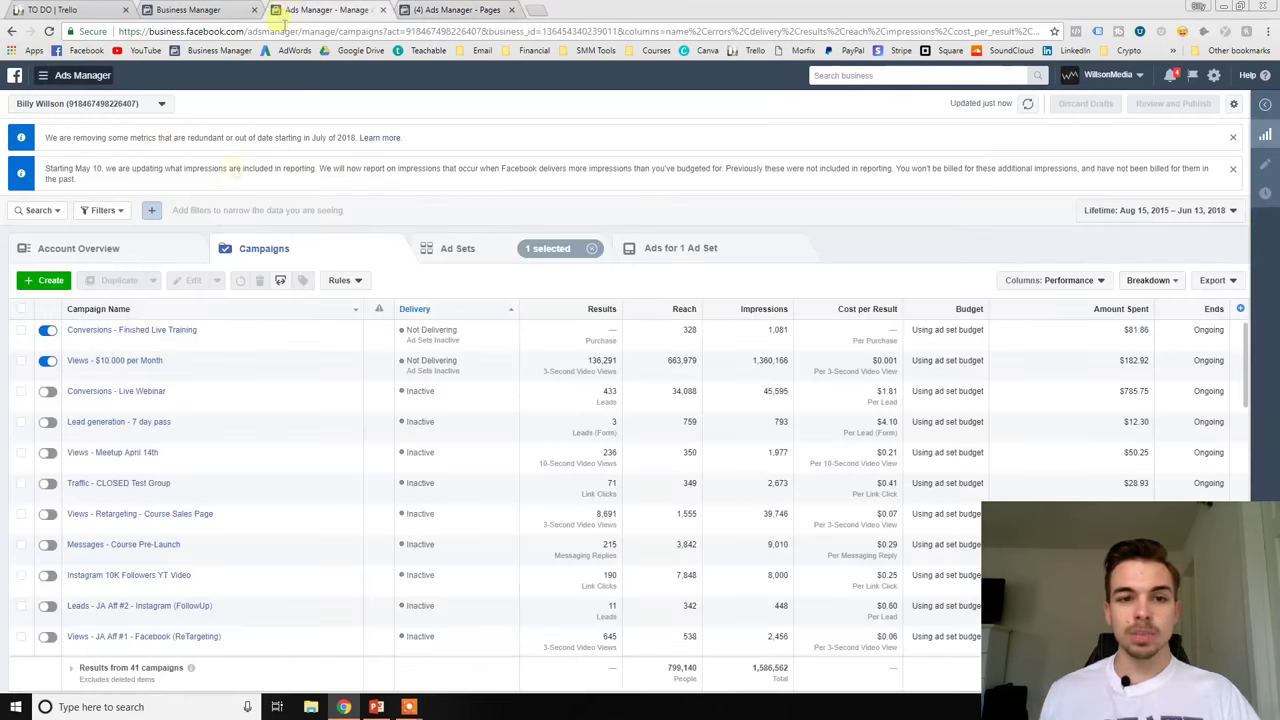
pyautogui.click(21, 331)
pyautogui.click(690, 250)
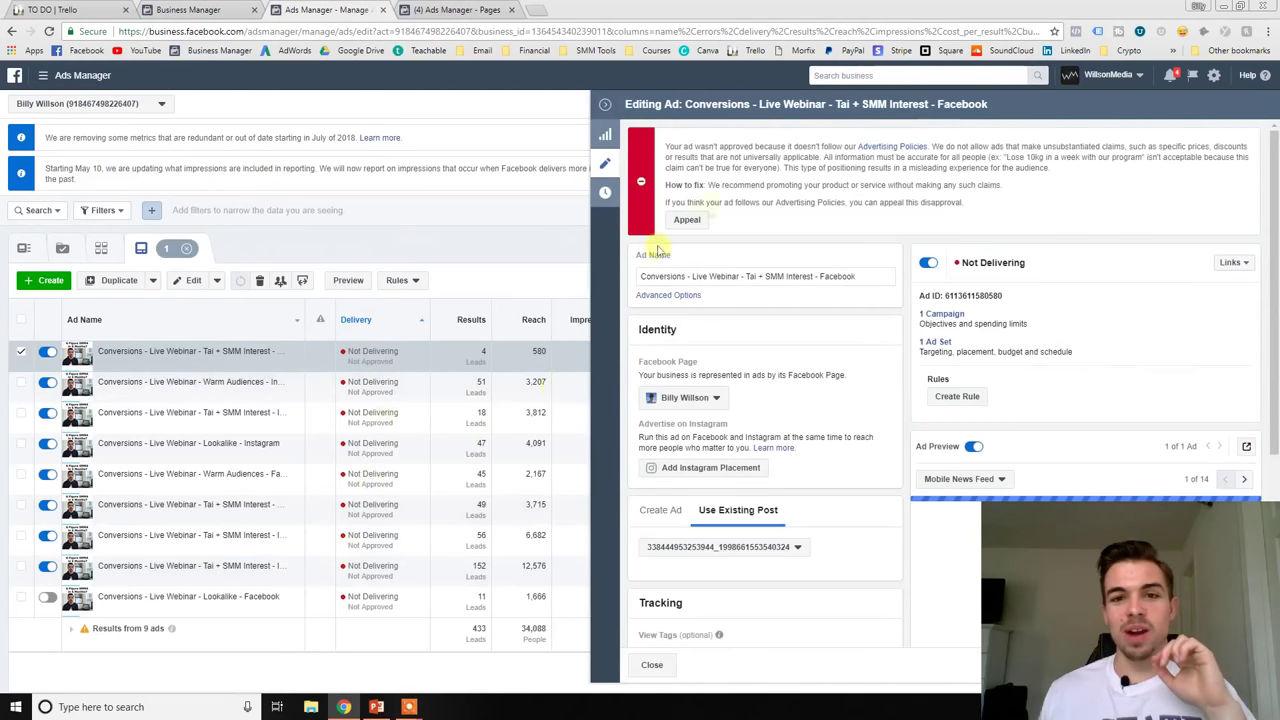
pyautogui.scroll(-2, 835, 303)
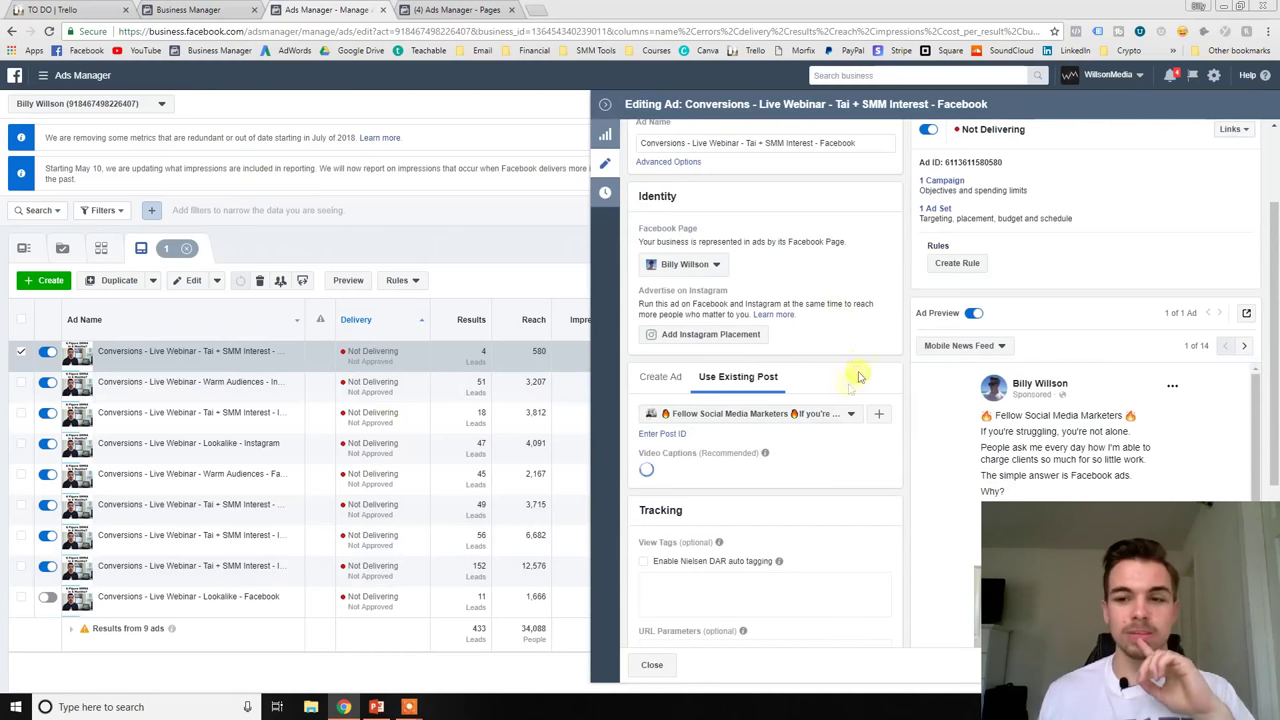
pyautogui.scroll(-2, 852, 390)
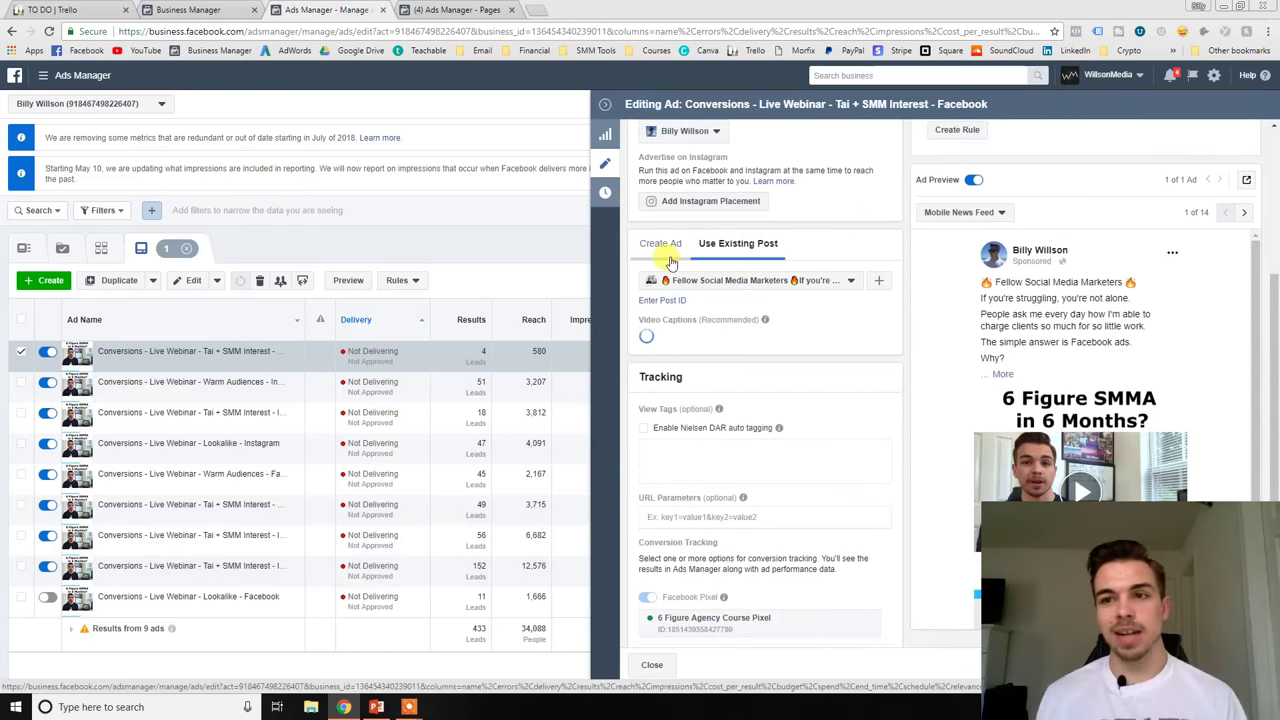
# Highlight the second ads post's ID in Page Posts, show the ad's Enter Post ID option without submitting, and close the ad editor.
pyautogui.hotkey('ctrl', 'Tab')
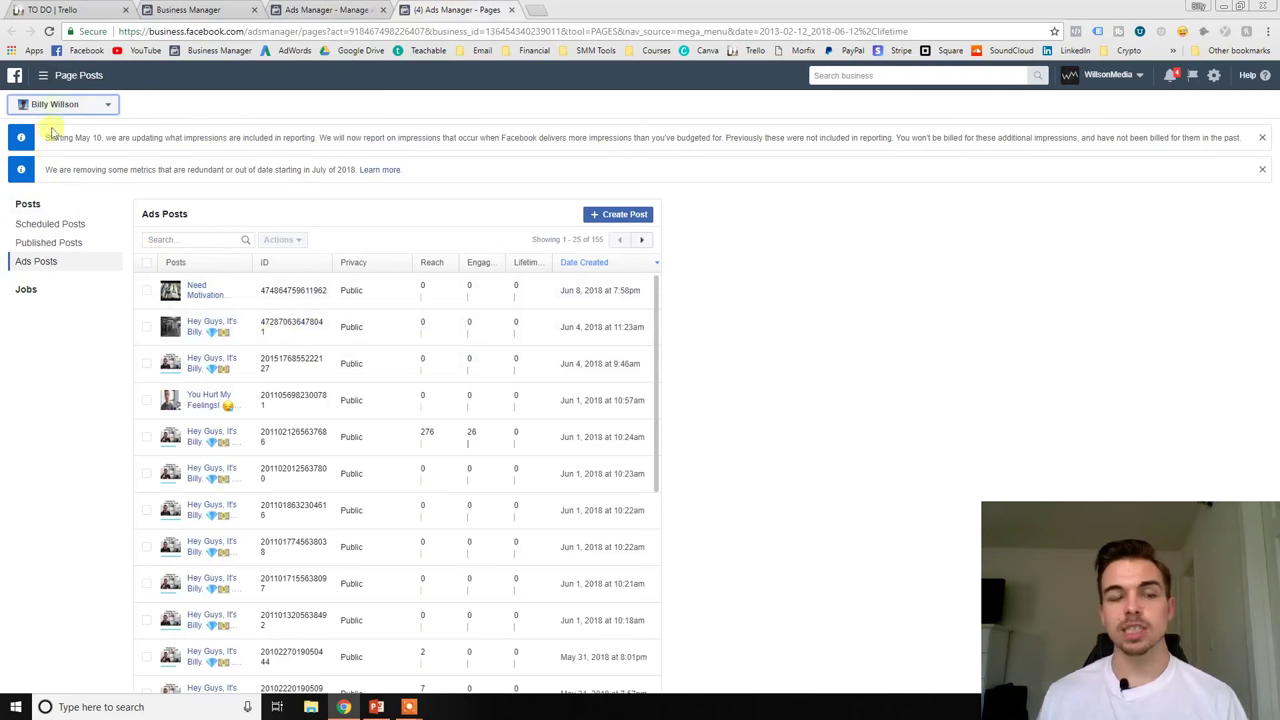
pyautogui.moveTo(316, 338); pyautogui.dragTo(258, 327)
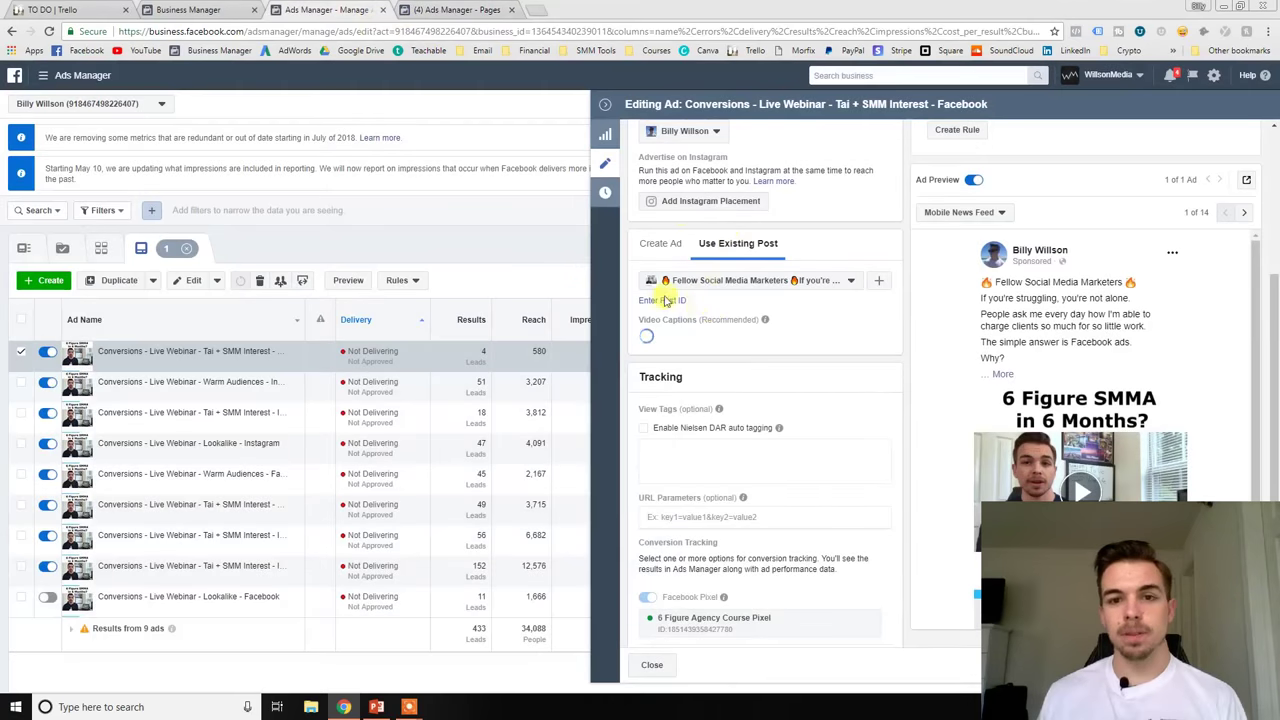
pyautogui.click(664, 299)
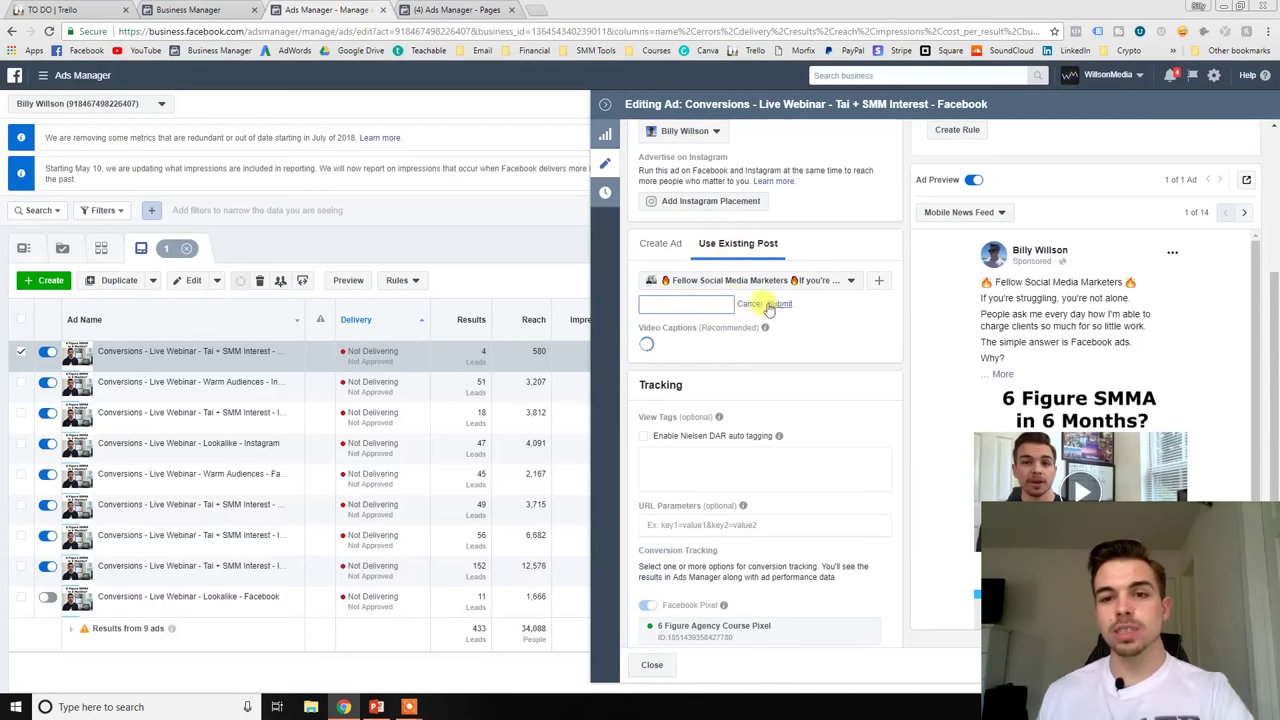
pyautogui.click(754, 304)
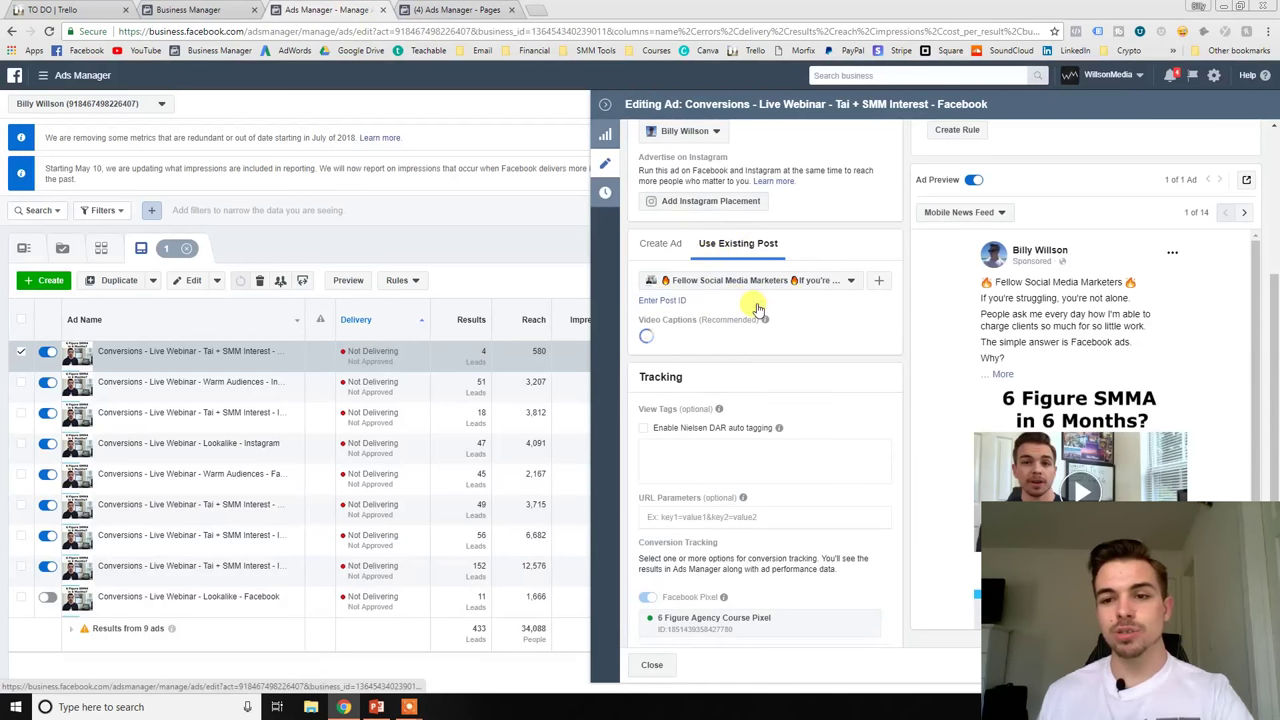
pyautogui.click(606, 110)
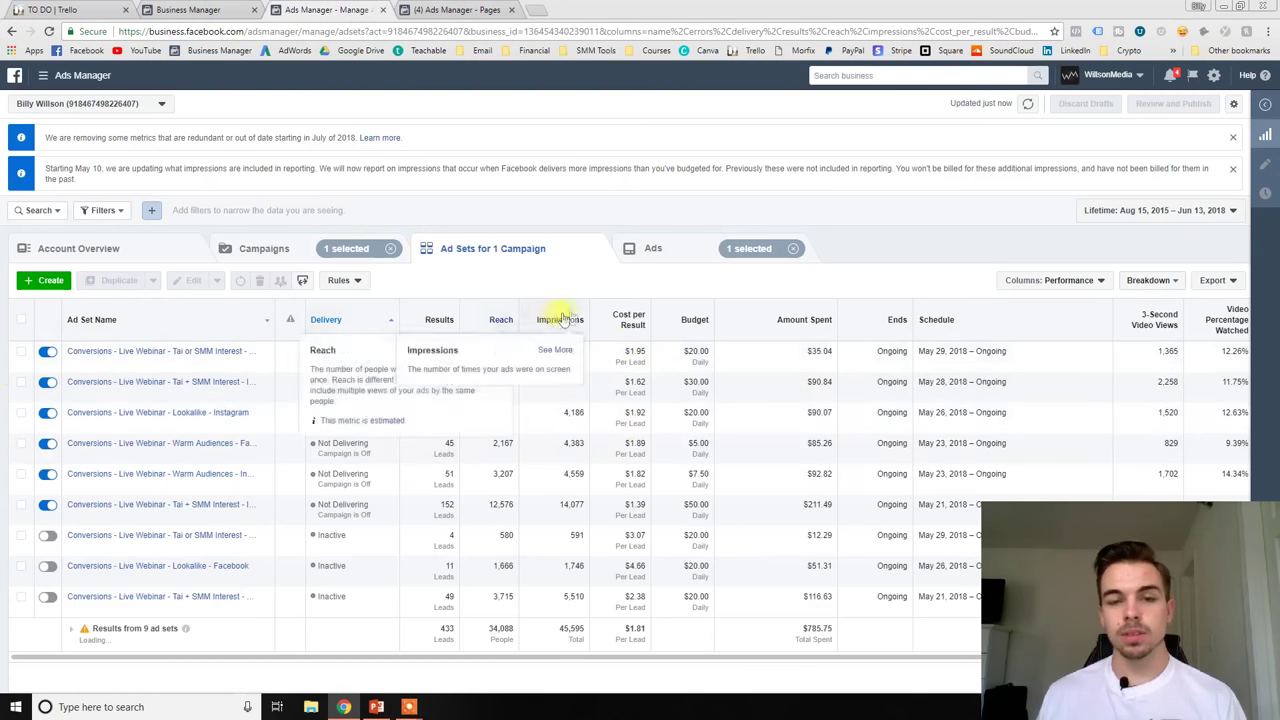
# Reopen the Tai + SMM Interest - Facebook ad to show its Enter Post ID option, and close Page Posts and the ad editor.
pyautogui.click(253, 368)
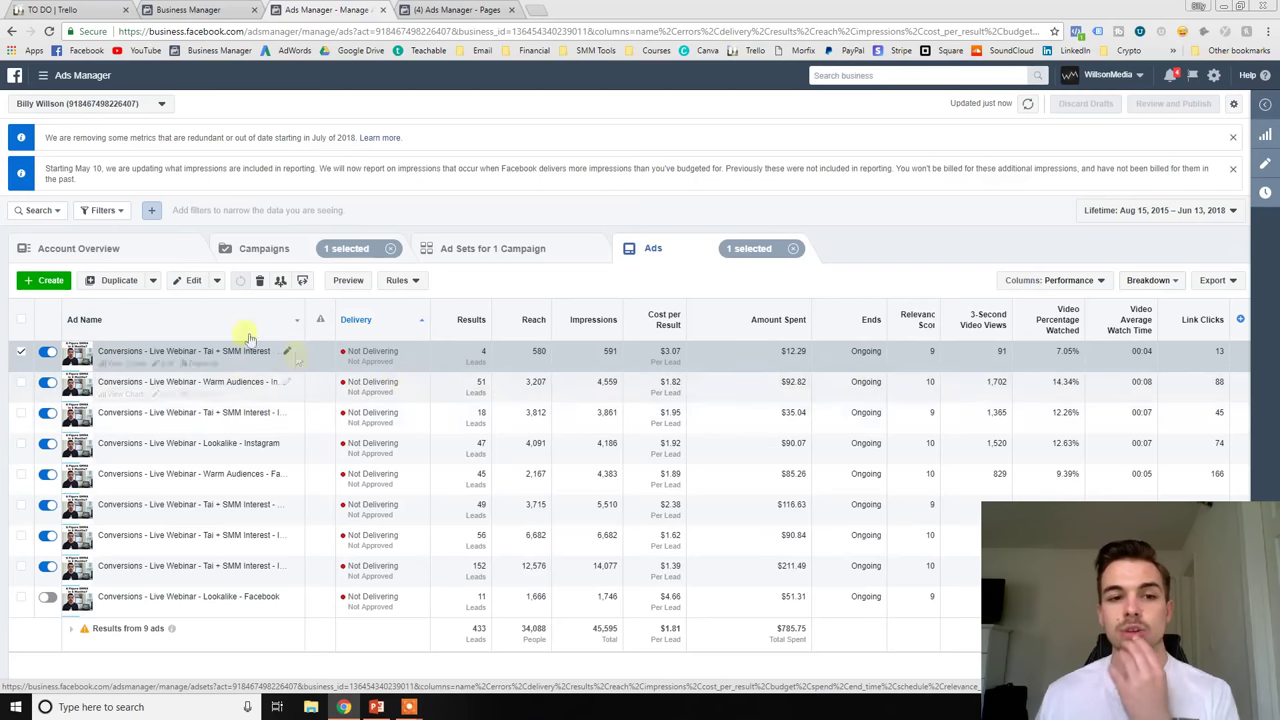
pyautogui.click(168, 364)
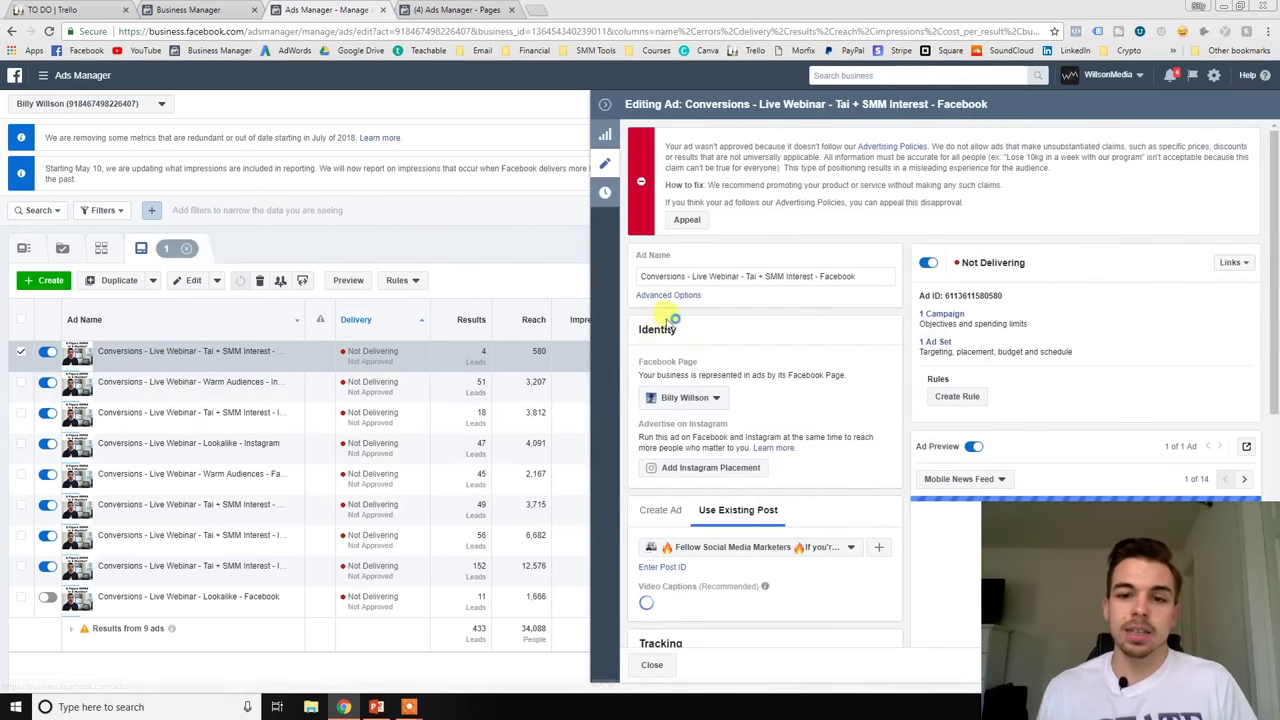
pyautogui.scroll(-2, 715, 425)
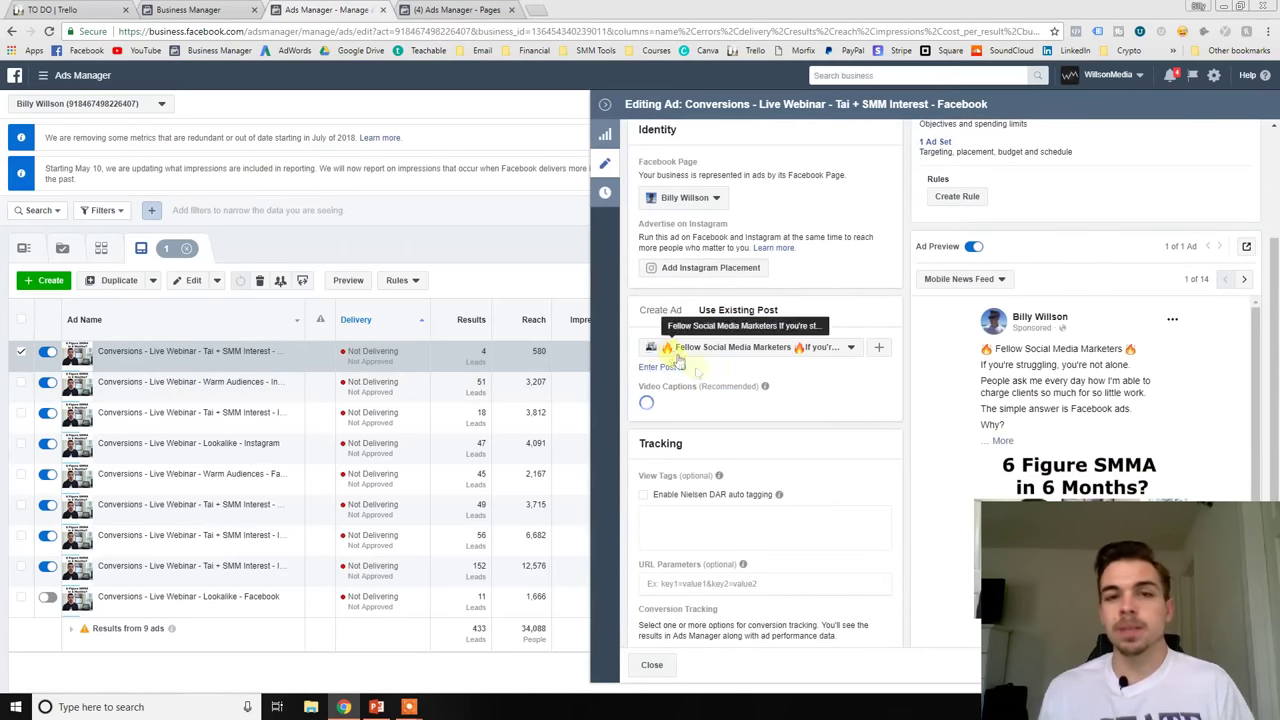
pyautogui.click(676, 368)
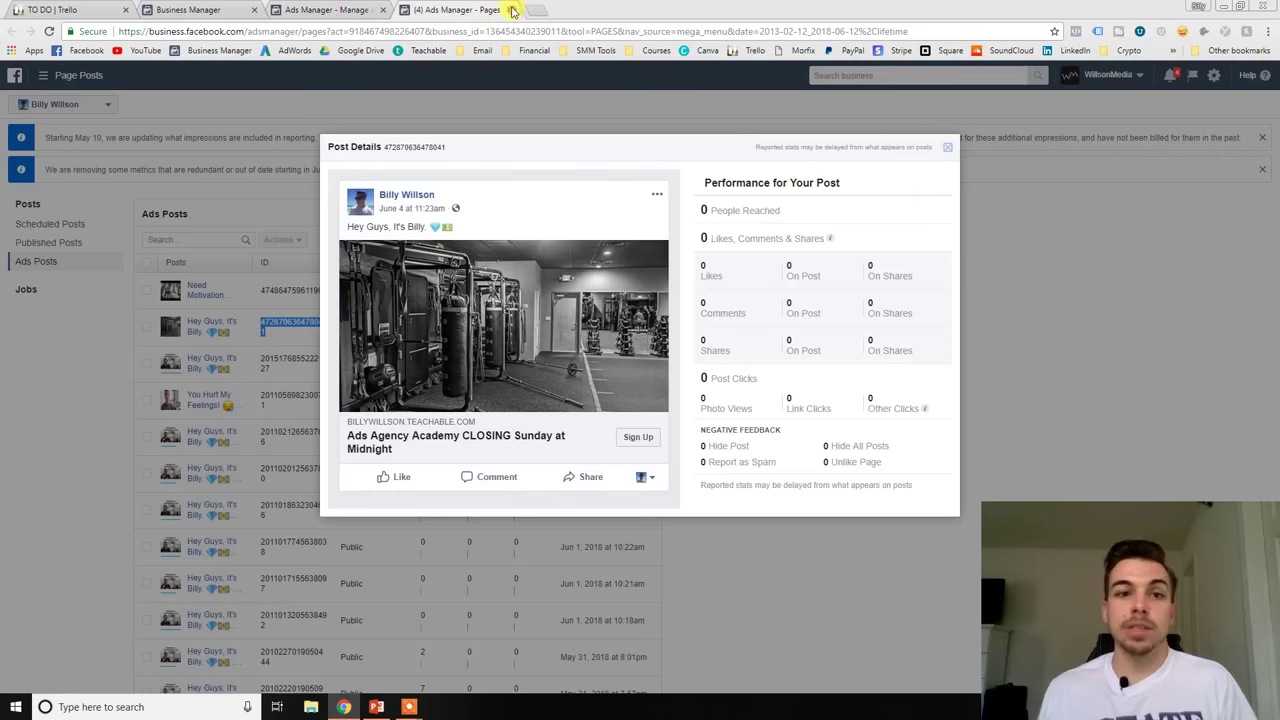
pyautogui.click(511, 10)
pyautogui.click(608, 100)
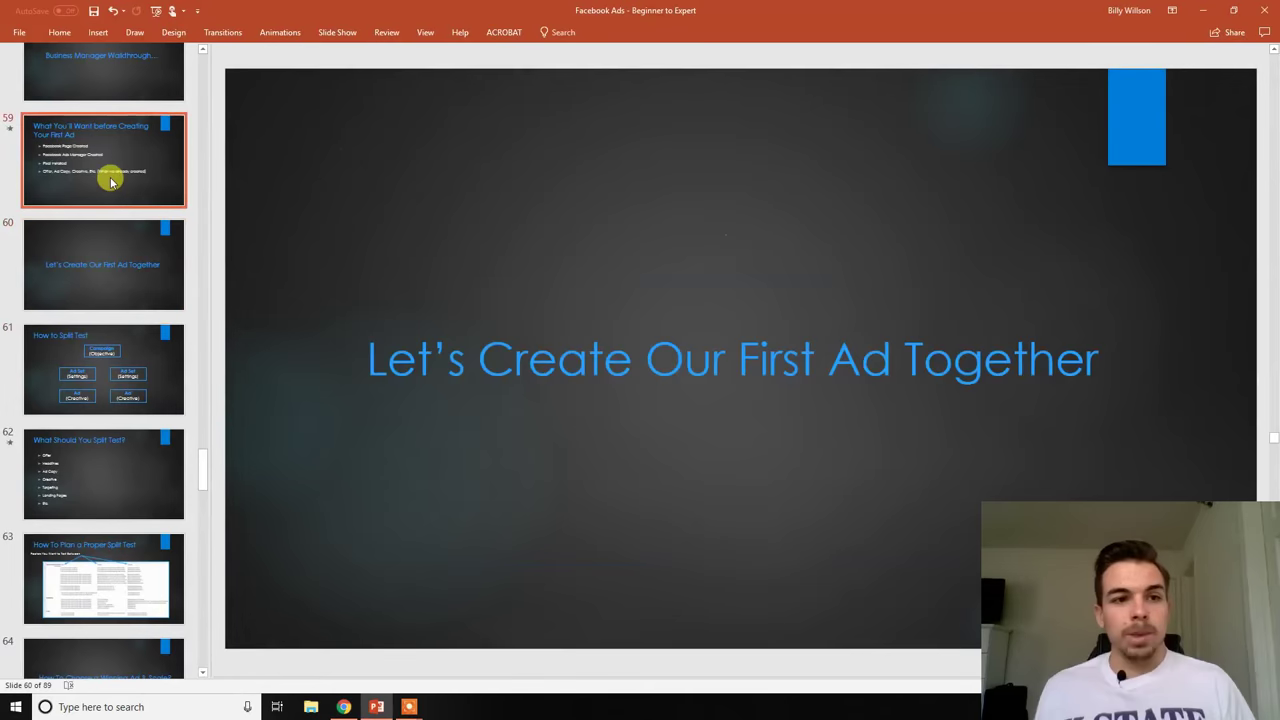
# In the PowerPoint presentation, go back from slide 60 to the "Facebook Business Manager" slide 56.
pyautogui.scroll(2, 122, 262)
pyautogui.click(126, 229)
pyautogui.scroll(1, 127, 240)
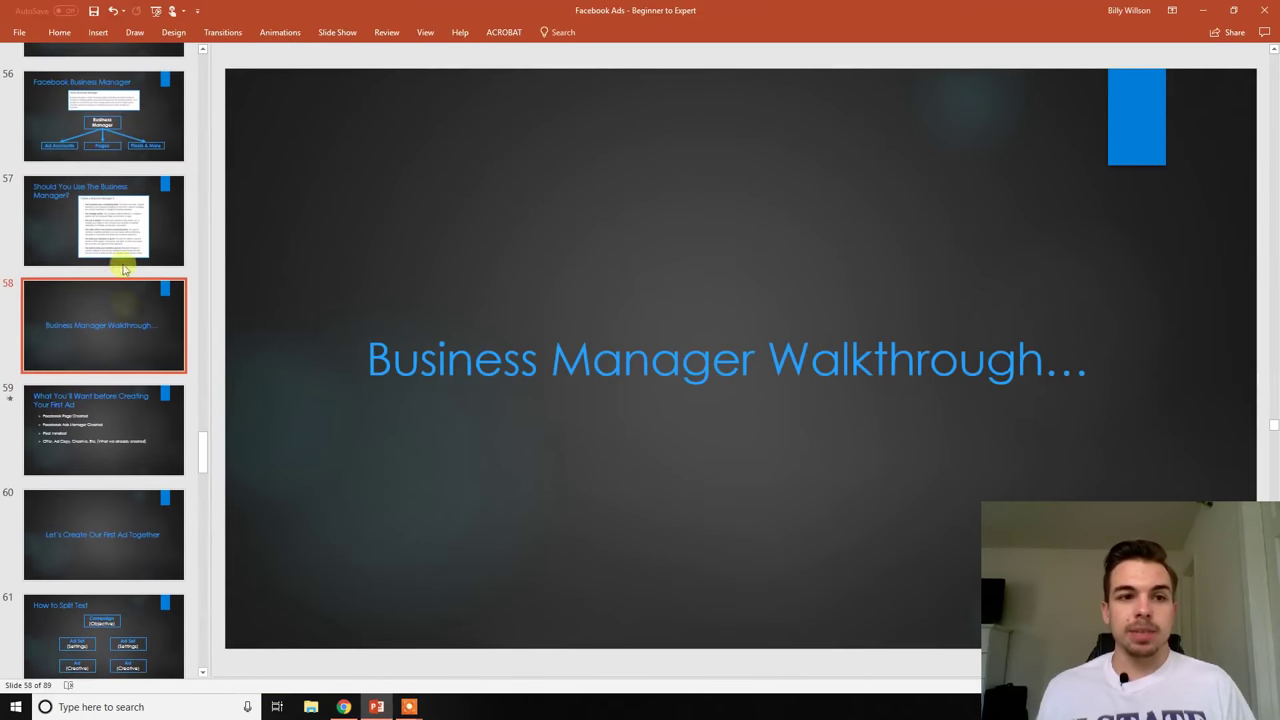
pyautogui.click(110, 115)
pyautogui.scroll(1, 110, 115)
pyautogui.click(110, 115)
pyautogui.click(143, 237)
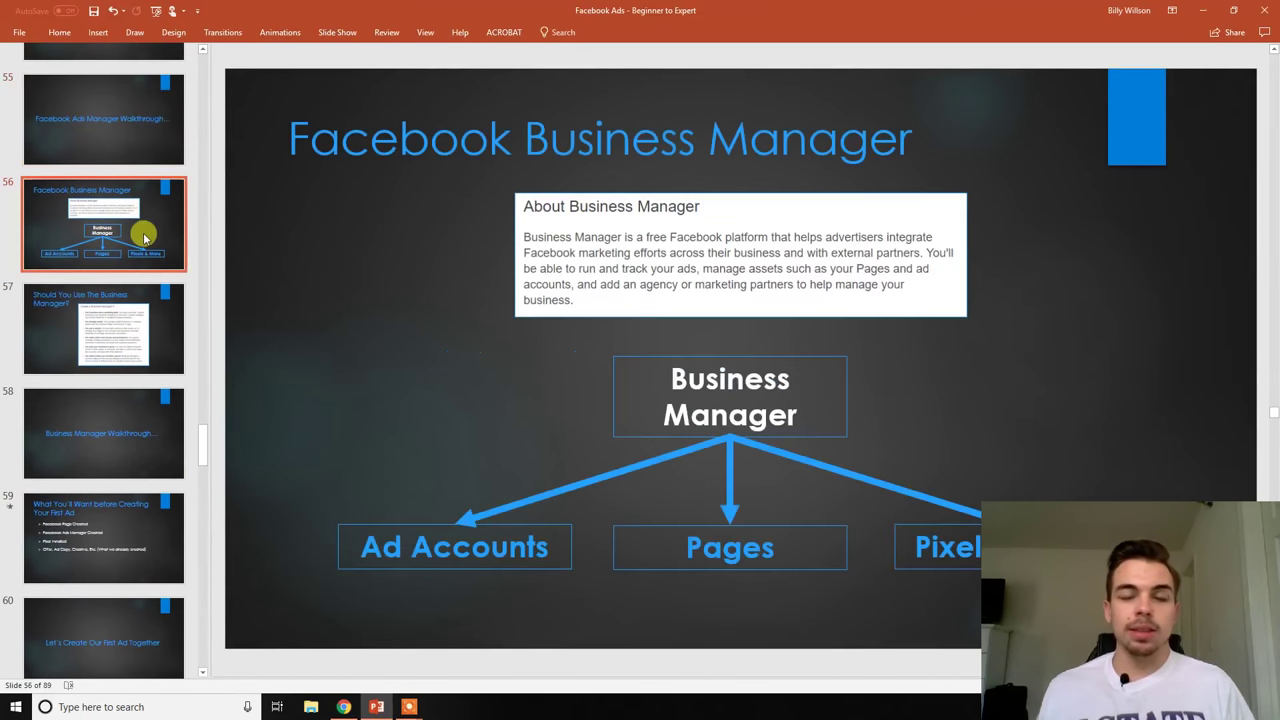
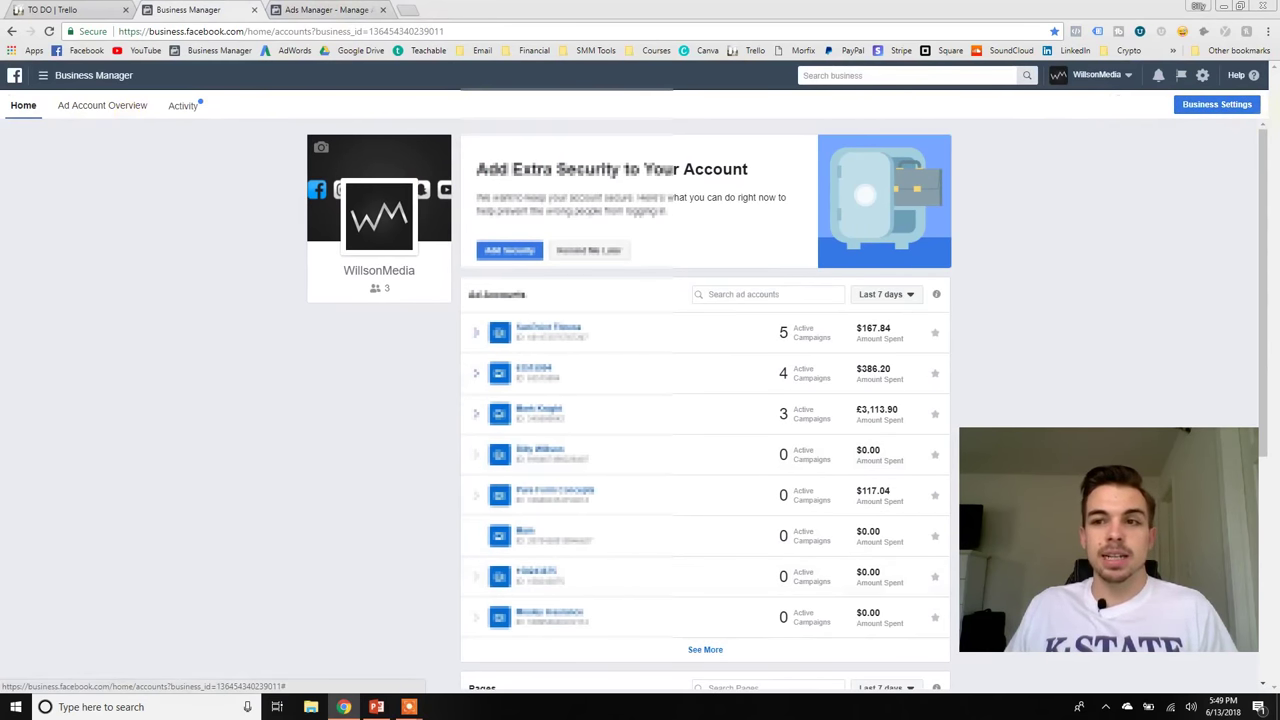
# Open Business Settings from Business Manager and go through its Partners, Pages and Ad Accounts sections.
pyautogui.click(1220, 104)
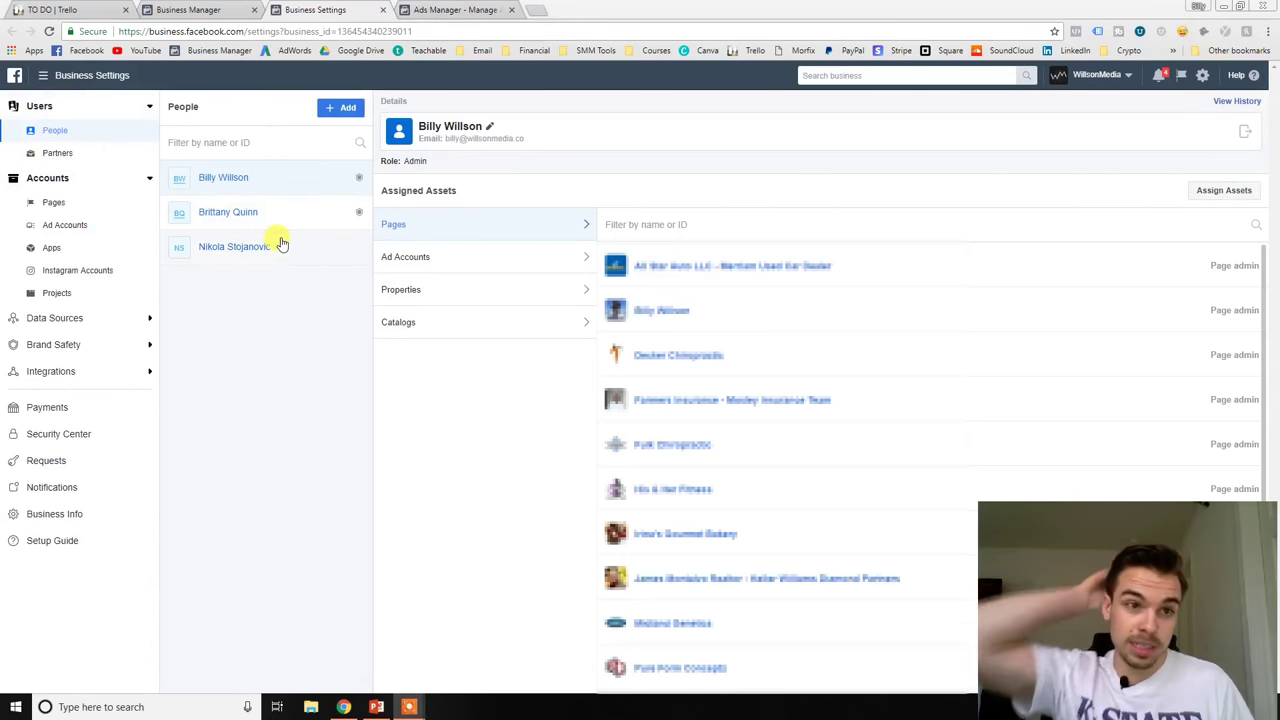
pyautogui.click(95, 155)
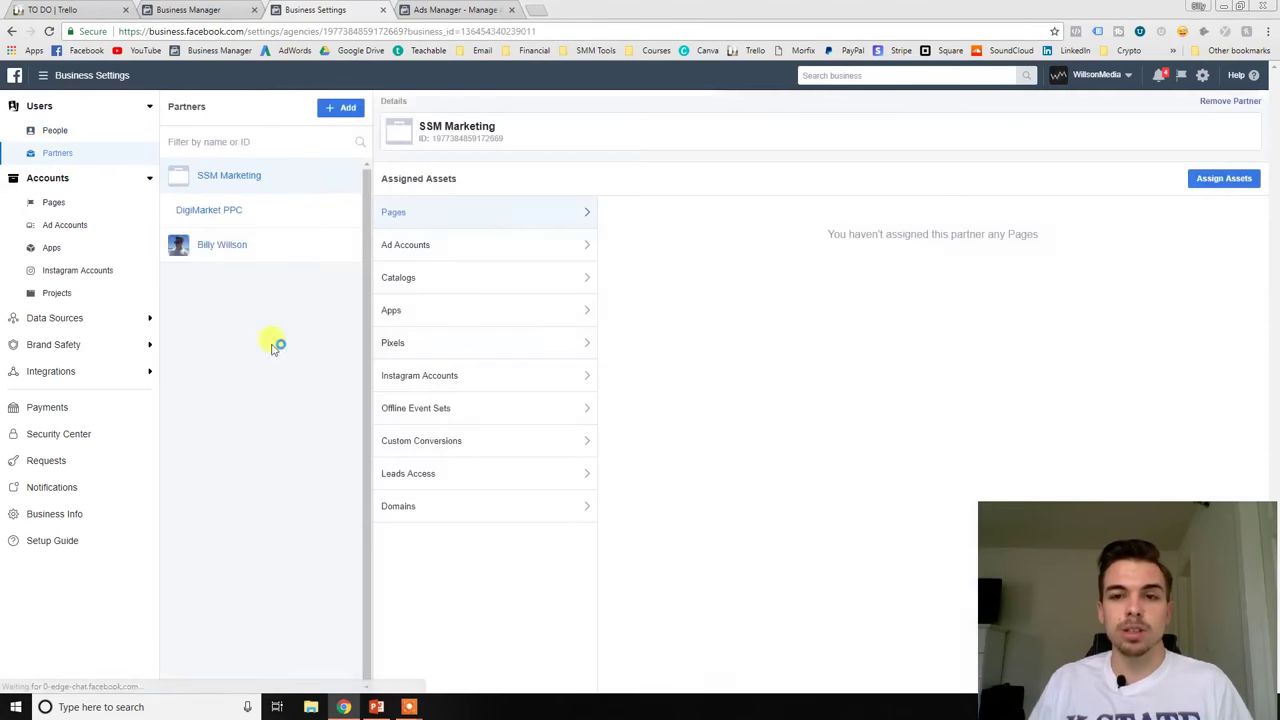
pyautogui.click(120, 204)
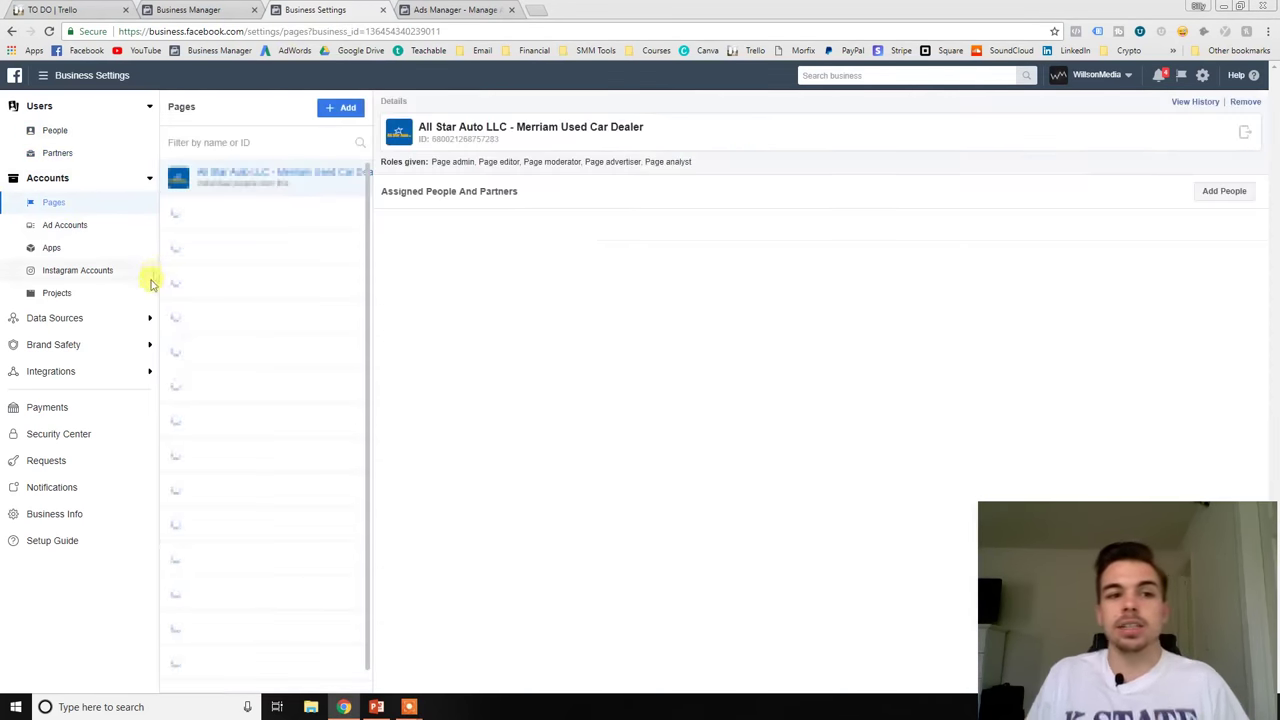
pyautogui.click(100, 226)
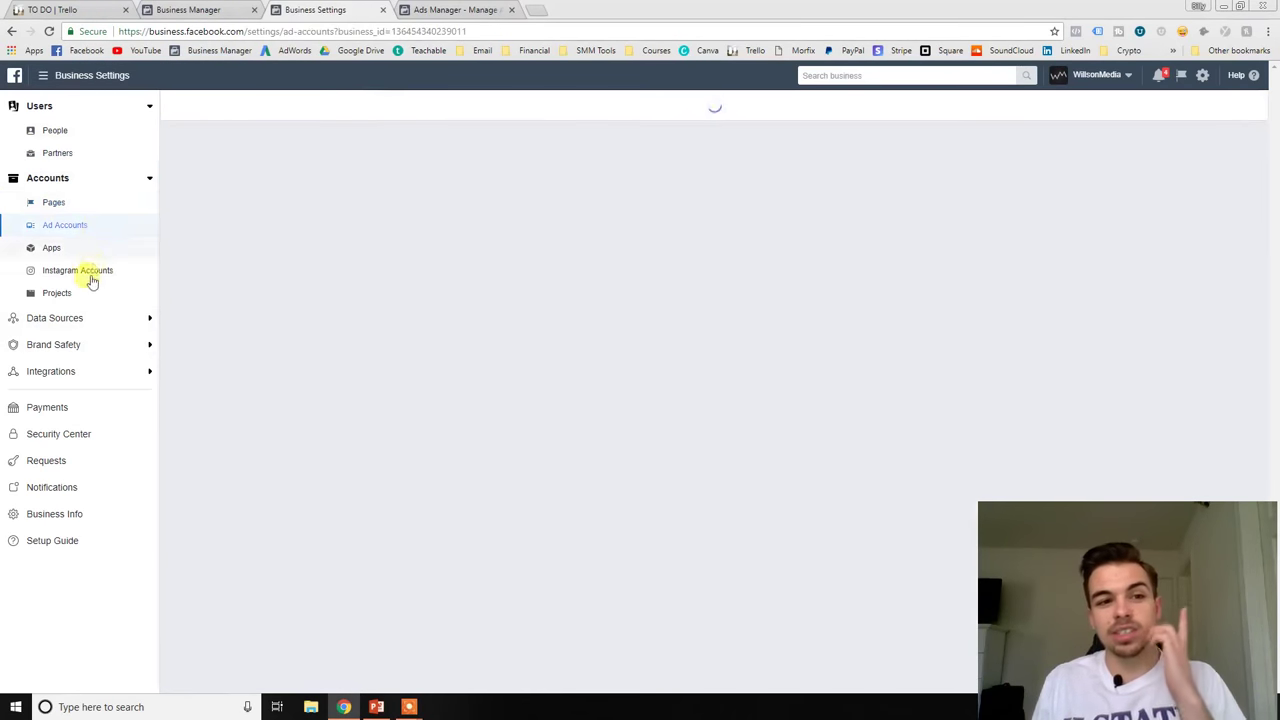
# Expand the Data Sources and Brand Safety groups in Business Settings and look over the remaining settings categories.
pyautogui.click(88, 318)
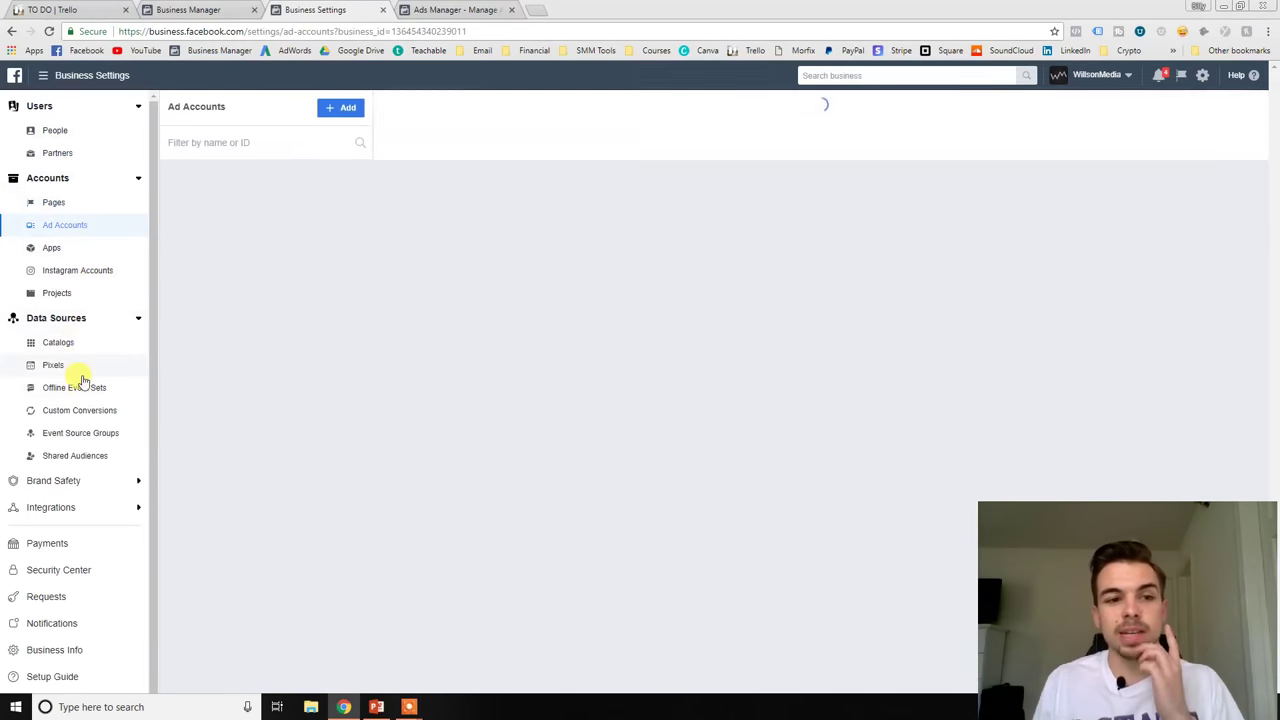
pyautogui.scroll(-1, 104, 470)
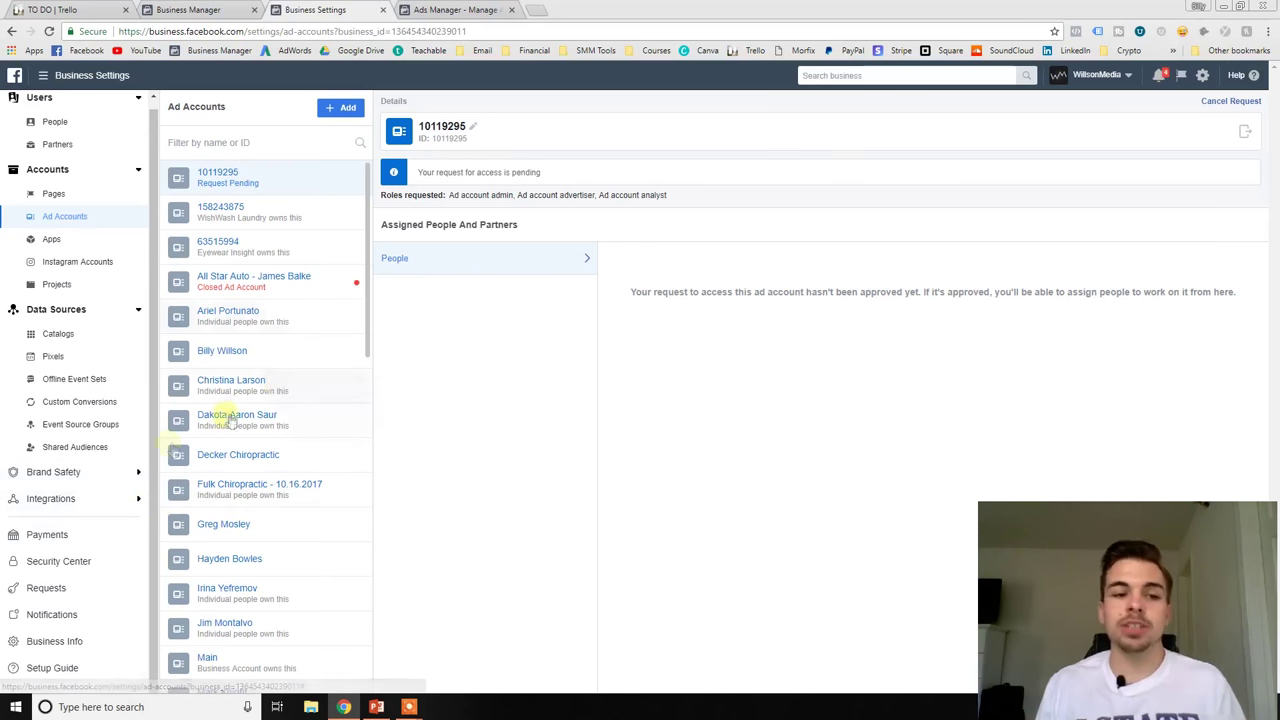
pyautogui.scroll(1, 78, 512)
pyautogui.scroll(-1, 78, 511)
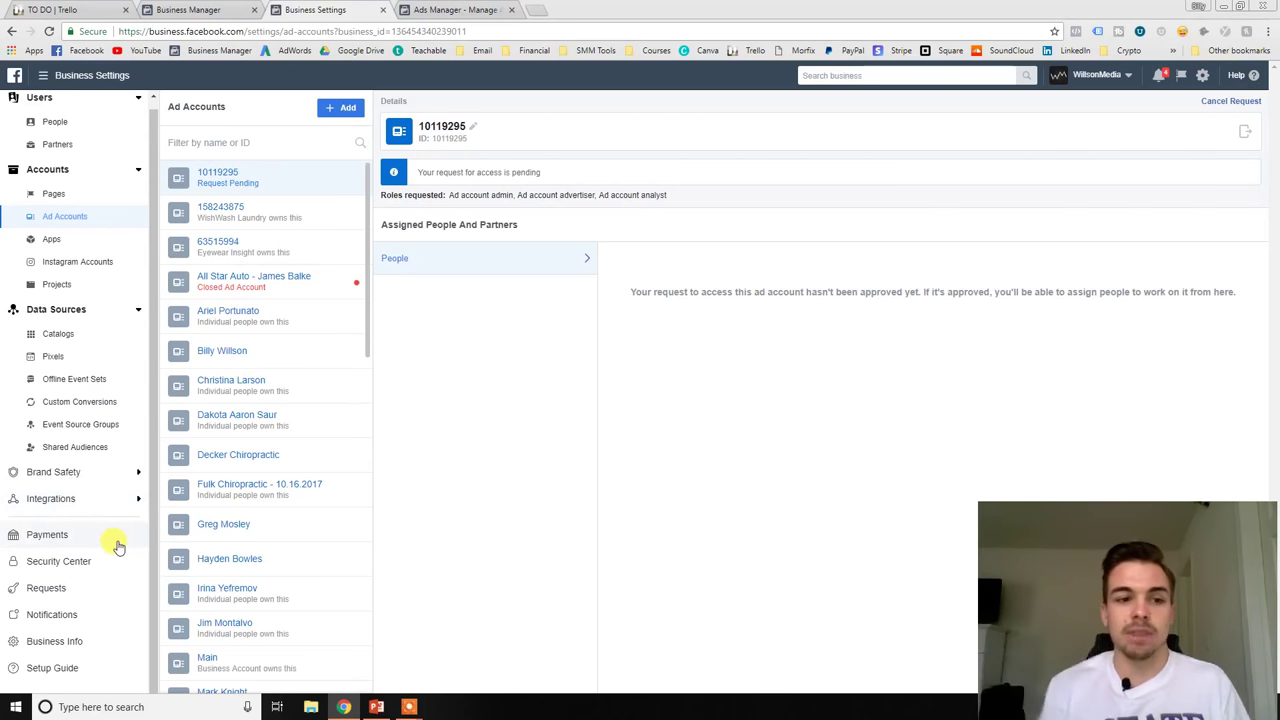
pyautogui.scroll(1, 100, 256)
pyautogui.click(200, 9)
pyautogui.click(315, 9)
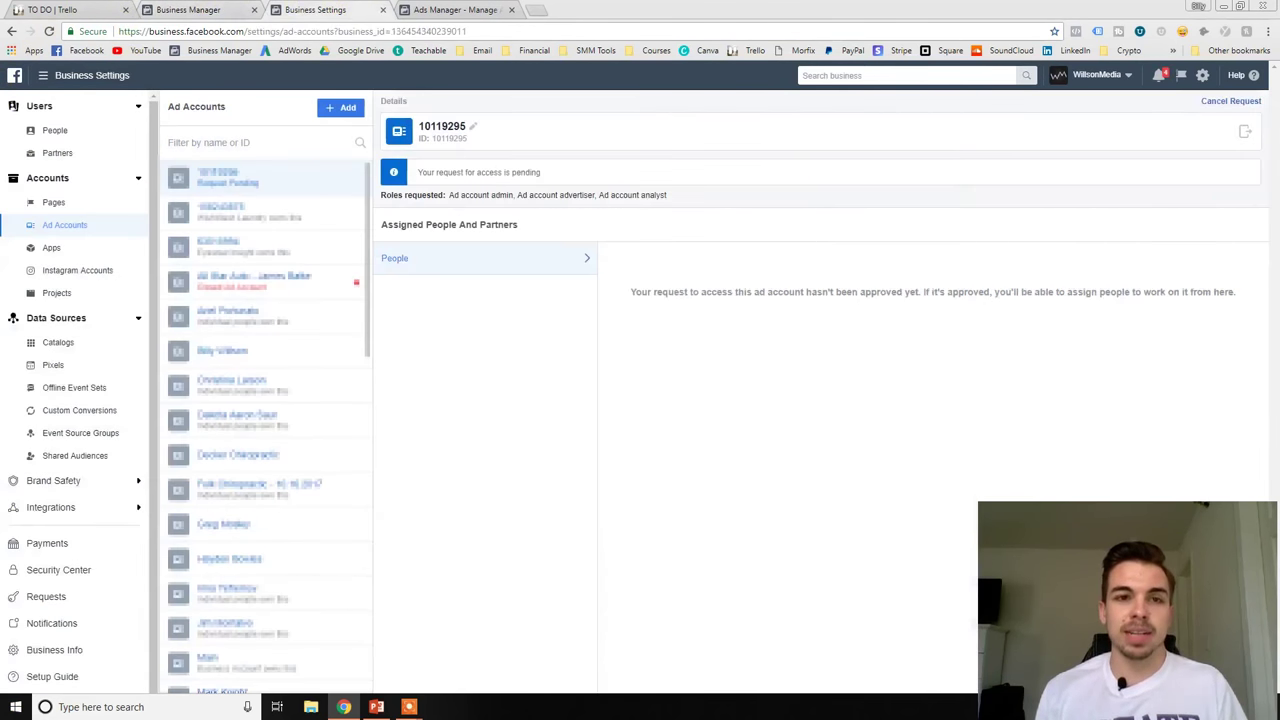
pyautogui.scroll(-1, 86, 540)
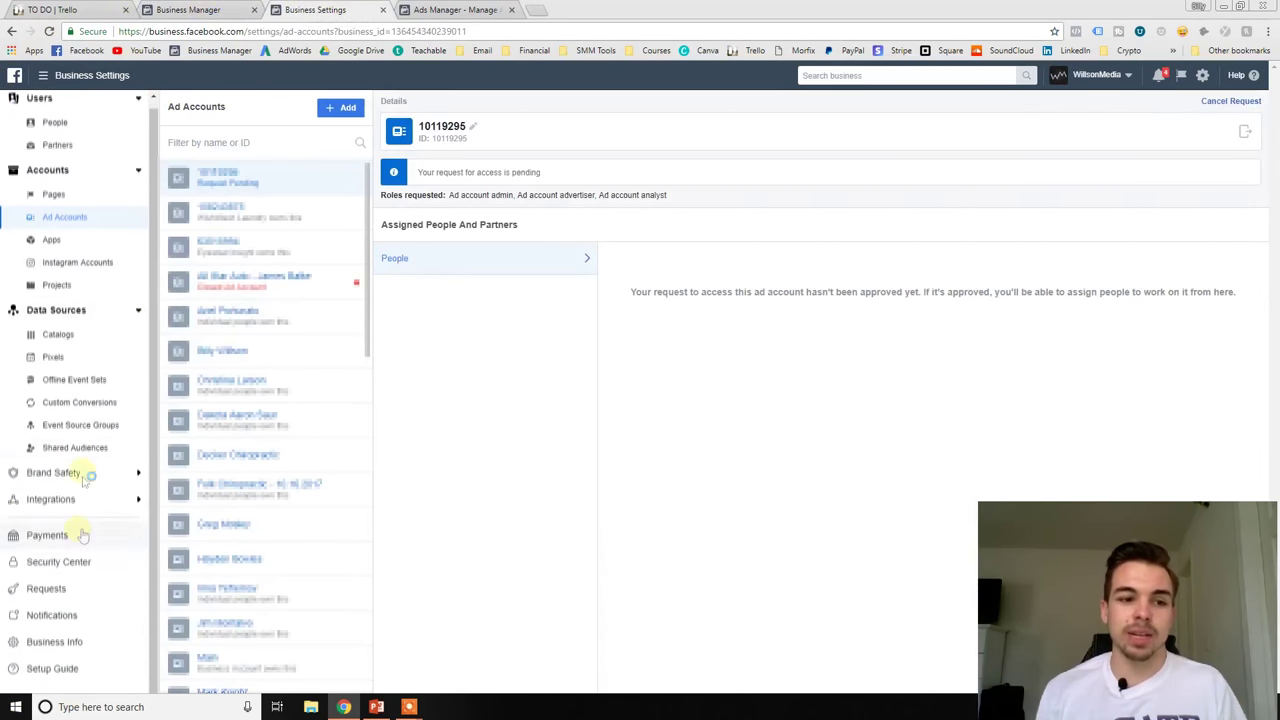
pyautogui.click(100, 472)
# Show the full list of Business Manager tools and close it again.
pyautogui.click(43, 75)
pyautogui.click(108, 375)
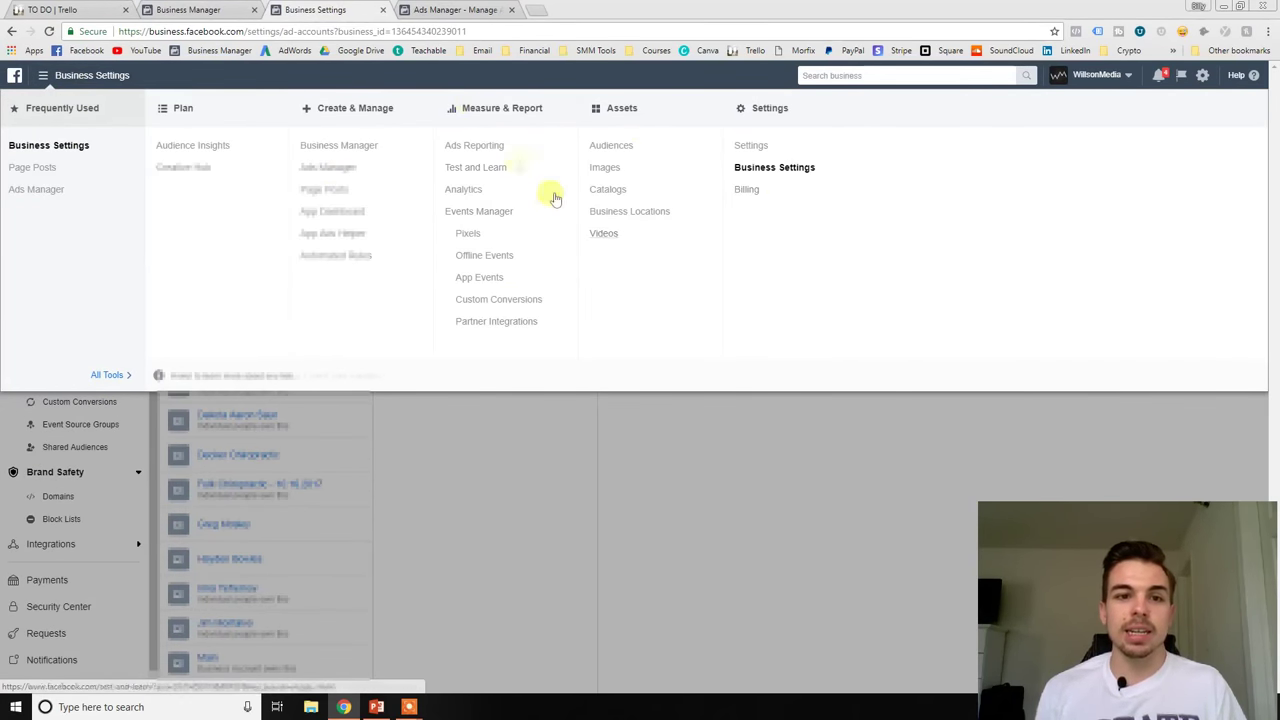
pyautogui.click(575, 462)
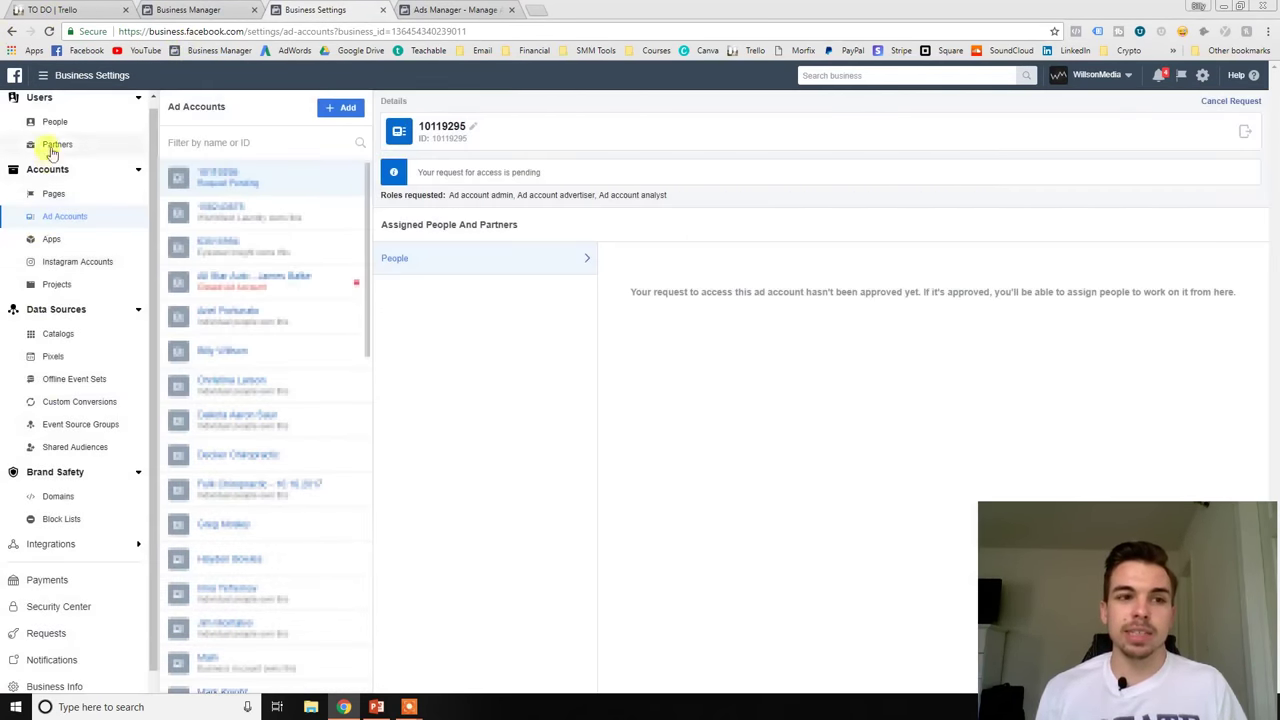
# Expand the Integrations group in Business Settings, look over the remaining settings categories, and close the Business Settings page.
pyautogui.scroll(-1, 95, 470)
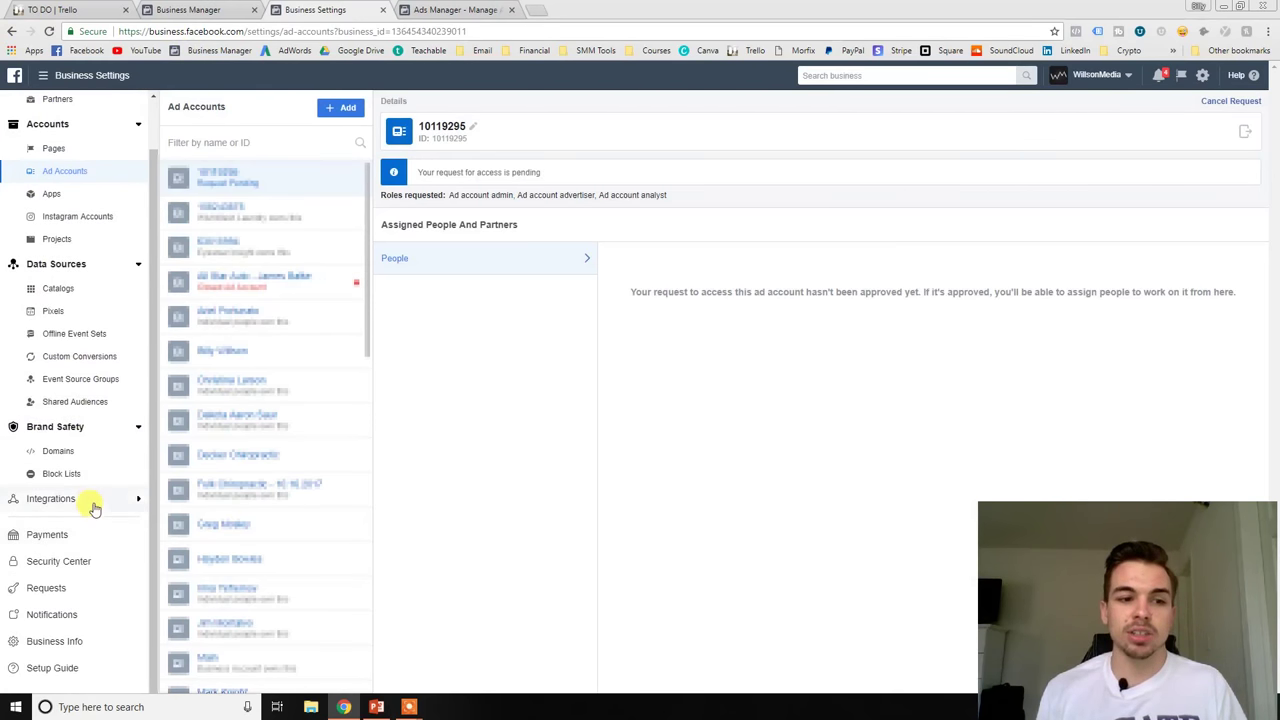
pyautogui.click(93, 499)
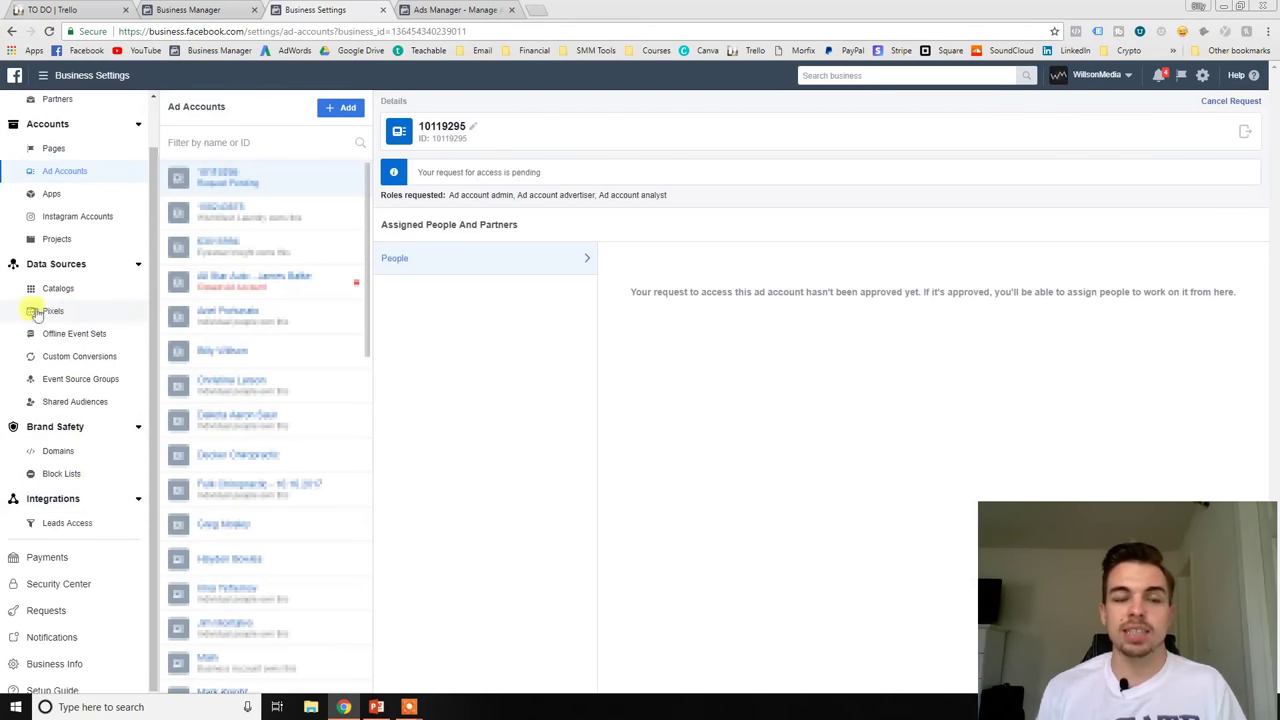
pyautogui.scroll(1, 100, 486)
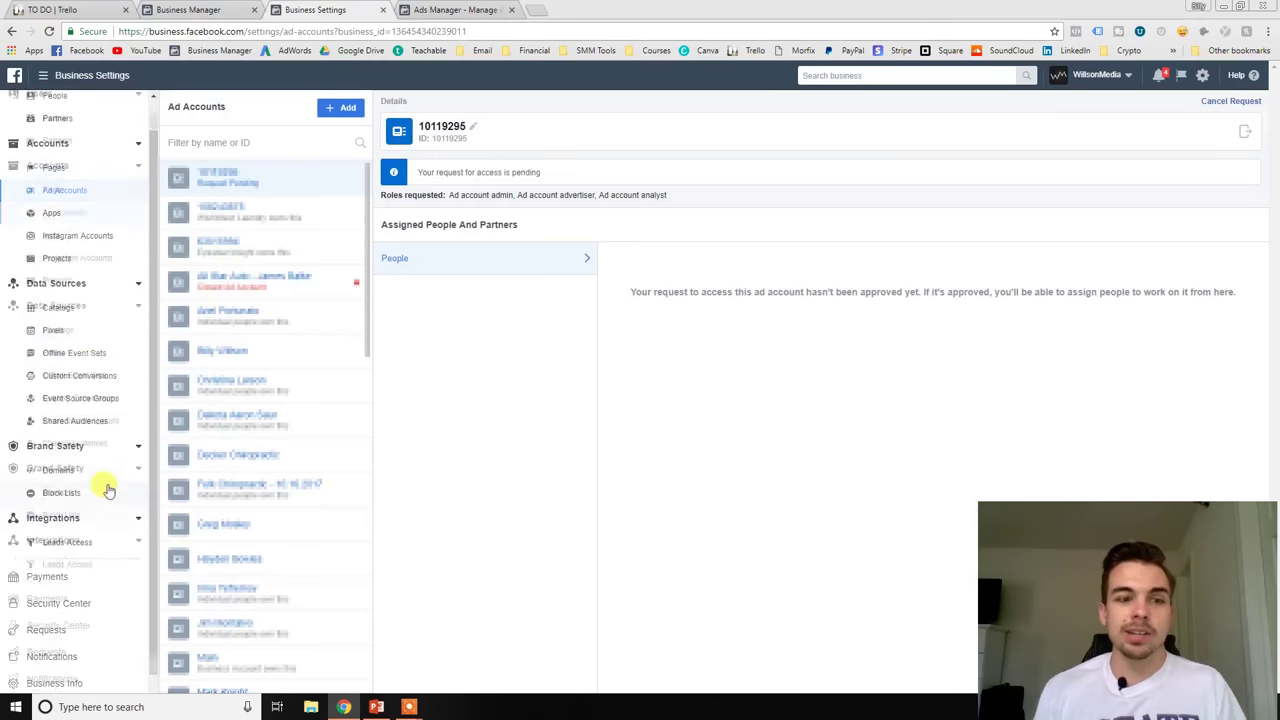
pyautogui.moveTo(366, 180); pyautogui.dragTo(380, 208)
pyautogui.scroll(-1, 58, 566)
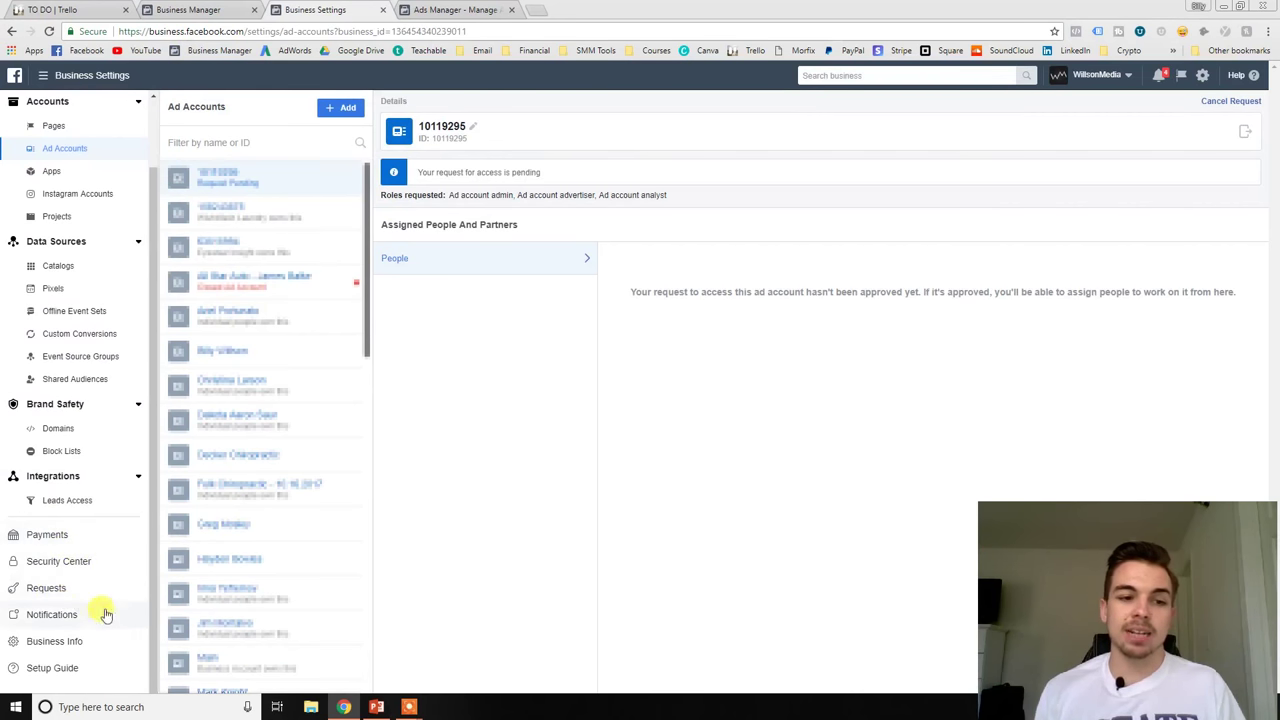
pyautogui.click(382, 10)
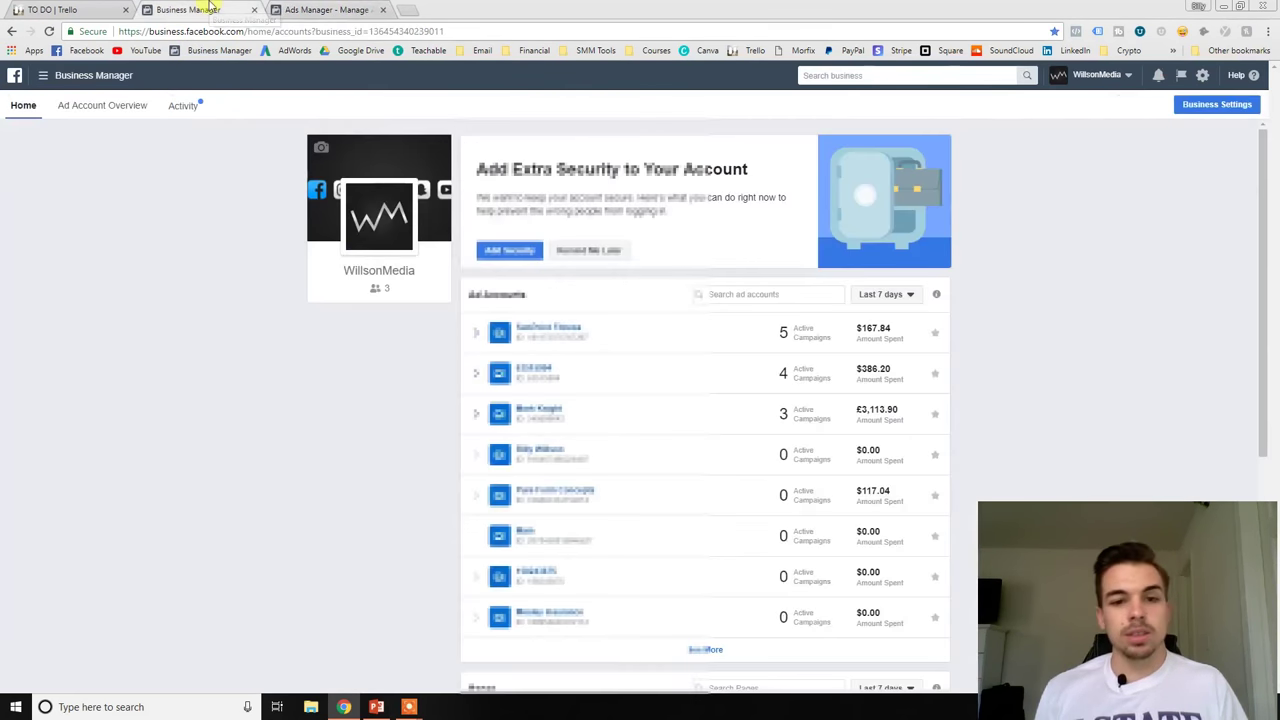
# Switch to the PowerPoint presentation and show slide 59, "What You'll Want before Creating Your First Ad".
pyautogui.click(376, 707)
pyautogui.click(143, 543)
pyautogui.scroll(-1, 140, 543)
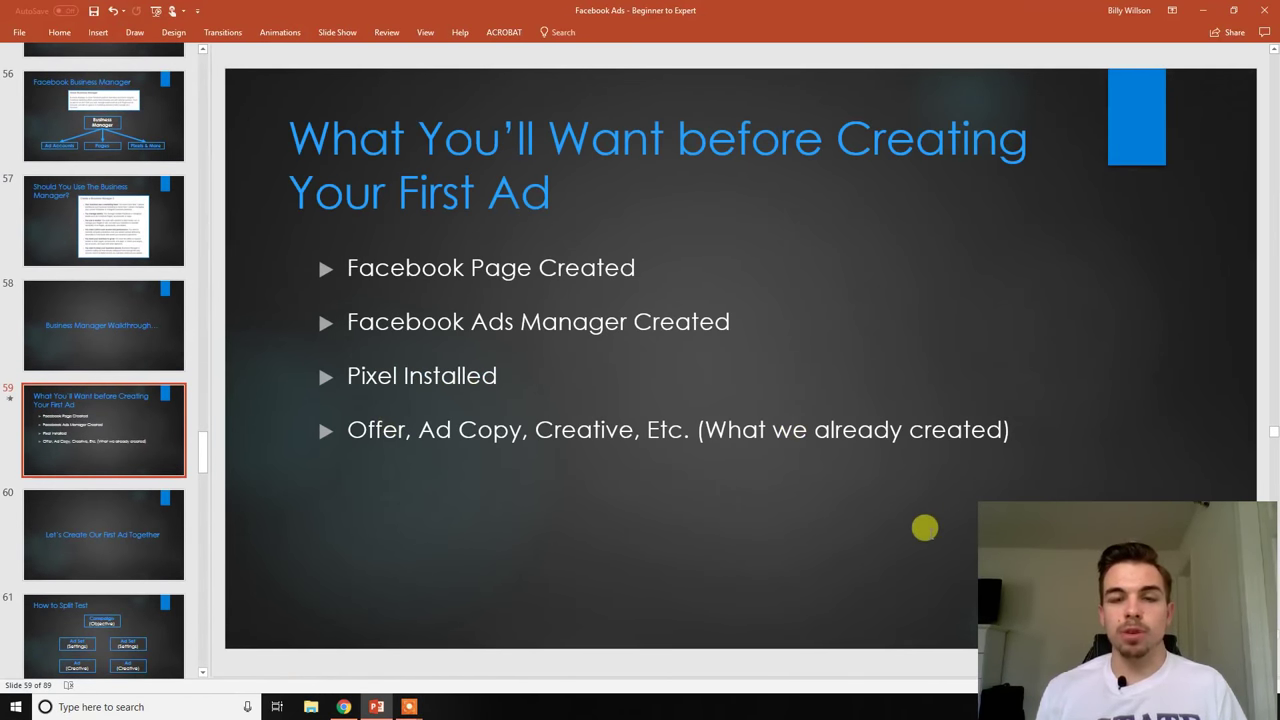
# Highlight the "Facebook Page Created" and "Facebook Ads Manager Created" bullets on slide 59 one after the other.
pyautogui.moveTo(337, 251); pyautogui.dragTo(640, 266)
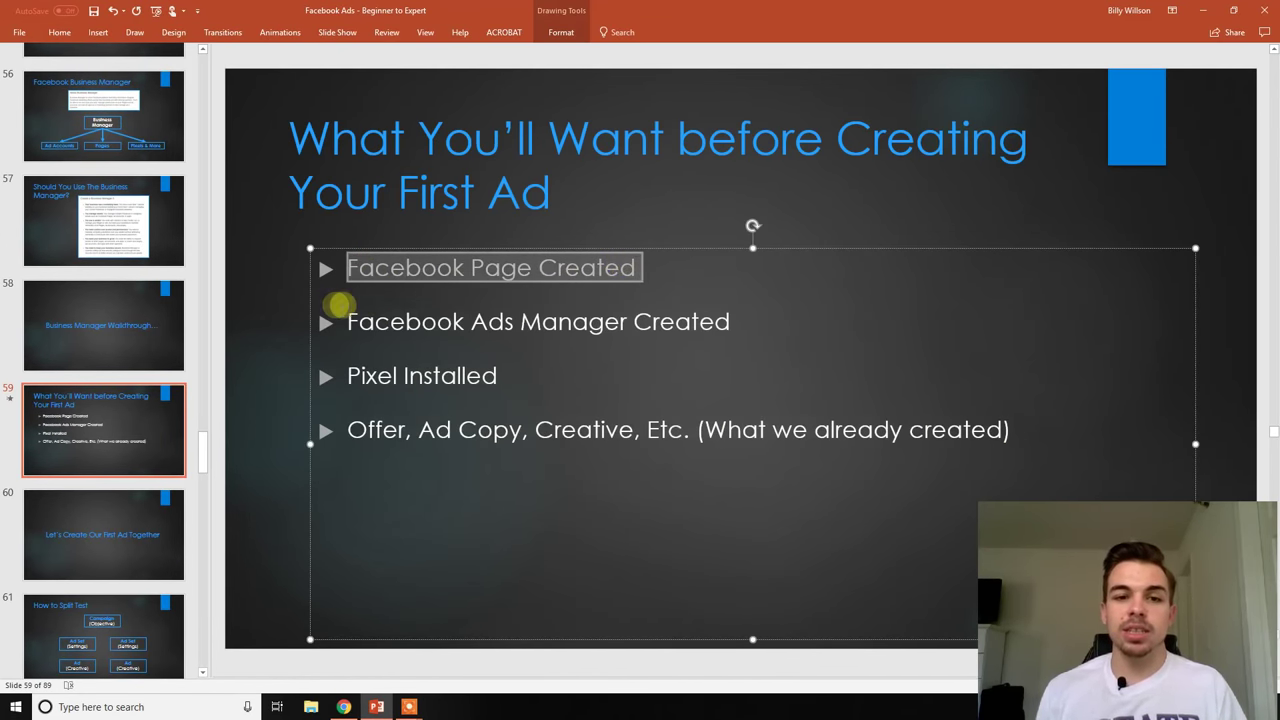
pyautogui.moveTo(337, 312); pyautogui.dragTo(774, 326)
pyautogui.click(774, 326)
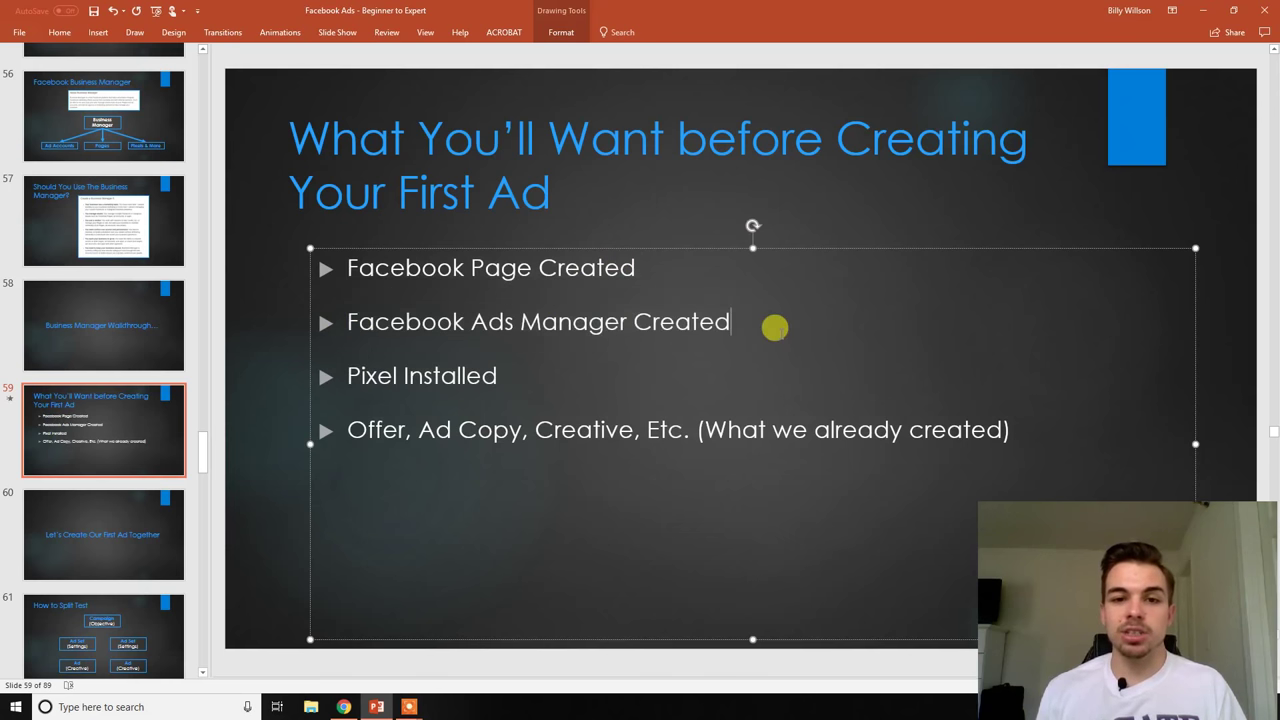
pyautogui.moveTo(749, 290); pyautogui.dragTo(366, 286)
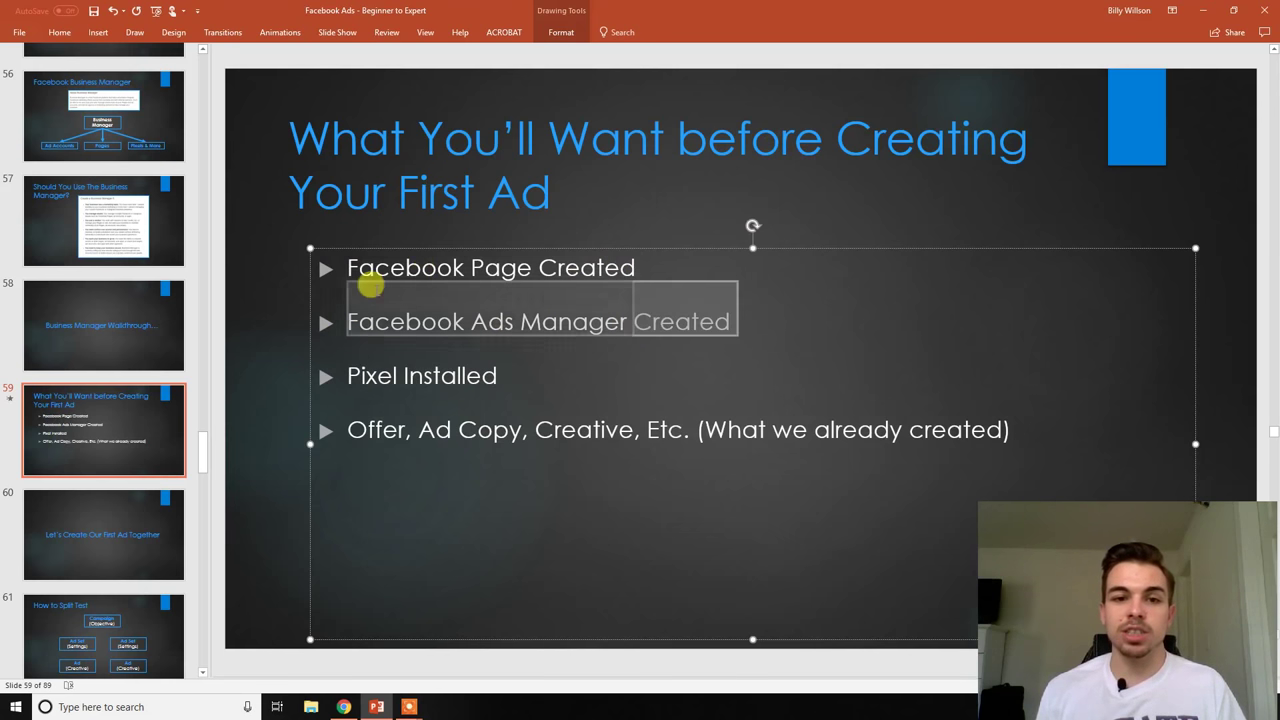
pyautogui.click(754, 333)
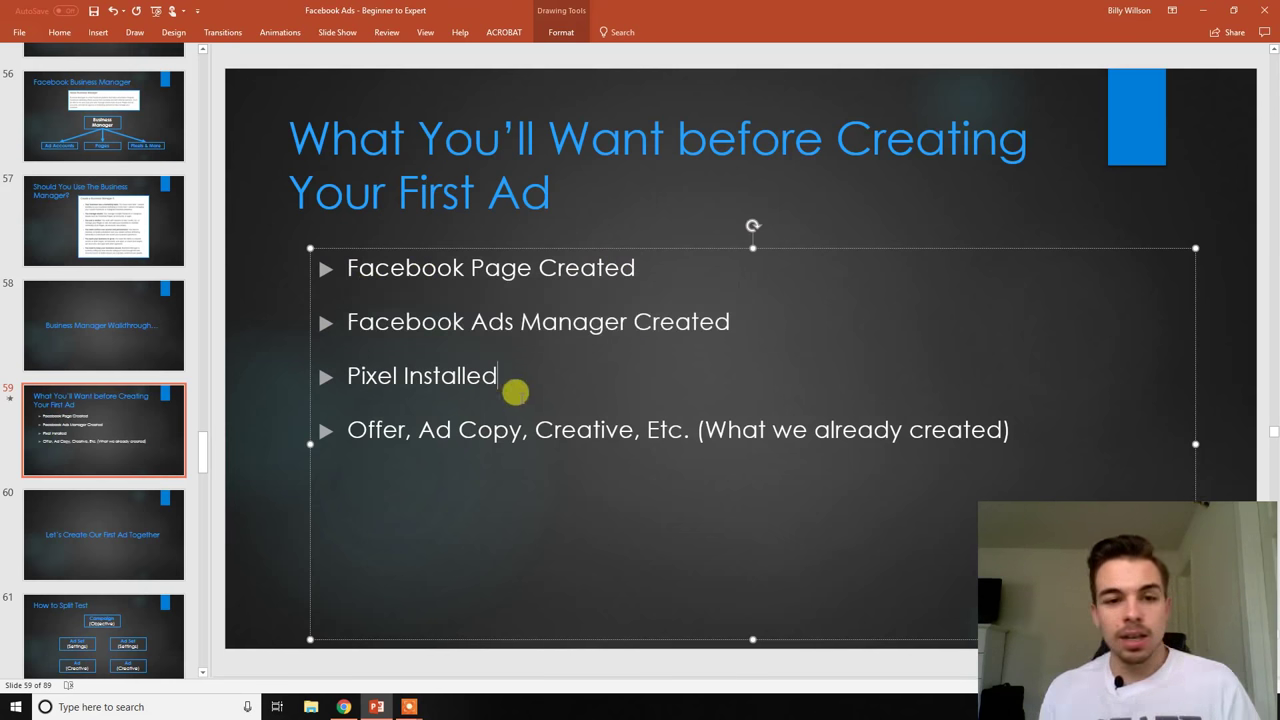
# Highlight the "Pixel Installed" bullet and clear the text selection again.
pyautogui.moveTo(503, 374); pyautogui.dragTo(354, 371)
pyautogui.click(665, 350)
pyautogui.click(366, 400)
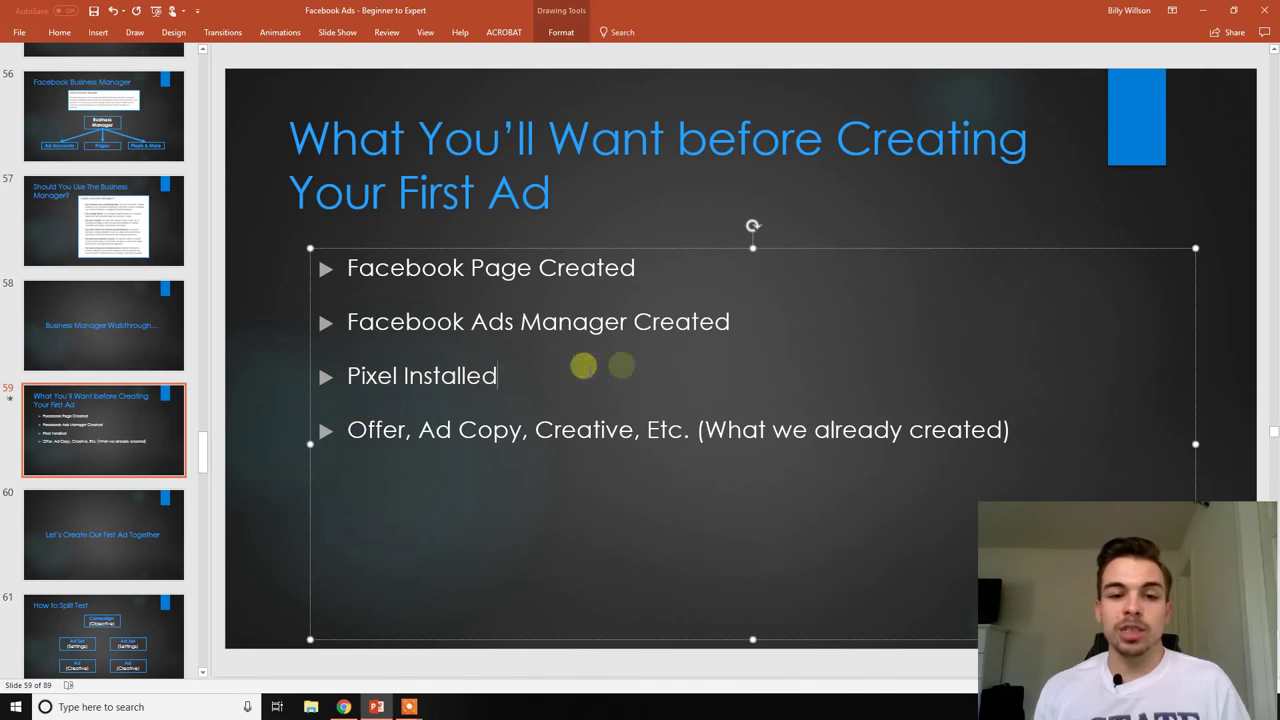
pyautogui.moveTo(586, 366); pyautogui.dragTo(362, 363)
pyautogui.click(383, 416)
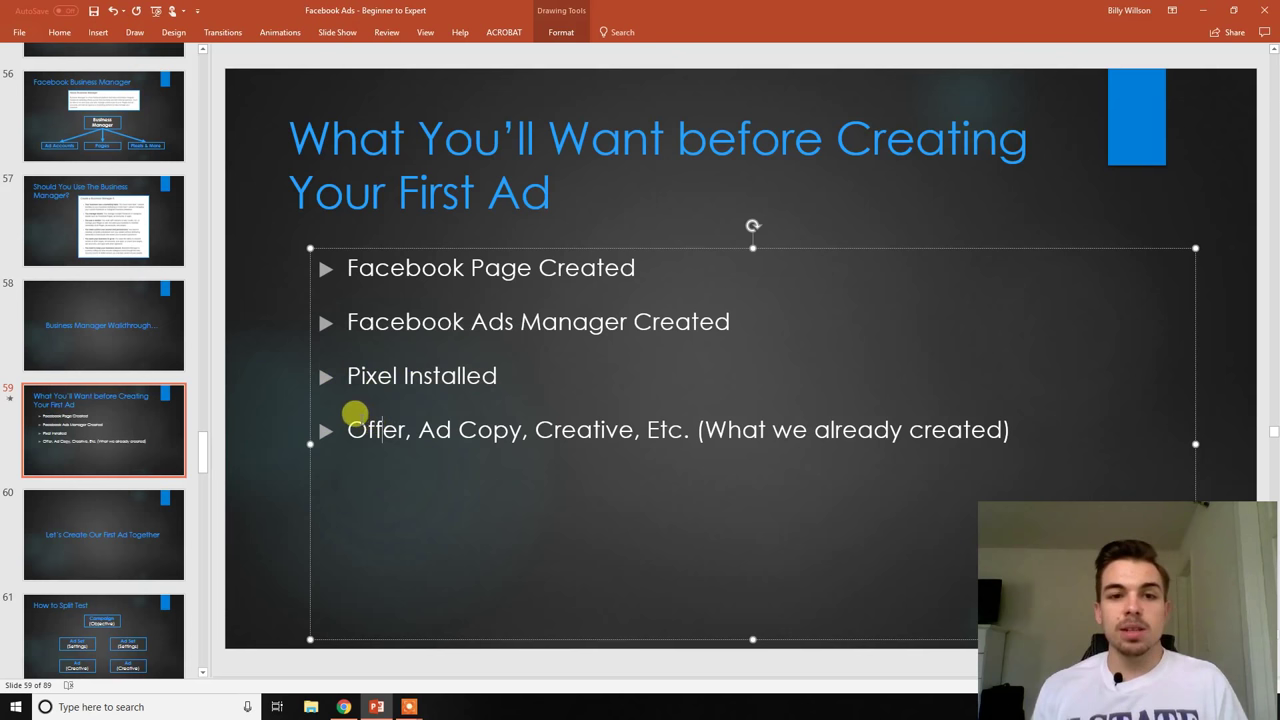
# Highlight the "Offer, Ad Copy, Creative, Etc." bullet repeatedly to point it out, leaving the text deselected.
pyautogui.moveTo(346, 416); pyautogui.dragTo(1046, 417)
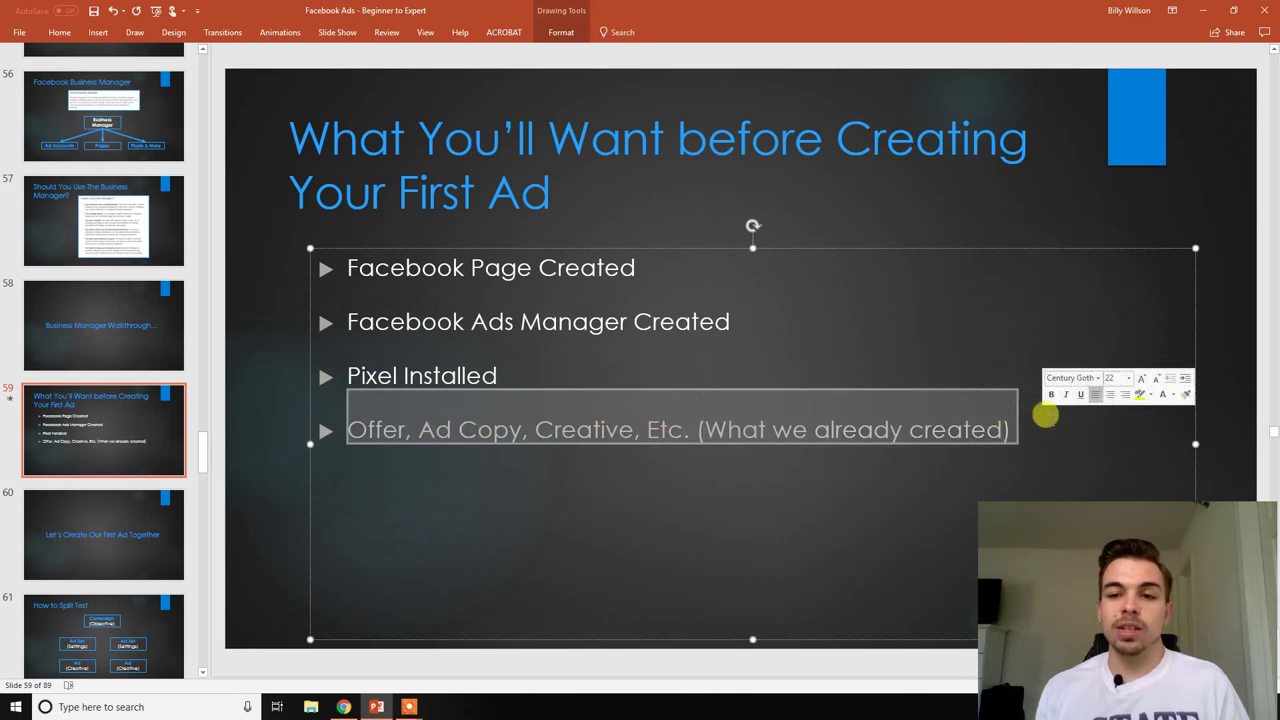
pyautogui.click(1034, 429)
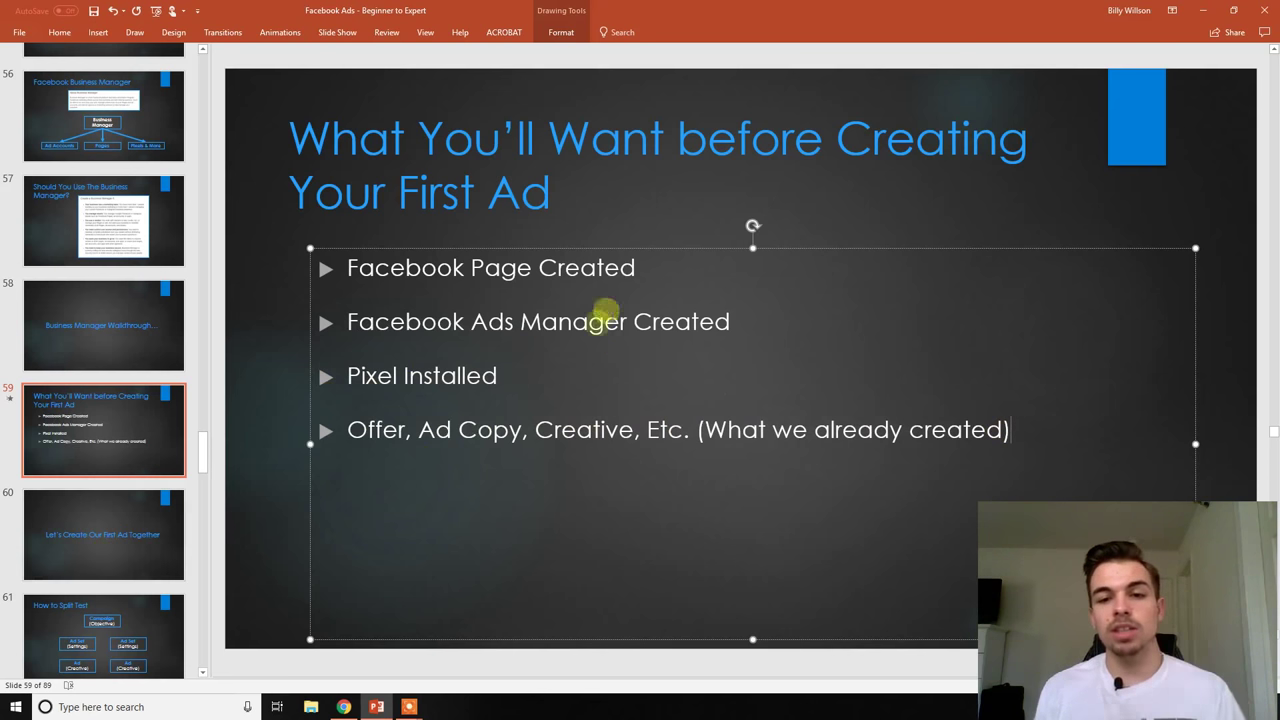
pyautogui.moveTo(364, 407); pyautogui.dragTo(1037, 401)
pyautogui.click(1037, 407)
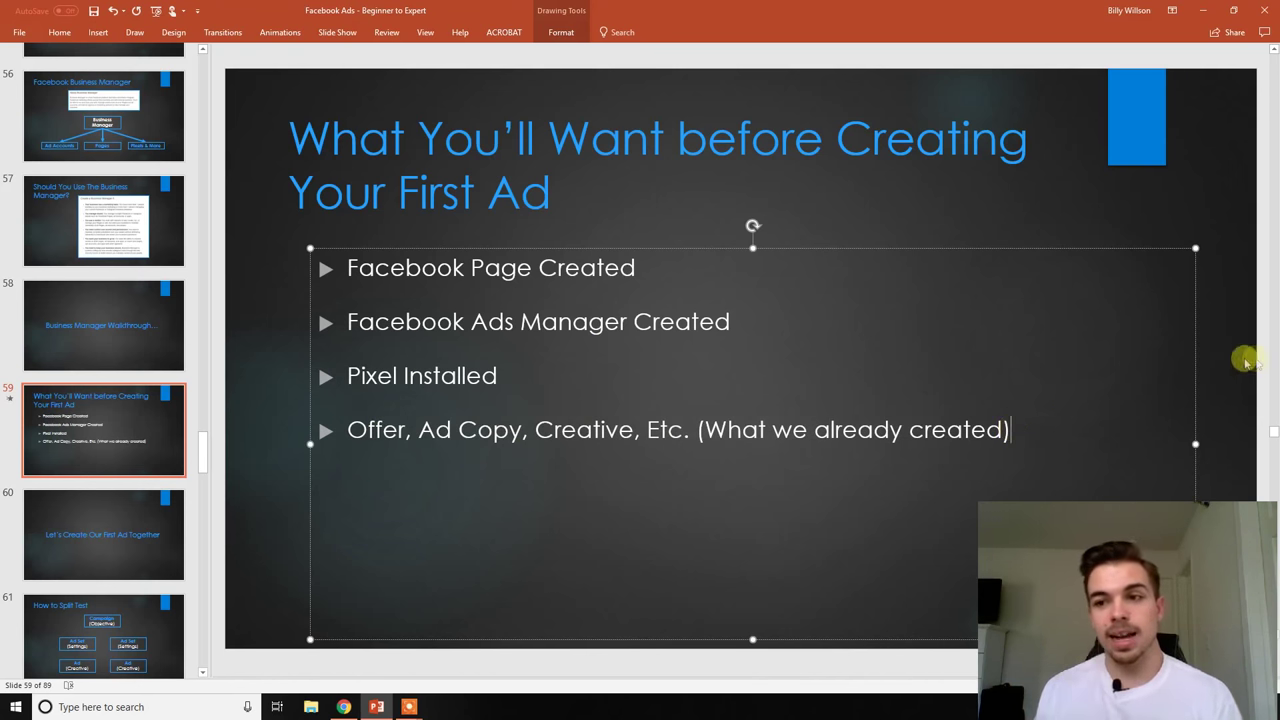
pyautogui.click(1223, 337)
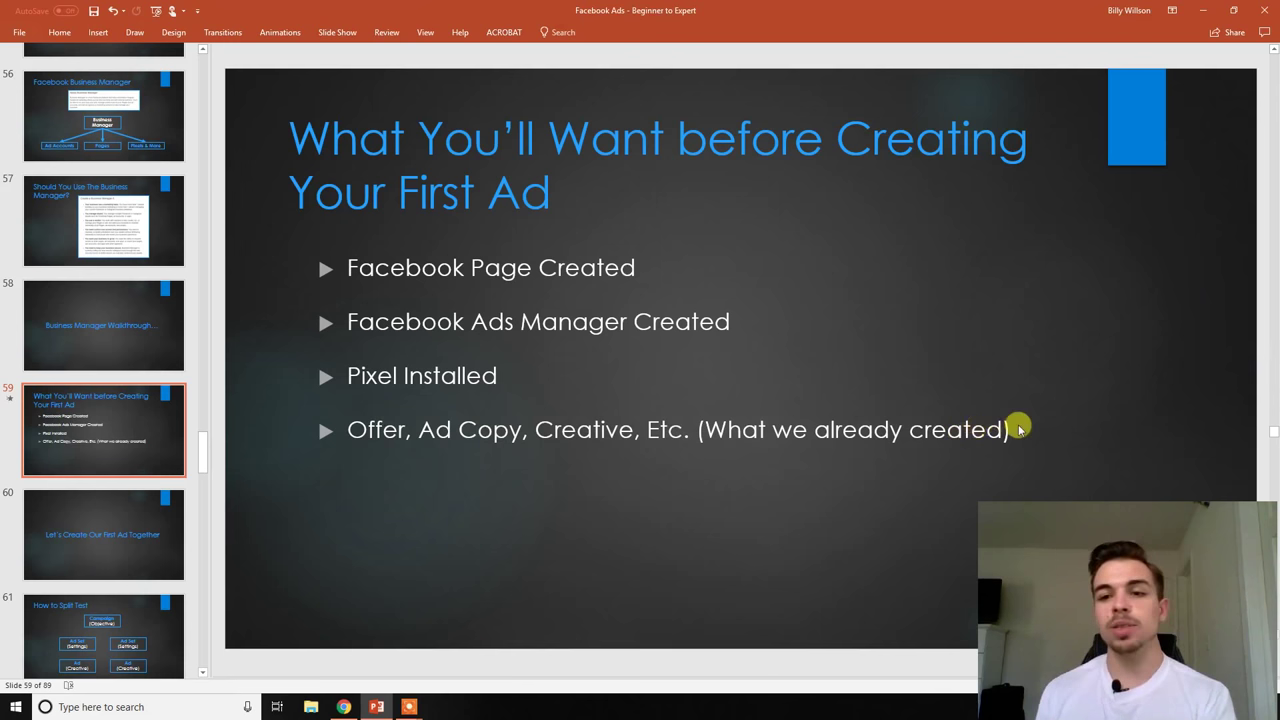
pyautogui.moveTo(1003, 427); pyautogui.dragTo(380, 443)
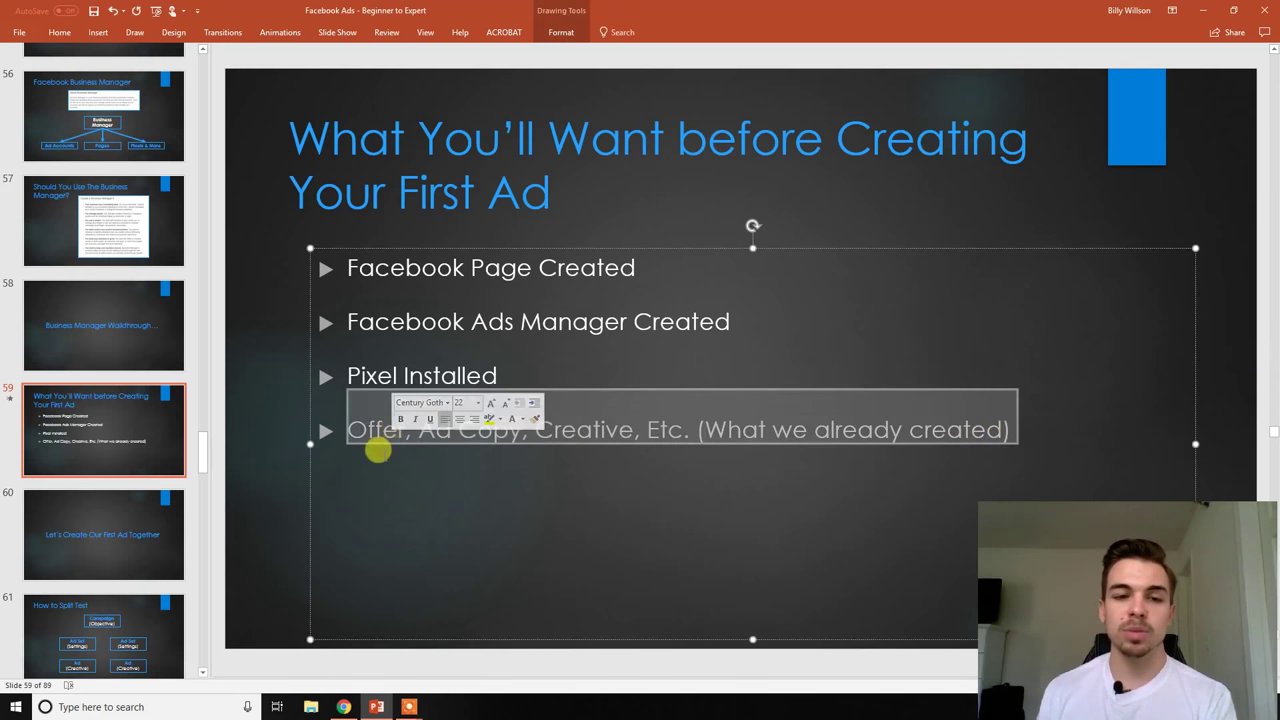
pyautogui.click(316, 490)
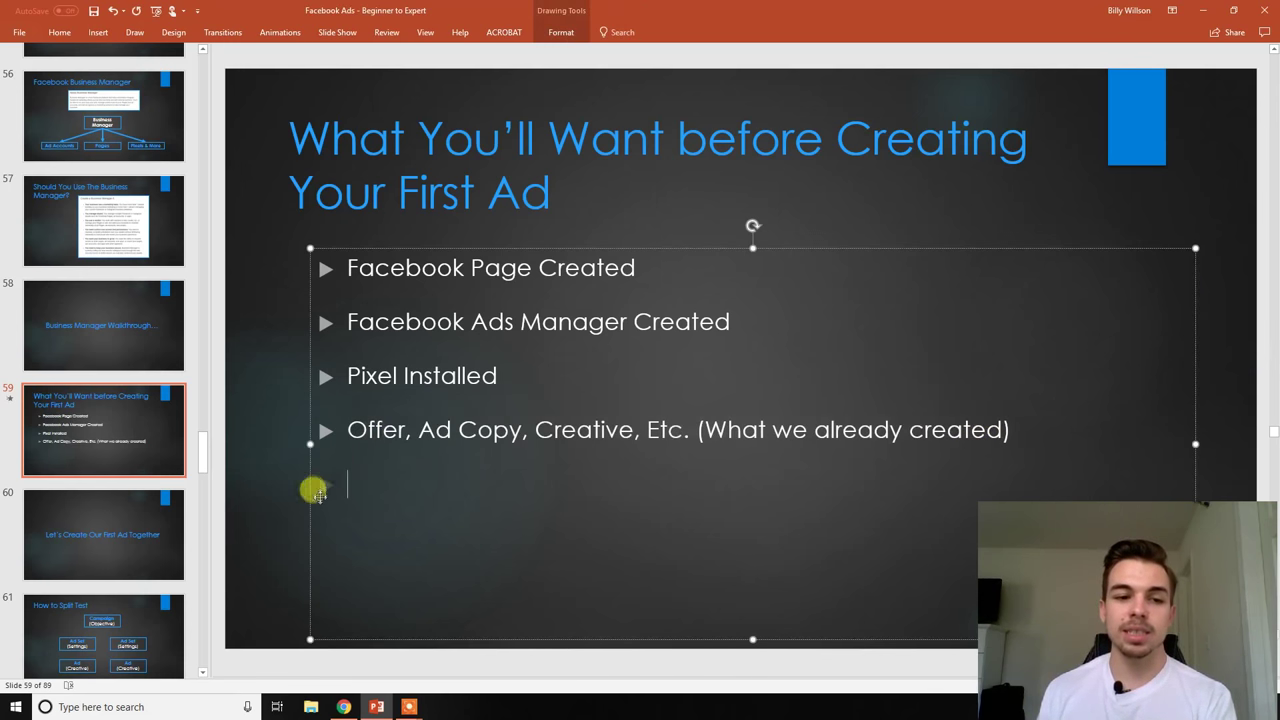
# Switch to Chrome, open Google Drive in a new tab, glance through the other open tabs and return to Drive.
pyautogui.click(343, 707)
pyautogui.click(406, 10)
pyautogui.click(360, 52)
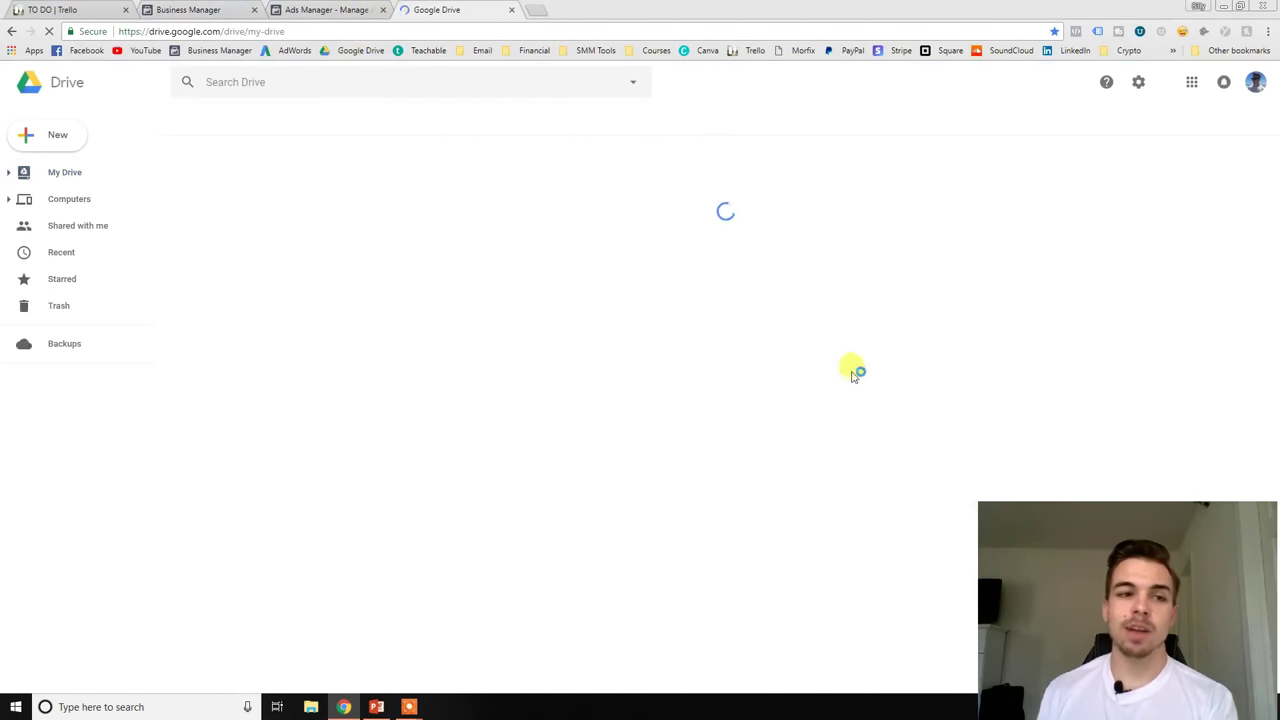
pyautogui.click(366, 9)
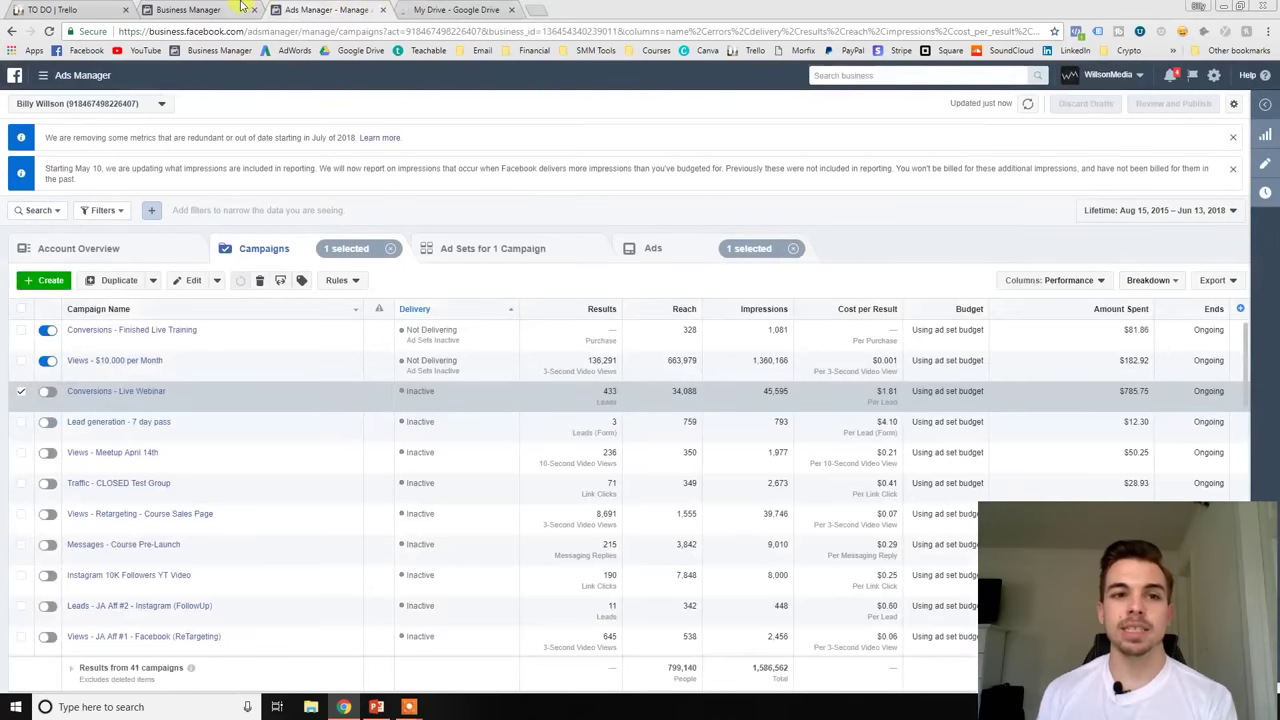
pyautogui.click(240, 9)
pyautogui.click(60, 9)
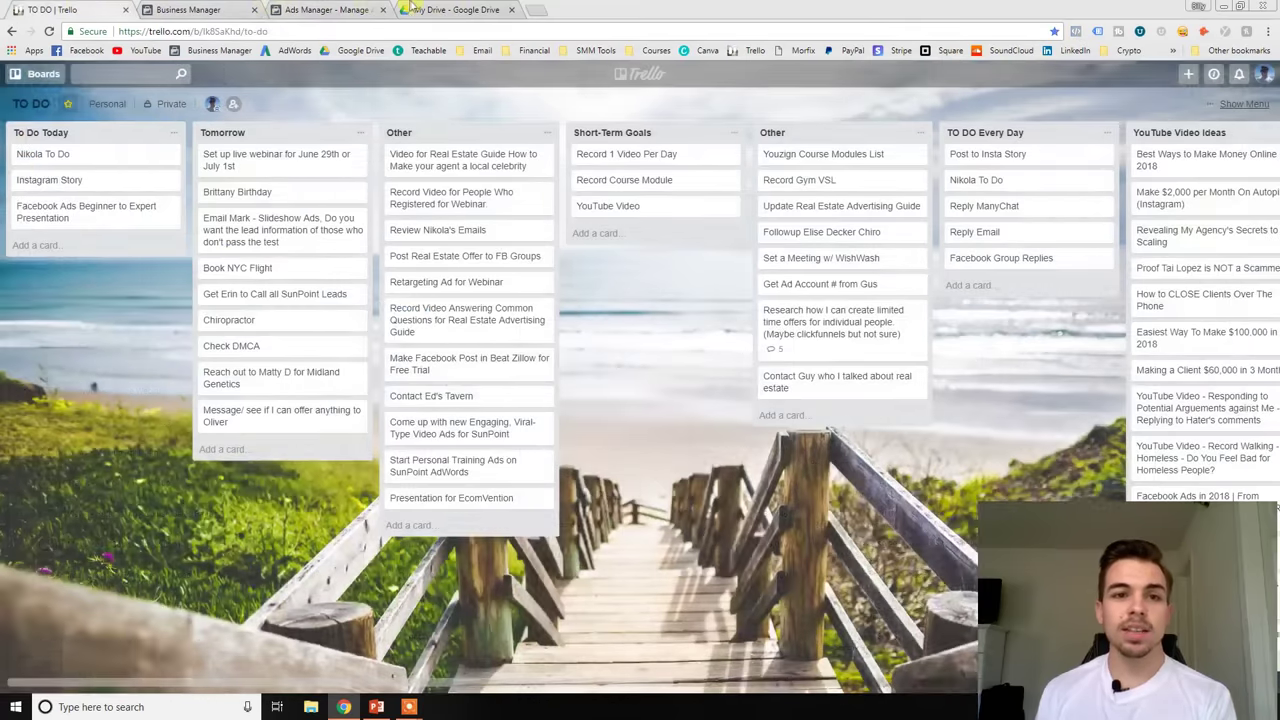
pyautogui.click(415, 9)
# Switch back to PowerPoint, show slide 60, "Let's Create Our First Ad Together", and preview the slides that follow.
pyautogui.click(388, 704)
pyautogui.click(114, 540)
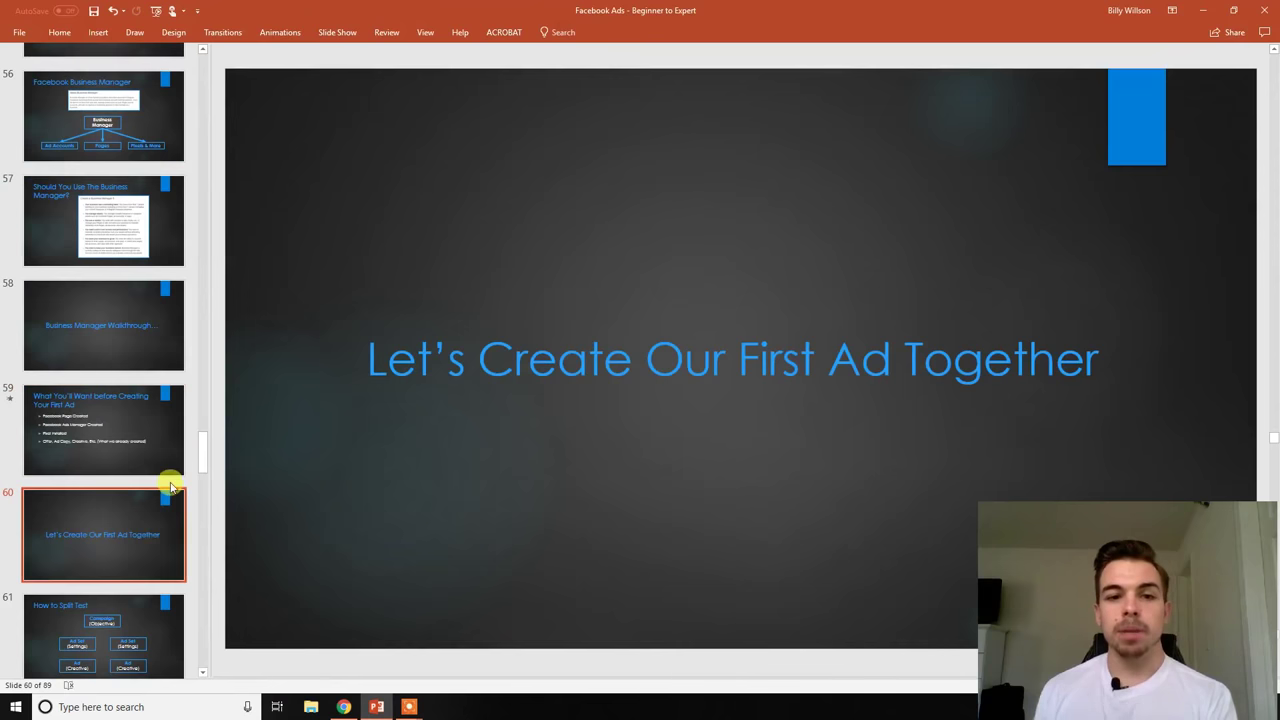
pyautogui.scroll(-3, 134, 506)
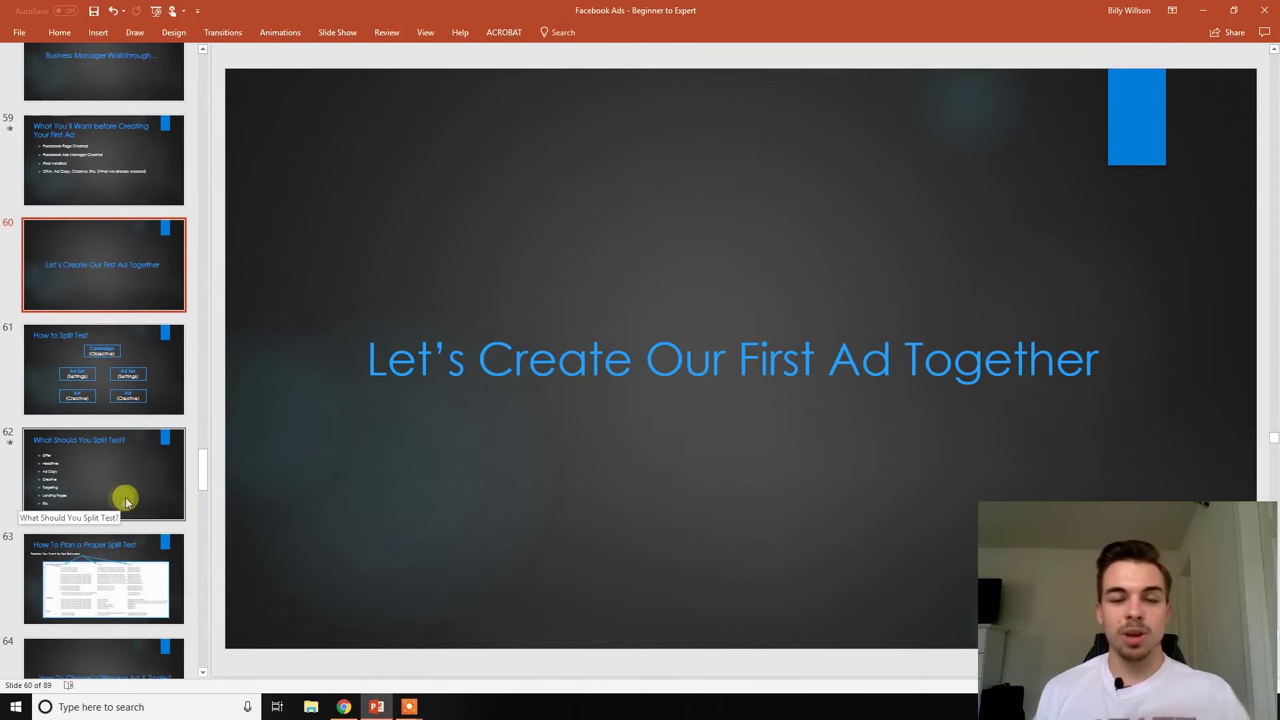
# Switch to Ads Manager in Chrome, start creating a new campaign and look over the marketing objectives.
pyautogui.moveTo(346, 703)
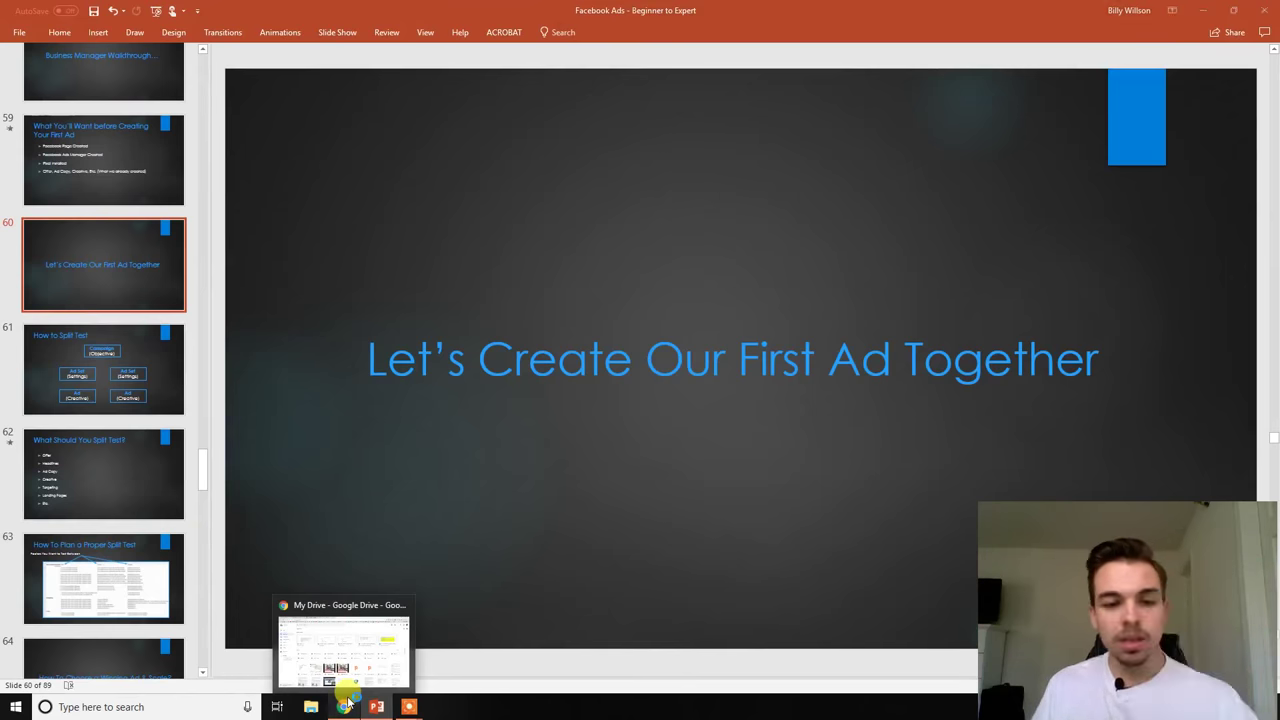
pyautogui.click(346, 703)
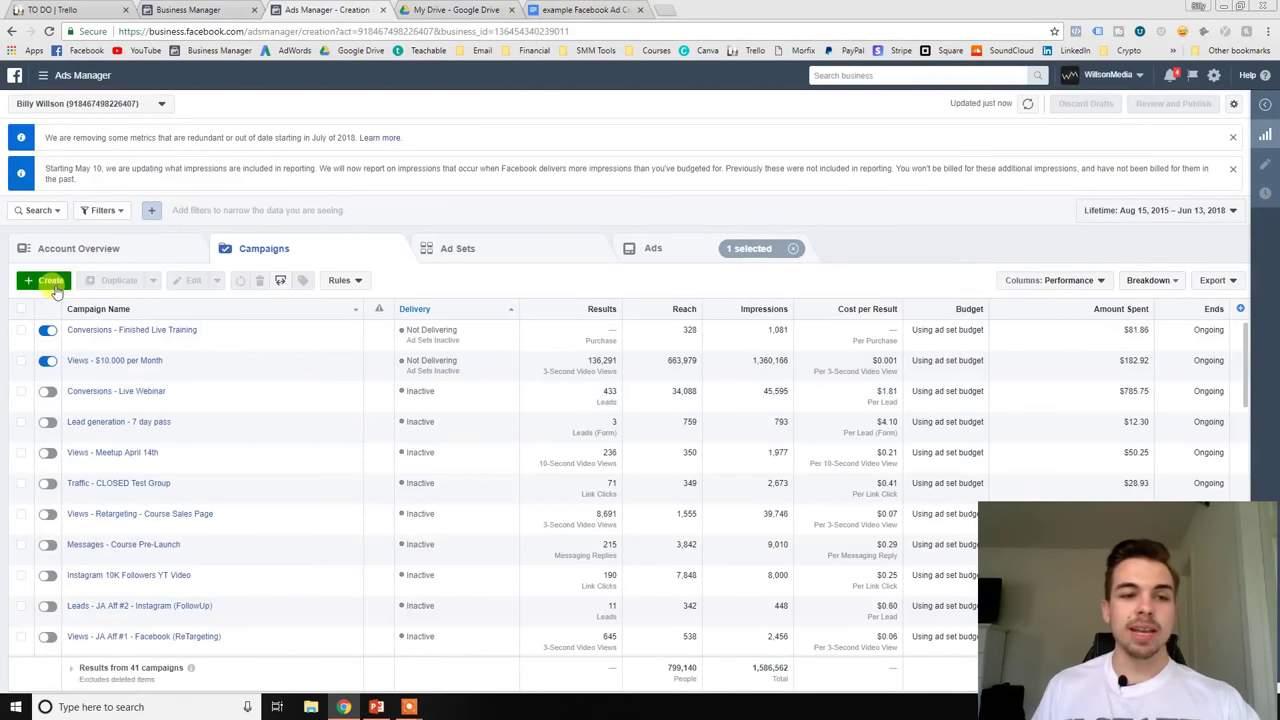
pyautogui.click(52, 282)
pyautogui.scroll(-2, 303, 314)
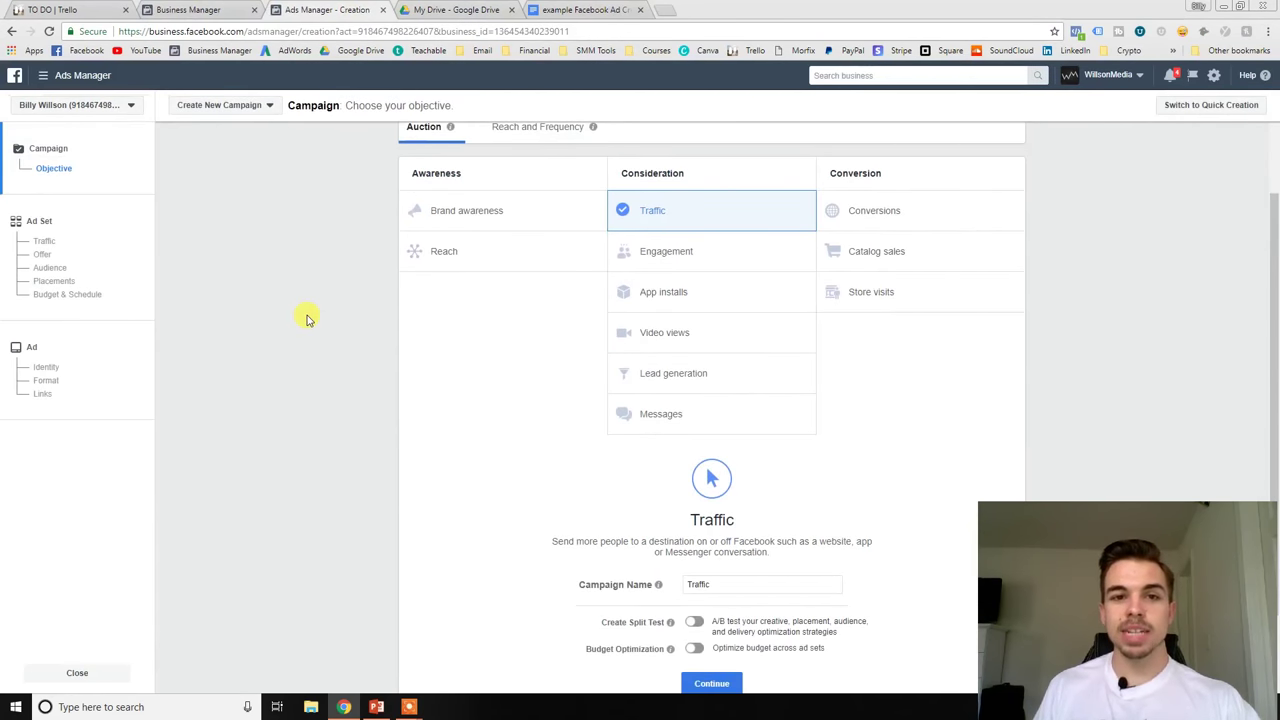
pyautogui.scroll(2, 340, 300)
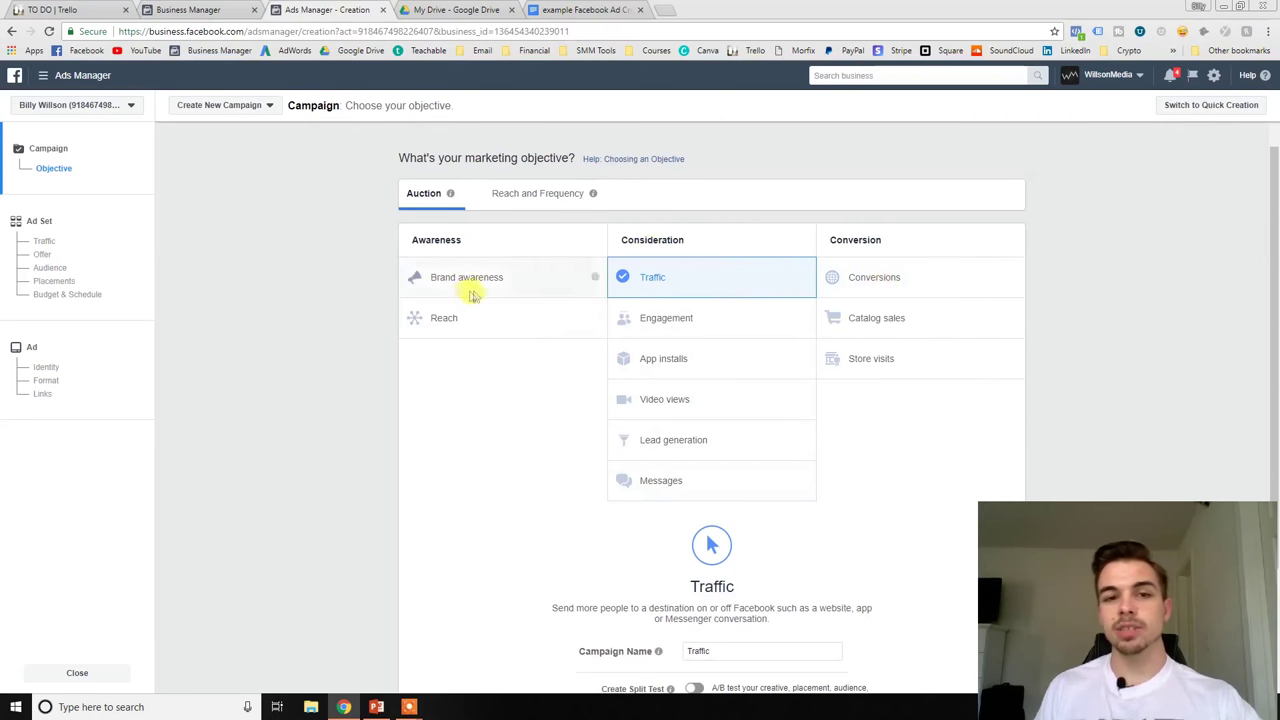
pyautogui.scroll(-1, 471, 286)
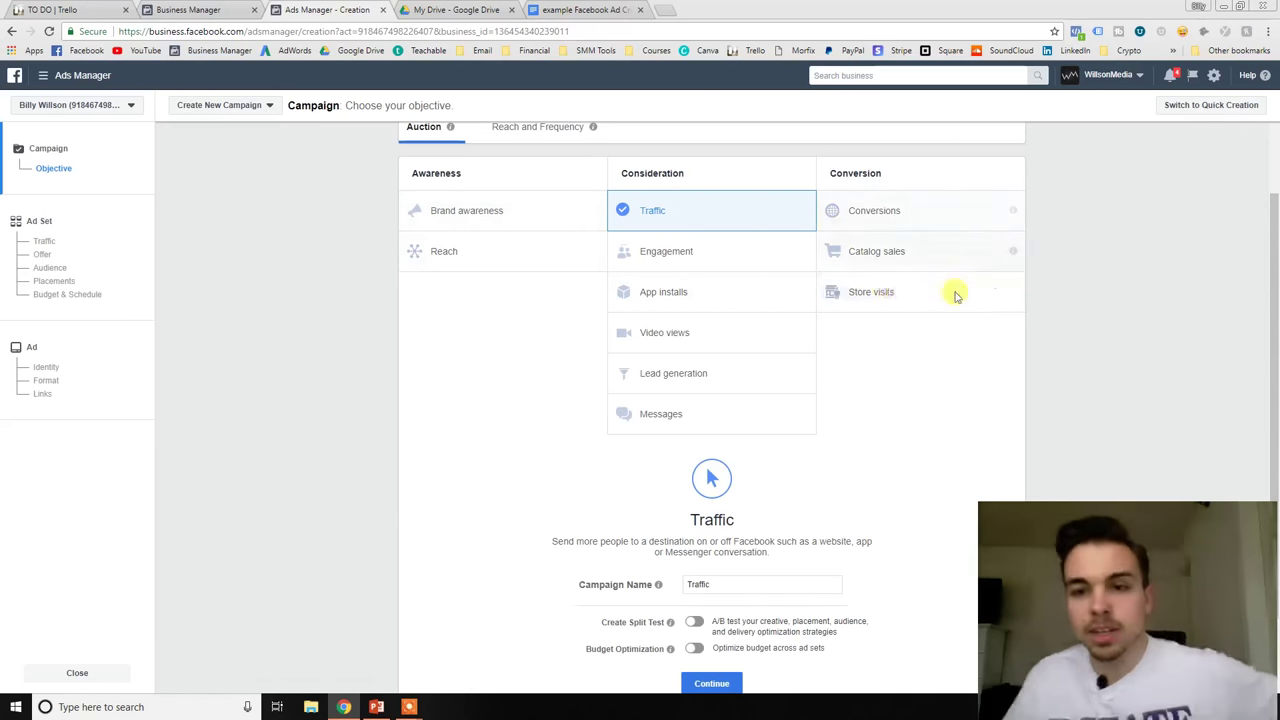
pyautogui.moveTo(806, 254)
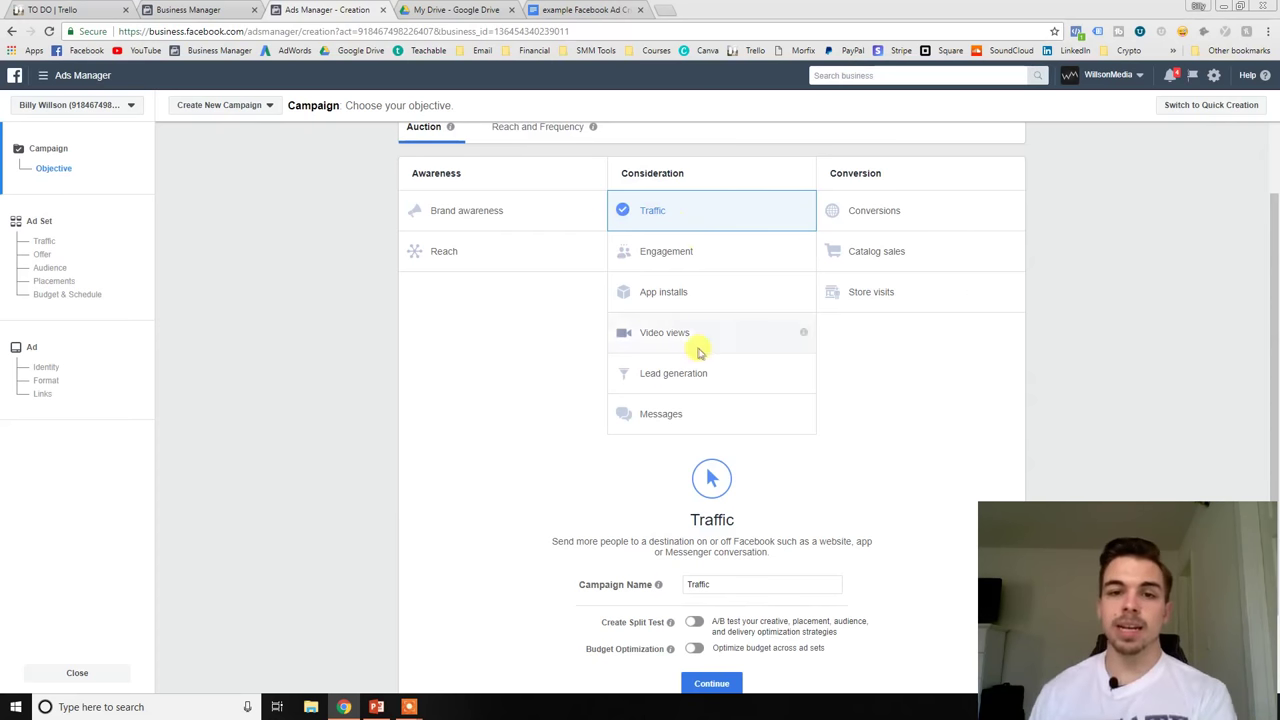
# Choose Conversions as the campaign's marketing objective and look over its campaign name, split test and budget optimization options.
pyautogui.click(874, 215)
pyautogui.scroll(-2, 837, 229)
pyautogui.scroll(1, 720, 300)
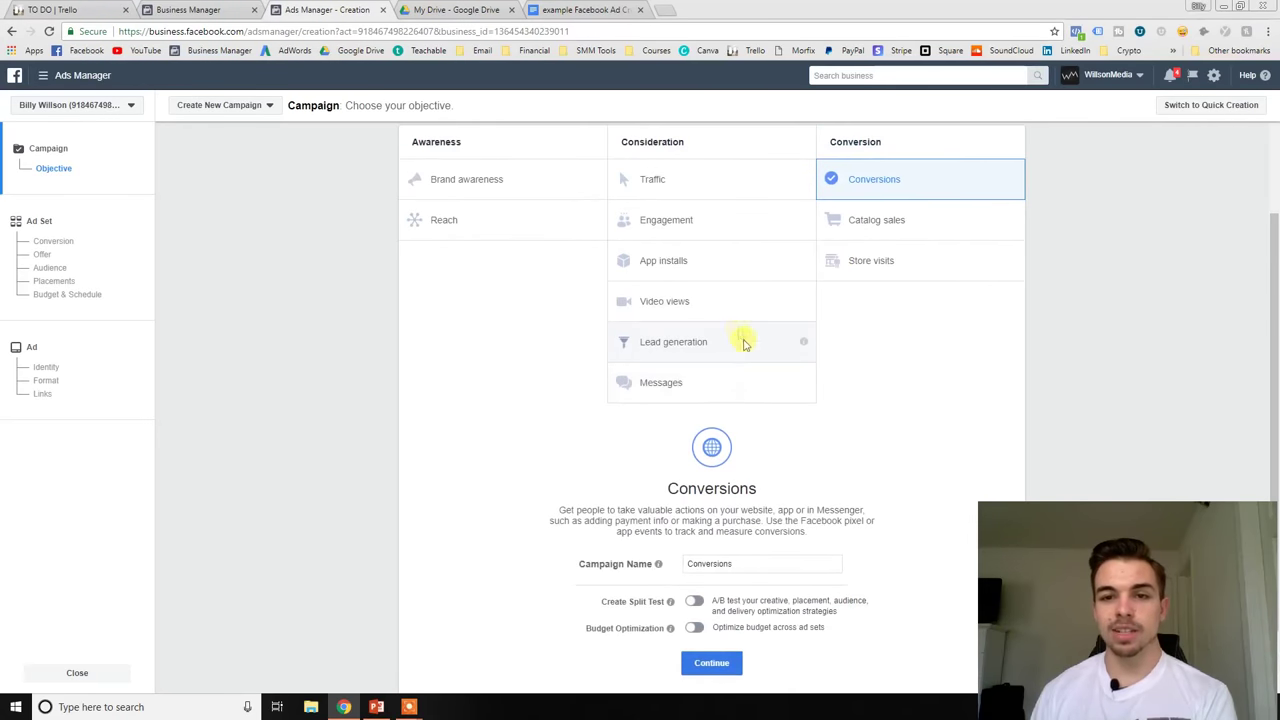
pyautogui.scroll(1, 730, 378)
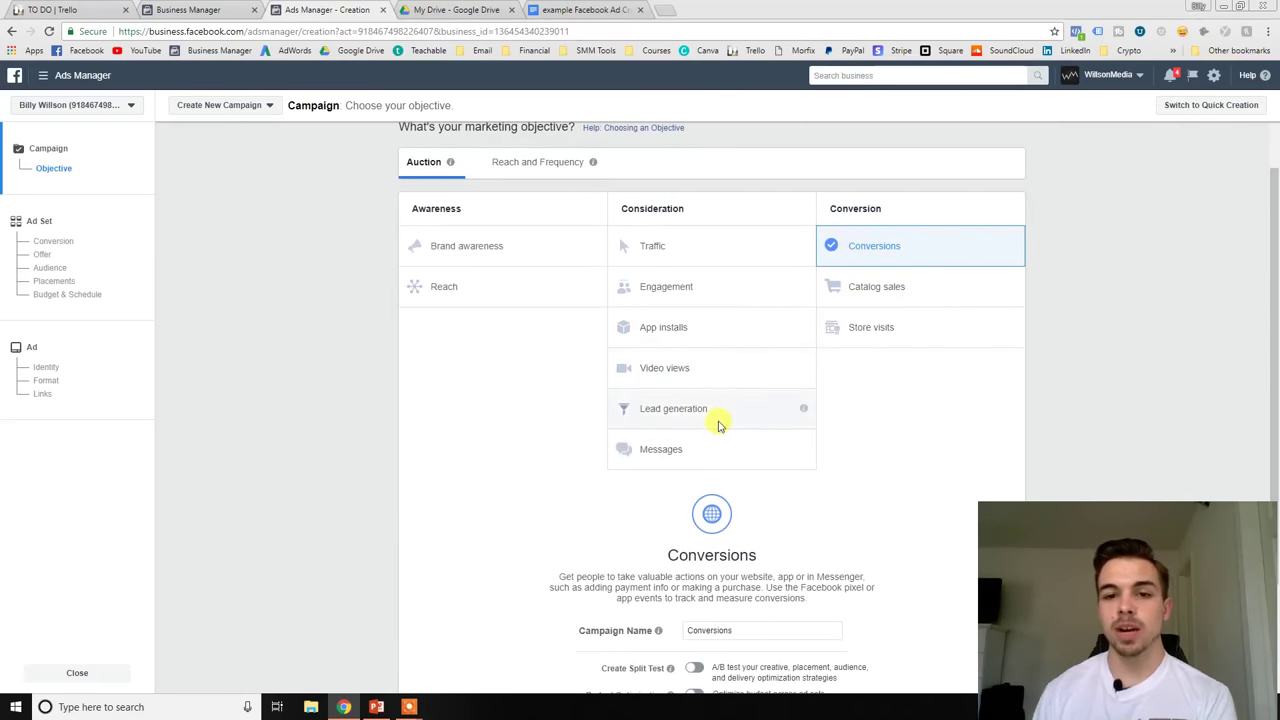
# Go over the Consideration objectives and switch from Auction to the Reach and Frequency objectives.
pyautogui.moveTo(803, 369)
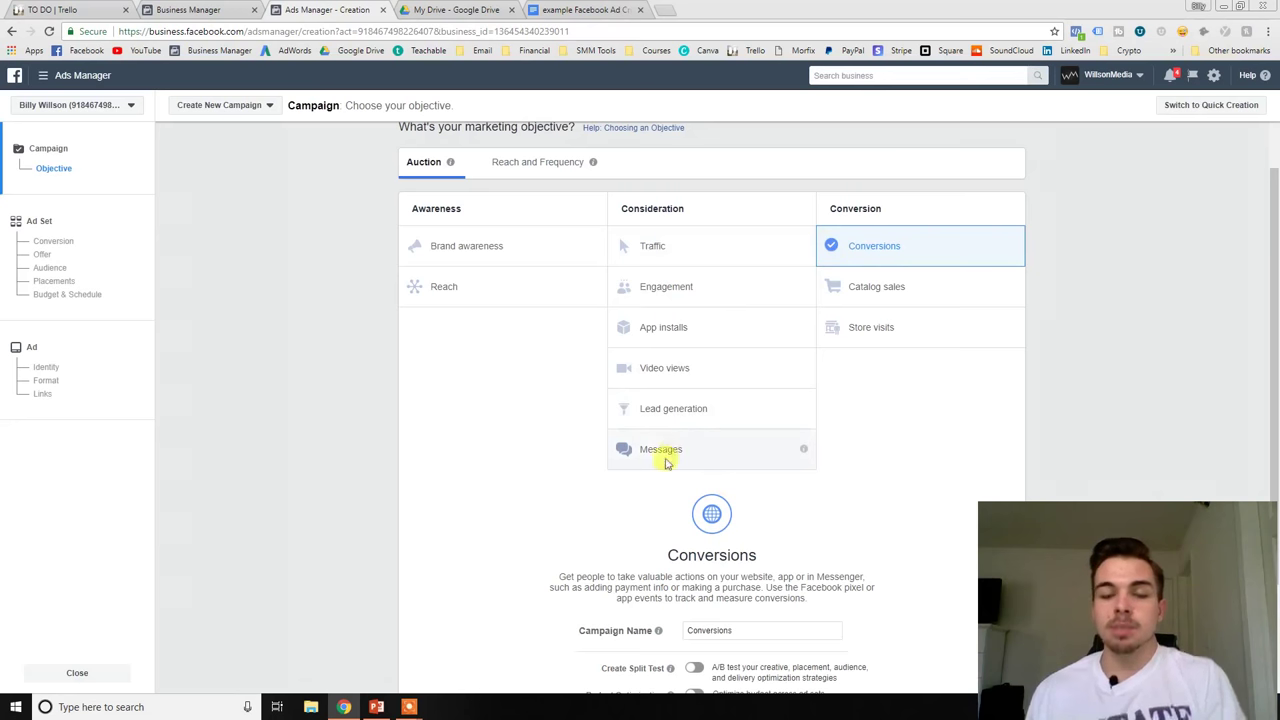
pyautogui.moveTo(804, 451)
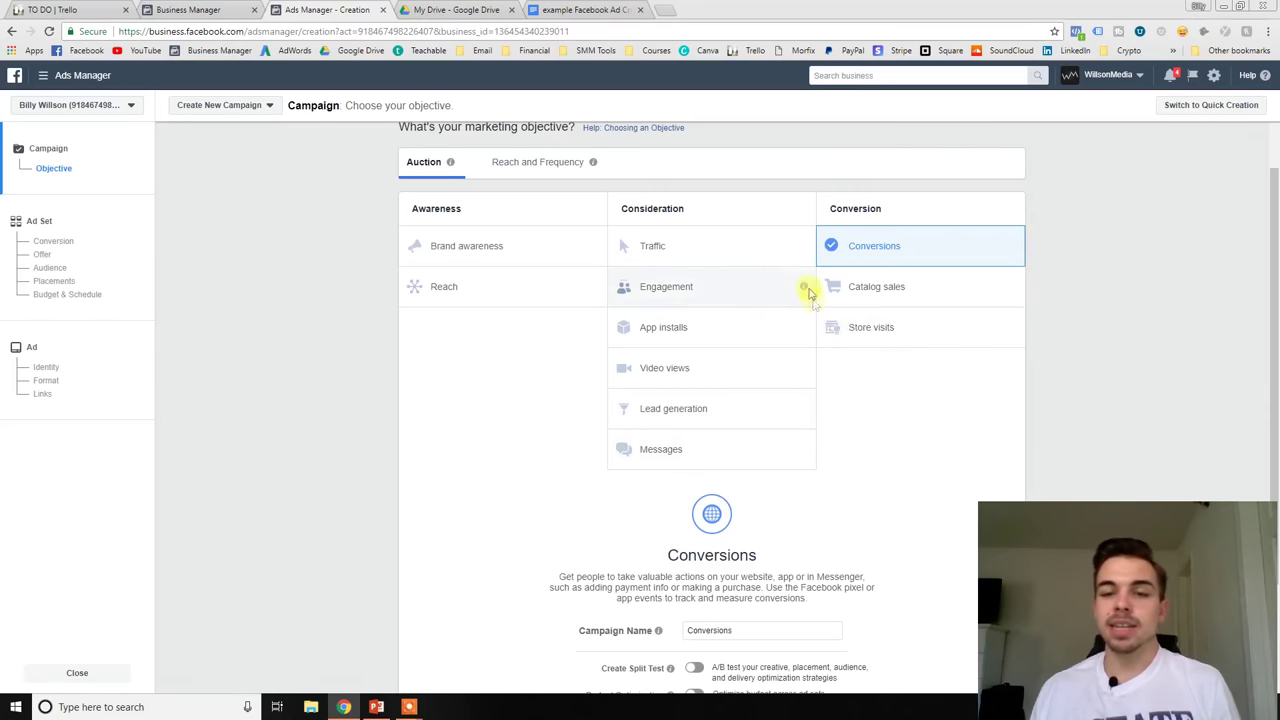
pyautogui.moveTo(804, 249)
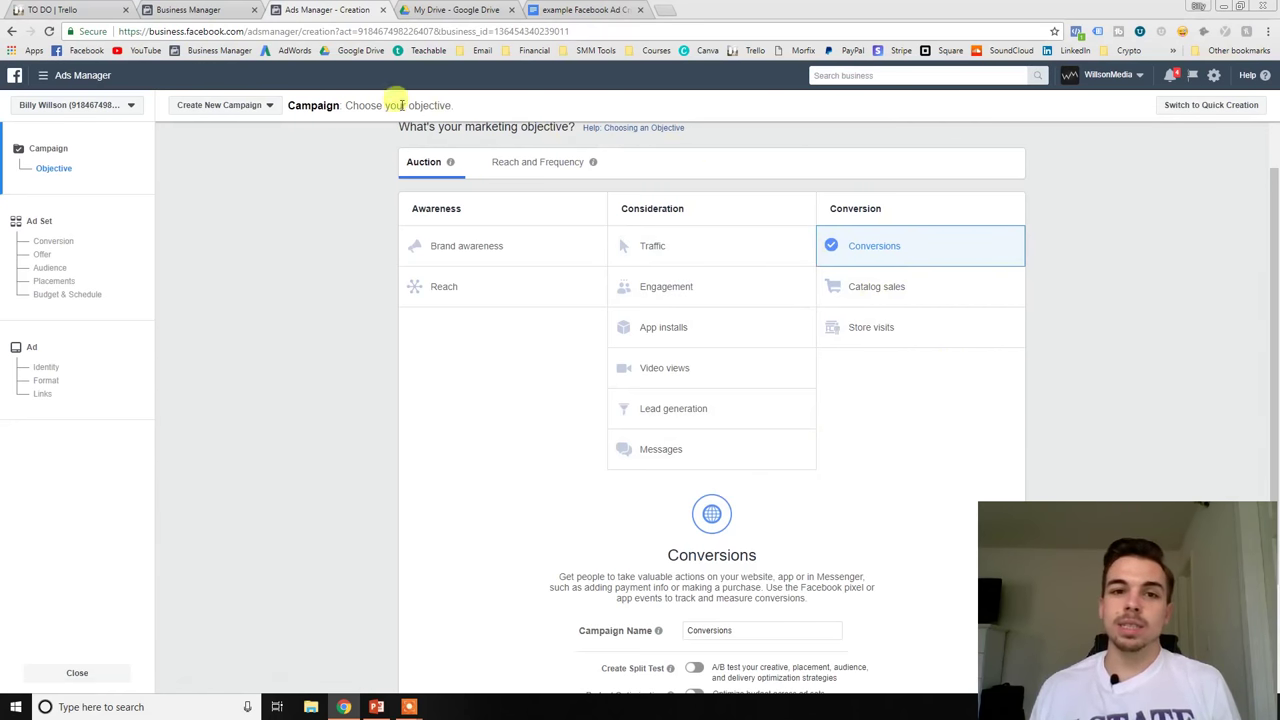
pyautogui.click(540, 165)
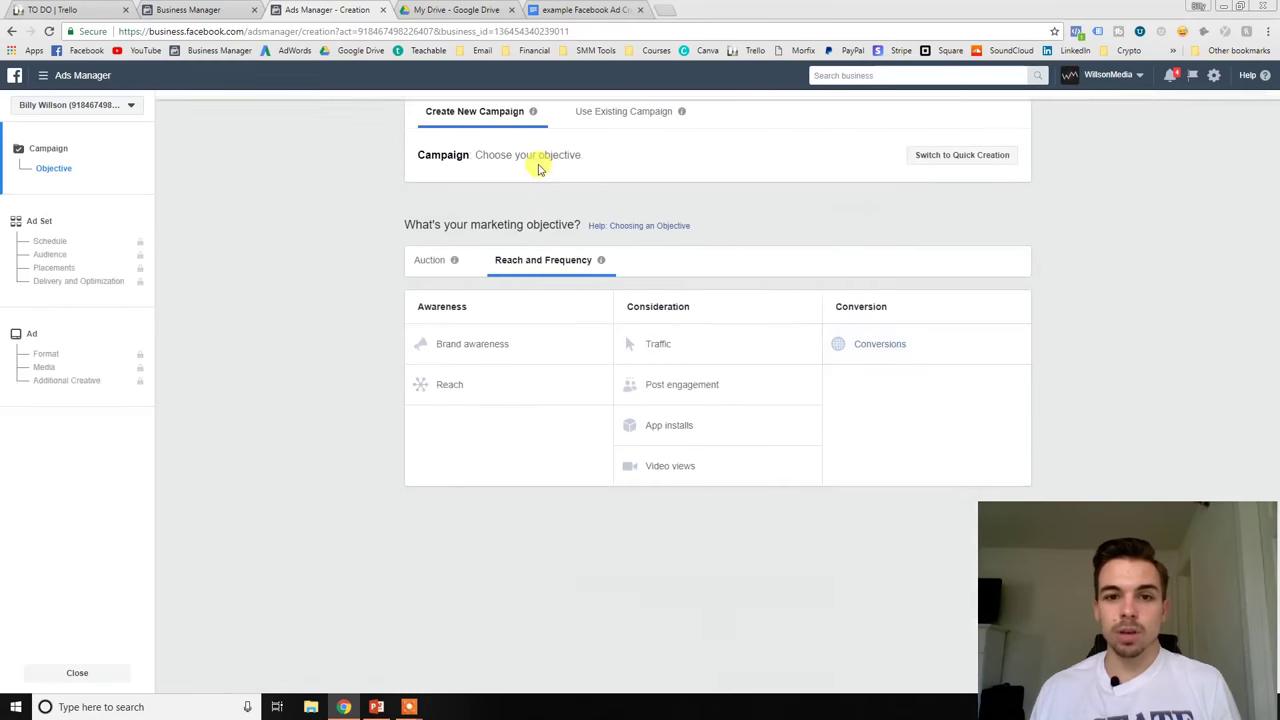
# Return to the Auction objectives and choose Lead generation as the campaign's marketing objective.
pyautogui.click(428, 262)
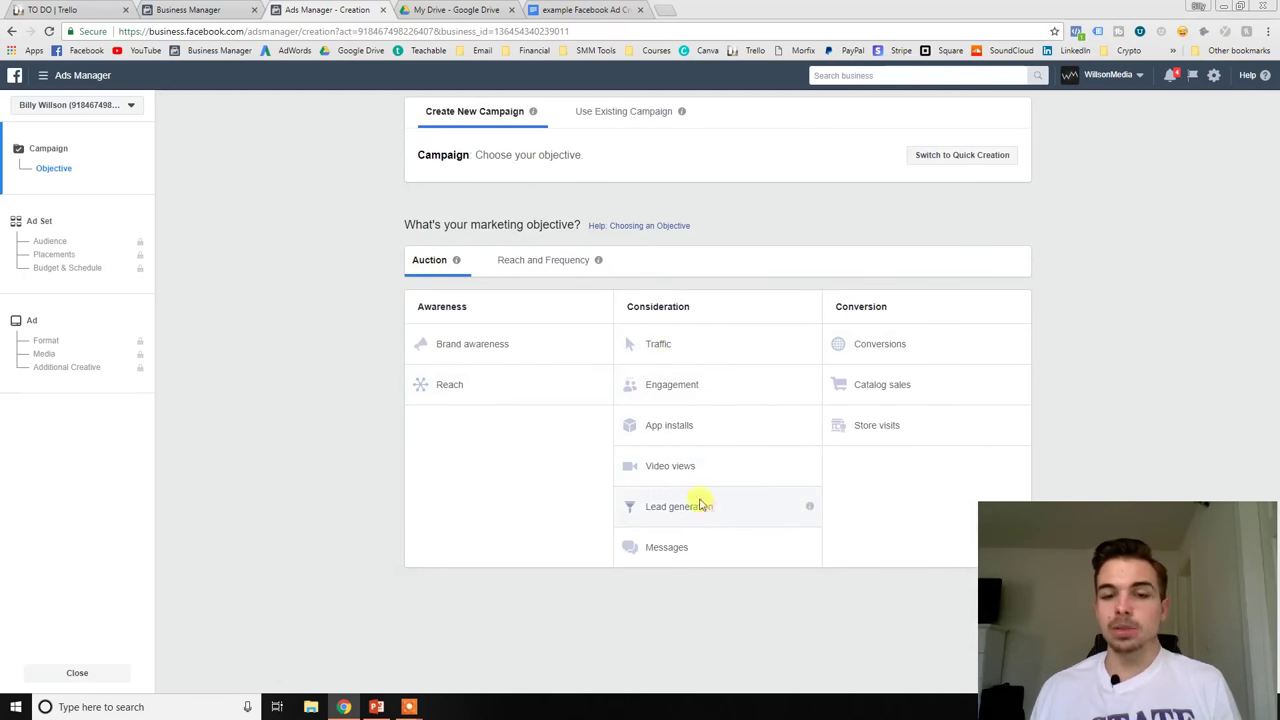
pyautogui.click(737, 514)
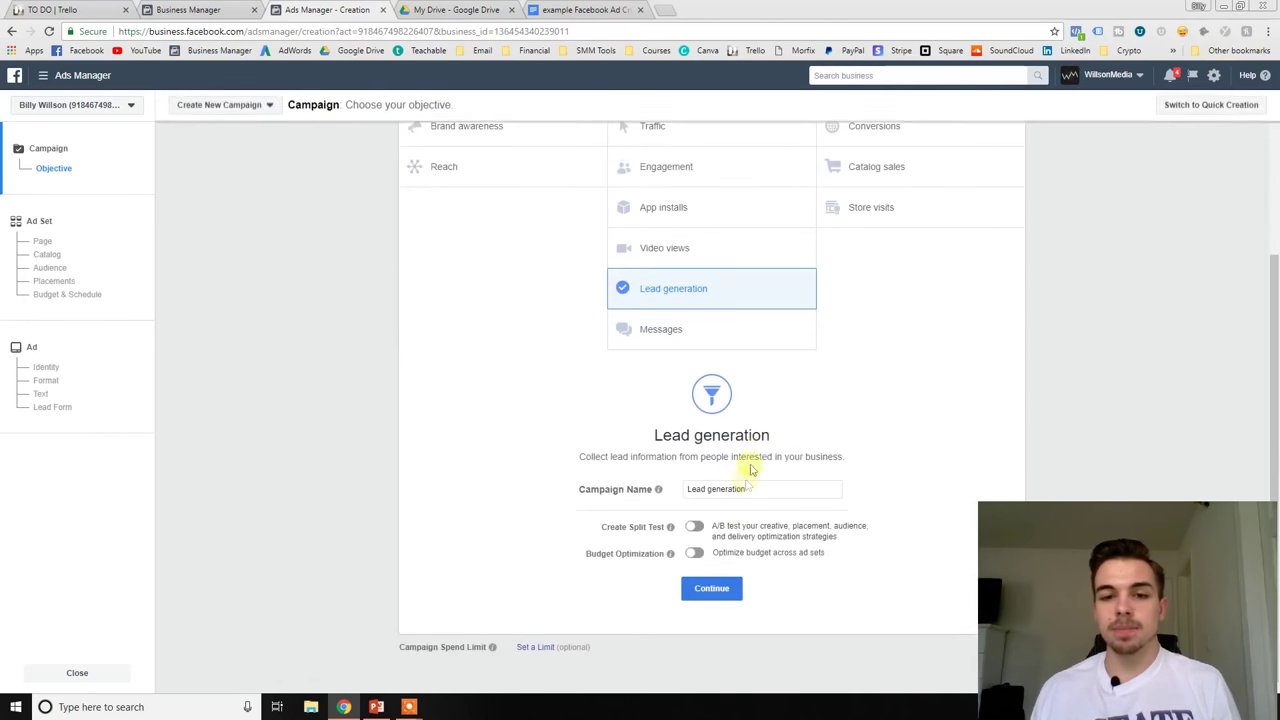
pyautogui.scroll(2, 857, 451)
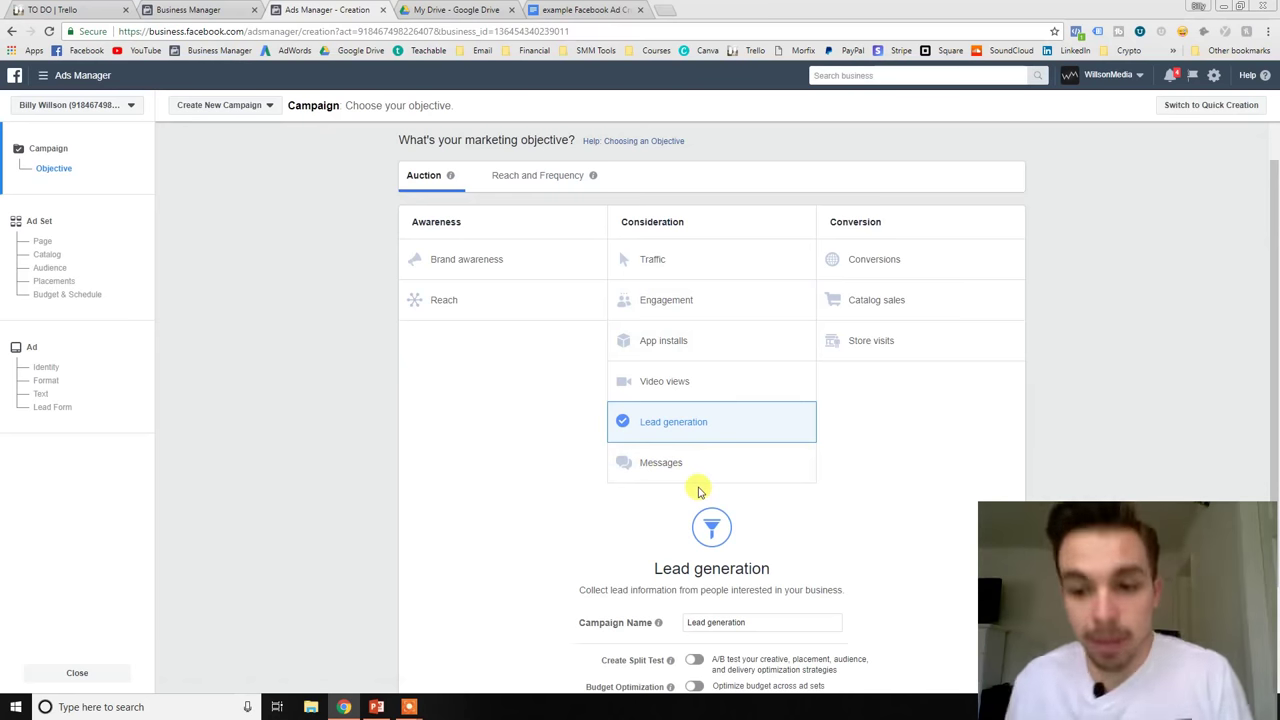
pyautogui.tripleClick(823, 510)
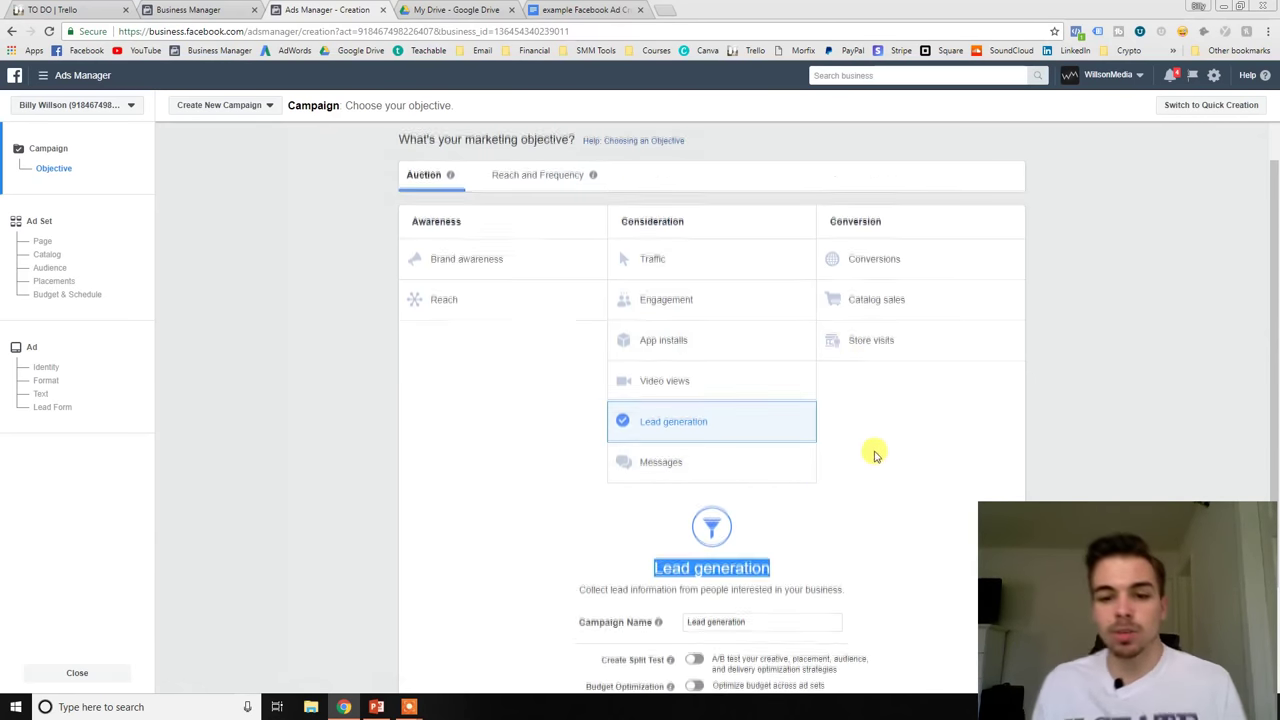
pyautogui.scroll(-2, 873, 455)
pyautogui.click(872, 440)
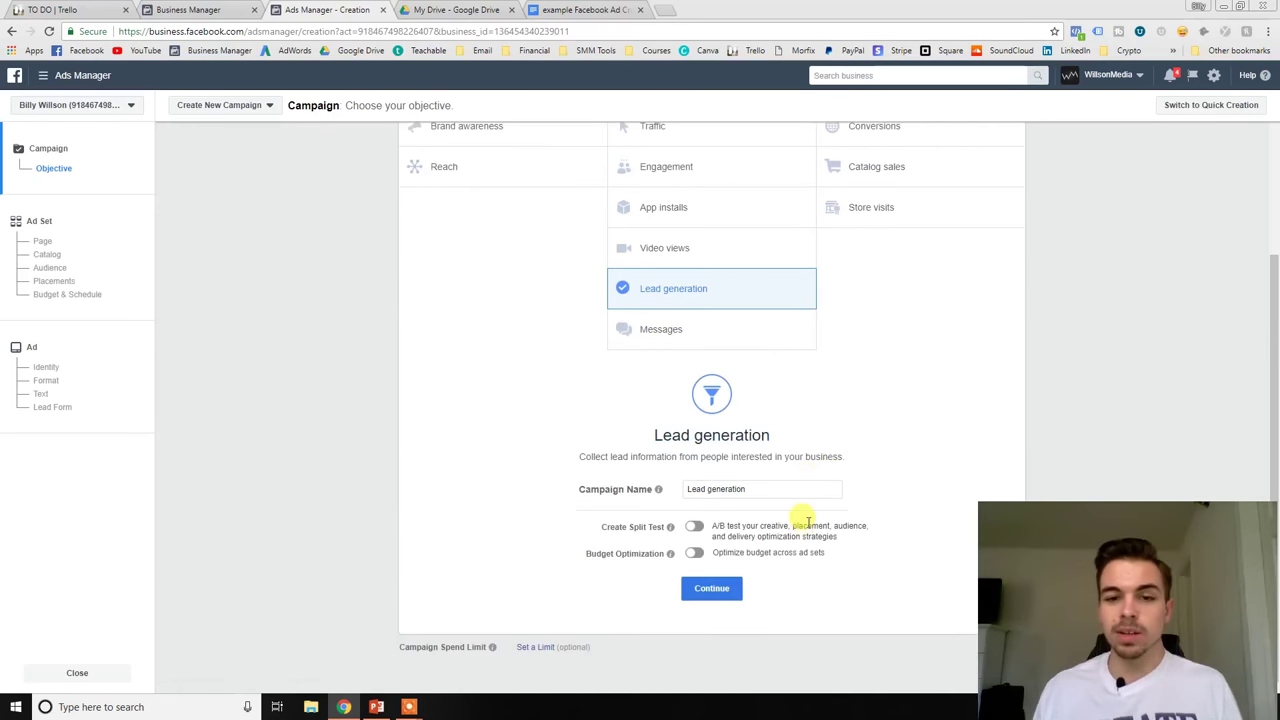
# Look over the Lead generation campaign's name, Create Split Test and Budget Optimization options.
pyautogui.moveTo(669, 527)
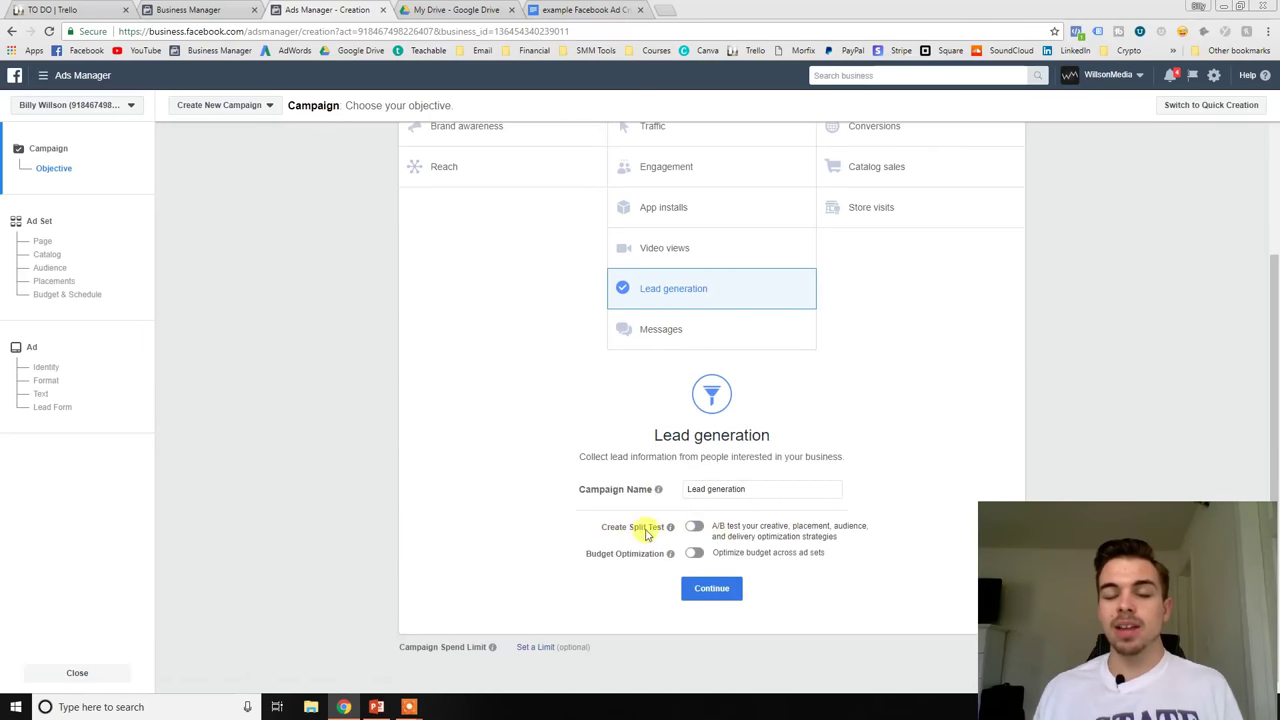
pyautogui.moveTo(863, 543)
pyautogui.mouseDown()
pyautogui.moveTo(735, 528)
pyautogui.moveTo(846, 534)
pyautogui.mouseUp()
pyautogui.click(725, 526)
pyautogui.click(845, 538)
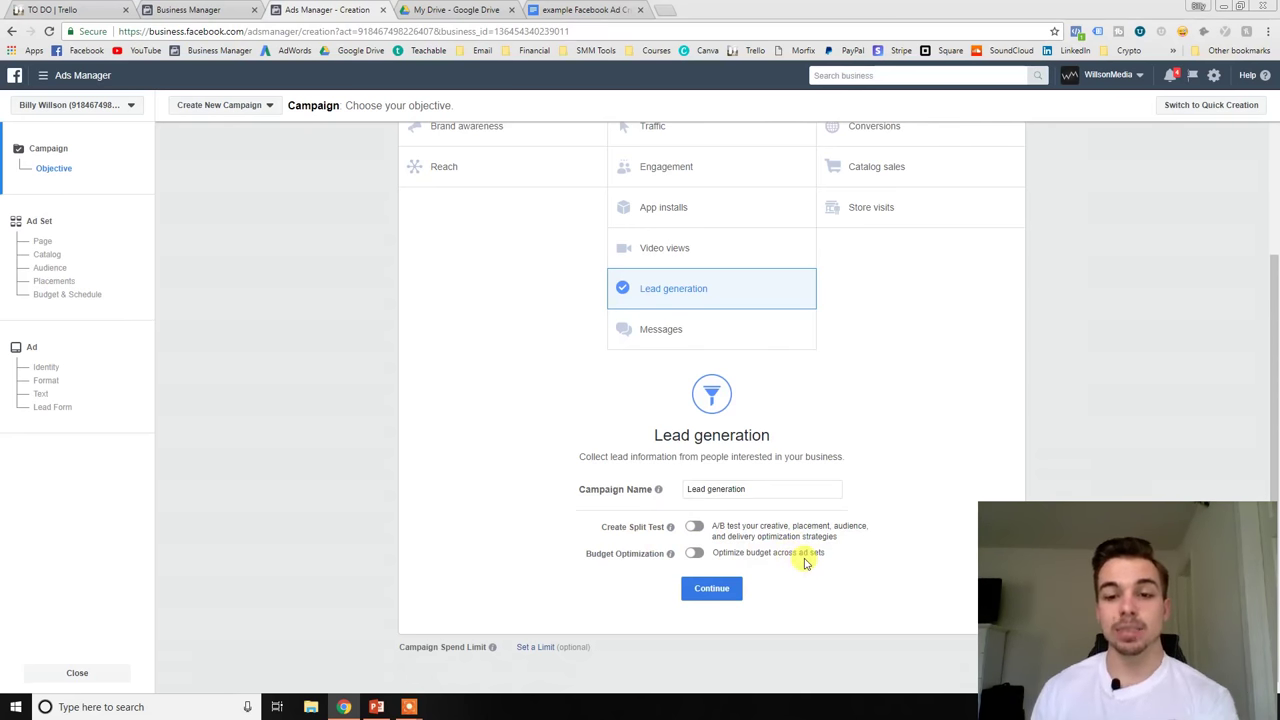
pyautogui.scroll(1, 728, 660)
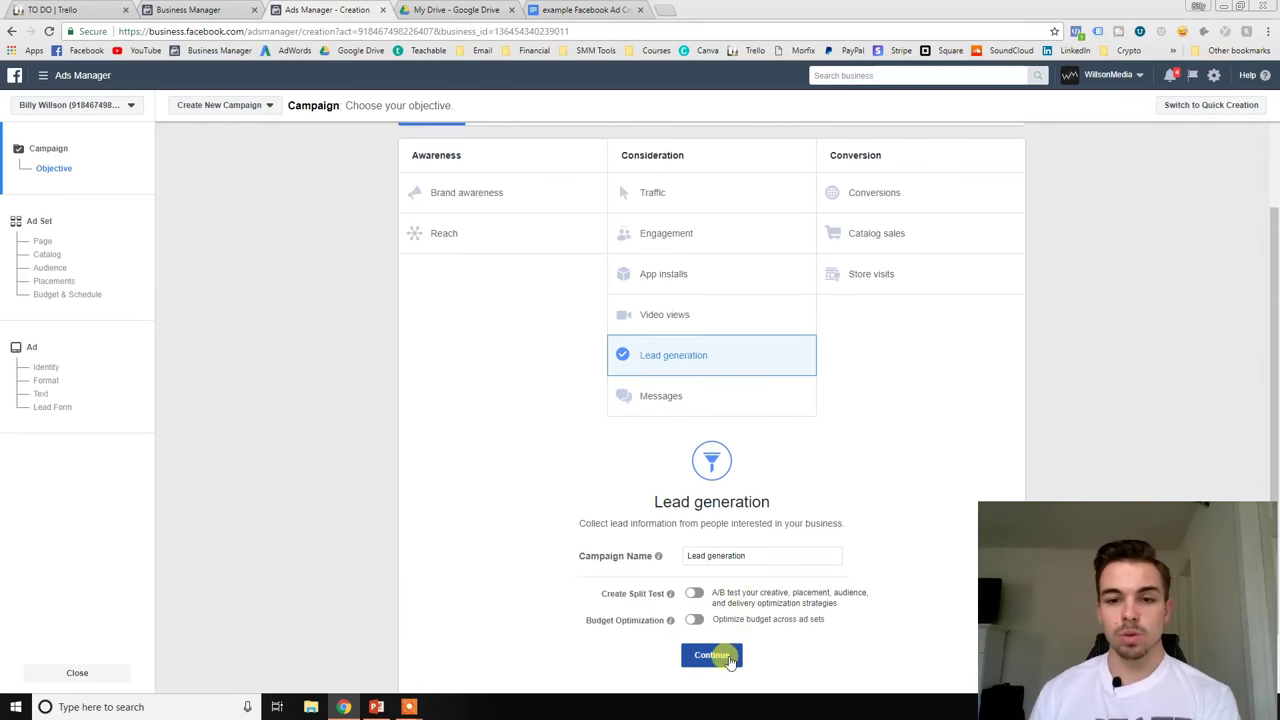
pyautogui.moveTo(760, 557); pyautogui.dragTo(706, 558)
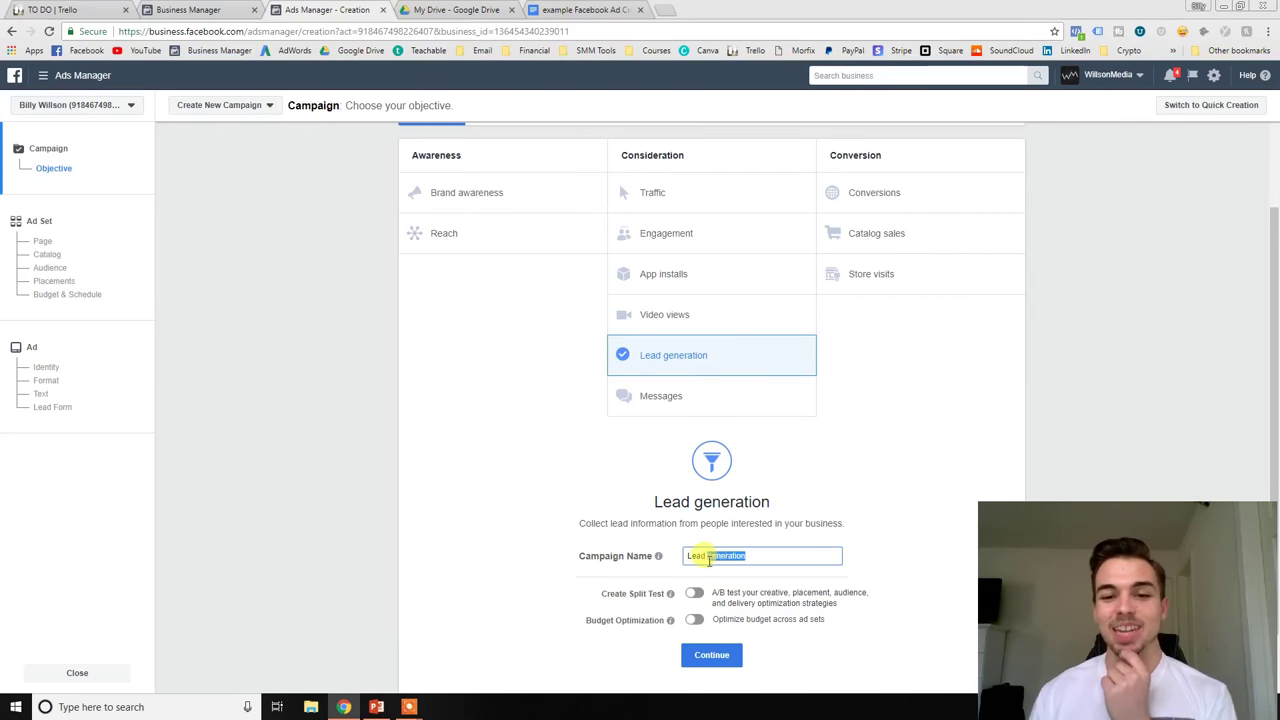
pyautogui.scroll(-1, 843, 592)
pyautogui.scroll(-1, 843, 592)
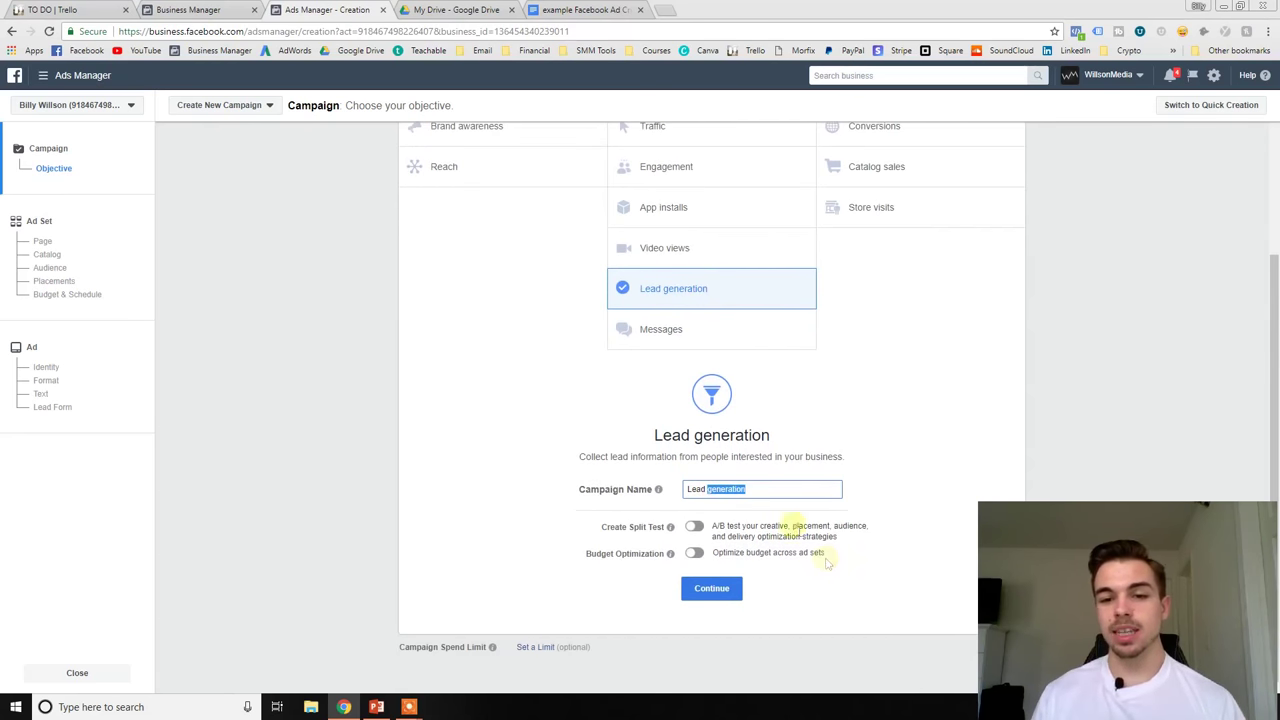
pyautogui.moveTo(763, 489); pyautogui.dragTo(640, 484)
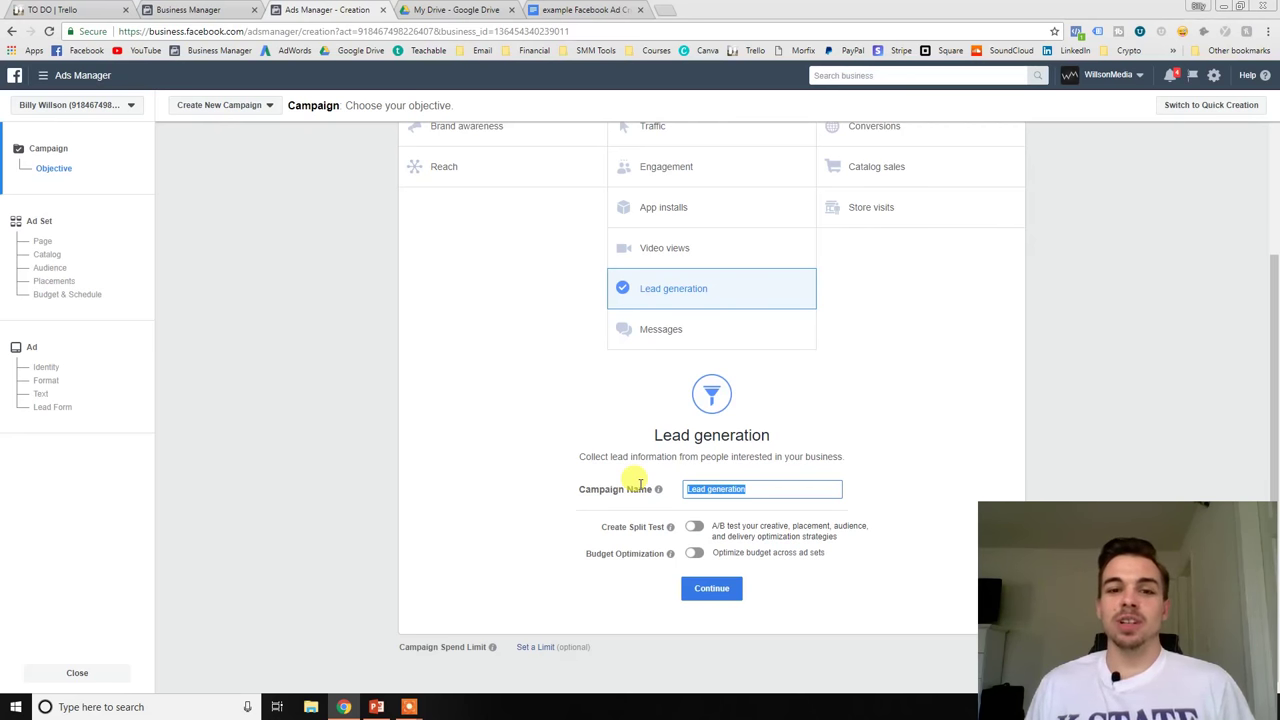
# Open the ad account's existing campaigns from Business Manager, view the ad sets of "Conversions - Live Webinar", and return to the campaign being created.
pyautogui.click(205, 12)
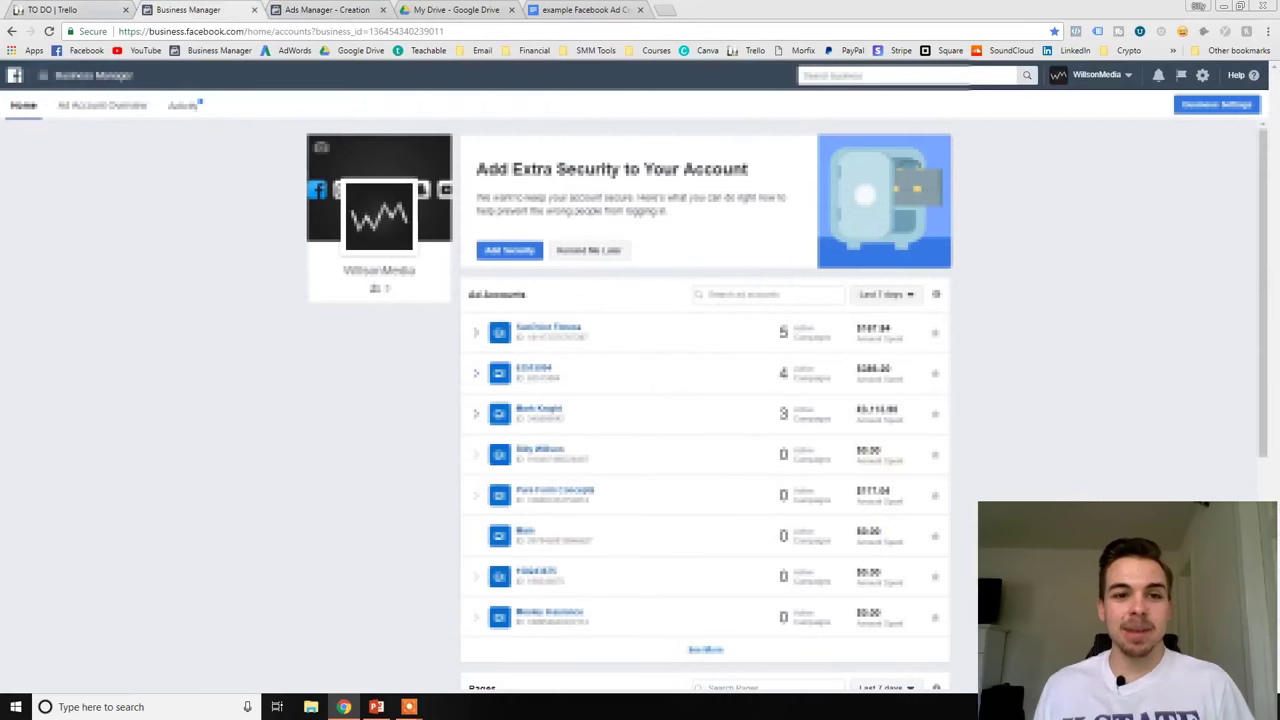
pyautogui.click(576, 438)
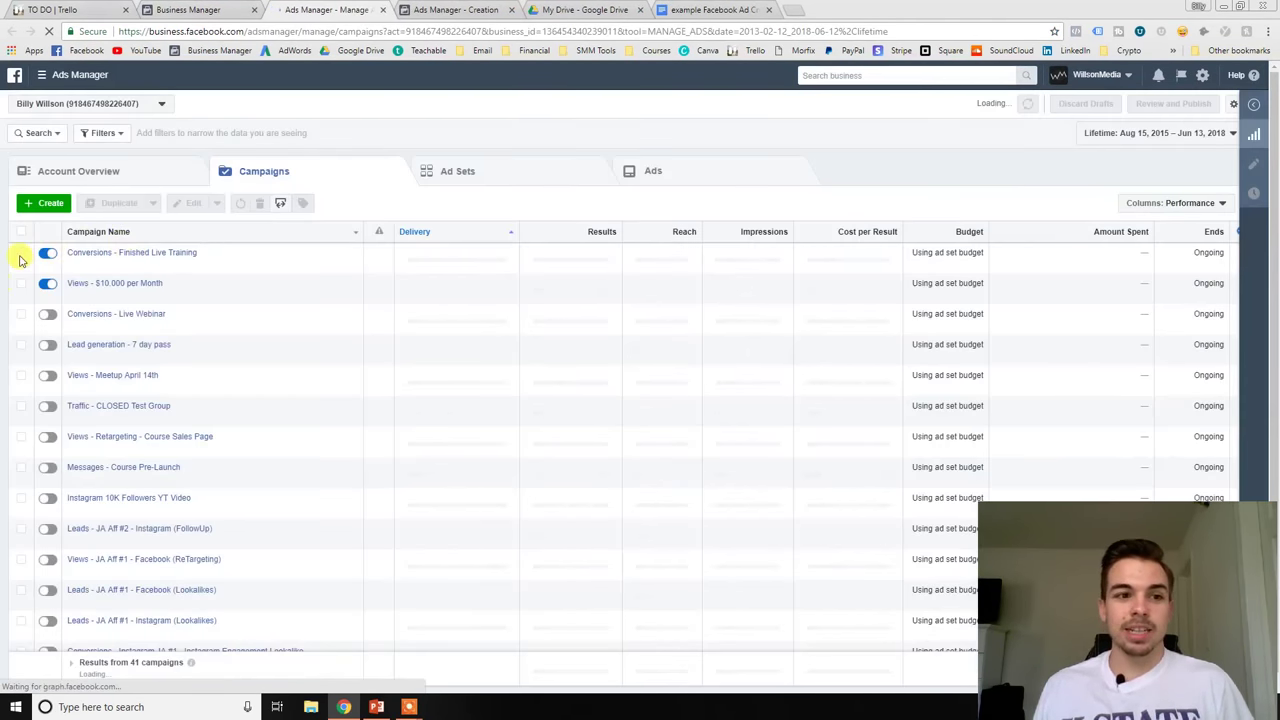
pyautogui.click(22, 314)
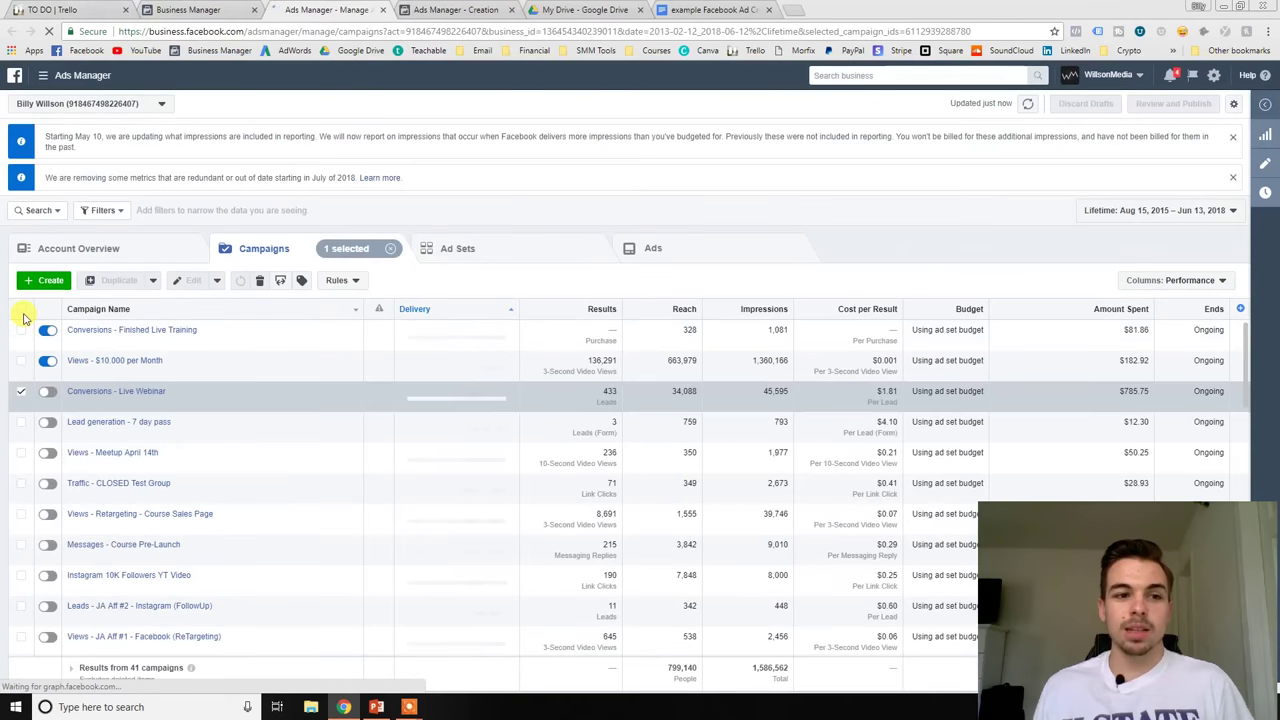
pyautogui.click(466, 250)
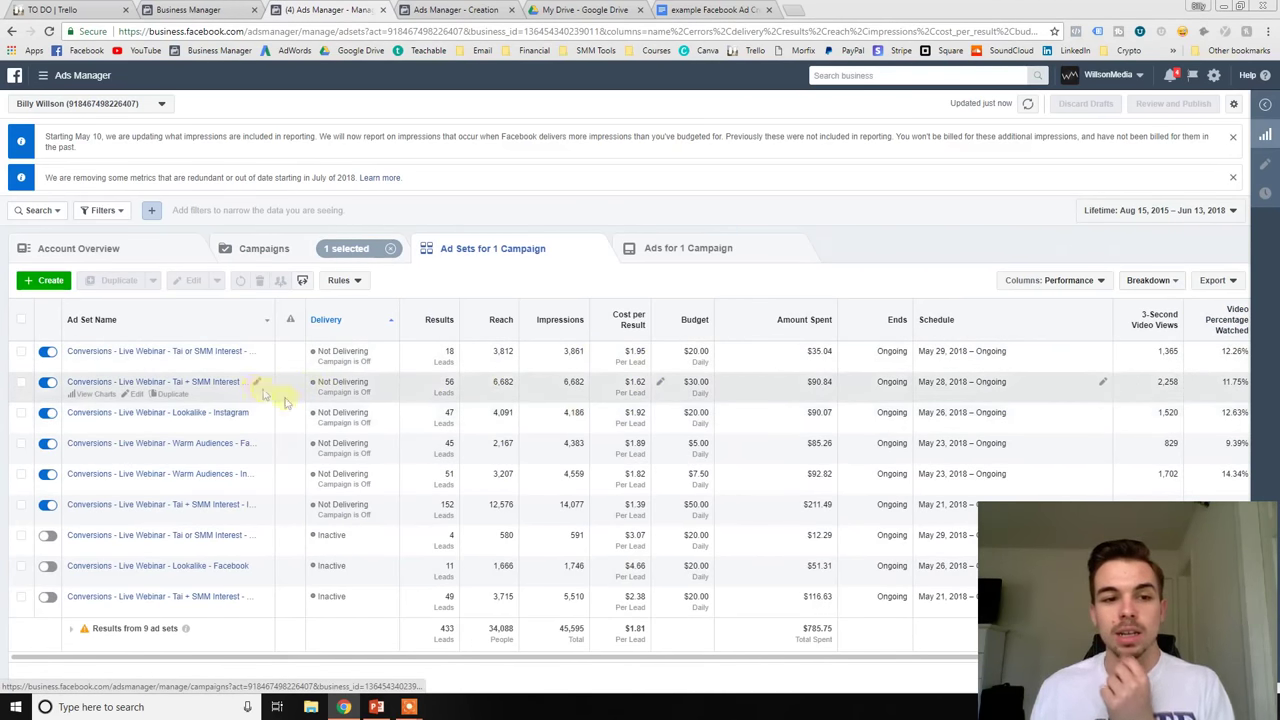
pyautogui.click(440, 10)
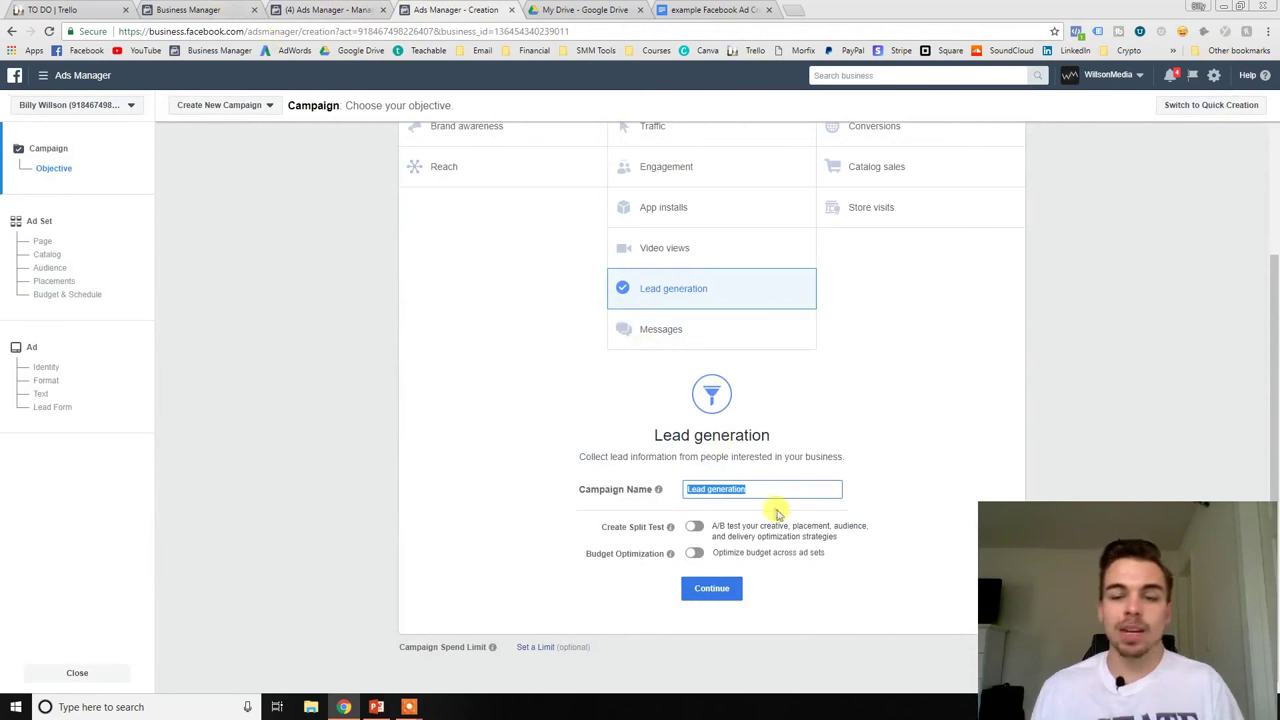
# Change the campaign name to "Lead Gen - Fitness Interests -".
pyautogui.click(750, 489)
pyautogui.doubleClick(716, 489)
pyautogui.moveTo(750, 489); pyautogui.dragTo(707, 489)
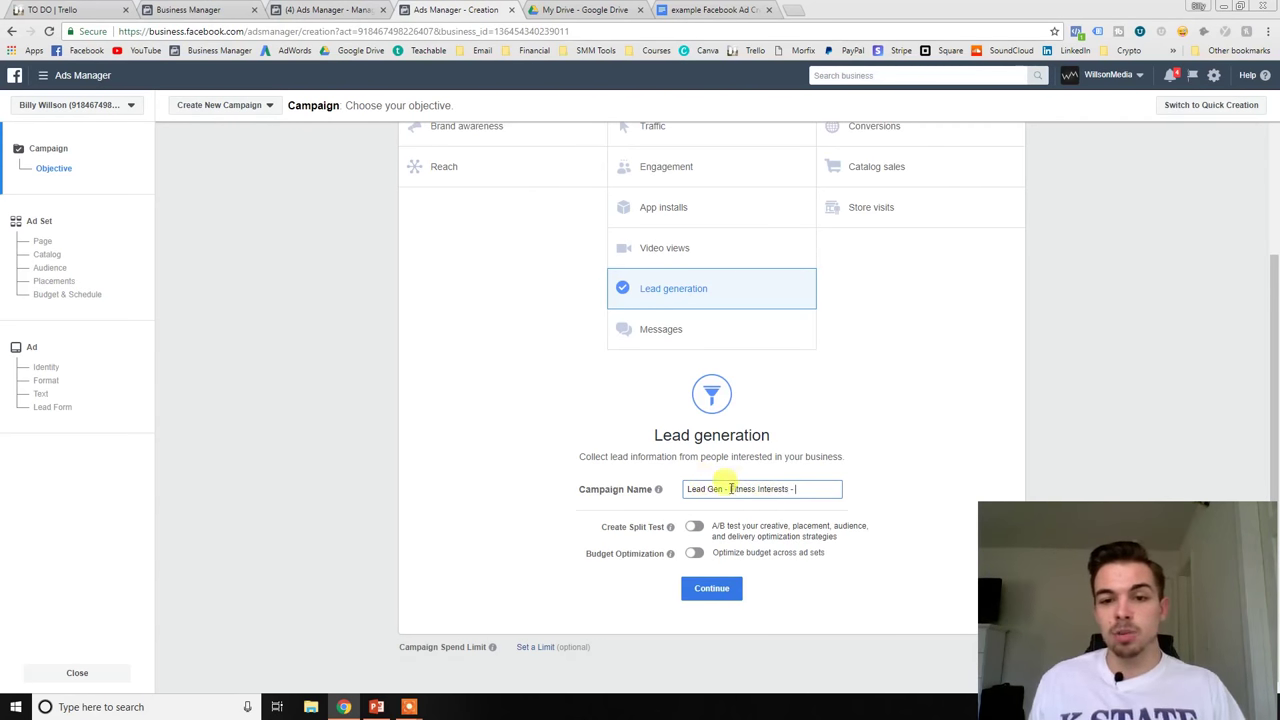
pyautogui.moveTo(727, 489); pyautogui.dragTo(788, 489)
pyautogui.click(811, 488)
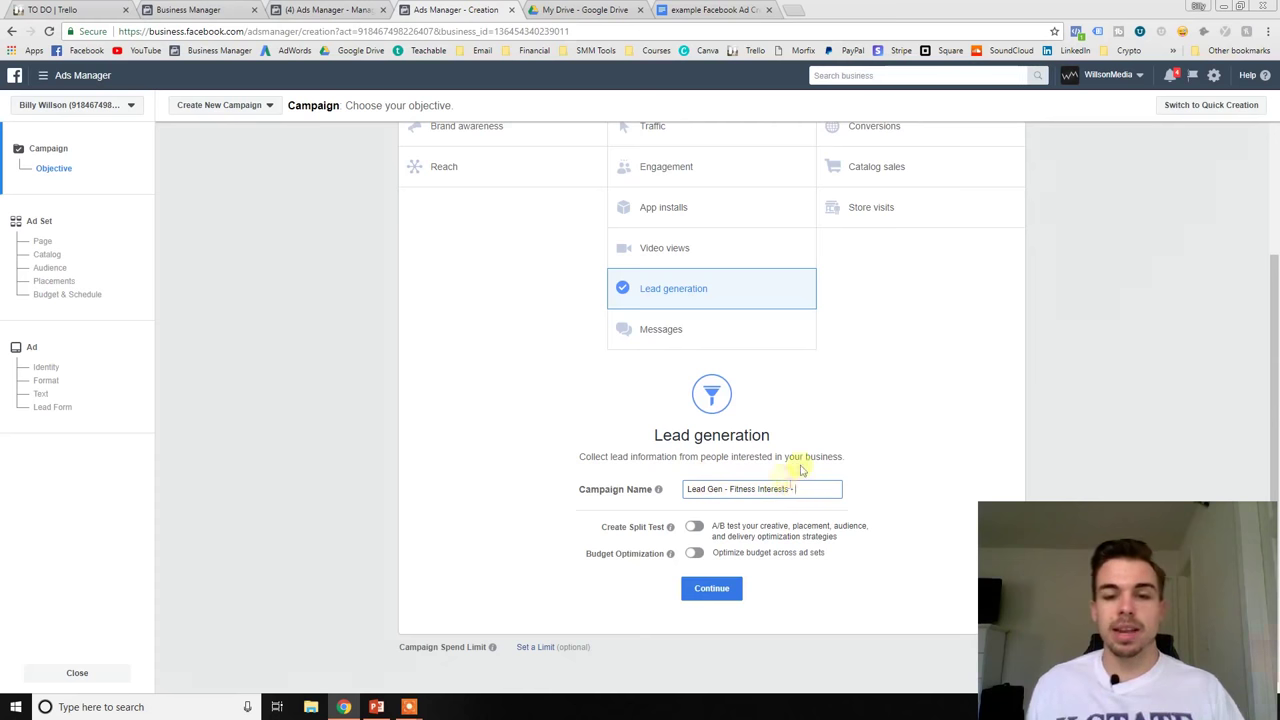
pyautogui.moveTo(801, 488); pyautogui.dragTo(725, 493)
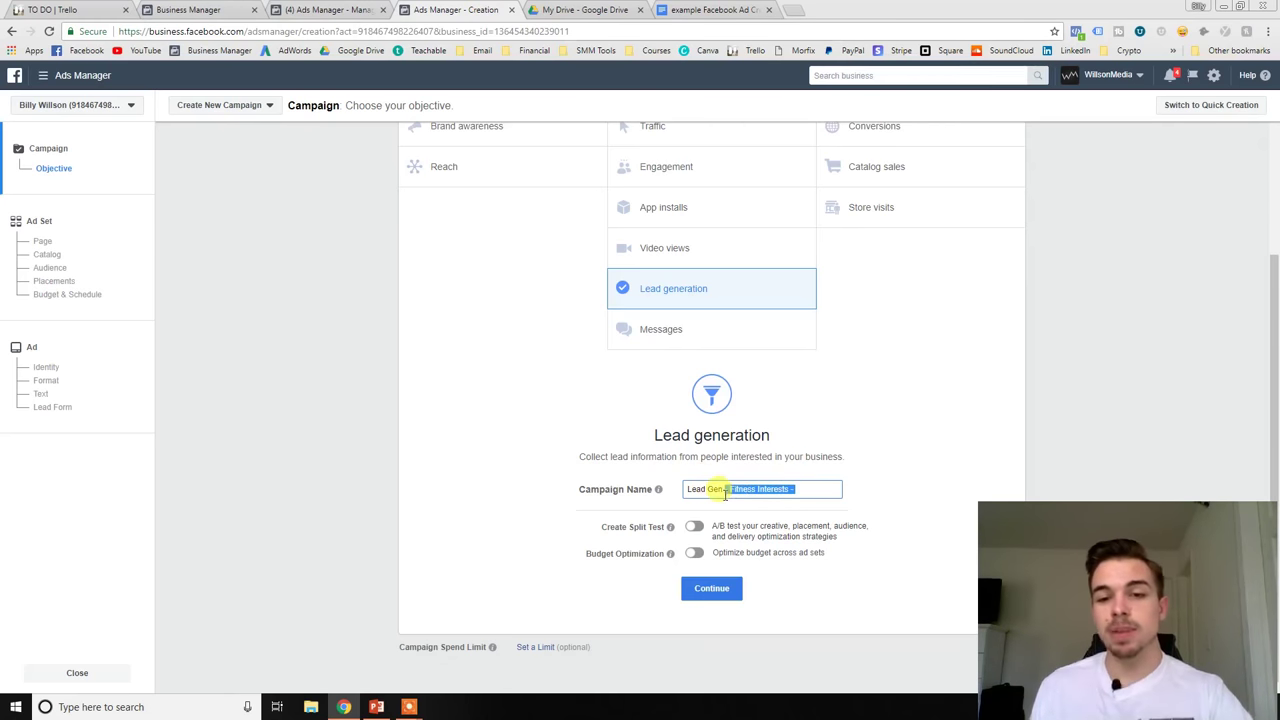
pyautogui.click(812, 489)
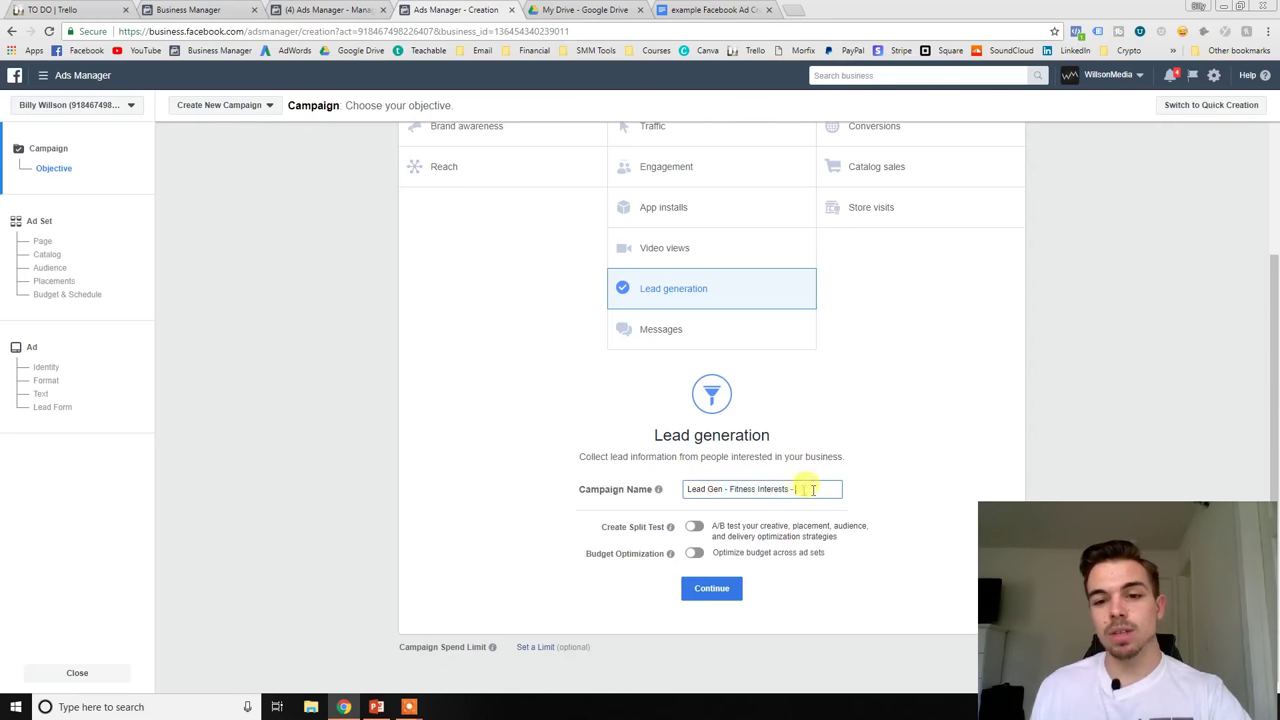
# Rename the campaign "Lead Gen - 7 Day Free Pass", copy that name and continue to the ad set settings.
pyautogui.hotkey('ctrl', 'BackSpace')
pyautogui.hotkey('ctrl', 'BackSpace')
pyautogui.hotkey('ctrl', 'BackSpace')
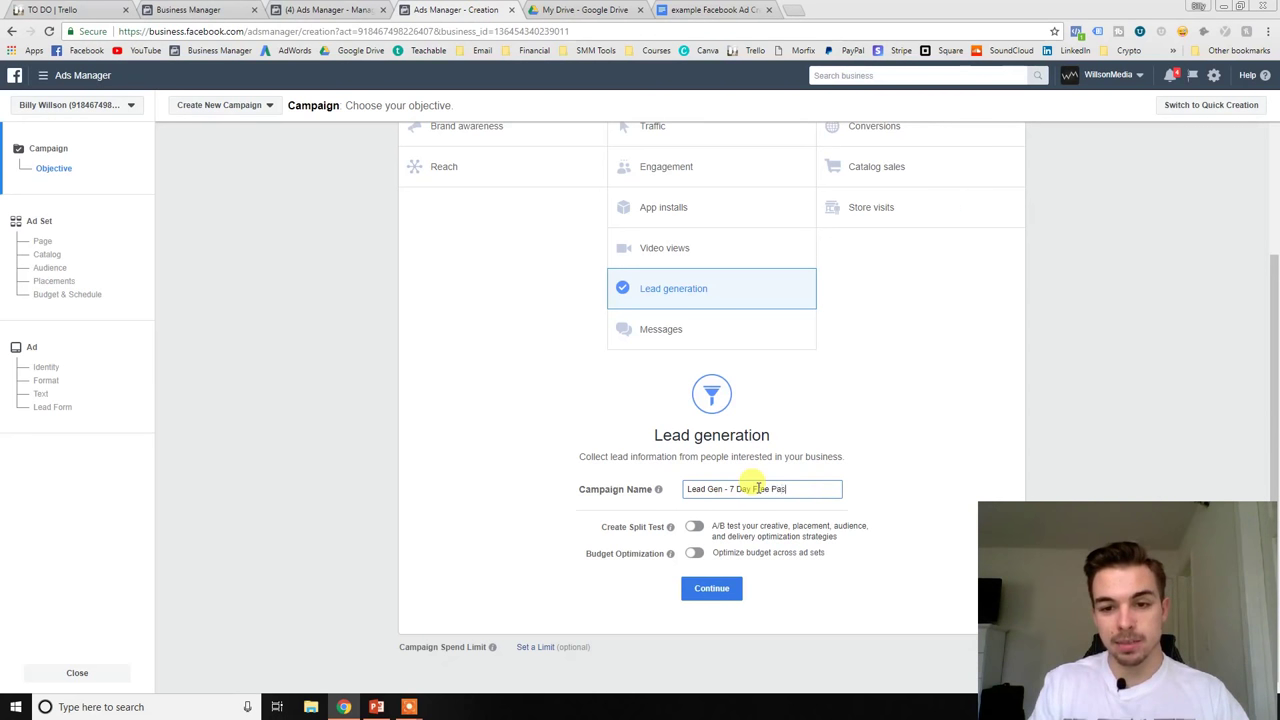
pyautogui.moveTo(797, 488); pyautogui.dragTo(680, 494)
pyautogui.hotkey('ctrl', 'c')
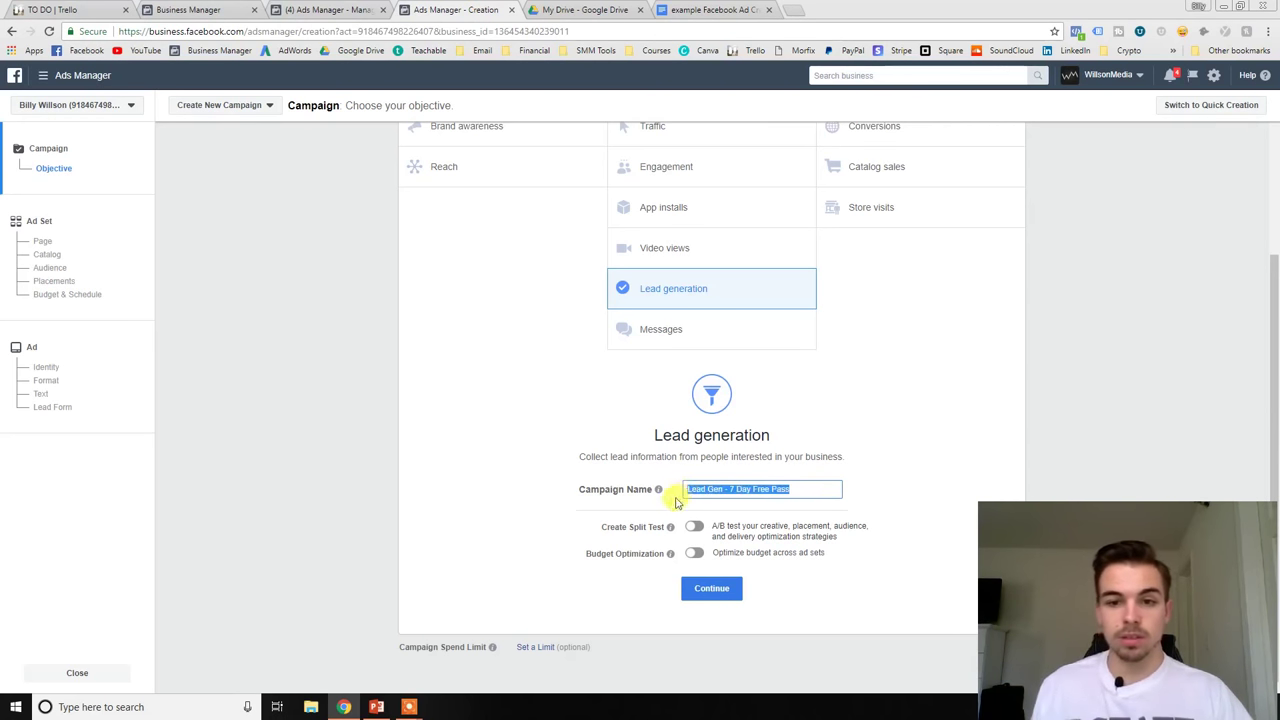
pyautogui.click(878, 474)
pyautogui.click(727, 588)
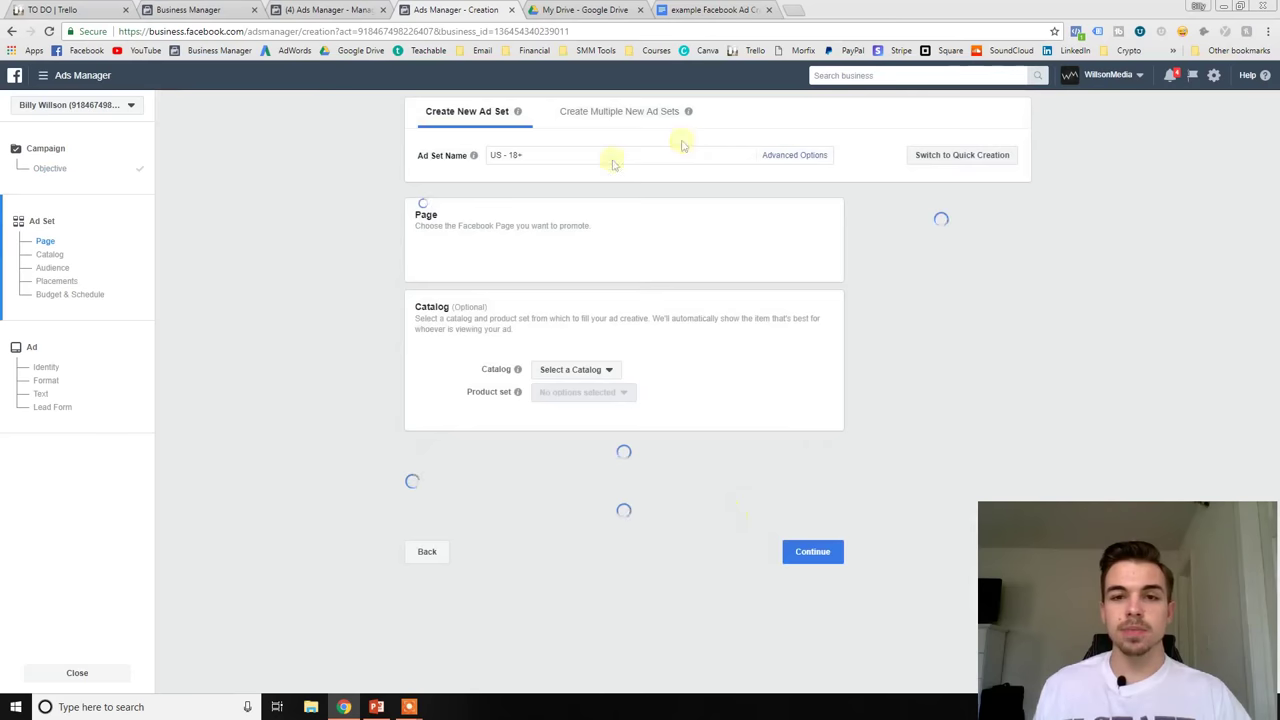
# Name the ad set "Lead Gen - Fitness Interests - 7 Day Free Pass", reusing the copied campaign name.
pyautogui.tripleClick(565, 158)
pyautogui.hotkey('ctrl', 'v')
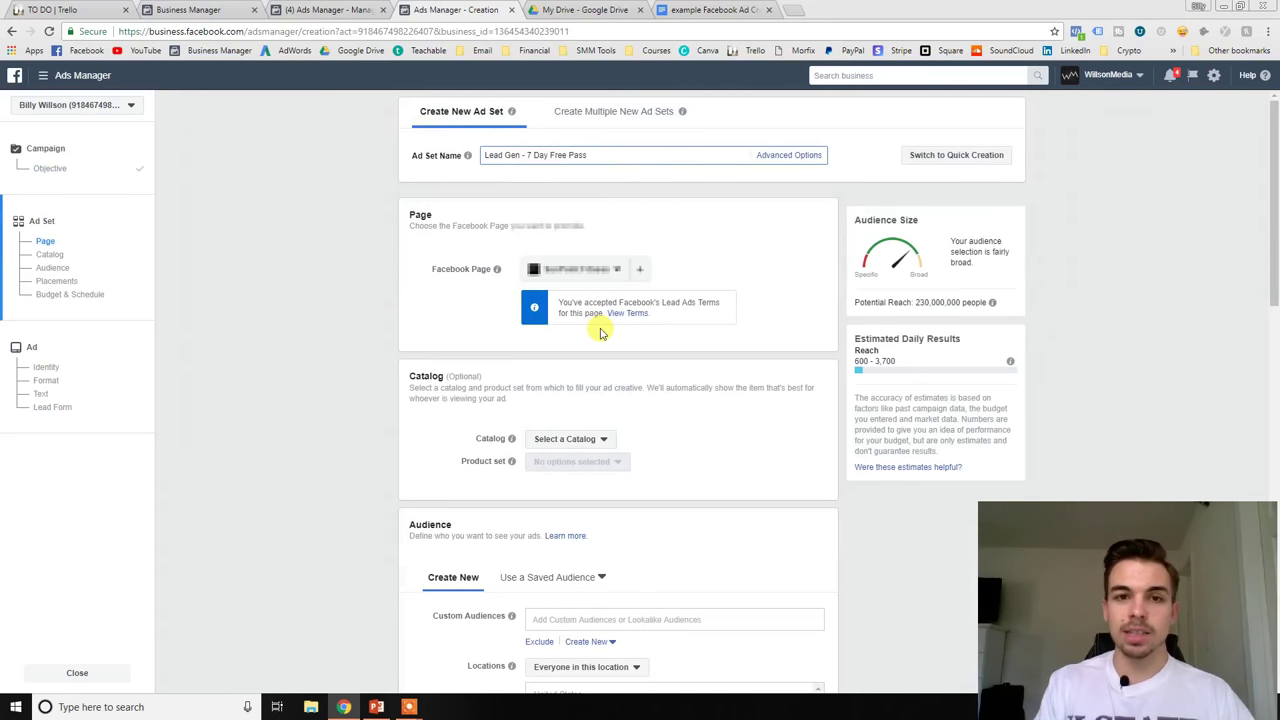
pyautogui.write('Fitness Interests -')
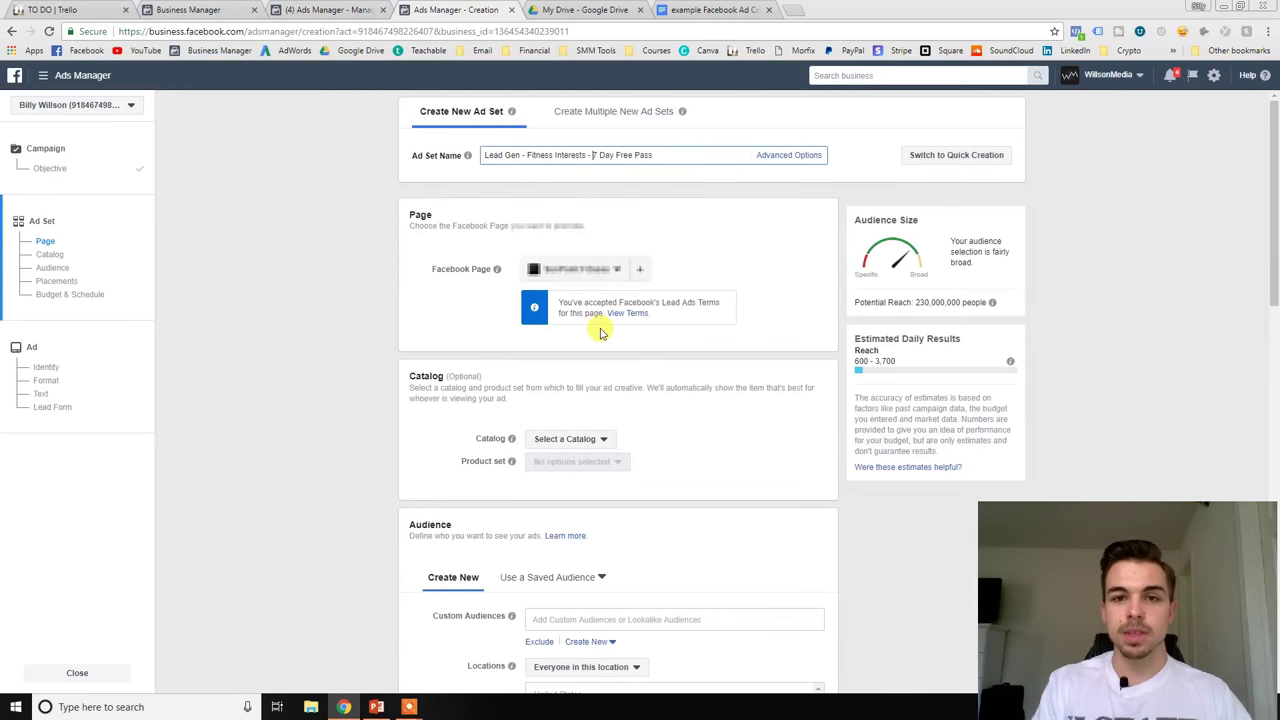
pyautogui.click(654, 188)
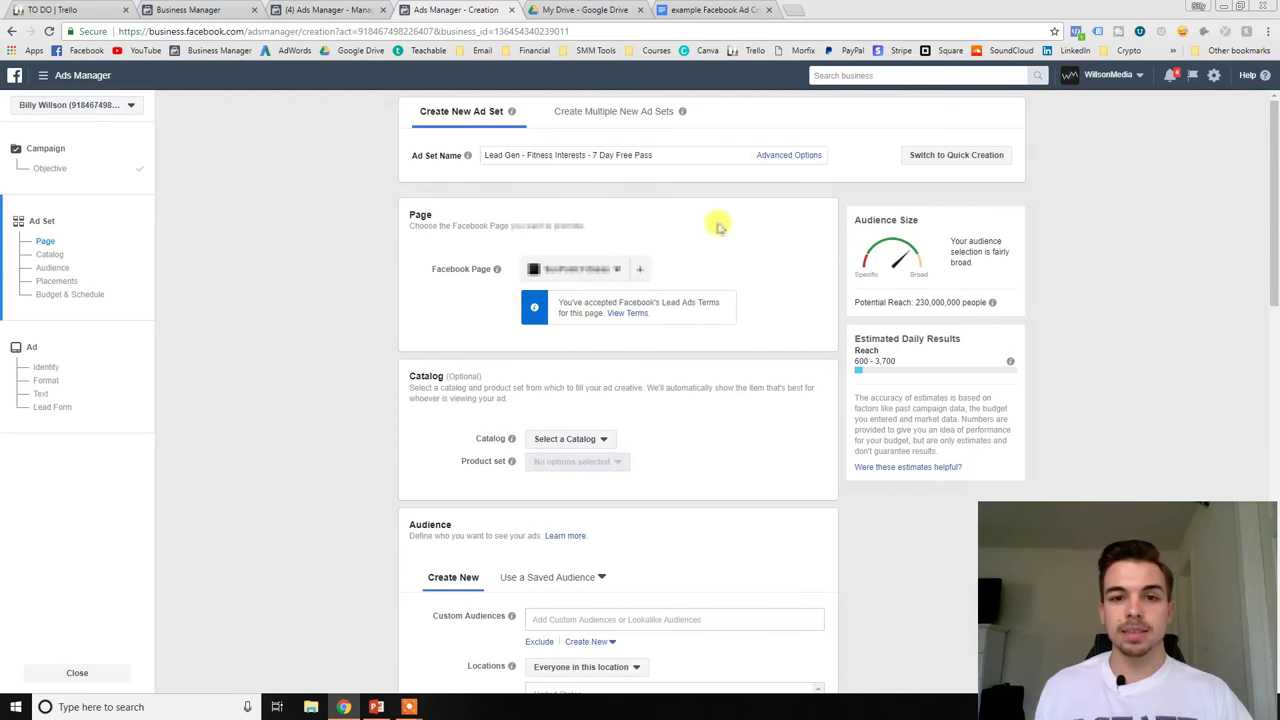
# Look over the ad set page and go through the parts of the ad set name.
pyautogui.scroll(-1, 713, 225)
pyautogui.scroll(-2, 679, 360)
pyautogui.scroll(5, 641, 431)
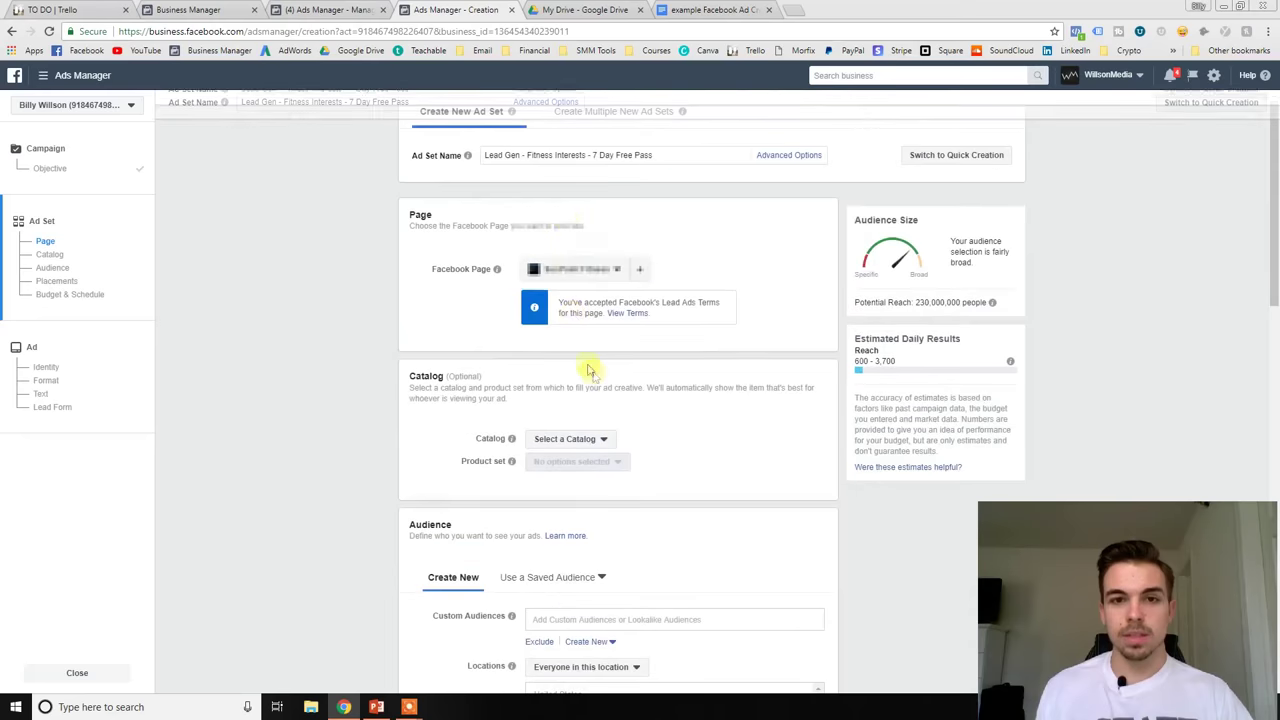
pyautogui.click(487, 156)
pyautogui.moveTo(487, 156); pyautogui.dragTo(660, 157)
pyautogui.click(668, 156)
pyautogui.moveTo(553, 156); pyautogui.dragTo(488, 156)
pyautogui.click(668, 156)
pyautogui.click(655, 155)
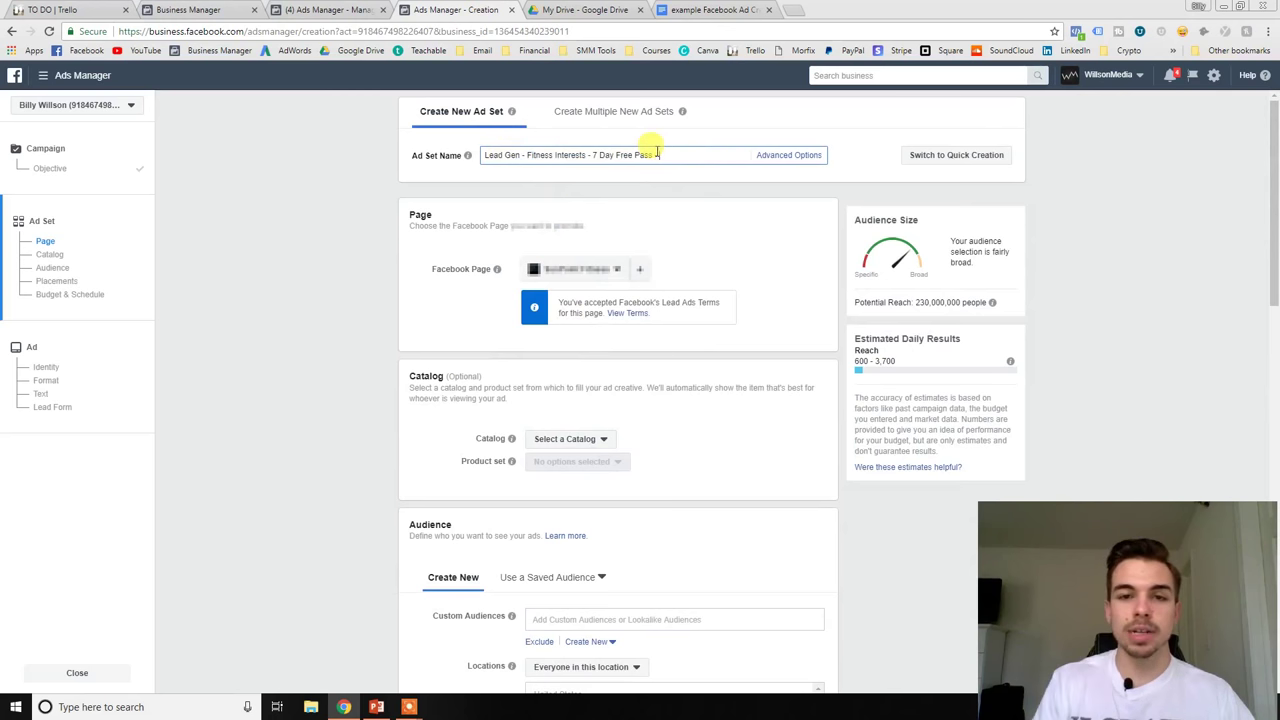
pyautogui.click(704, 200)
# Look over the Custom Audiences options and remove United States from the audience's targeted locations.
pyautogui.scroll(-3, 704, 200)
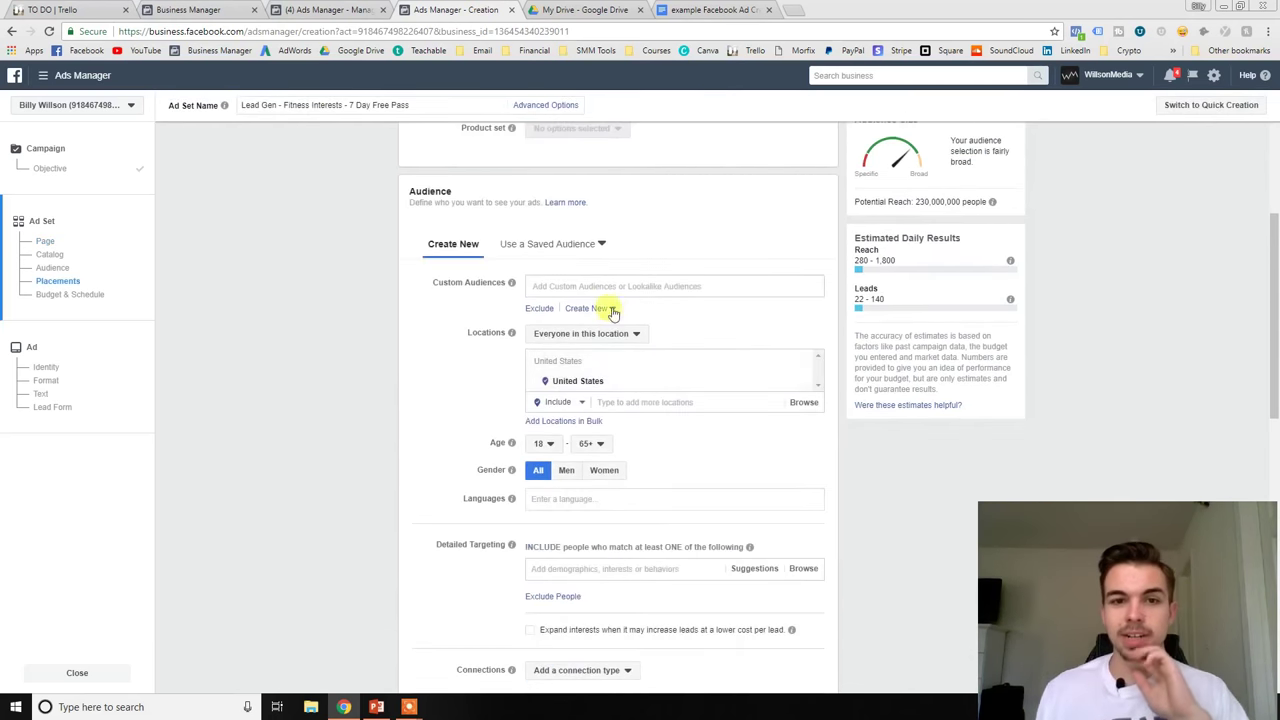
pyautogui.click(598, 288)
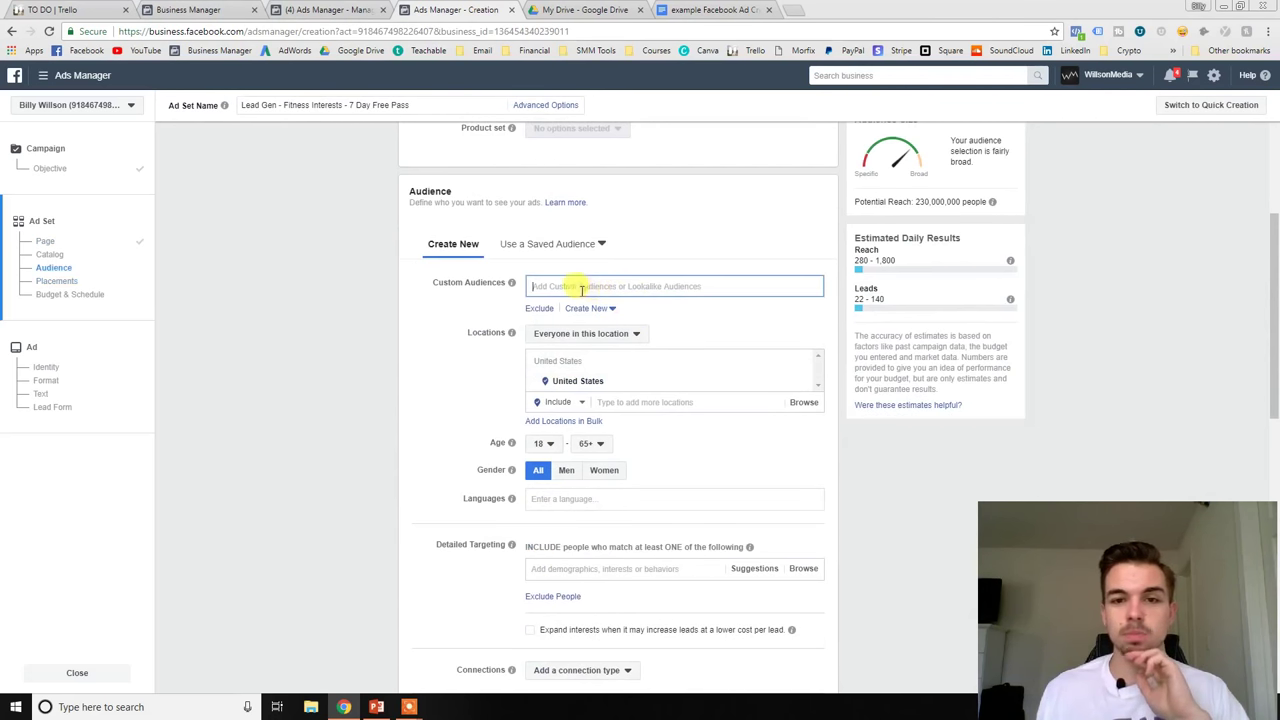
pyautogui.click(587, 318)
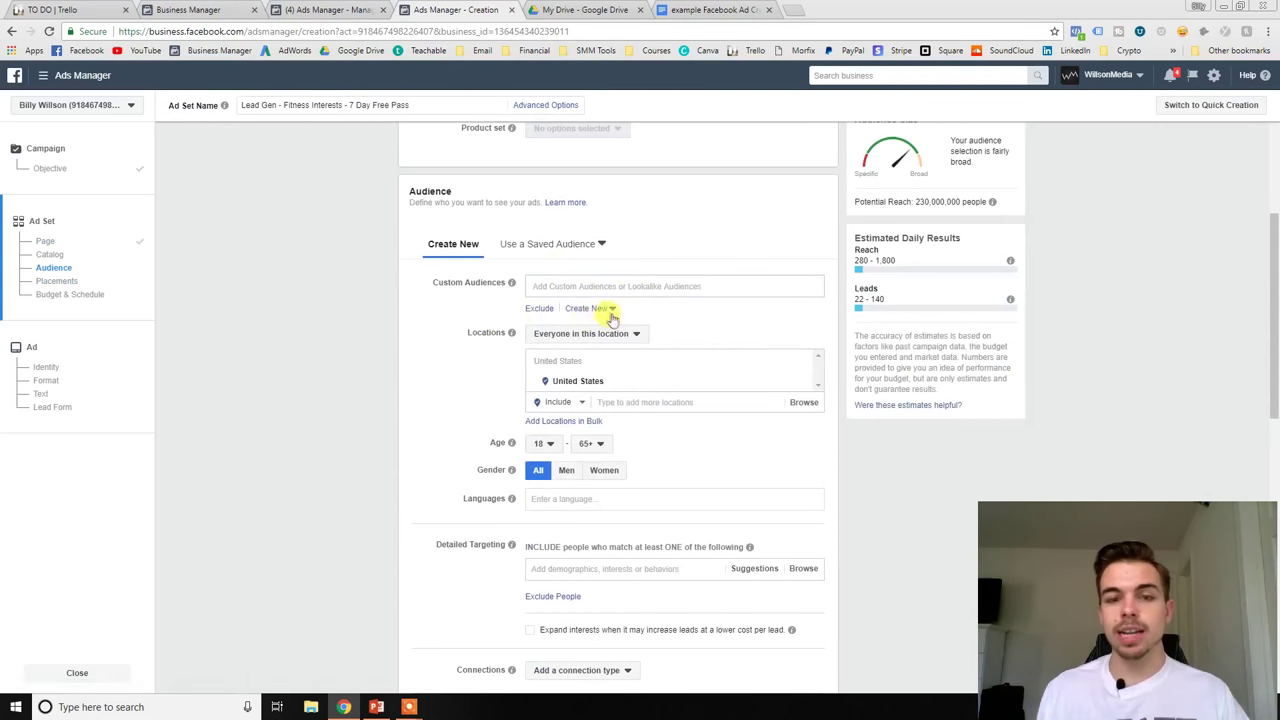
pyautogui.scroll(-1, 620, 280)
pyautogui.click(620, 270)
pyautogui.click(622, 267)
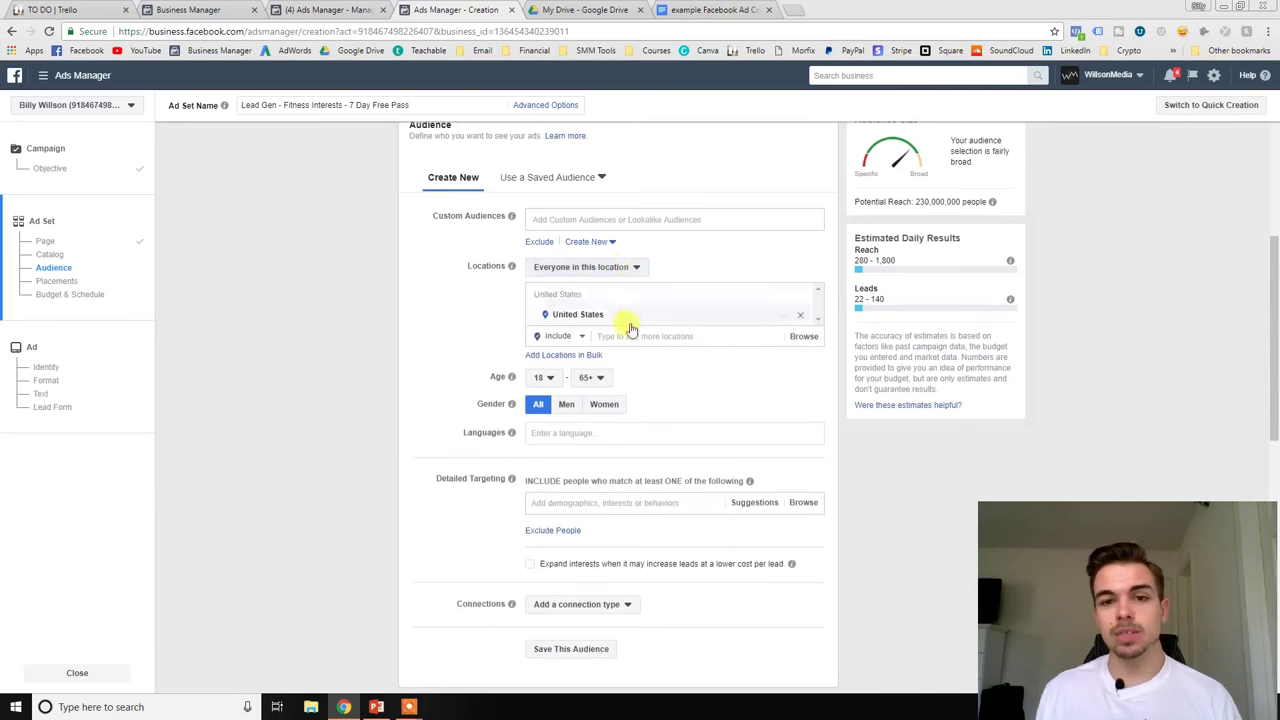
pyautogui.click(797, 320)
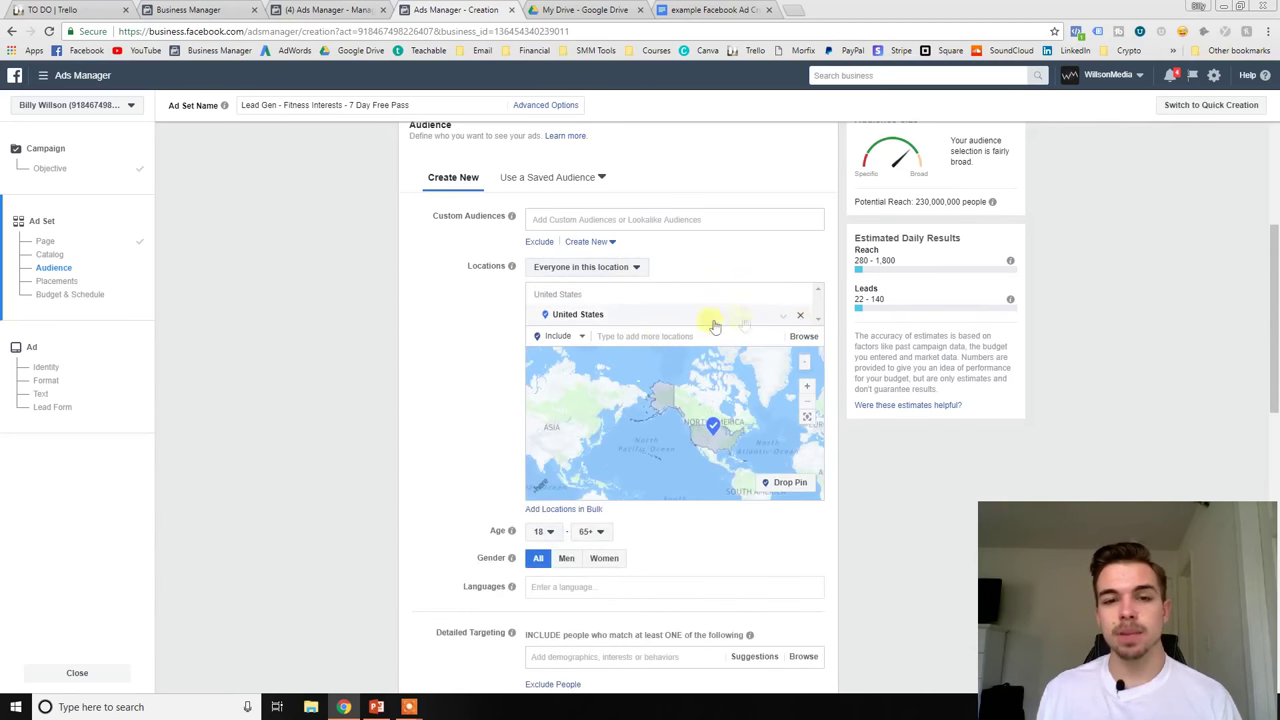
pyautogui.click(655, 333)
pyautogui.scroll(-1, 665, 290)
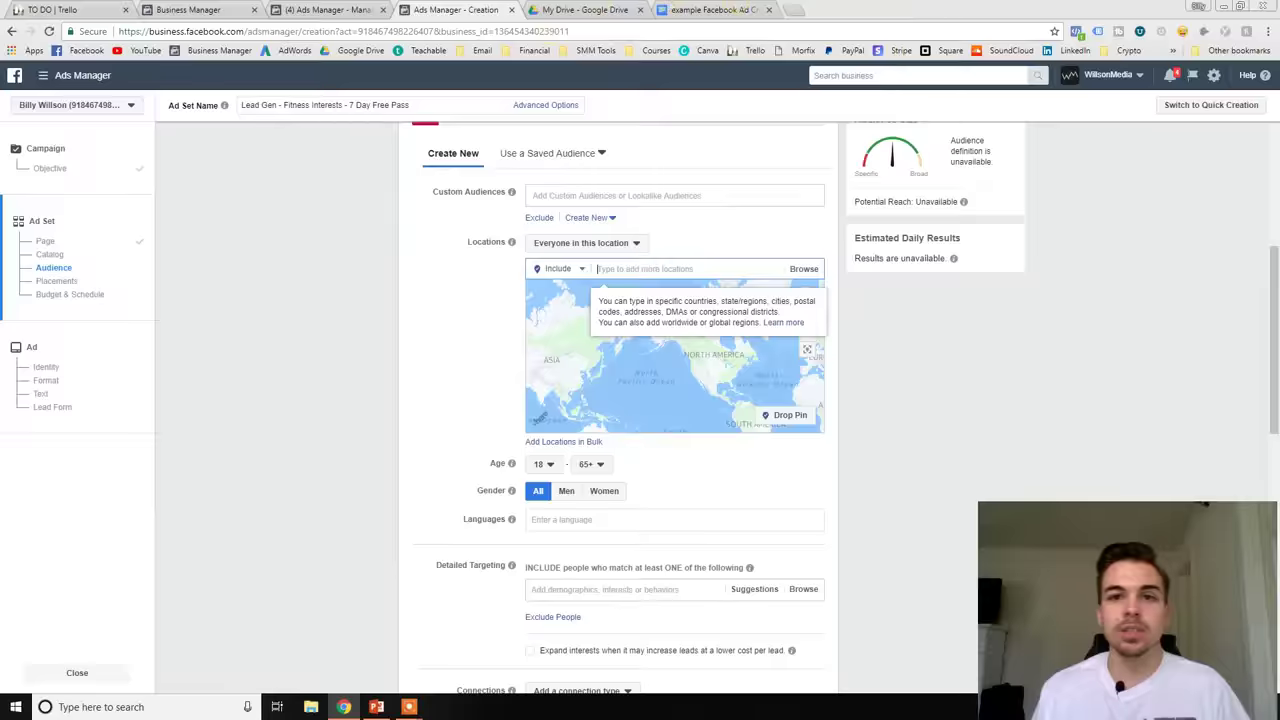
# Review the ideal customer's age and interests in the "example Facebook Ad Creation Template" document, and return to the Ads Manager ad set.
pyautogui.click(664, 10)
pyautogui.scroll(-3, 598, 356)
pyautogui.scroll(3, 601, 276)
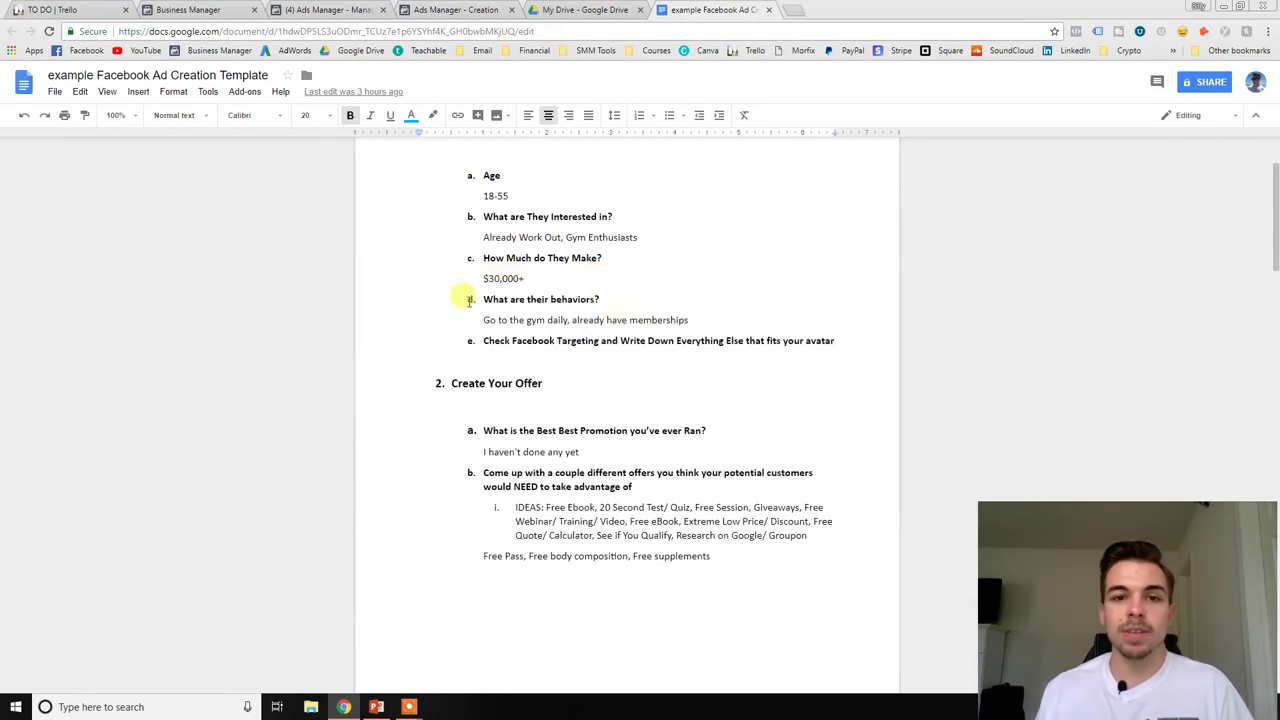
pyautogui.moveTo(484, 370); pyautogui.dragTo(618, 370)
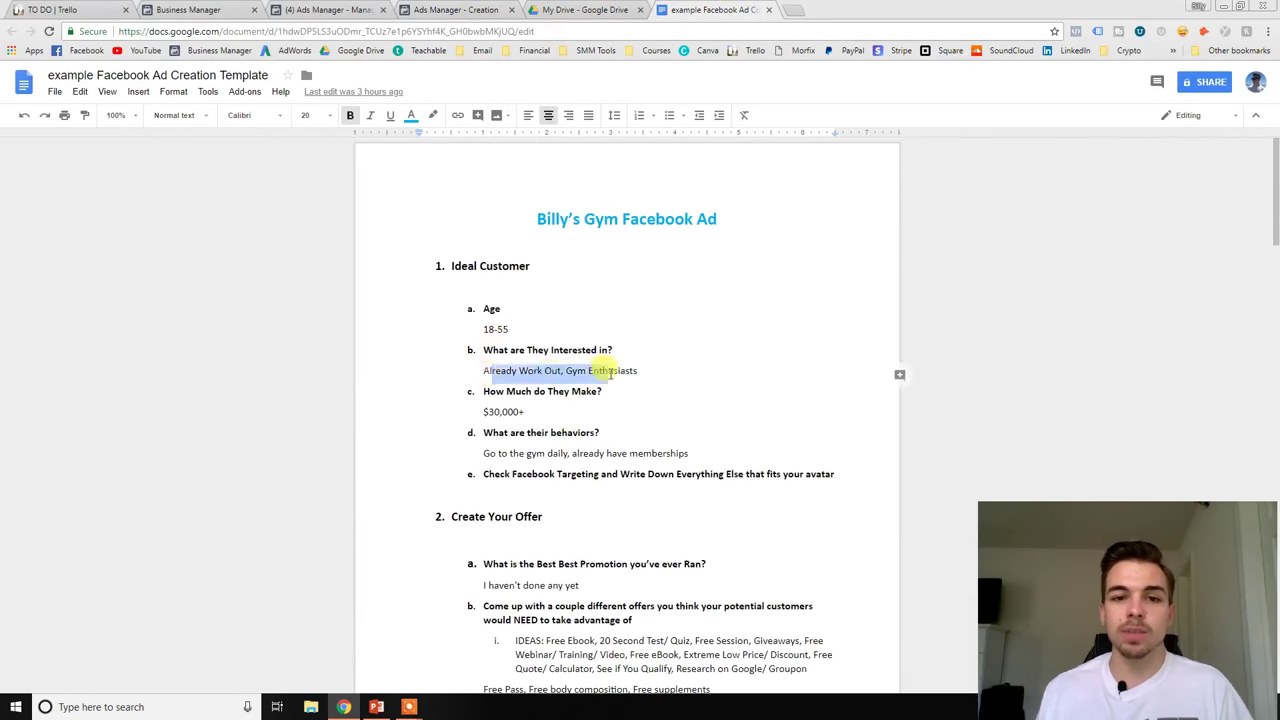
pyautogui.click(585, 10)
pyautogui.click(456, 10)
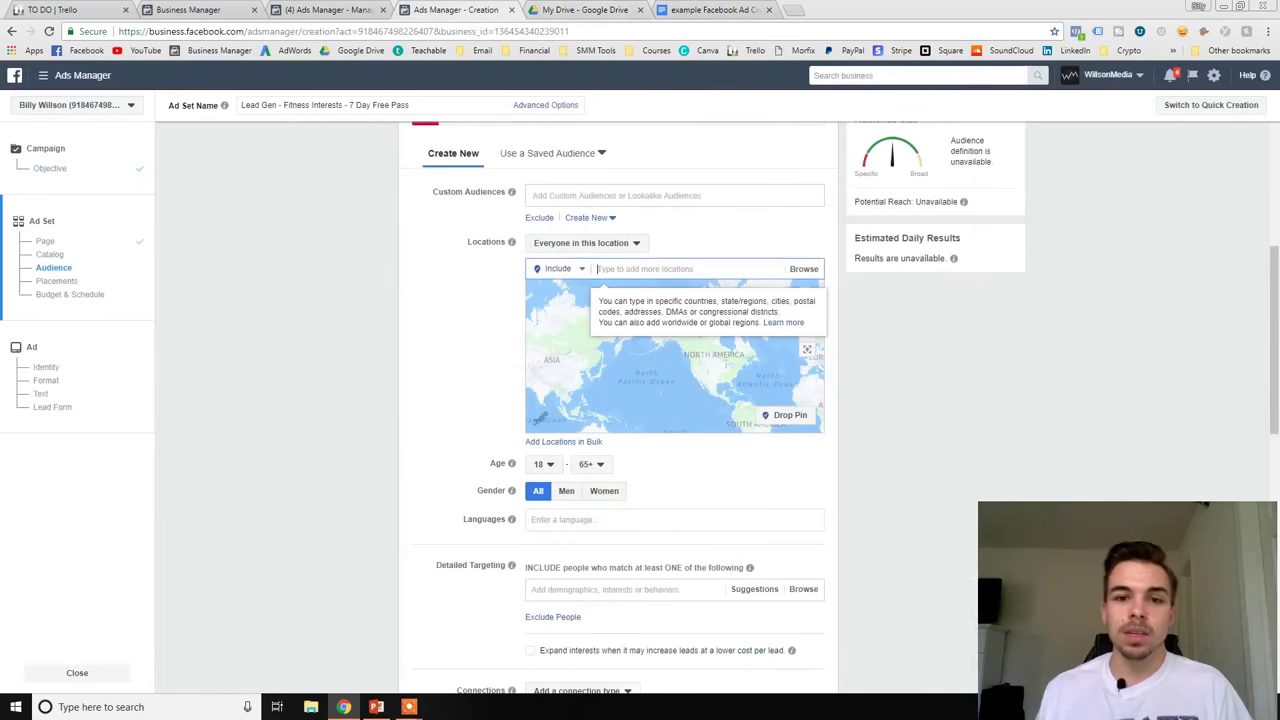
# Set the audience's maximum age to 55 and, after trying Men, set its gender back to All.
pyautogui.click(491, 400)
pyautogui.click(591, 465)
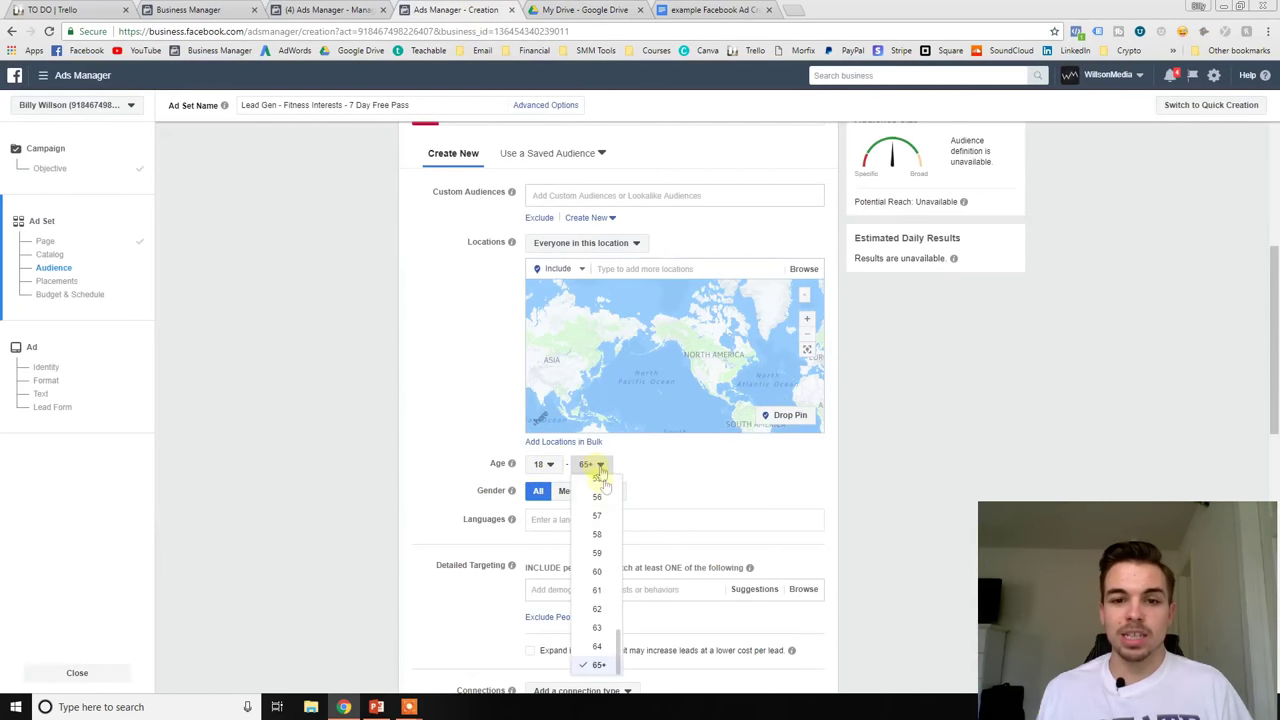
pyautogui.press('Return')
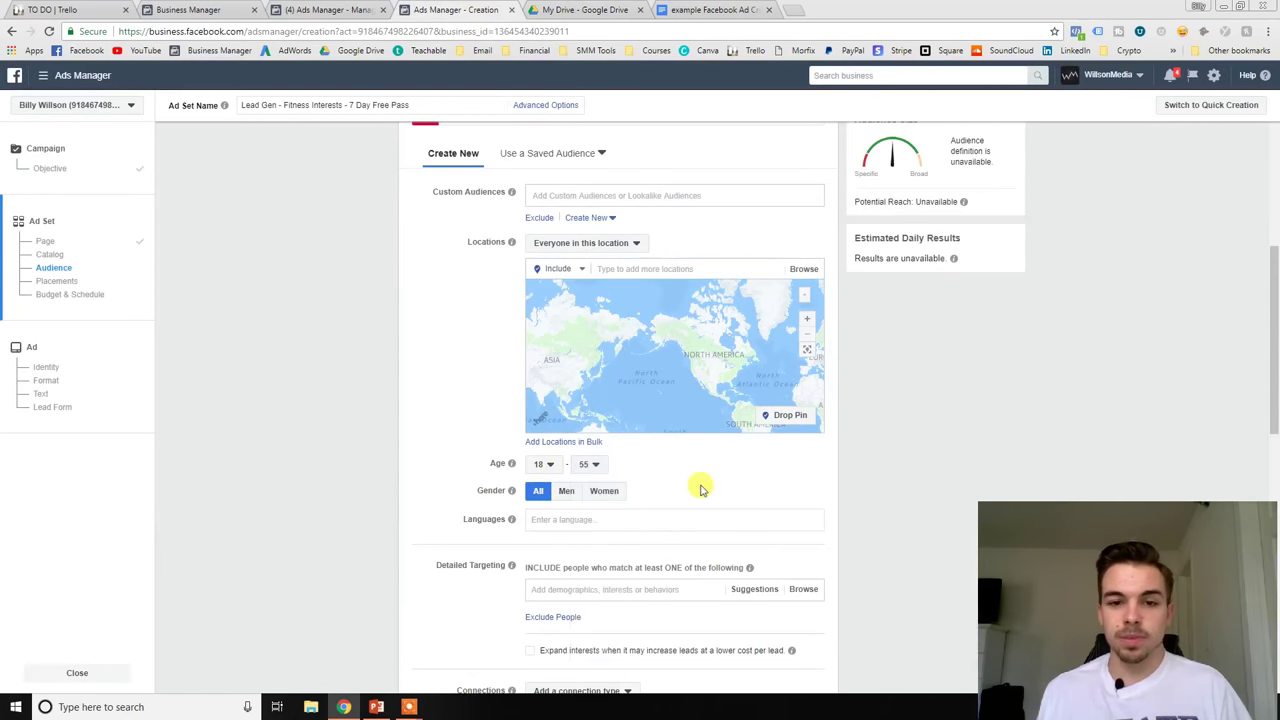
pyautogui.scroll(-2, 680, 470)
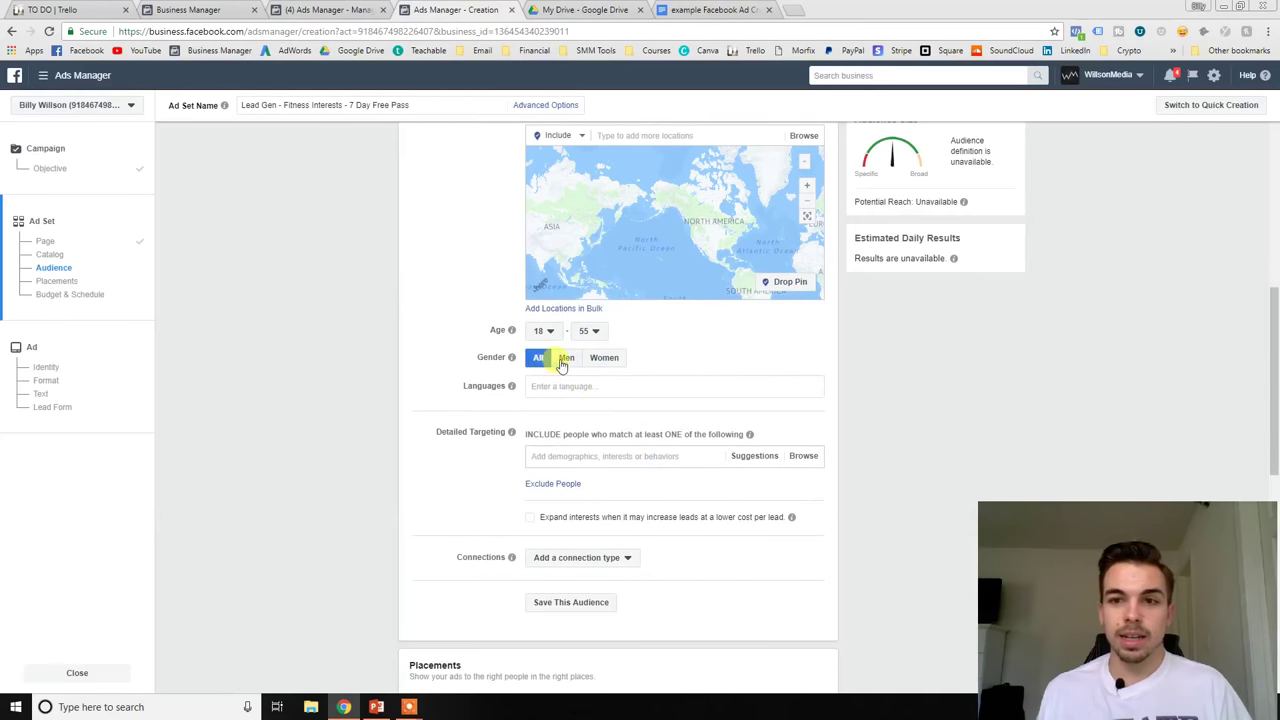
pyautogui.click(568, 361)
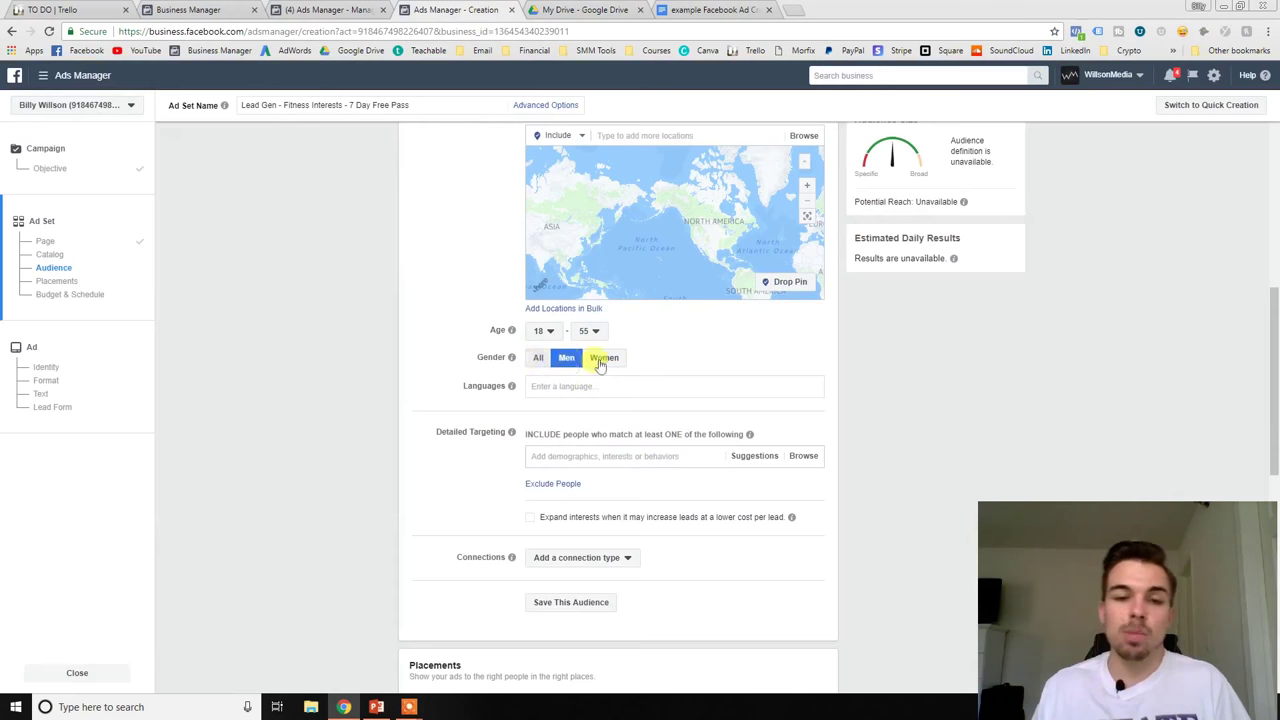
pyautogui.click(539, 358)
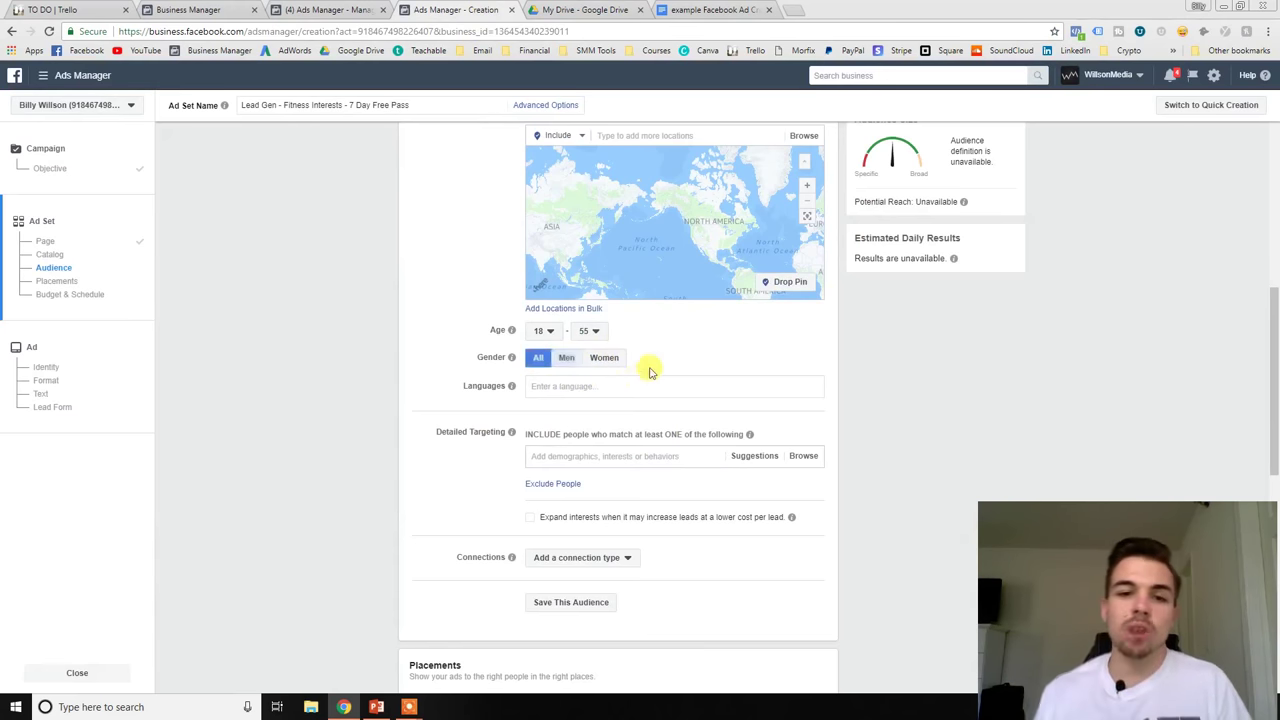
# Search the detailed targeting for "fitness" and include the Physical fitness interest.
pyautogui.scroll(-1, 700, 372)
pyautogui.click(677, 390)
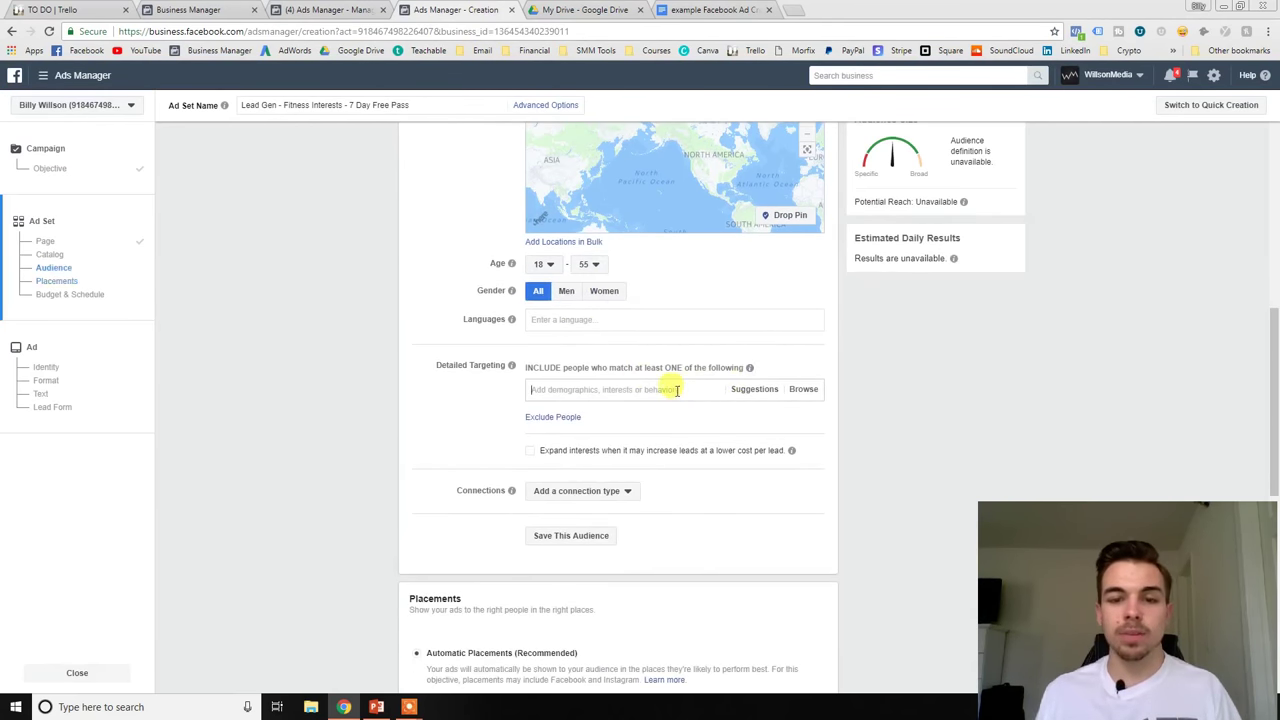
pyautogui.scroll(-1, 690, 380)
pyautogui.write('fitness')
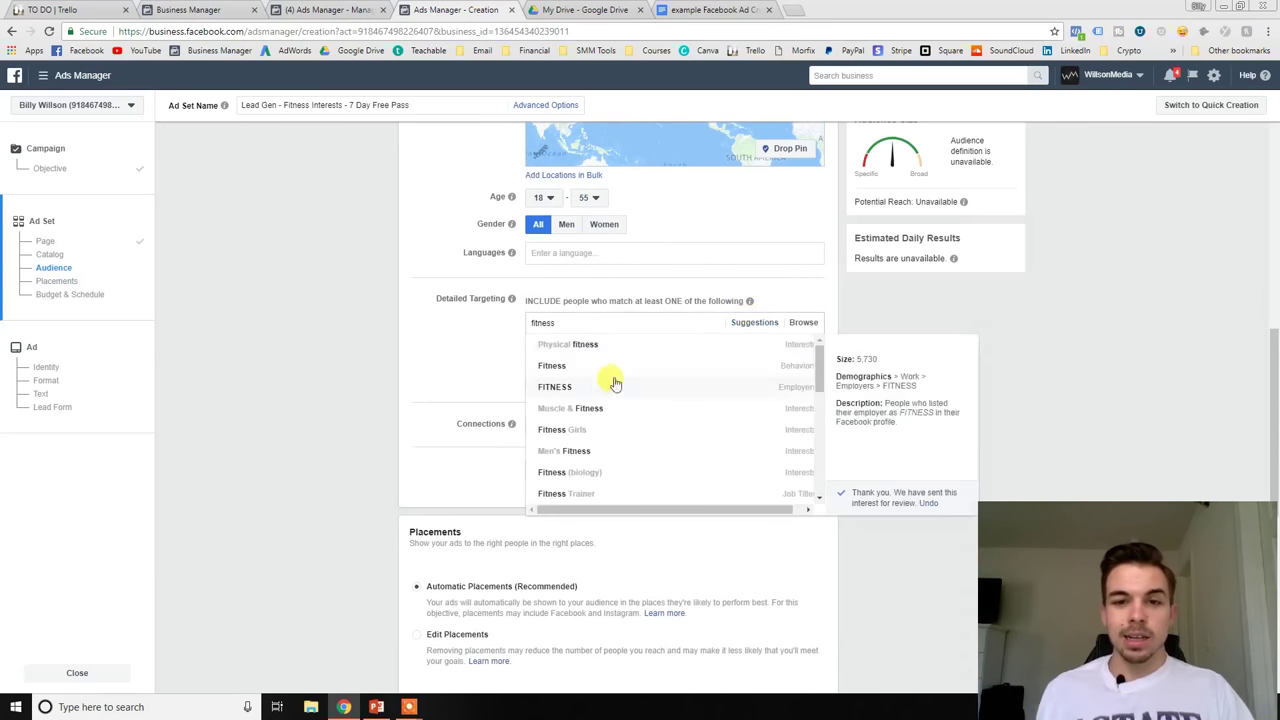
pyautogui.click(617, 350)
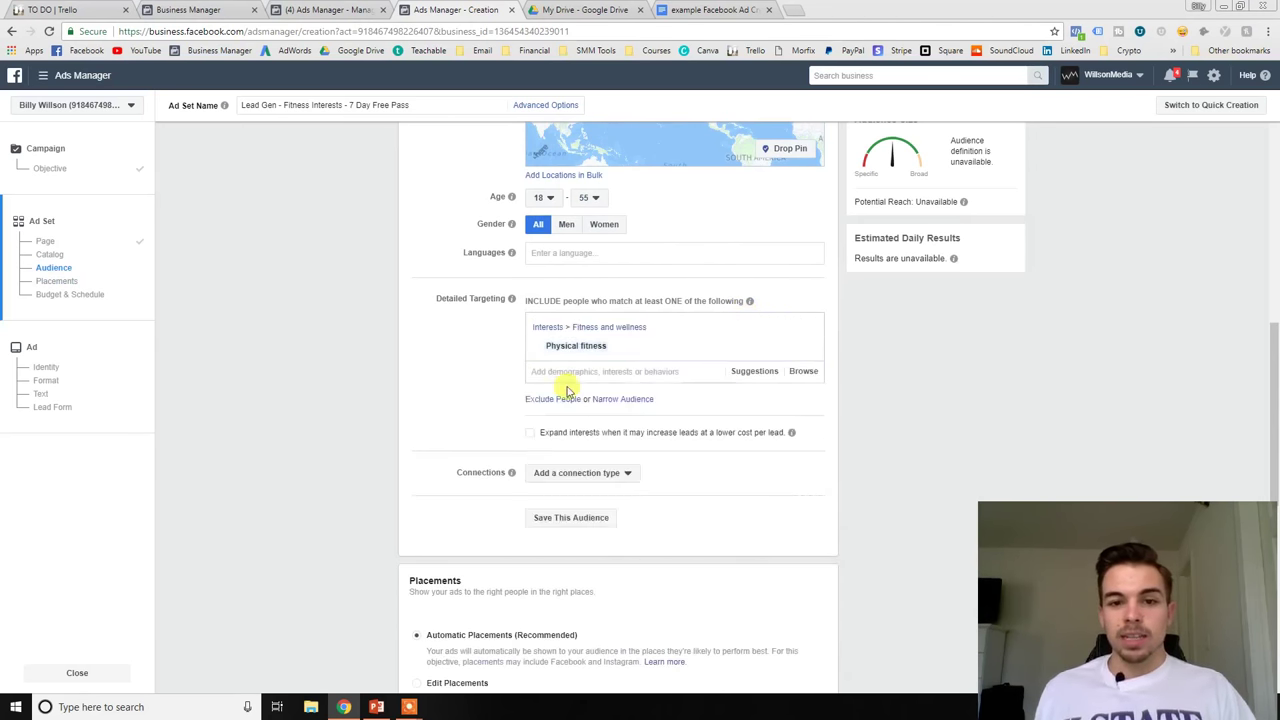
# Narrow the audience to people who must also match the Bodybuilding interest.
pyautogui.click(622, 399)
pyautogui.click(625, 420)
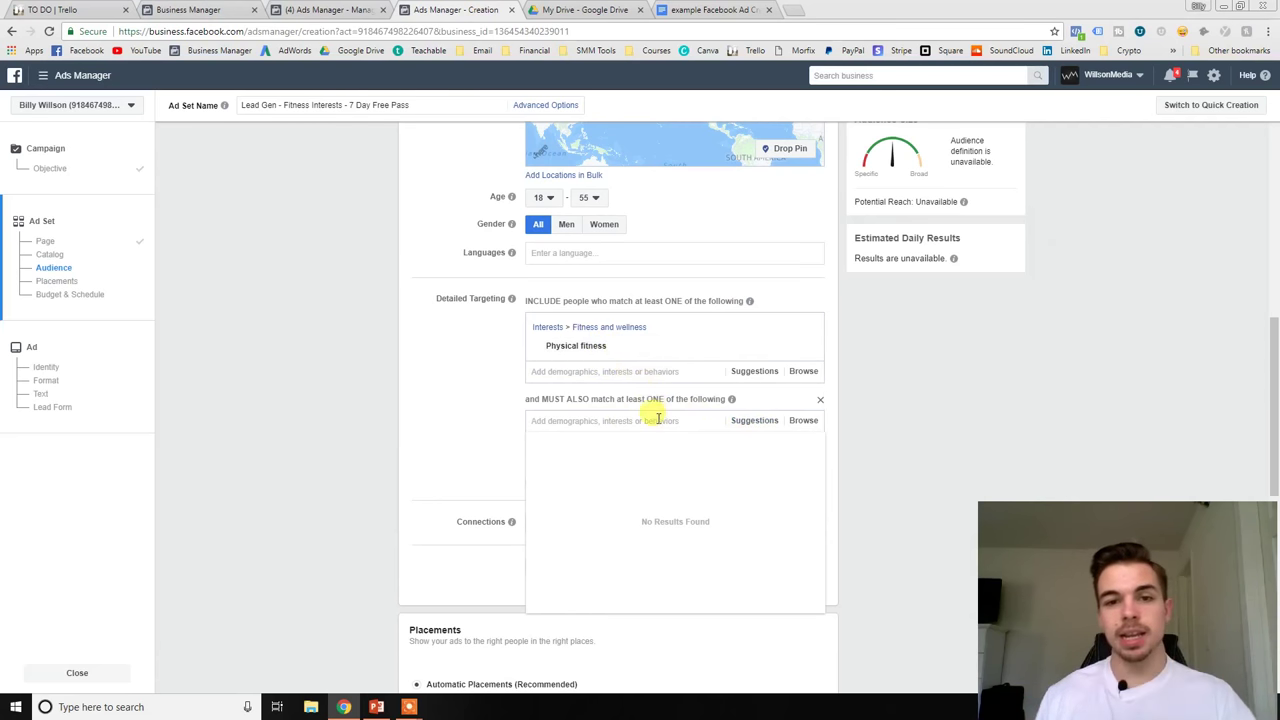
pyautogui.write('fitness')
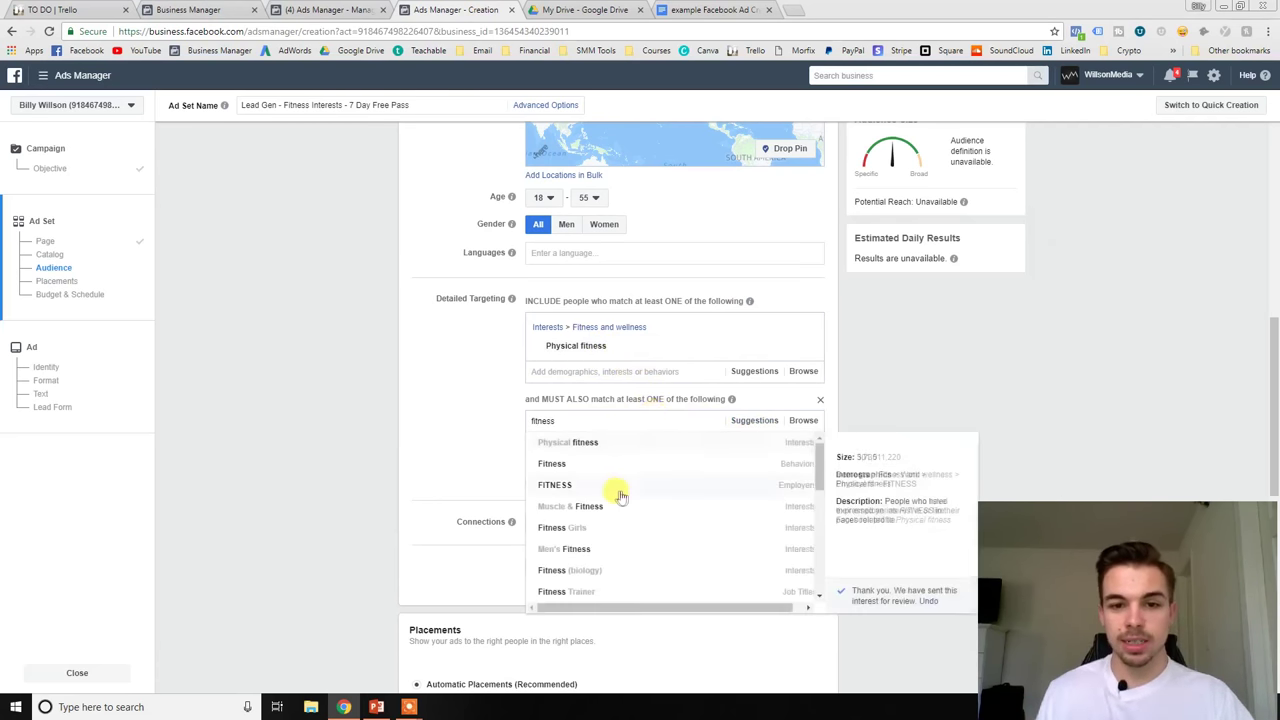
pyautogui.click(519, 417)
pyautogui.write('body')
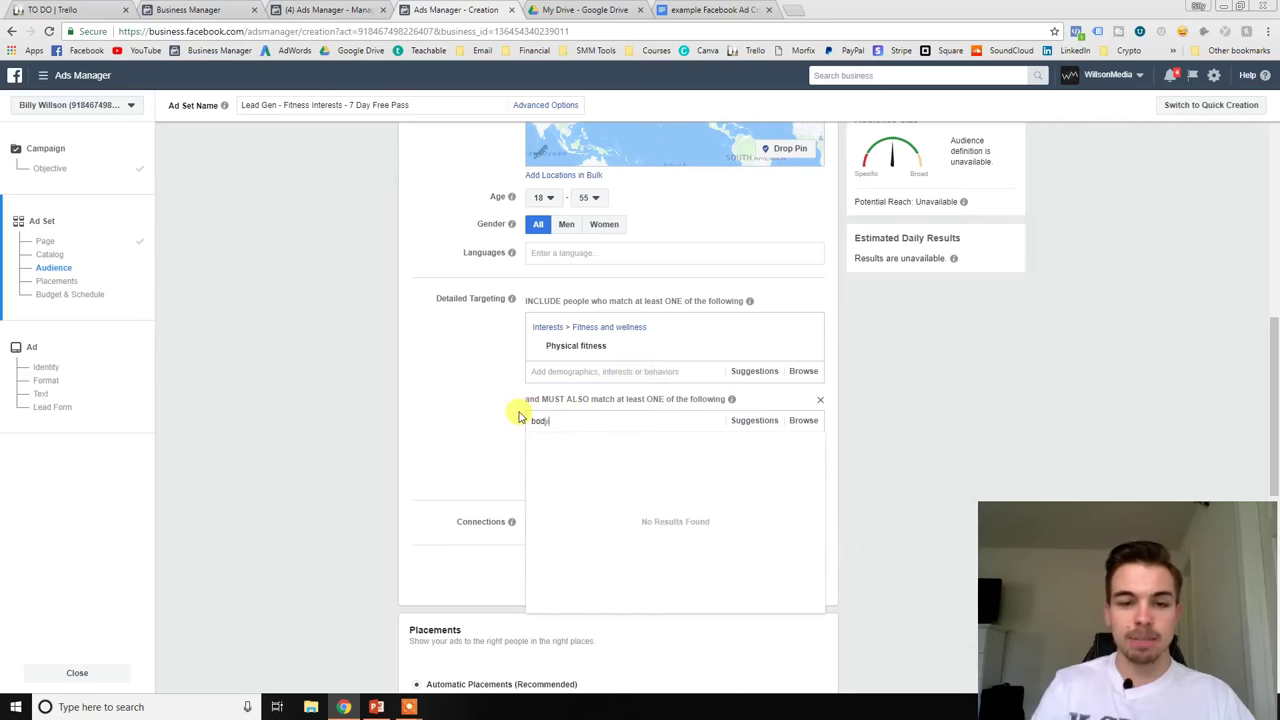
pyautogui.write('building')
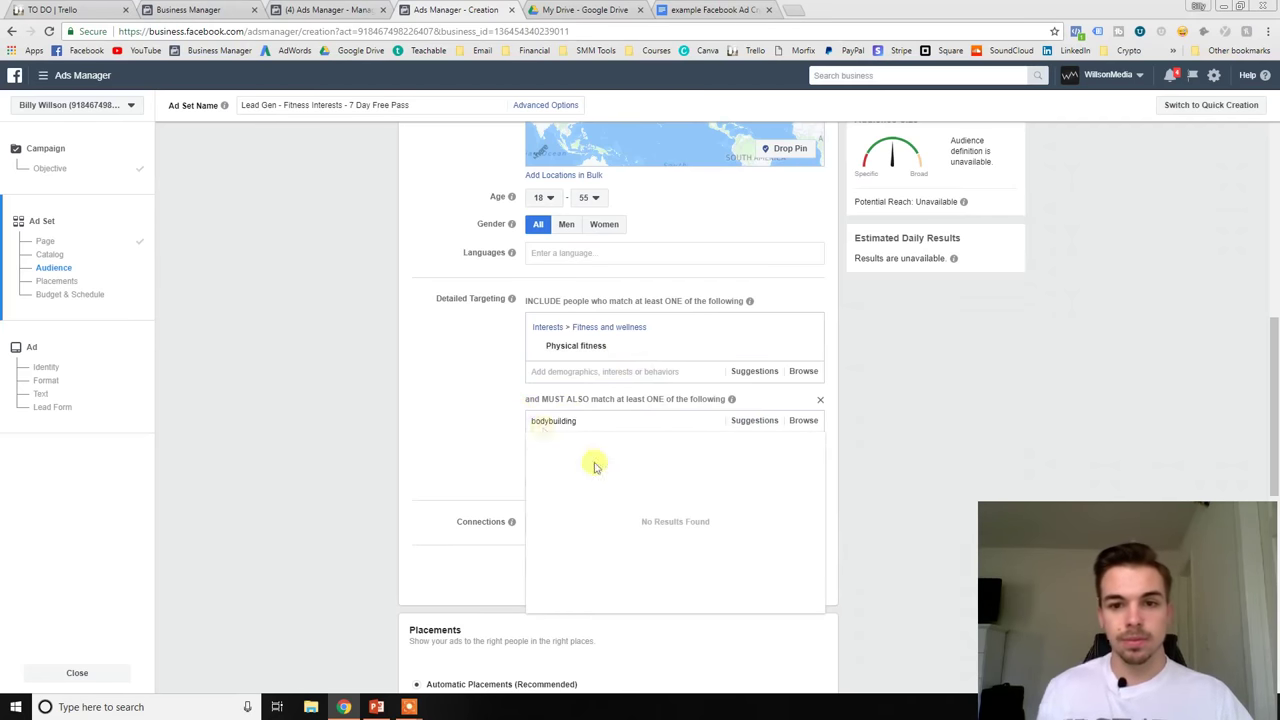
pyautogui.click(590, 447)
# Target Olathe, Kansas as the audience location with a radius of 10 mi.
pyautogui.scroll(2, 600, 400)
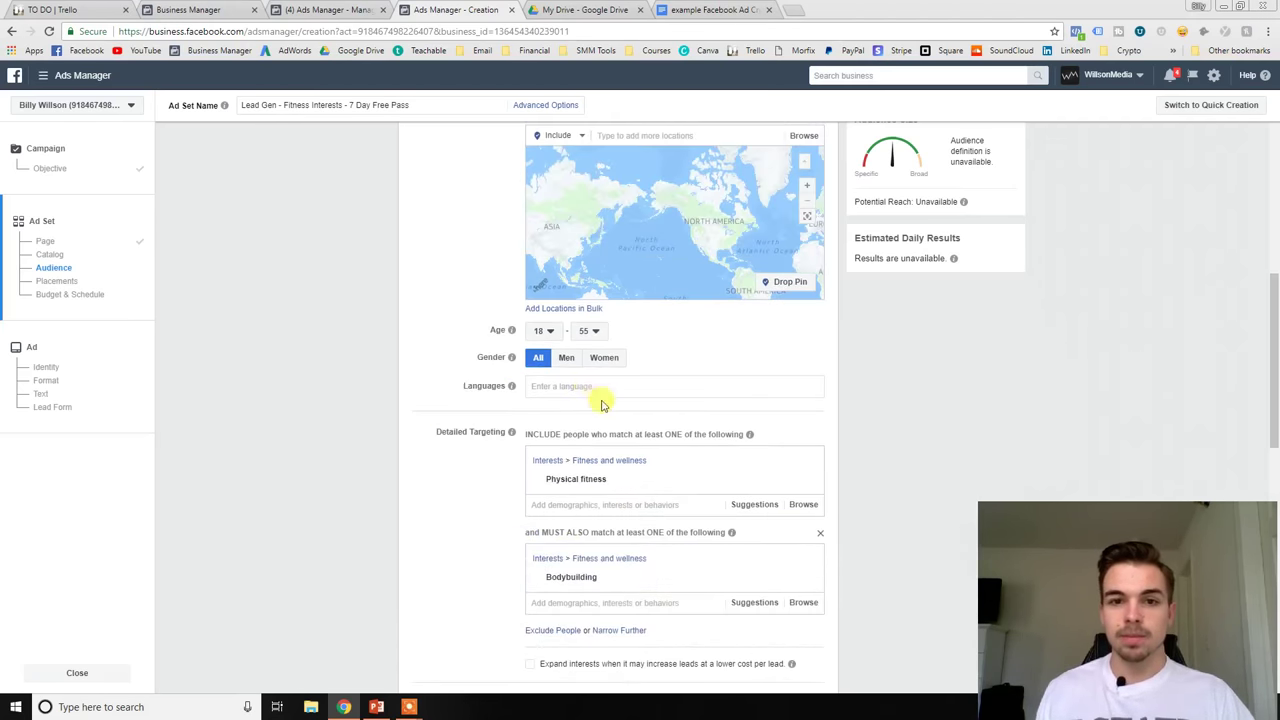
pyautogui.scroll(2, 606, 405)
pyautogui.write('oak')
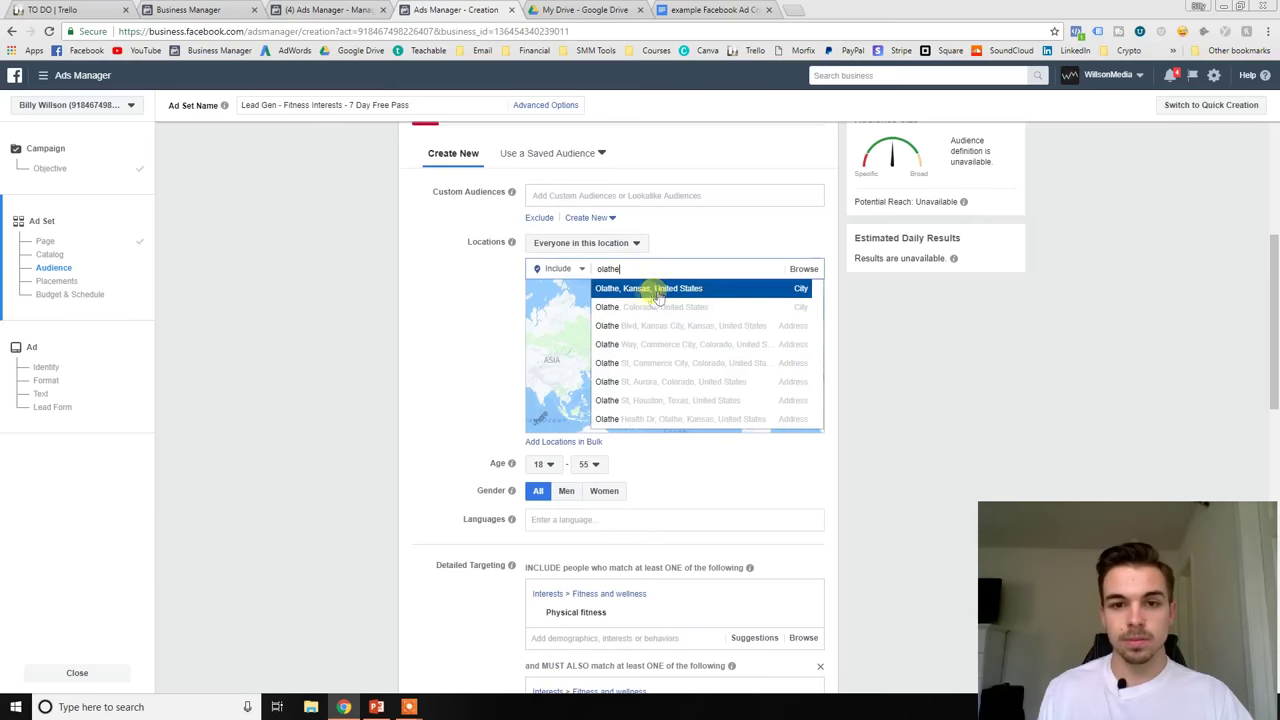
pyautogui.click(659, 290)
pyautogui.click(650, 291)
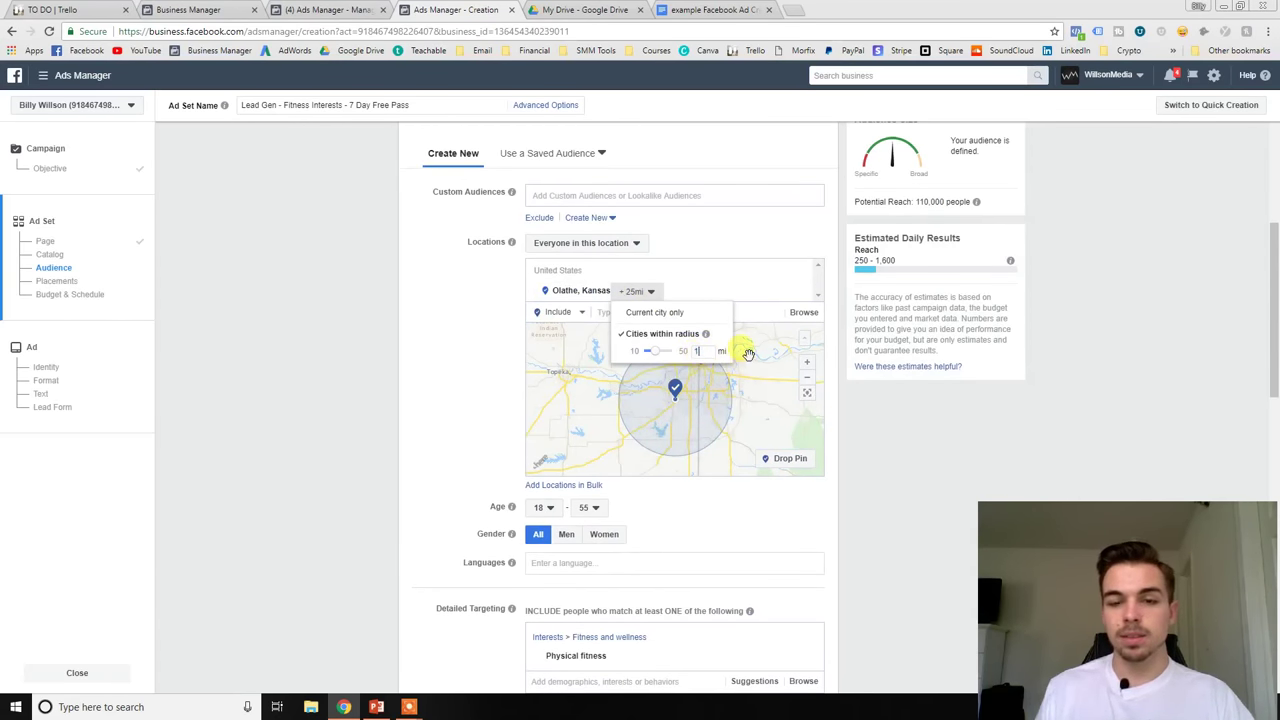
pyautogui.write('10')
pyautogui.click(748, 354)
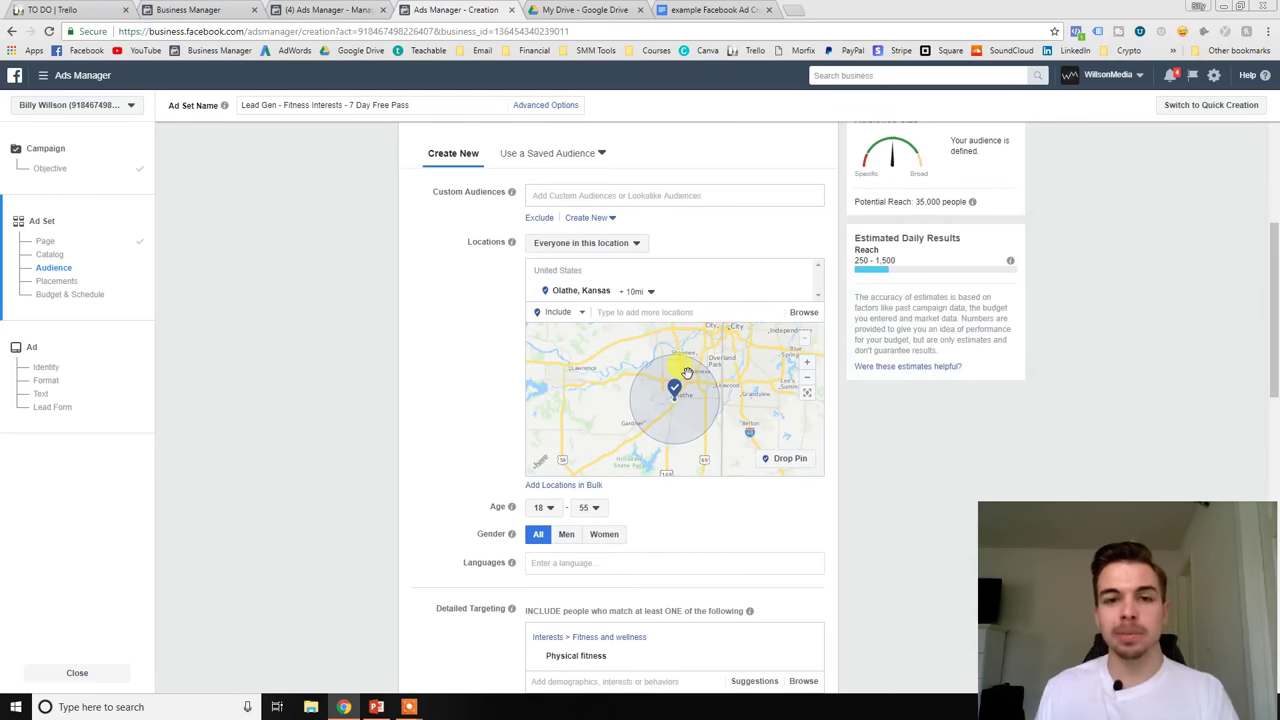
# Check the potential reach against the chosen interests, and remove Bodybuilding and Physical fitness from the detailed targeting.
pyautogui.scroll(-3, 500, 360)
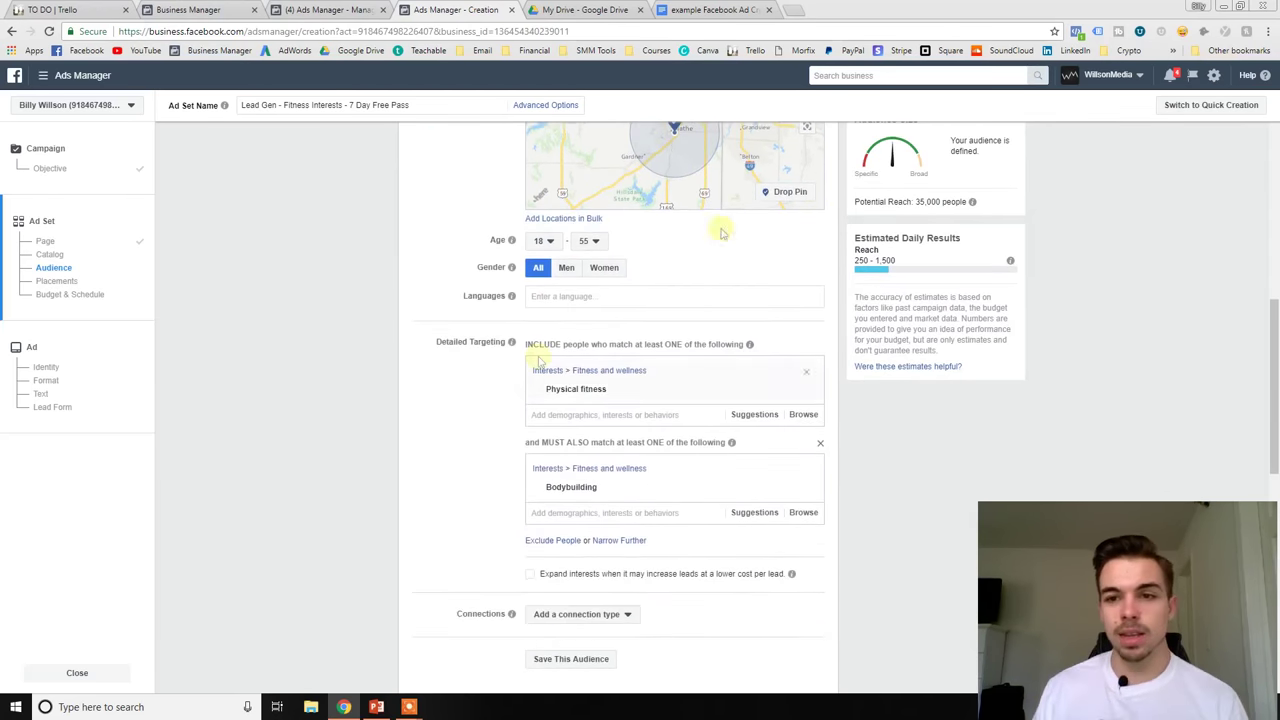
pyautogui.moveTo(640, 376)
pyautogui.scroll(-1, 587, 398)
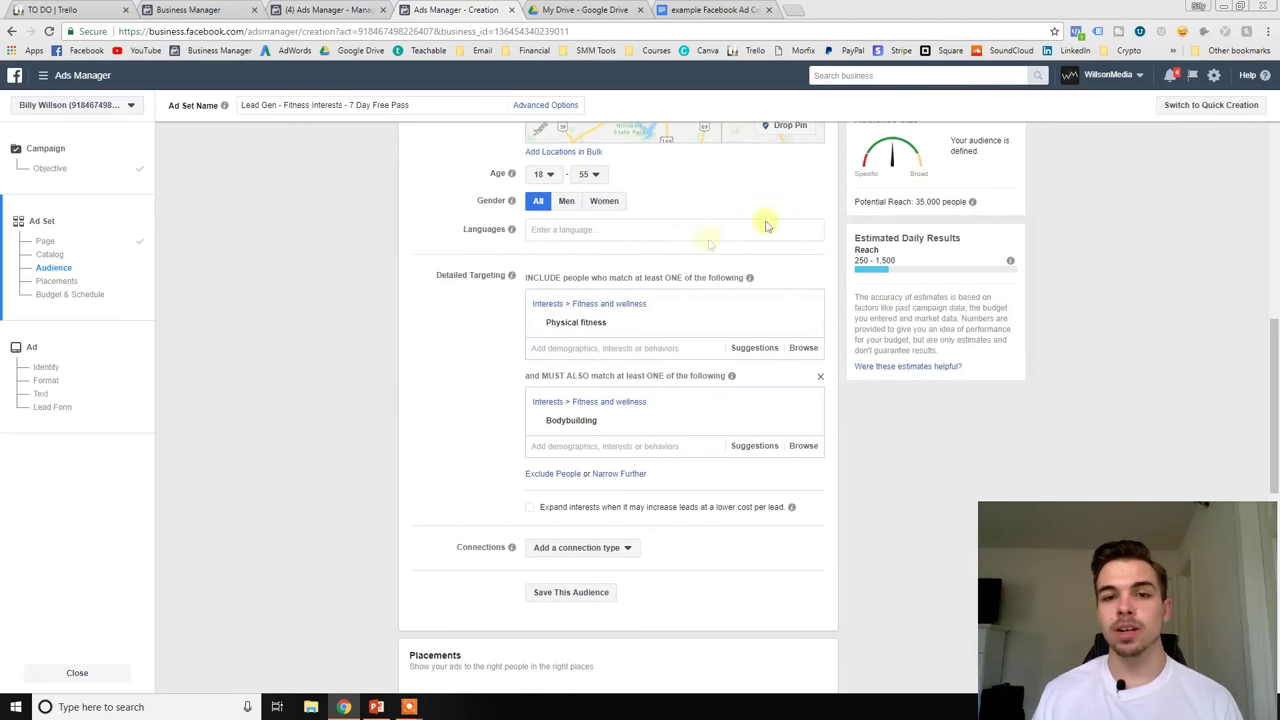
pyautogui.moveTo(618, 323)
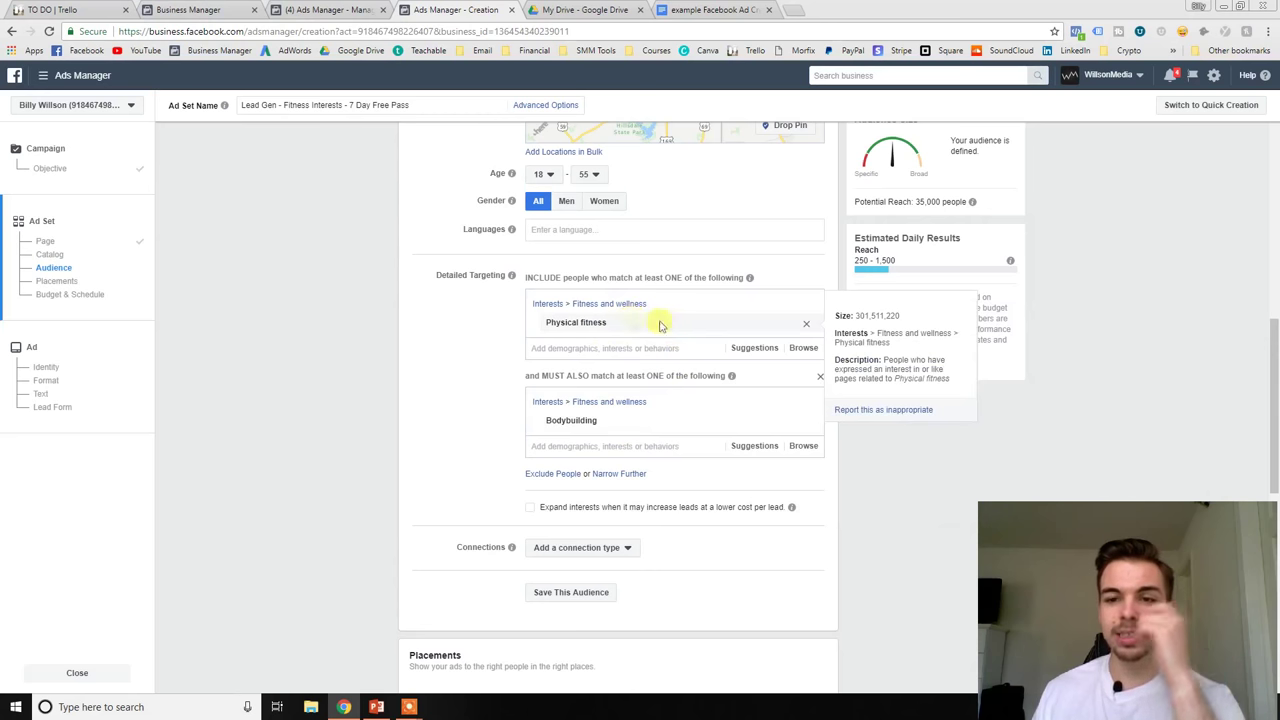
pyautogui.moveTo(620, 415)
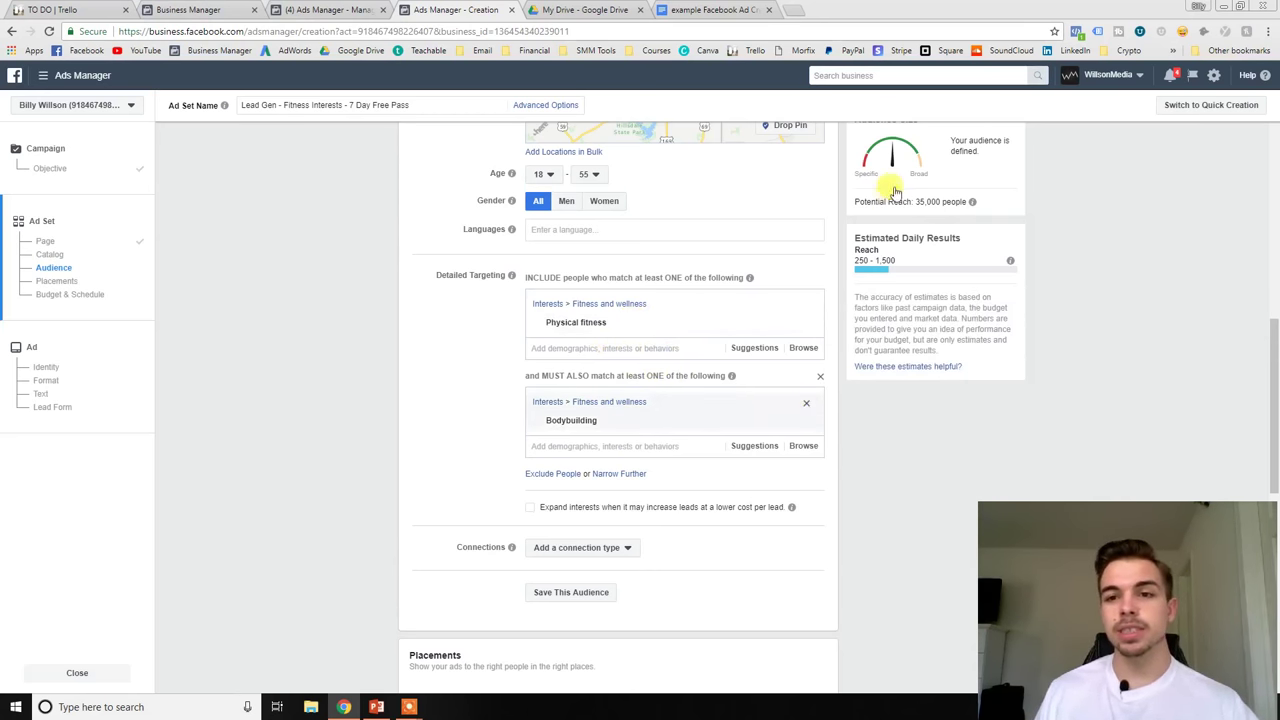
pyautogui.click(807, 407)
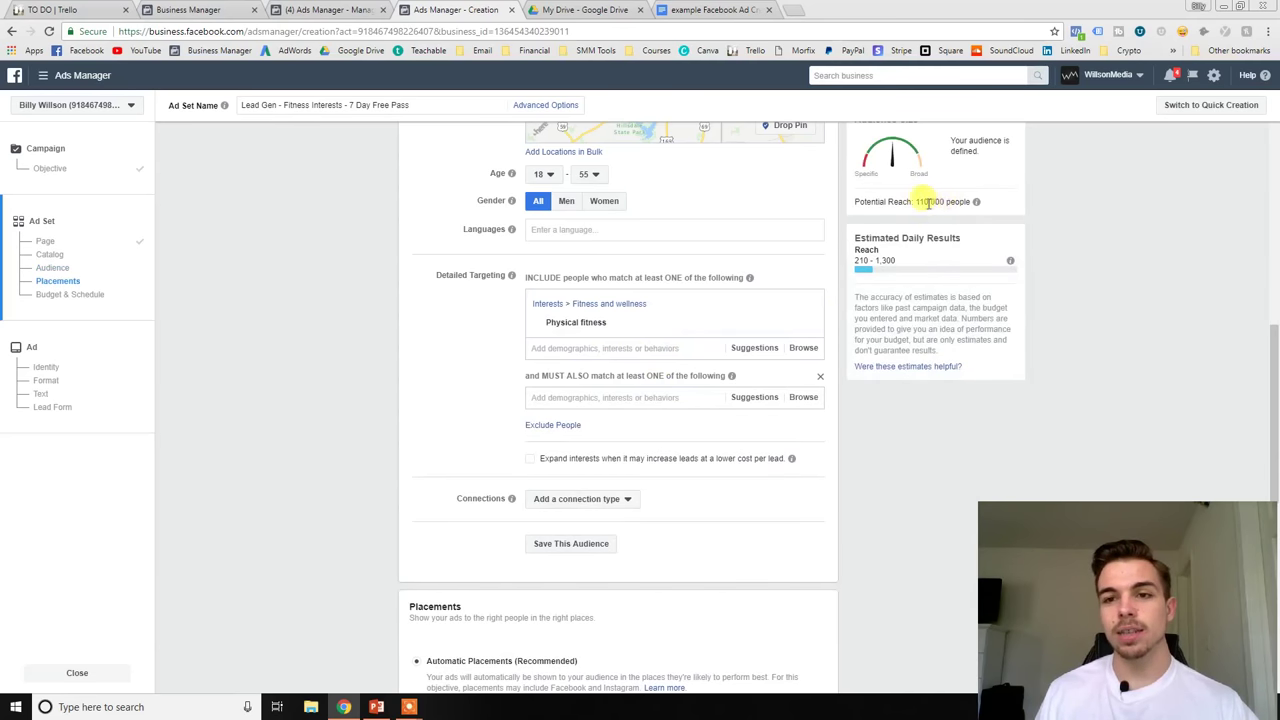
pyautogui.moveTo(976, 201)
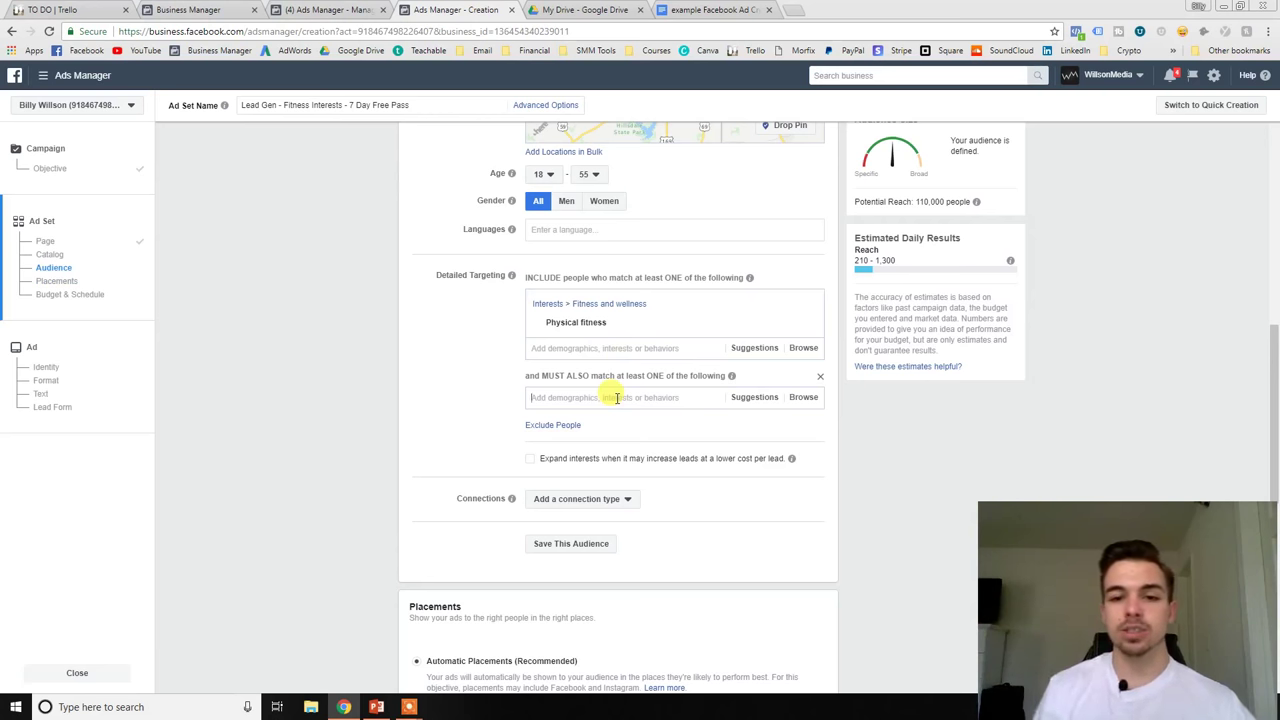
pyautogui.moveTo(805, 323)
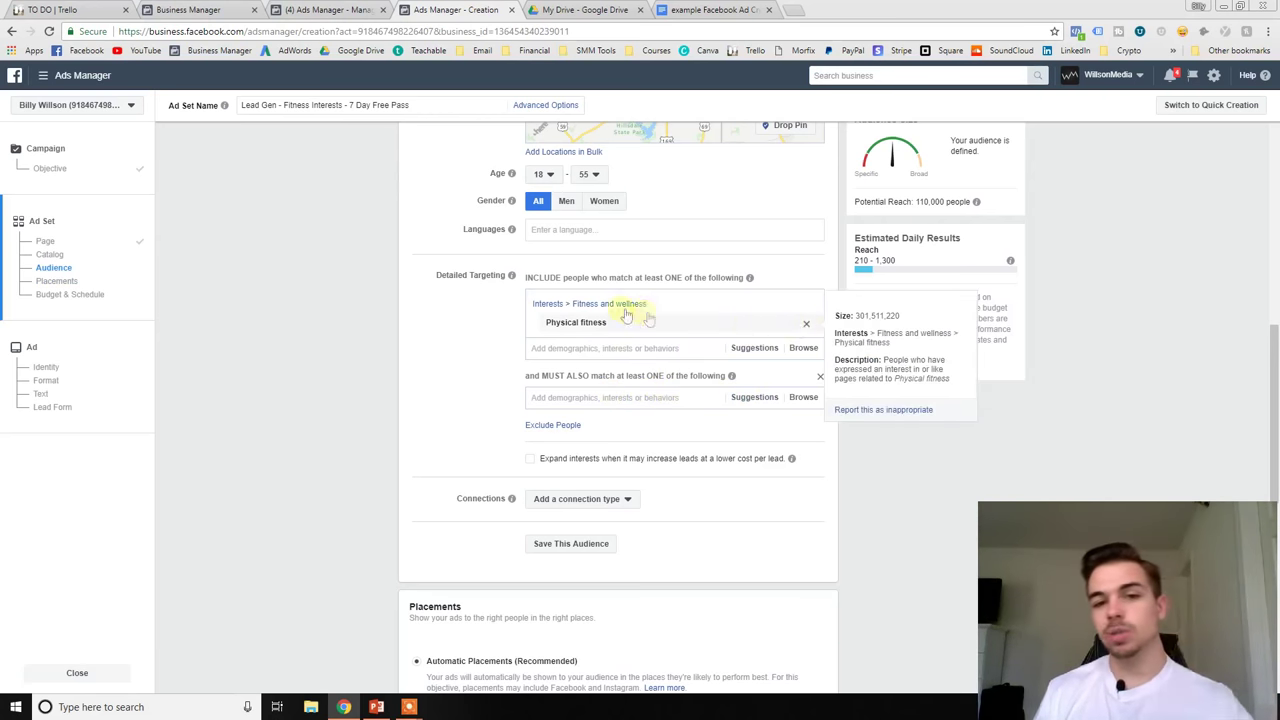
pyautogui.scroll(5, 632, 340)
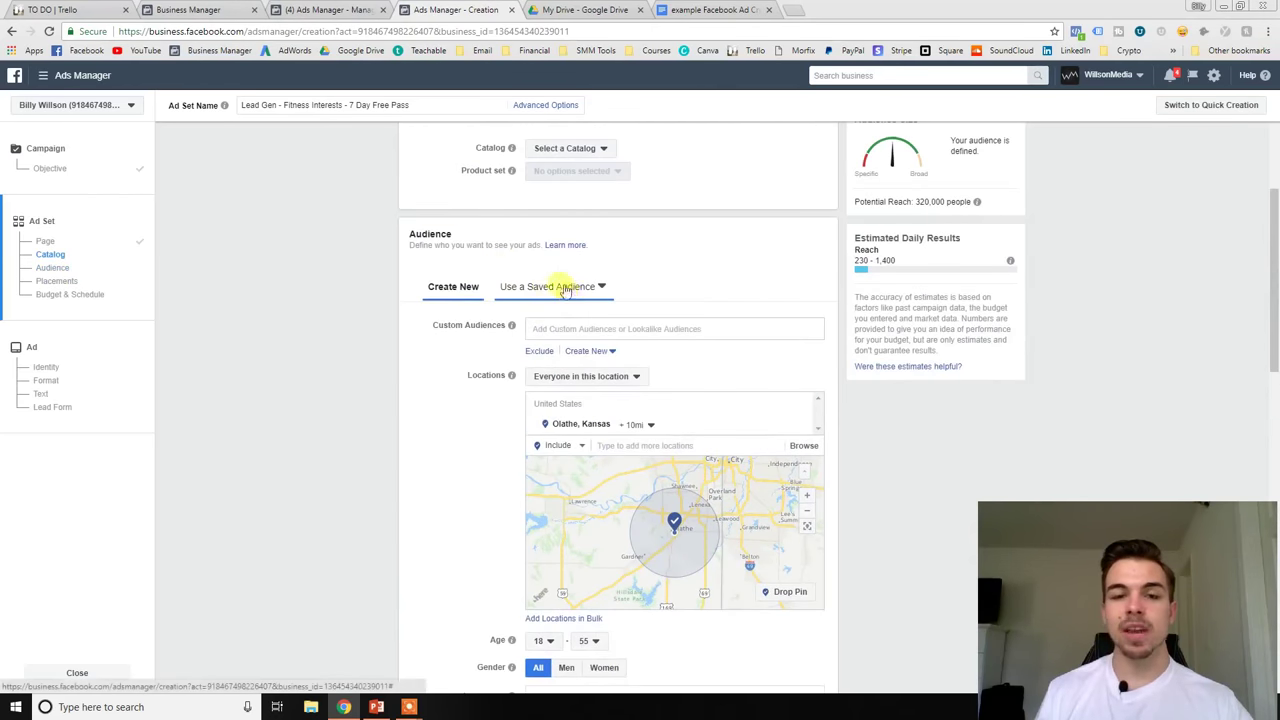
pyautogui.scroll(-5, 560, 300)
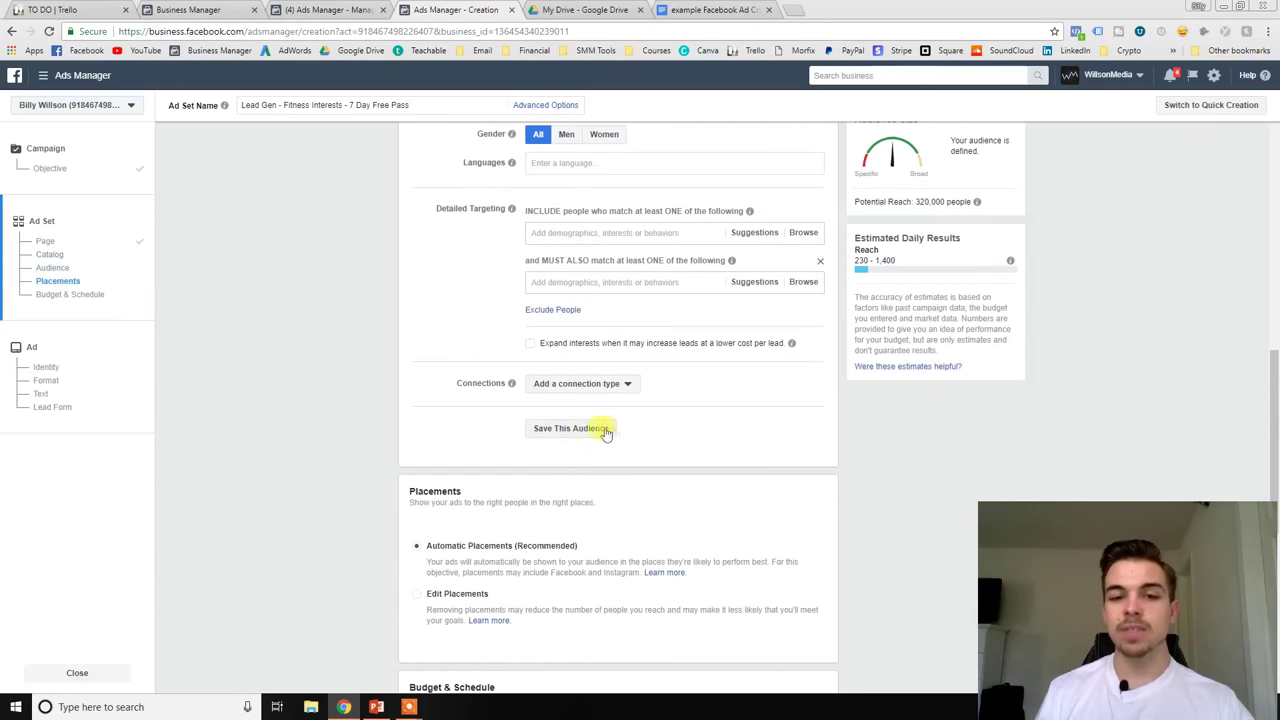
pyautogui.click(605, 428)
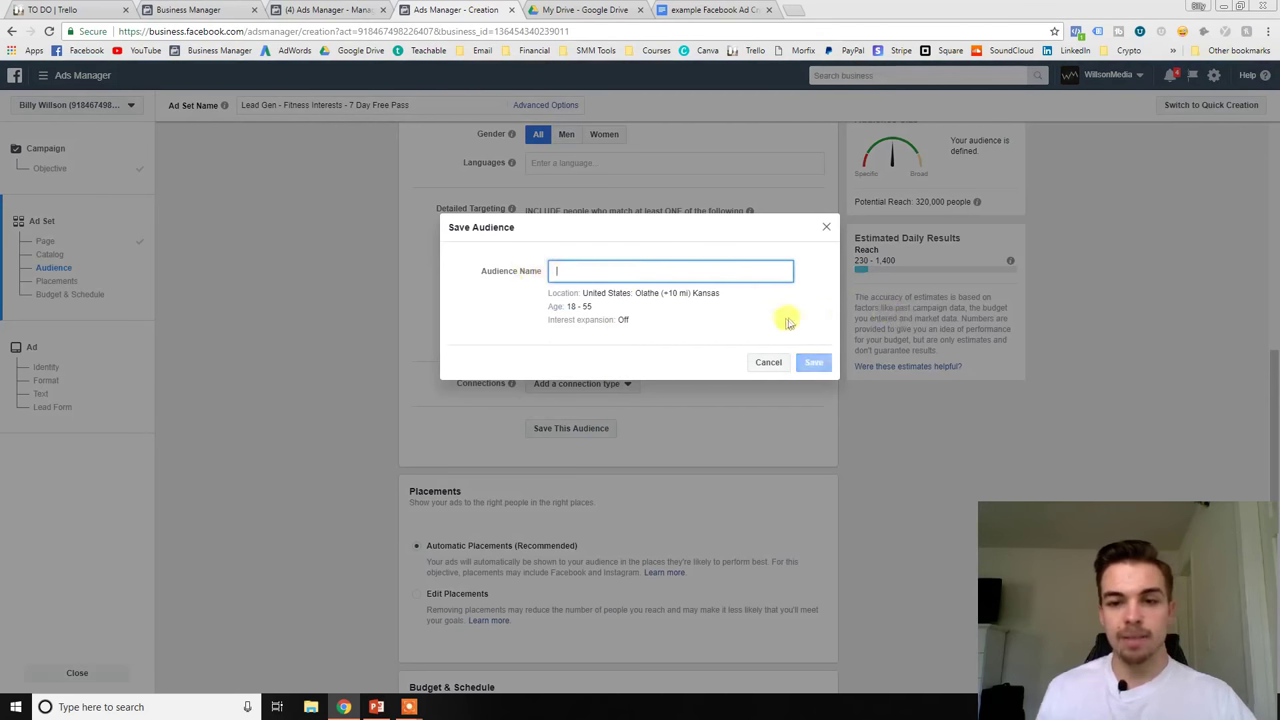
pyautogui.write('Fitness Double Interests (Bodybuilding +')
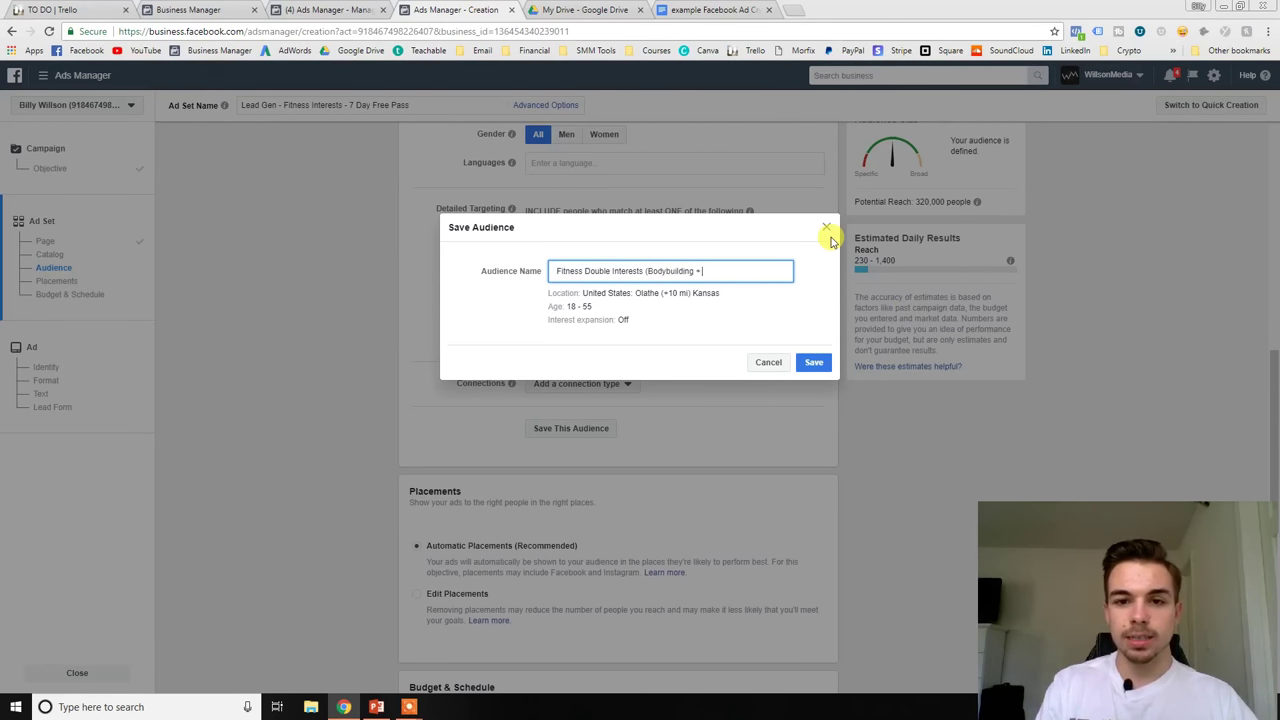
pyautogui.click(827, 229)
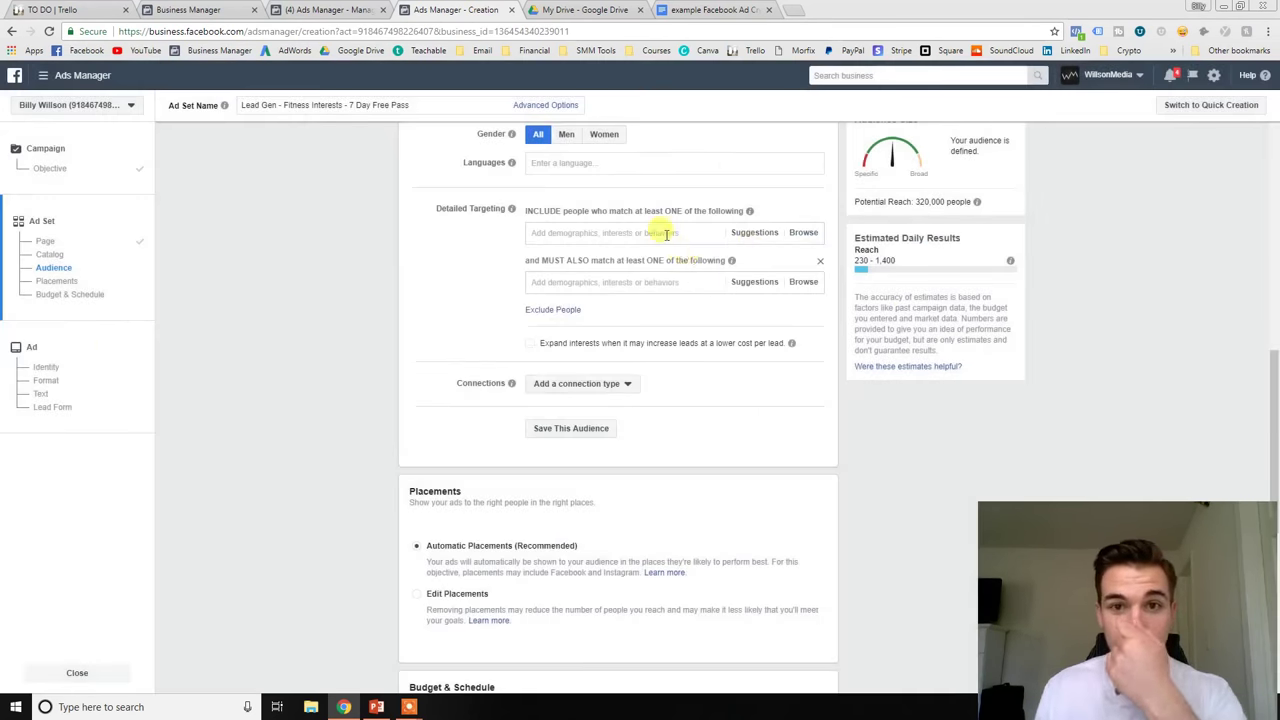
pyautogui.write('fitness')
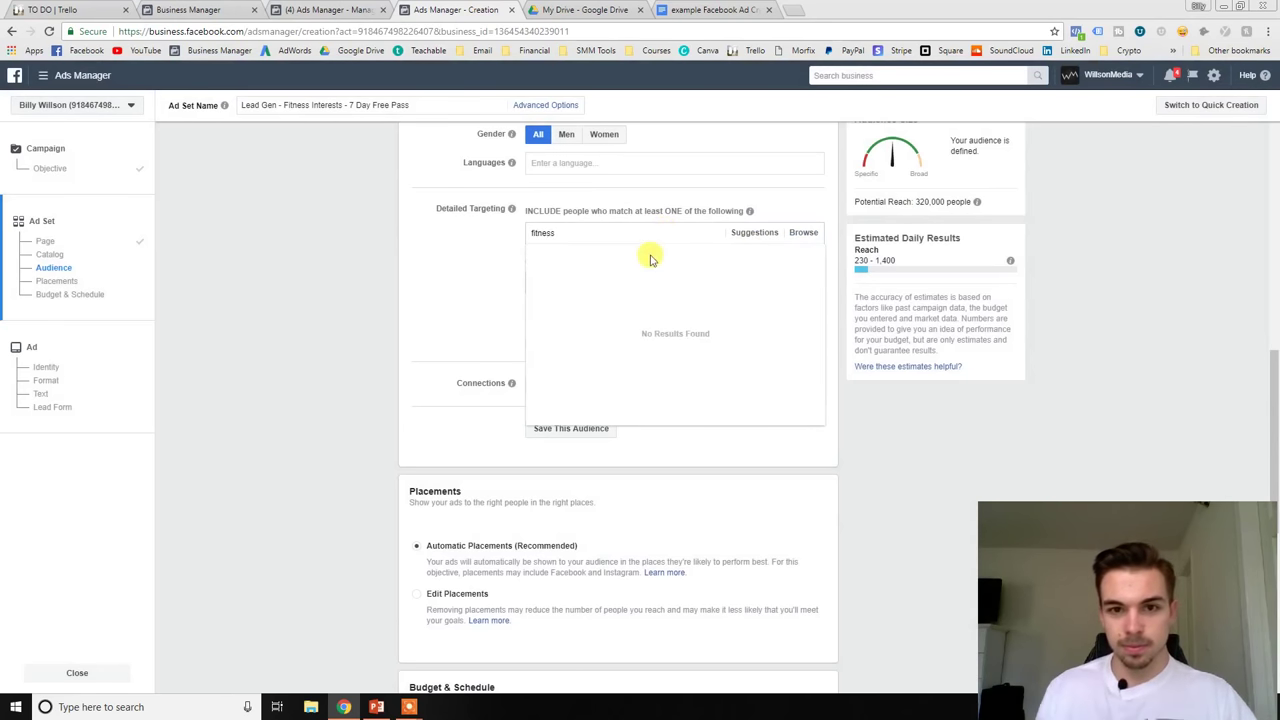
pyautogui.moveTo(655, 232); pyautogui.dragTo(508, 243)
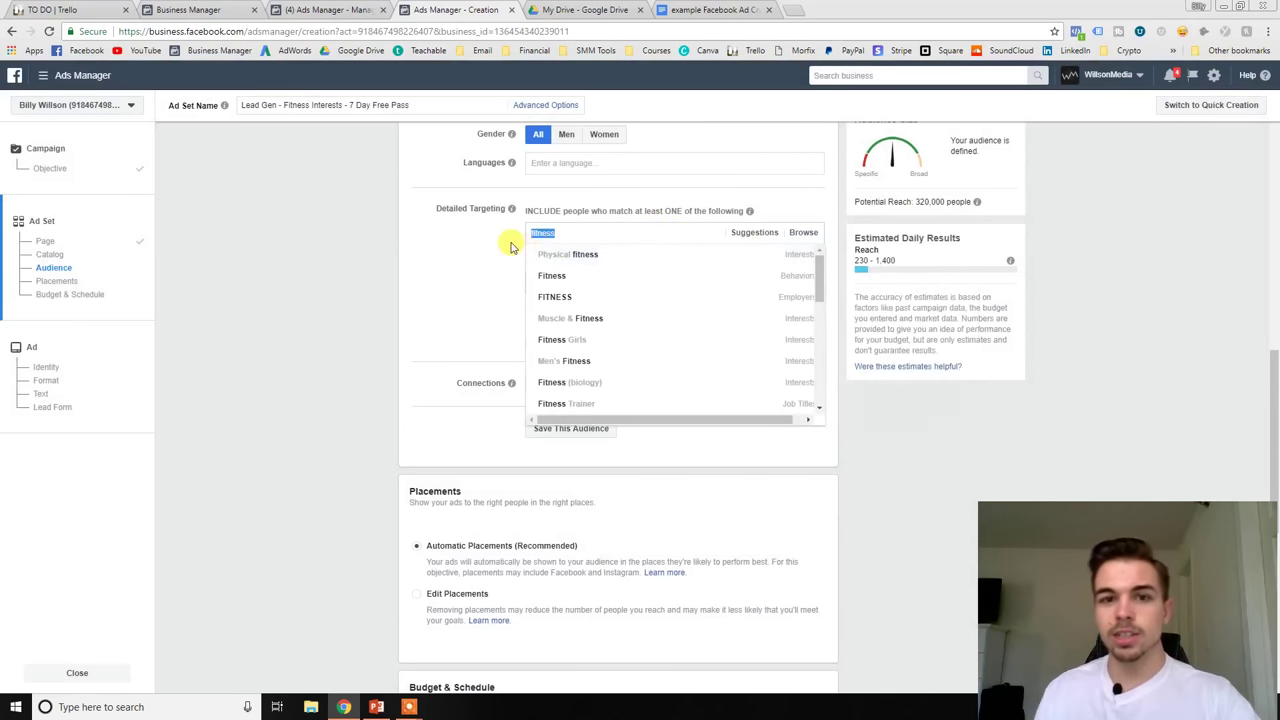
pyautogui.press('BackSpace')
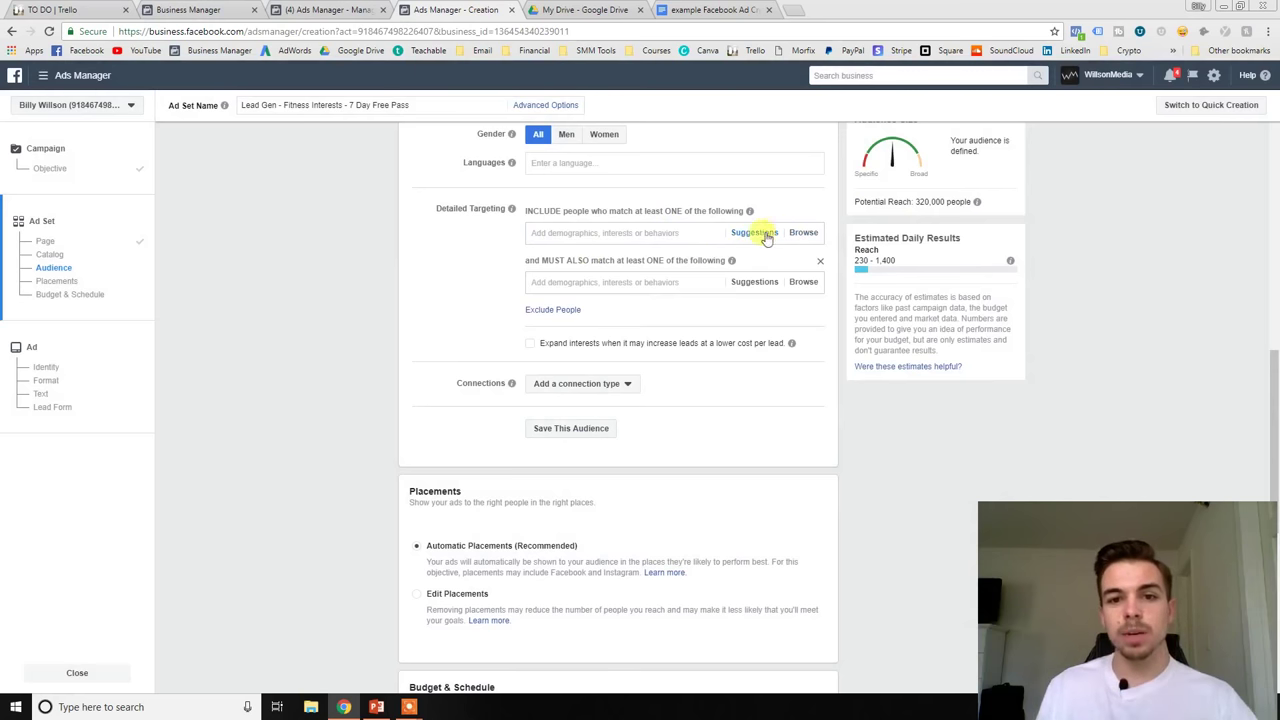
# Search the detailed targeting for "gym member" and include the Gyms & fitness clubs behavior.
pyautogui.write('gym')
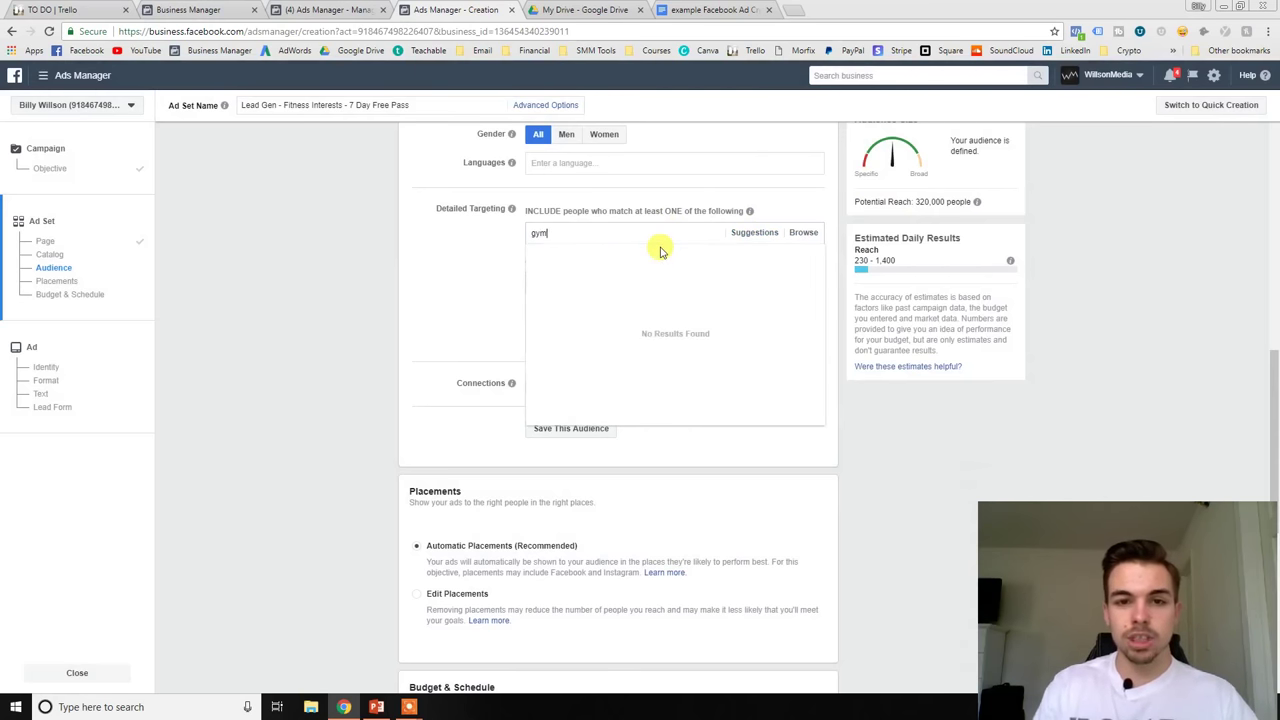
pyautogui.write(' member')
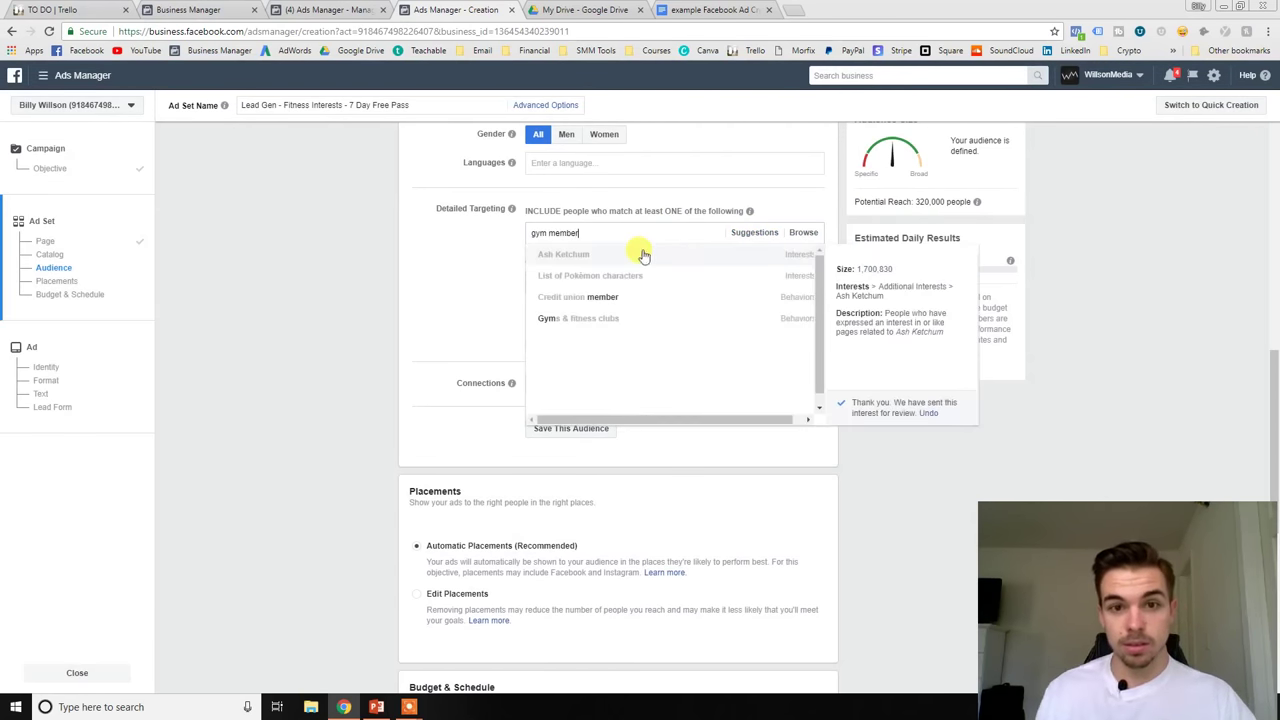
pyautogui.click(714, 320)
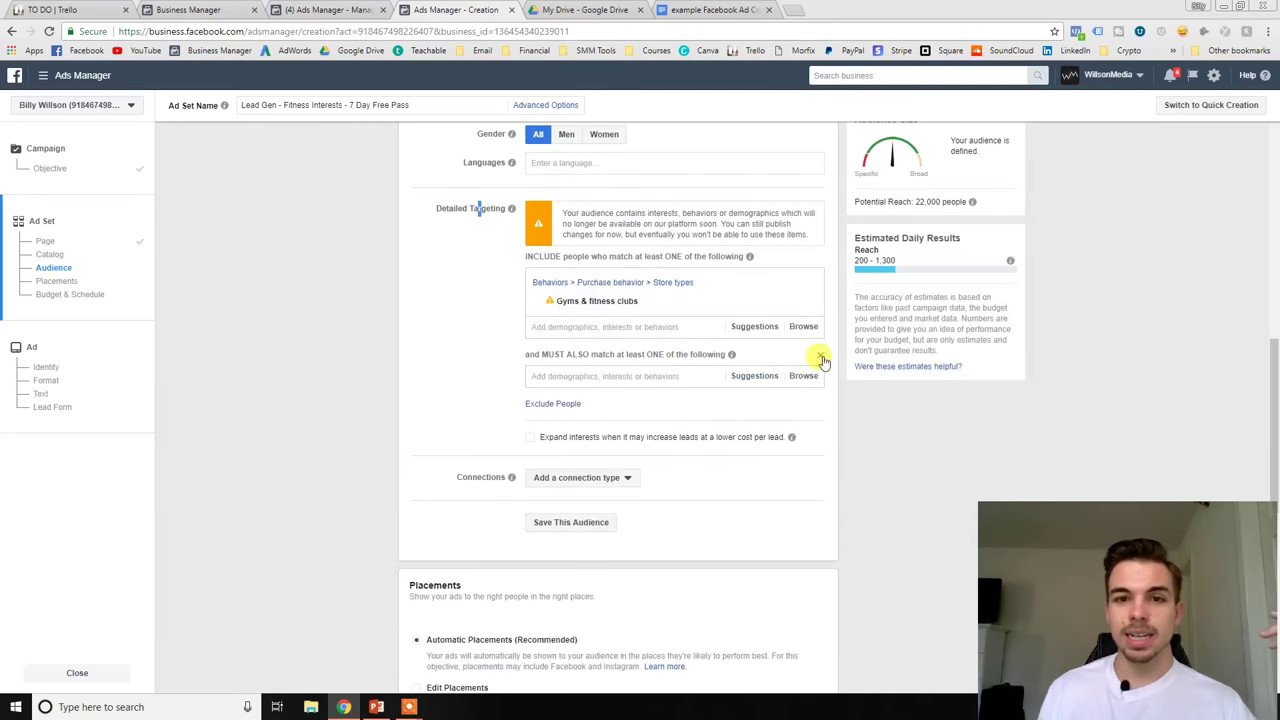
# Remove the must-also-match condition and the Gyms & fitness clubs behavior from the detailed targeting.
pyautogui.click(820, 354)
pyautogui.moveTo(598, 224); pyautogui.dragTo(727, 234)
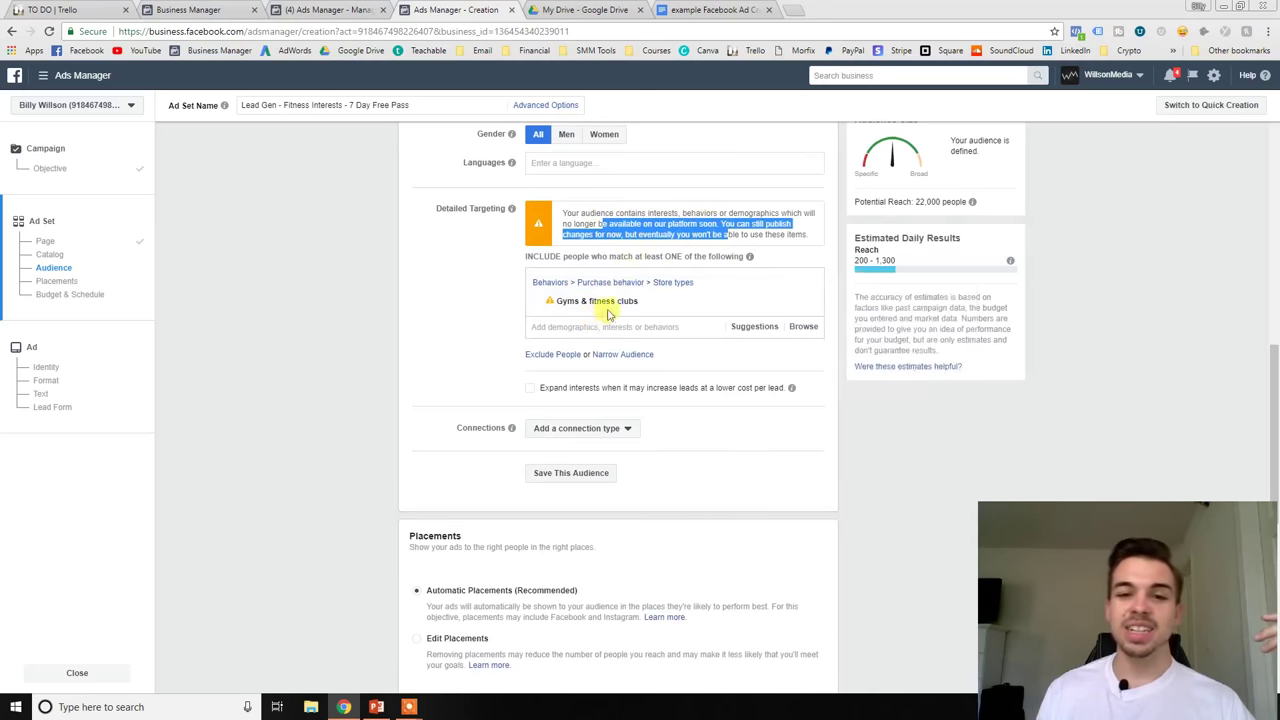
pyautogui.moveTo(777, 300)
pyautogui.click(808, 305)
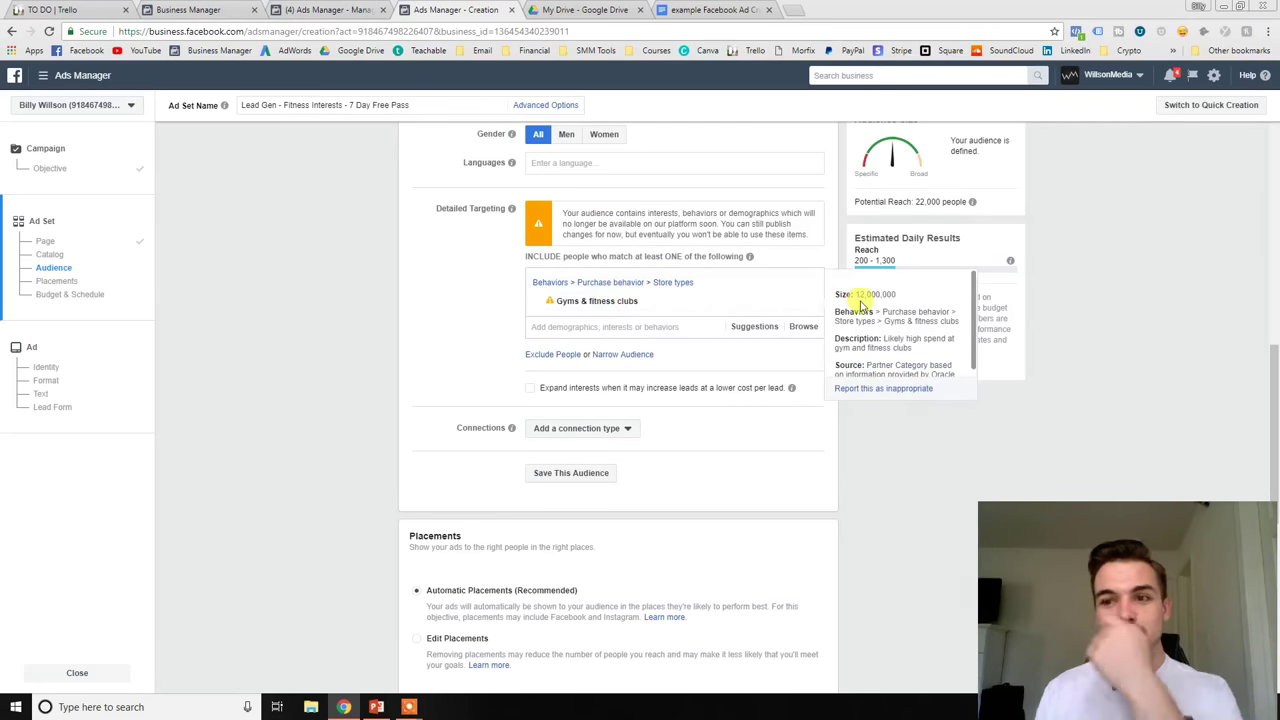
pyautogui.click(807, 305)
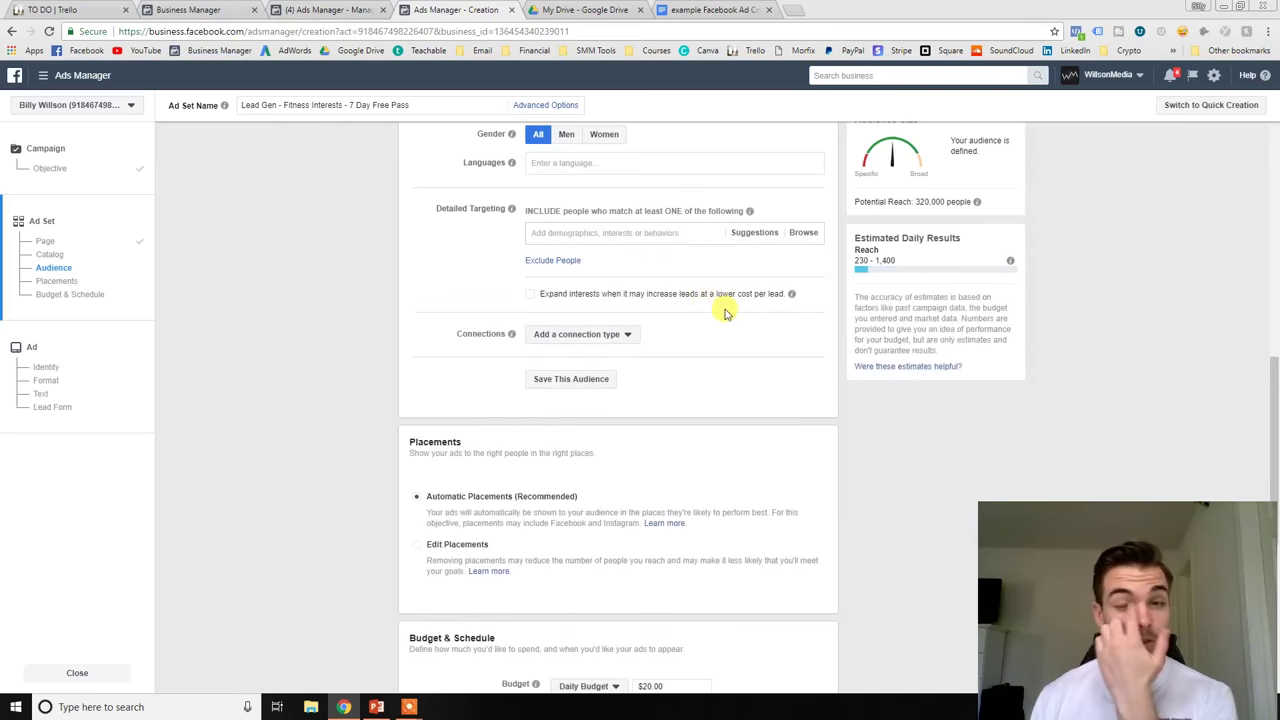
# Replace "Fitness Interests" in the ad set name with "Broad 18-55", and clear that label, leaving "Lead Gen - - 7 Day Free Pass".
pyautogui.scroll(4, 726, 314)
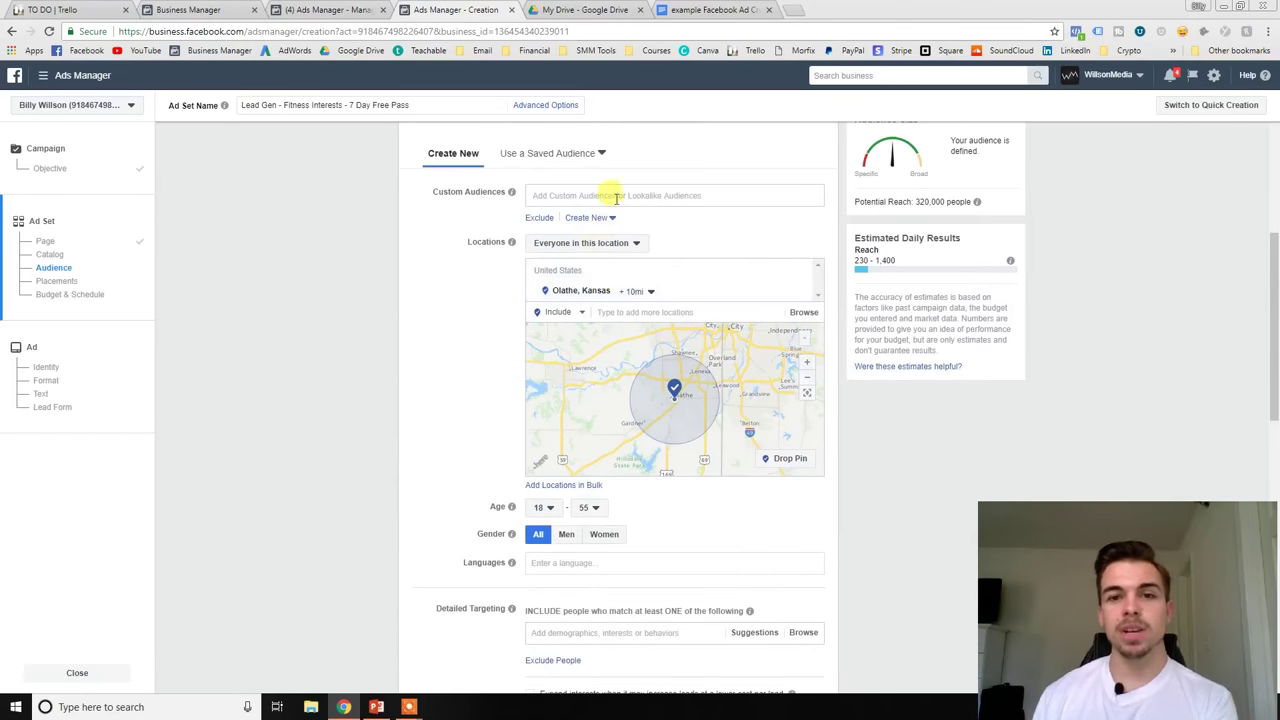
pyautogui.click(612, 195)
pyautogui.scroll(-2, 449, 366)
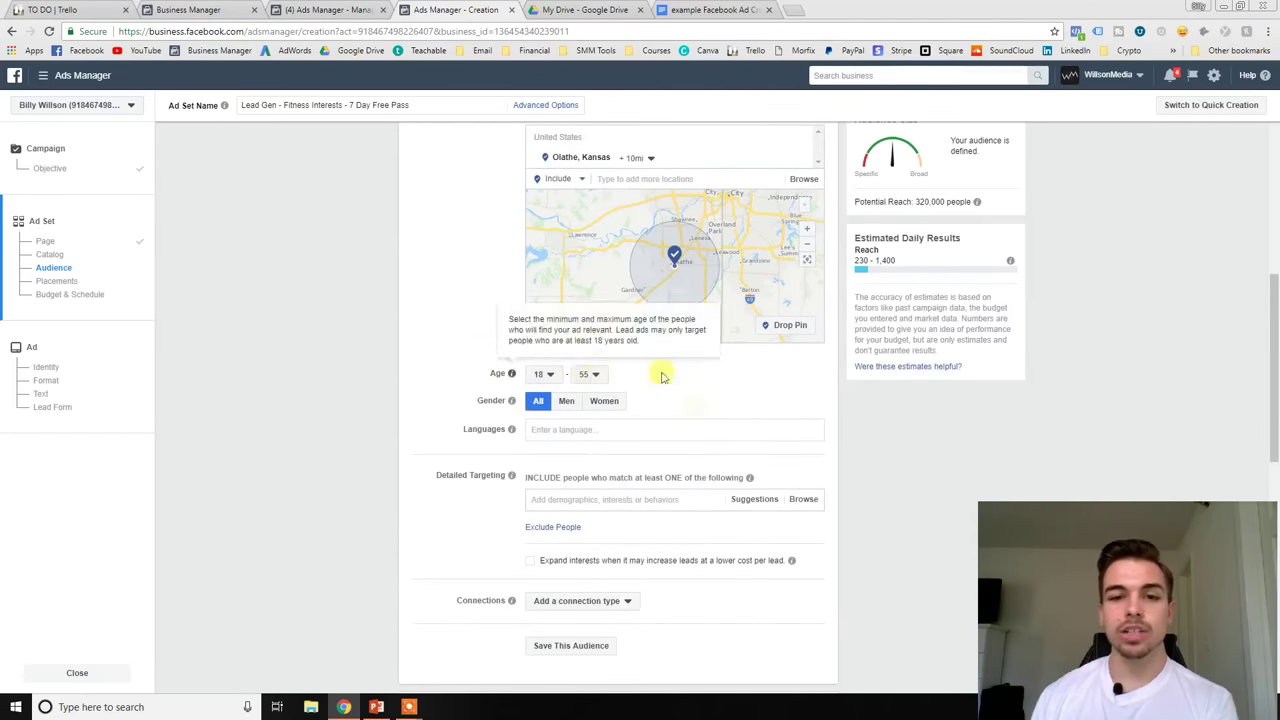
pyautogui.scroll(5, 617, 400)
pyautogui.scroll(-2, 617, 410)
pyautogui.scroll(-2, 486, 449)
pyautogui.scroll(5, 486, 440)
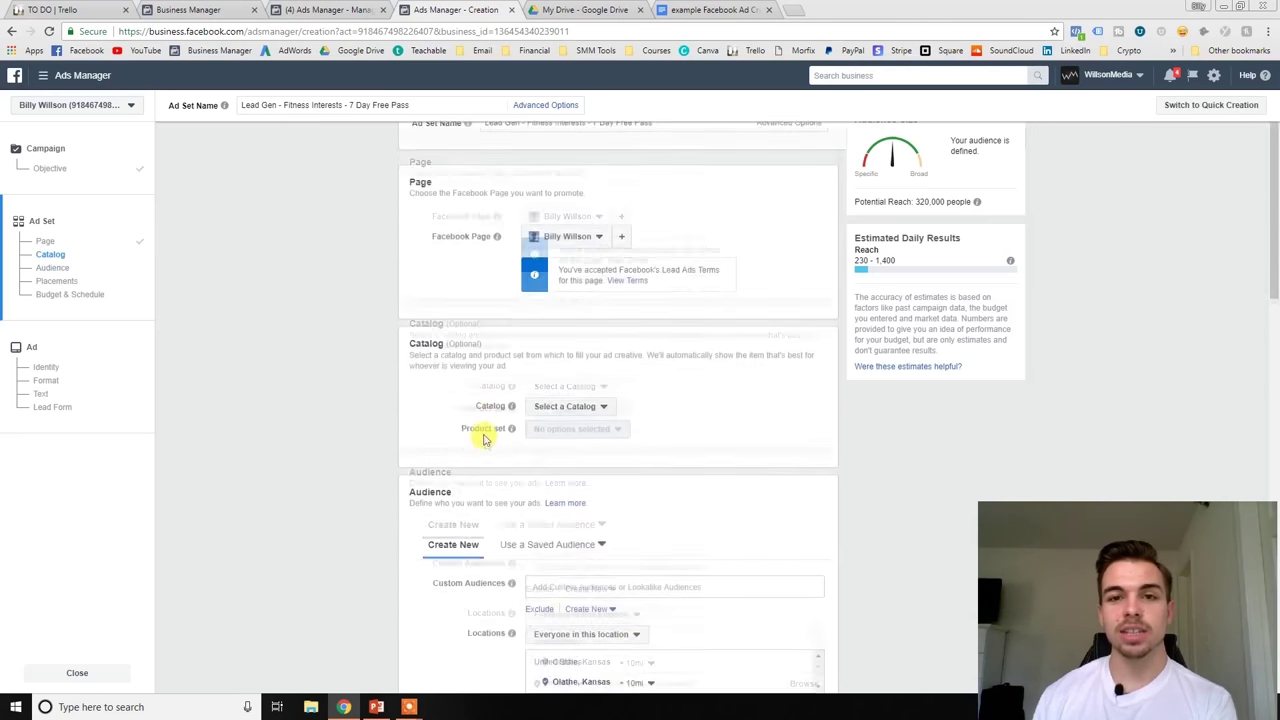
pyautogui.doubleClick(584, 155)
pyautogui.click(521, 157)
pyautogui.moveTo(525, 157); pyautogui.dragTo(577, 155)
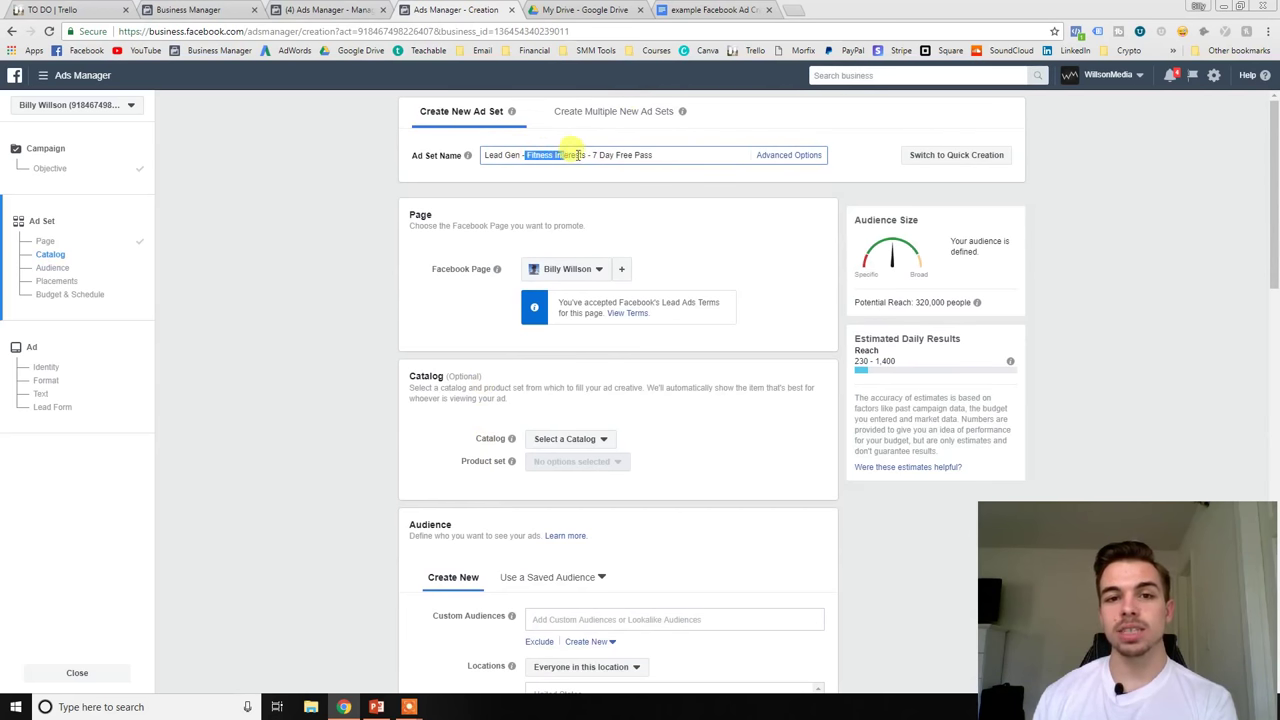
pyautogui.click(586, 157)
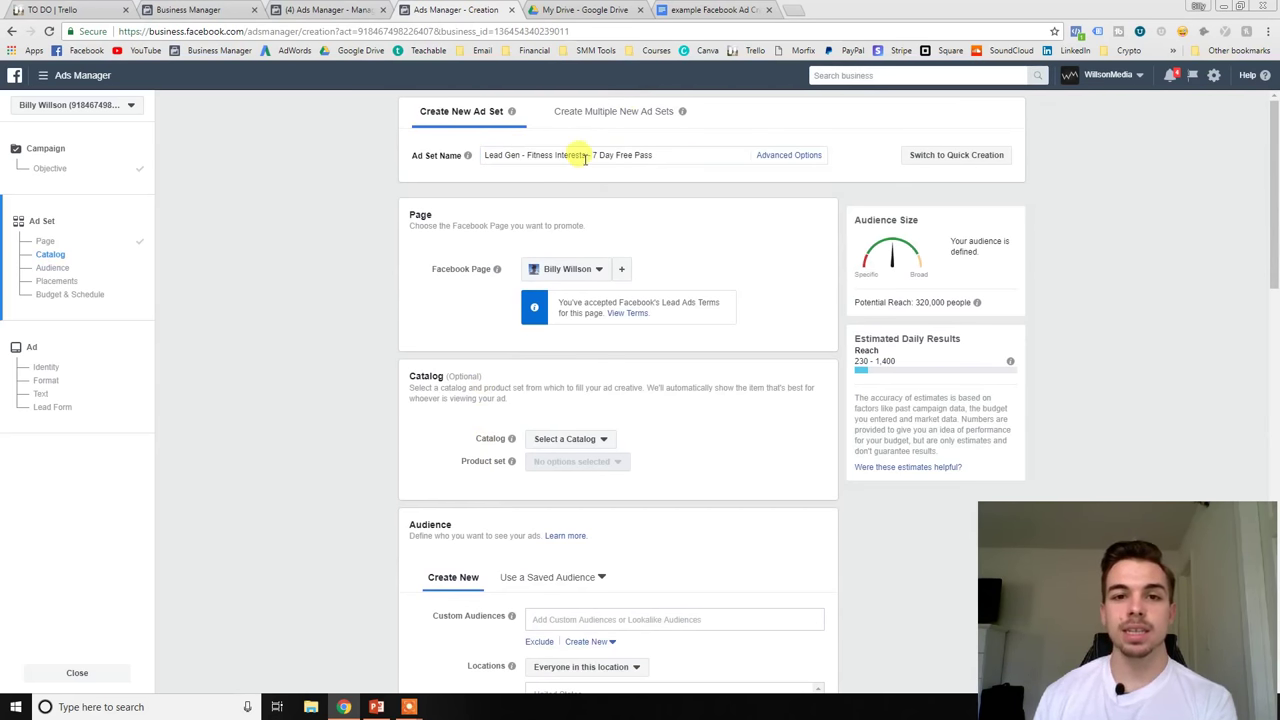
pyautogui.write('Bo')
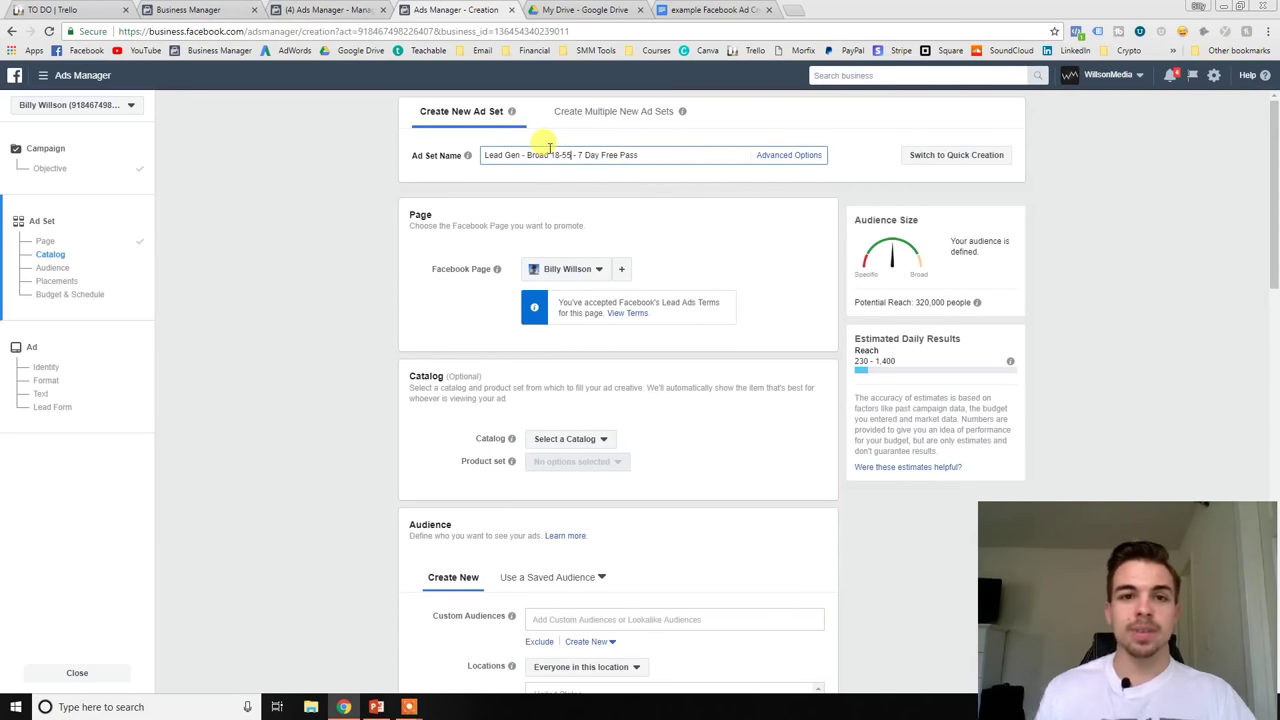
pyautogui.moveTo(571, 155); pyautogui.dragTo(528, 157)
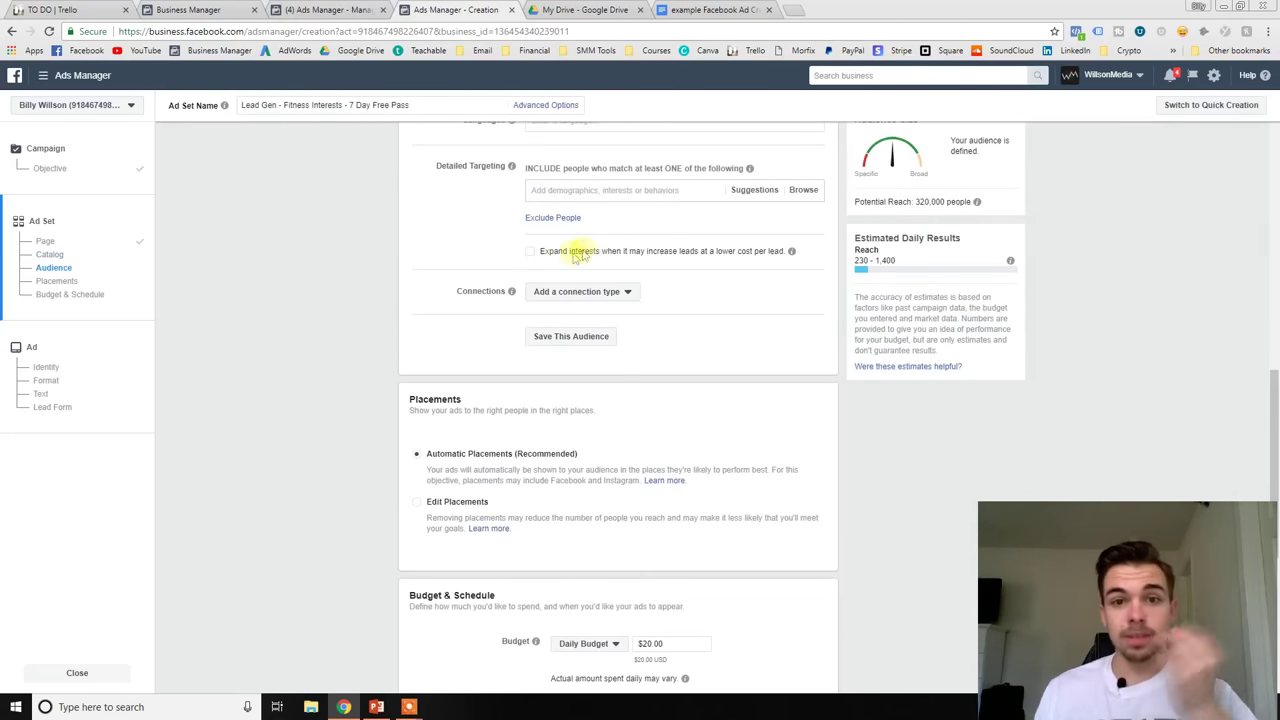
# Switch the ad set to Edit Placements and exclude the Instagram feed and stories placements.
pyautogui.moveTo(791, 253)
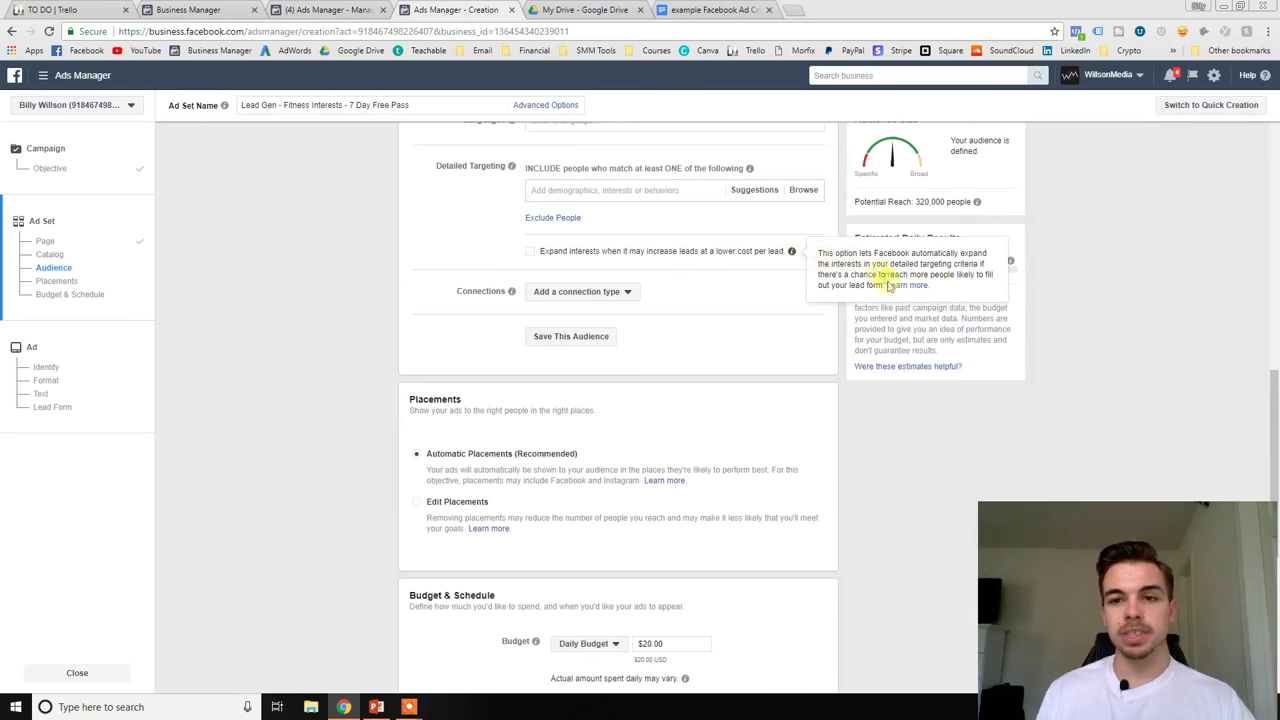
pyautogui.scroll(-1, 673, 250)
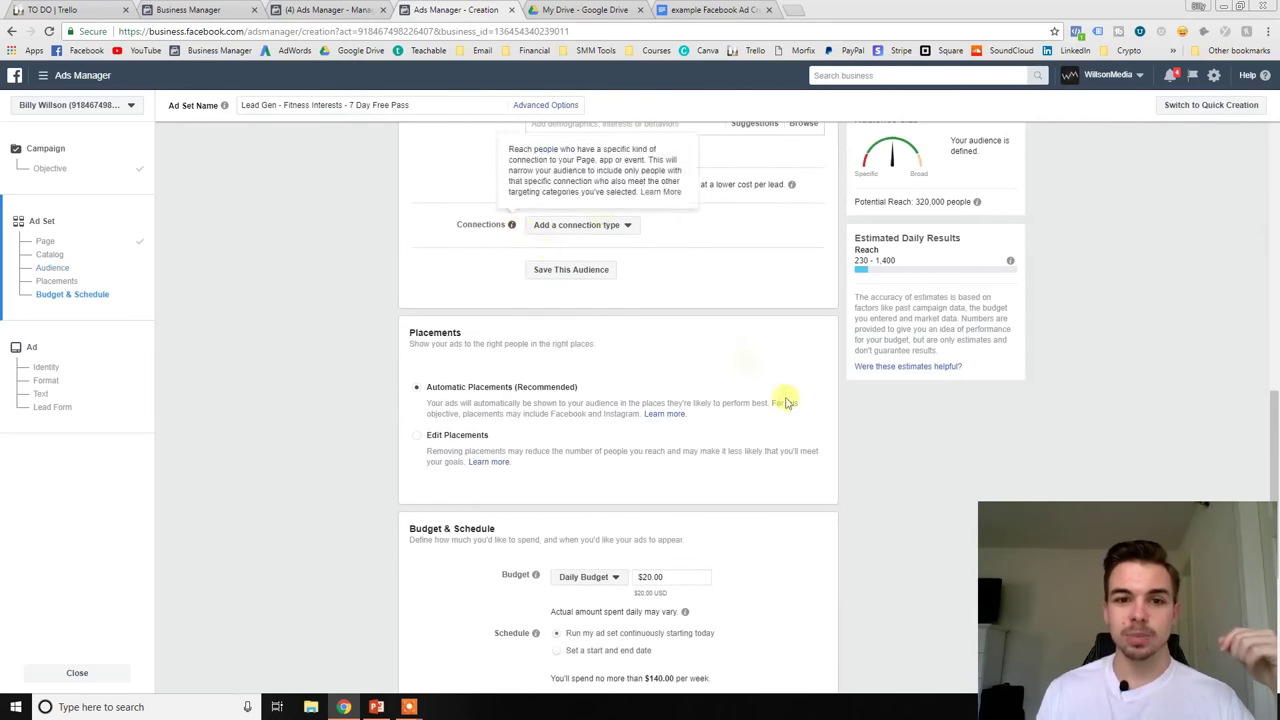
pyautogui.scroll(-2, 590, 345)
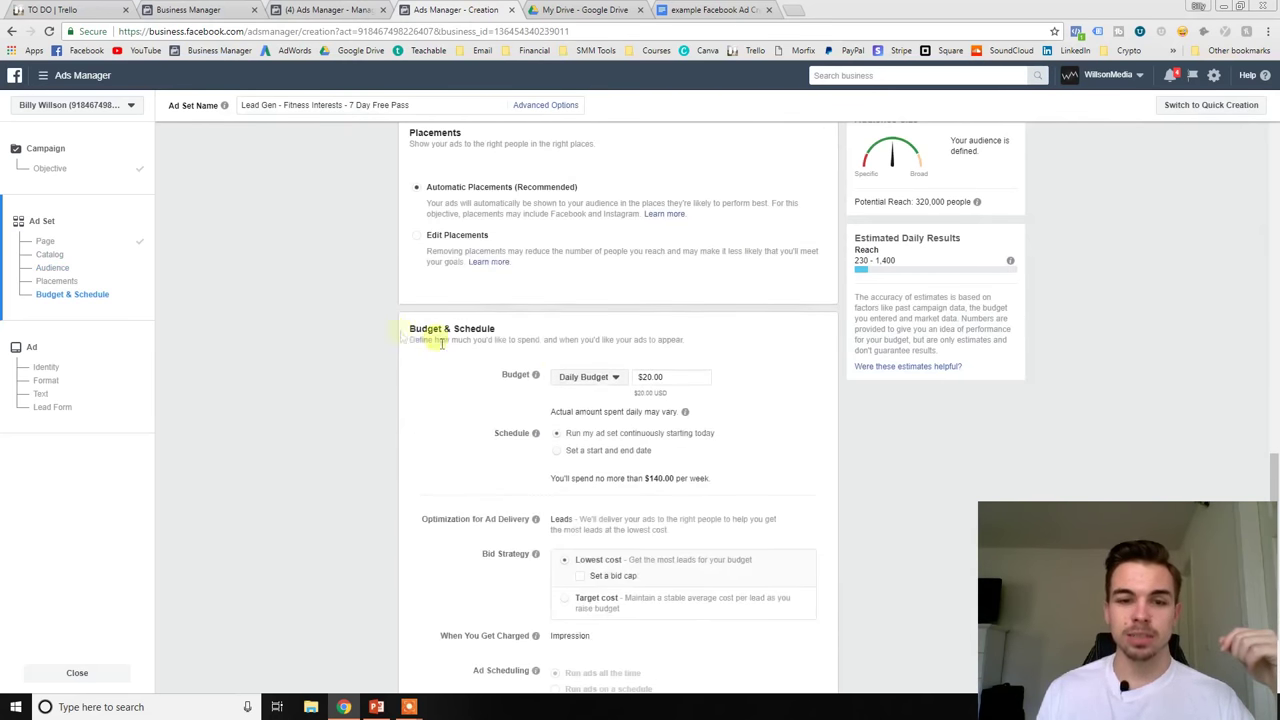
pyautogui.click(416, 236)
pyautogui.scroll(-2, 423, 240)
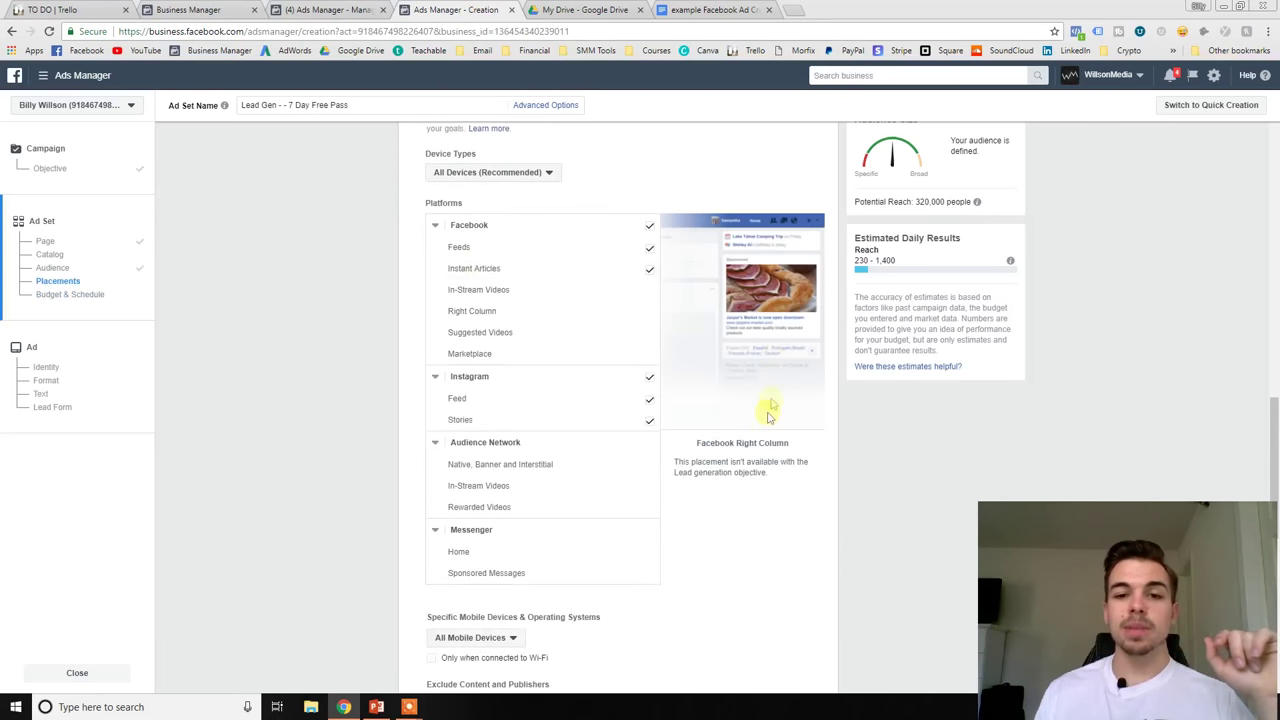
pyautogui.scroll(1, 700, 452)
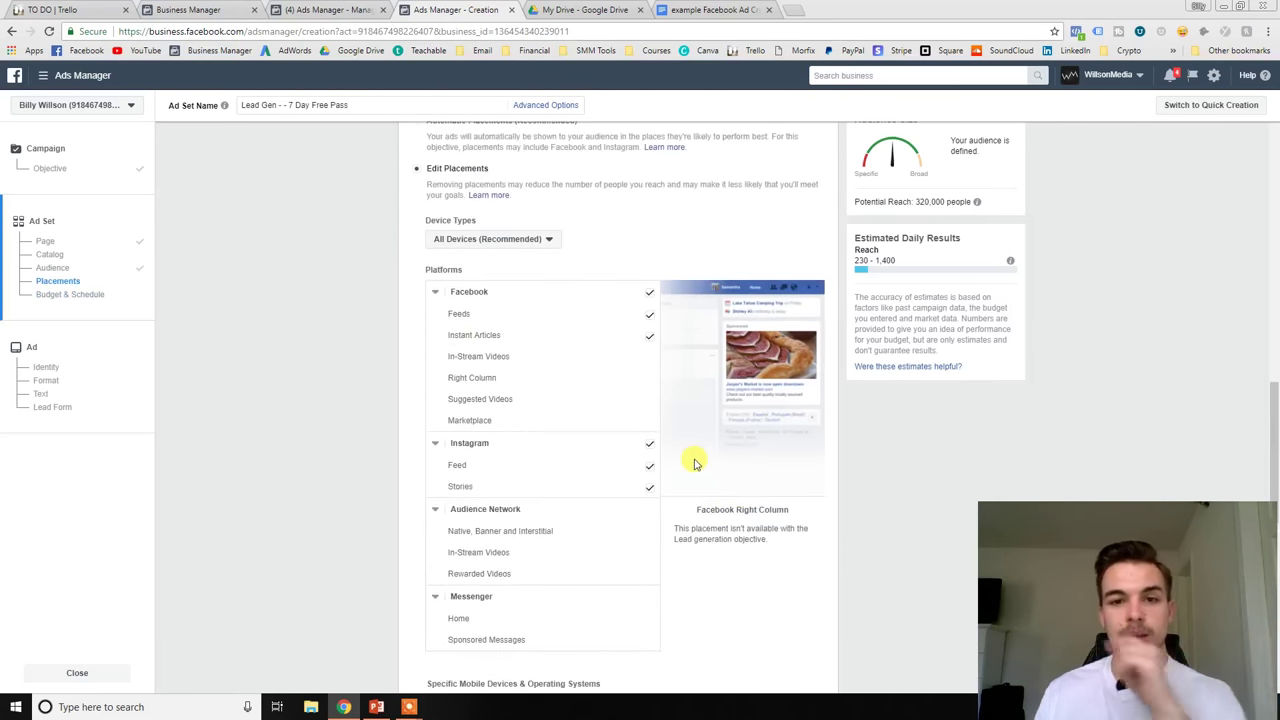
pyautogui.scroll(1, 432, 180)
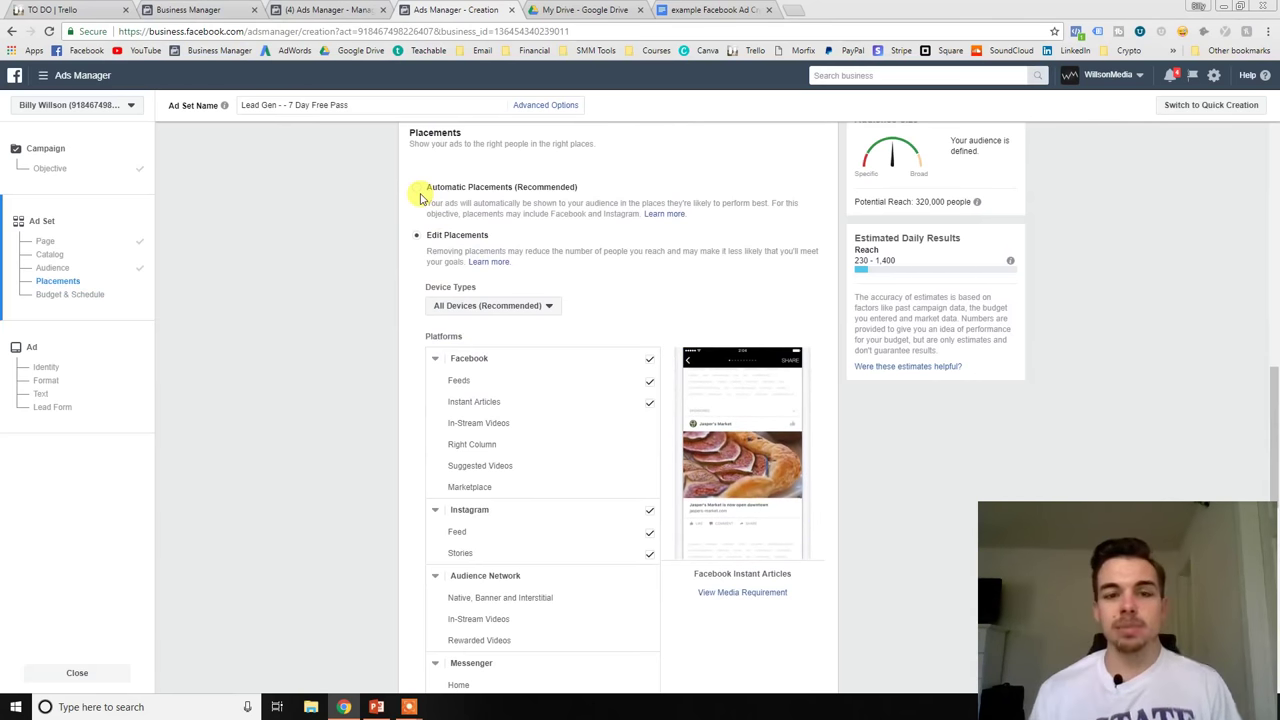
pyautogui.scroll(-1, 686, 300)
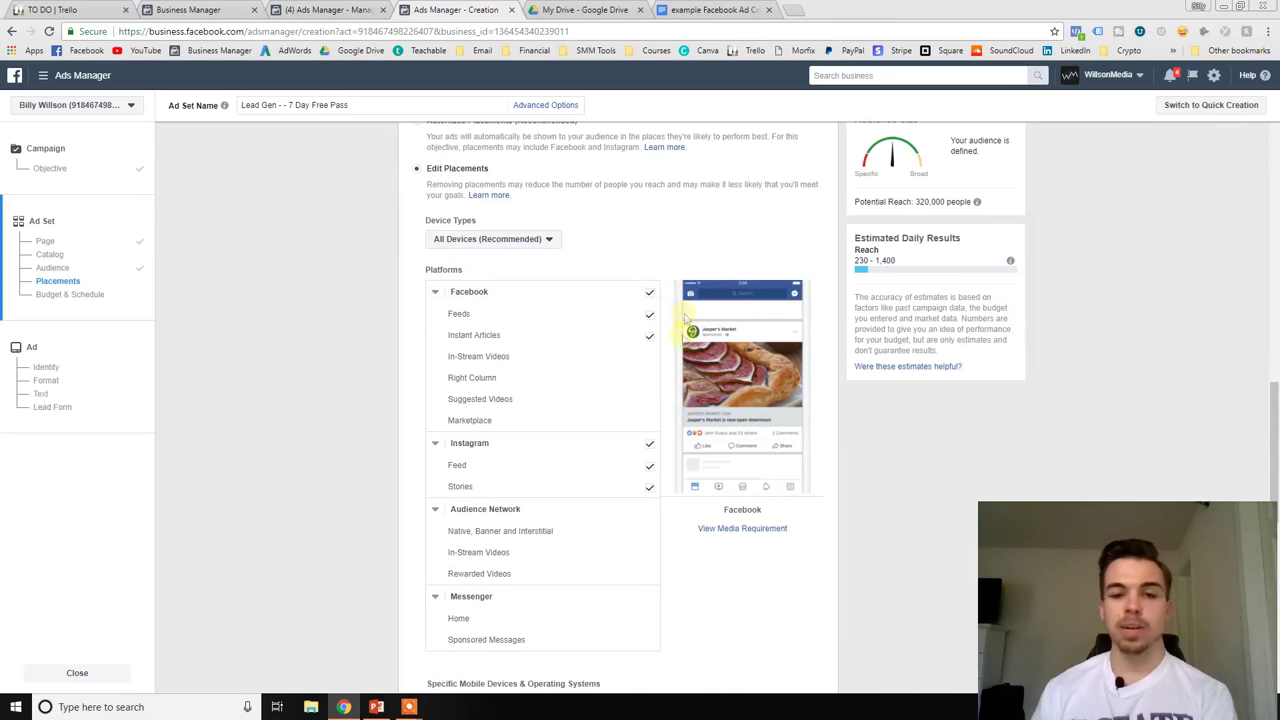
pyautogui.click(651, 445)
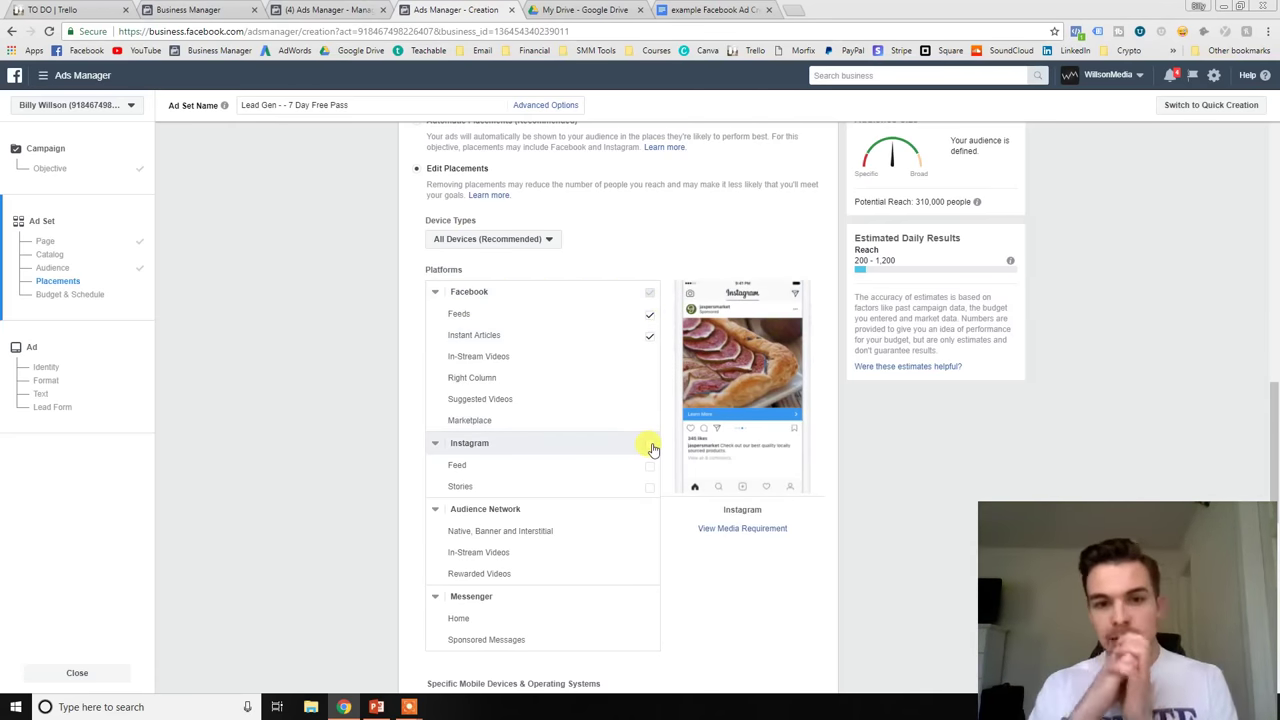
# Review the Facebook placements, the specific mobile device options and the content exclusion settings.
pyautogui.scroll(-3, 662, 440)
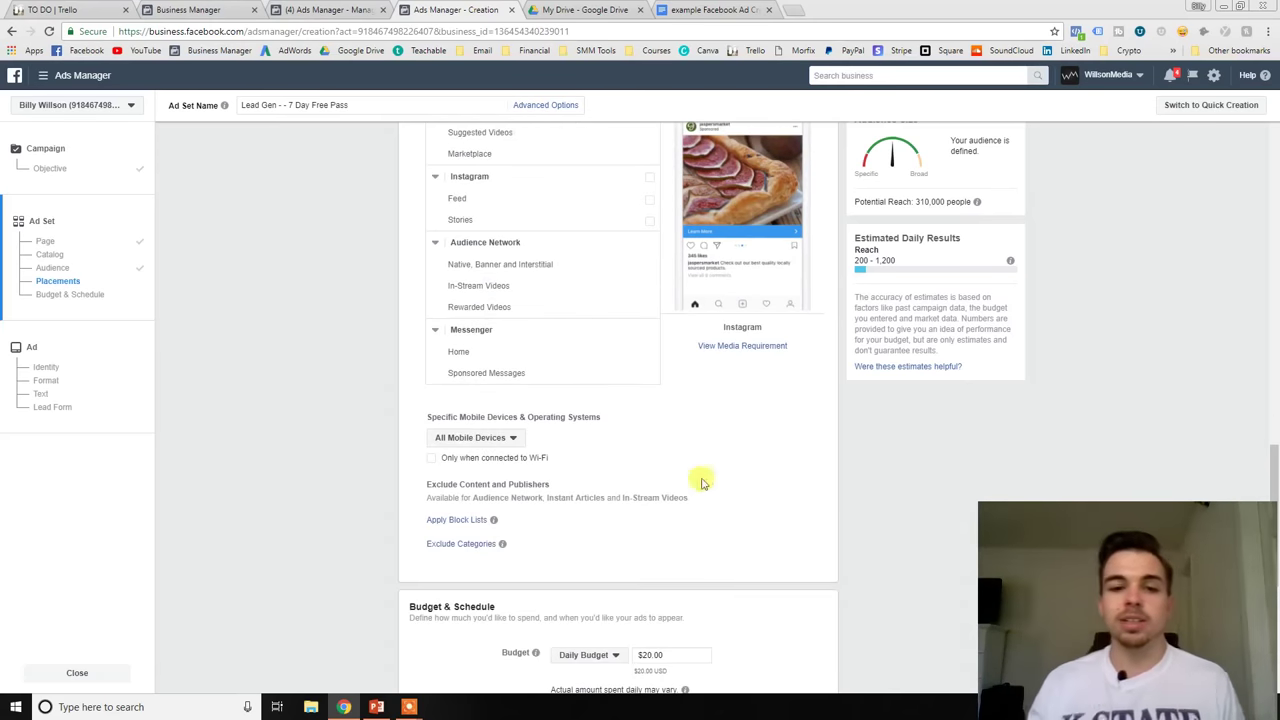
pyautogui.scroll(2, 646, 286)
pyautogui.scroll(1, 651, 234)
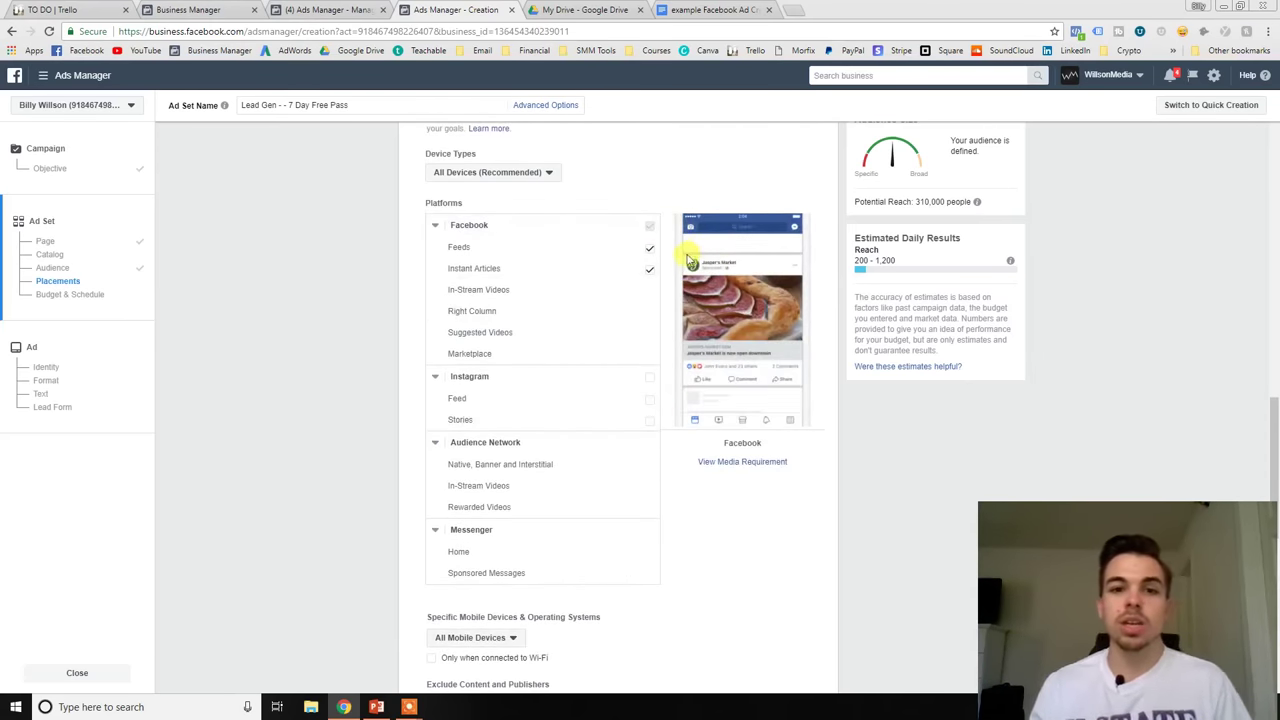
pyautogui.scroll(-2, 702, 415)
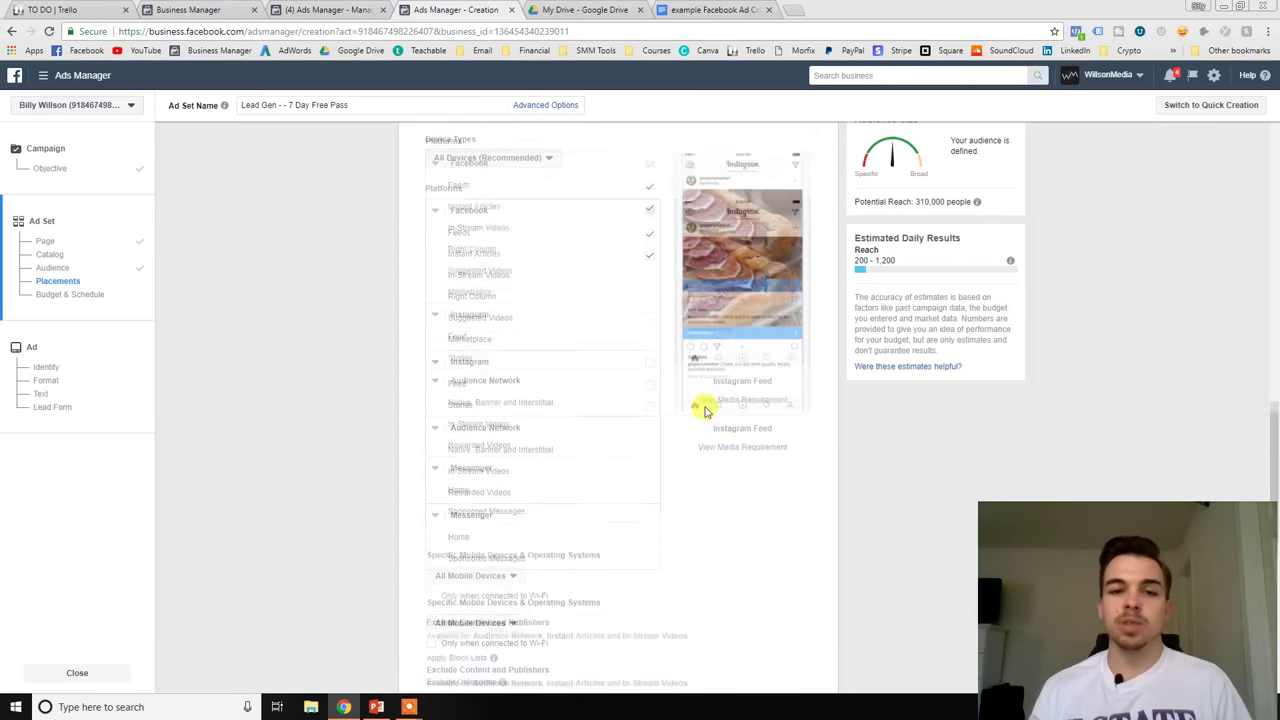
pyautogui.scroll(-2, 704, 410)
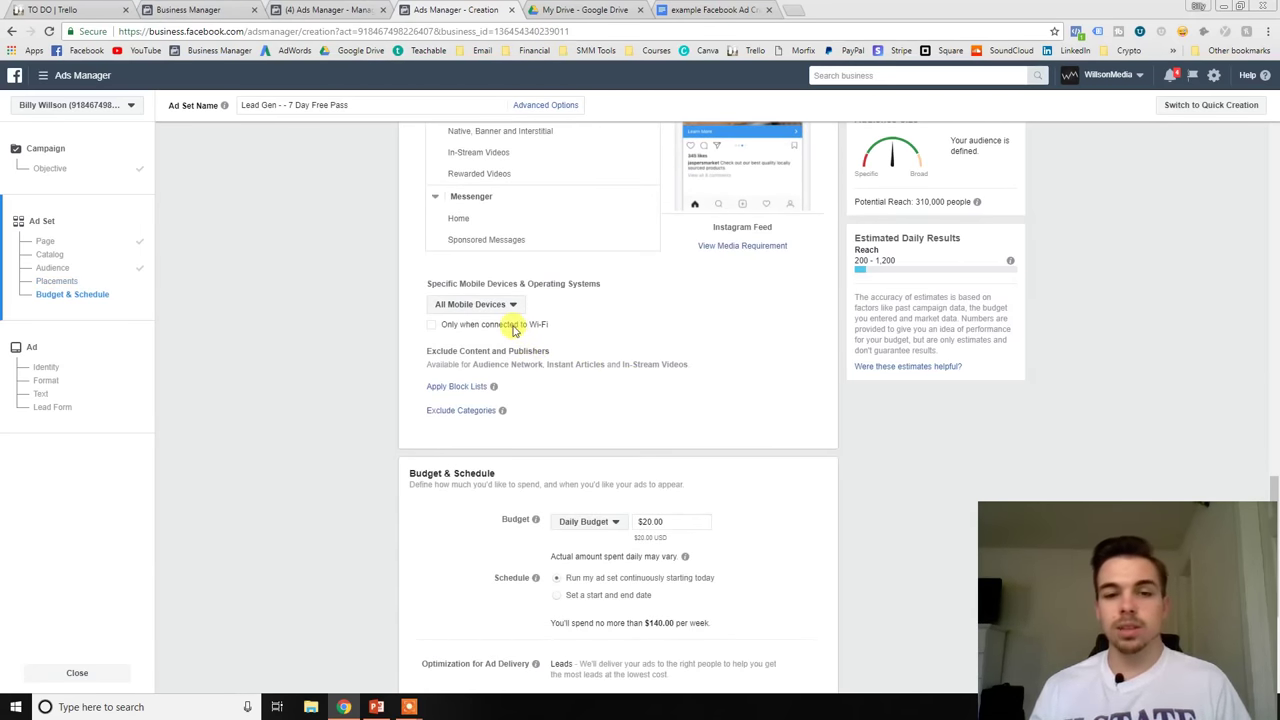
pyautogui.scroll(4, 517, 325)
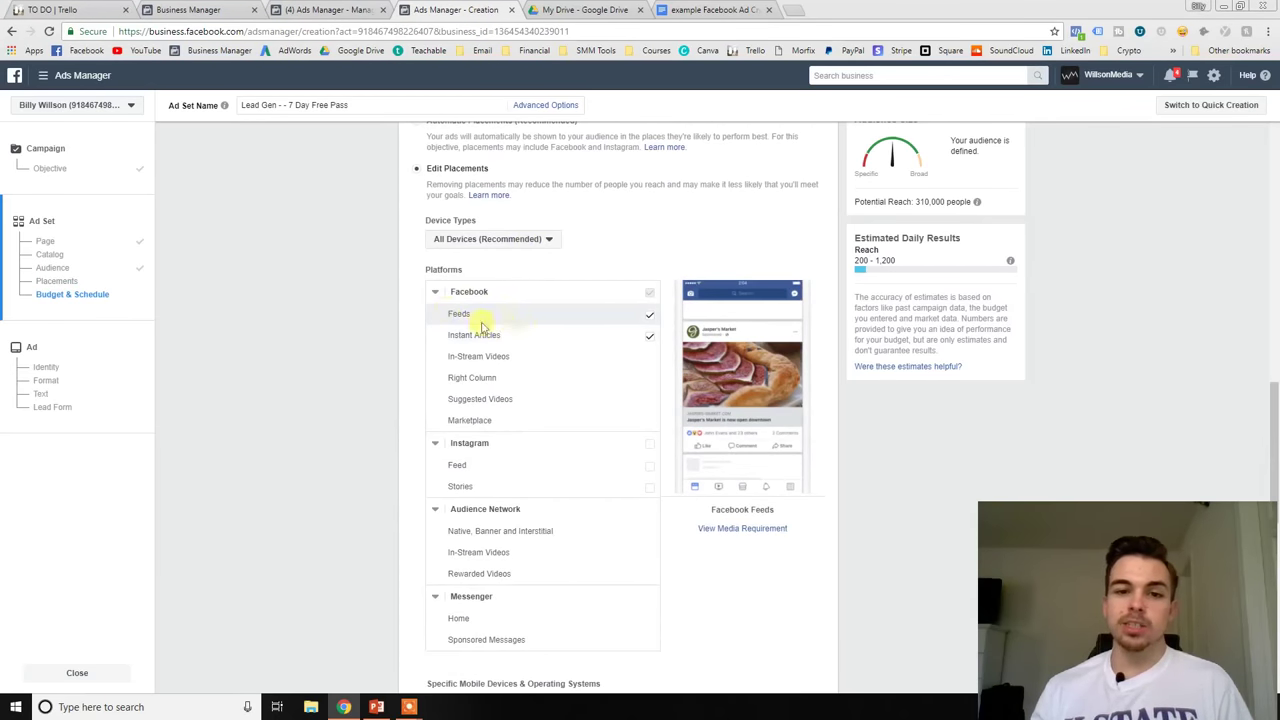
pyautogui.click(651, 318)
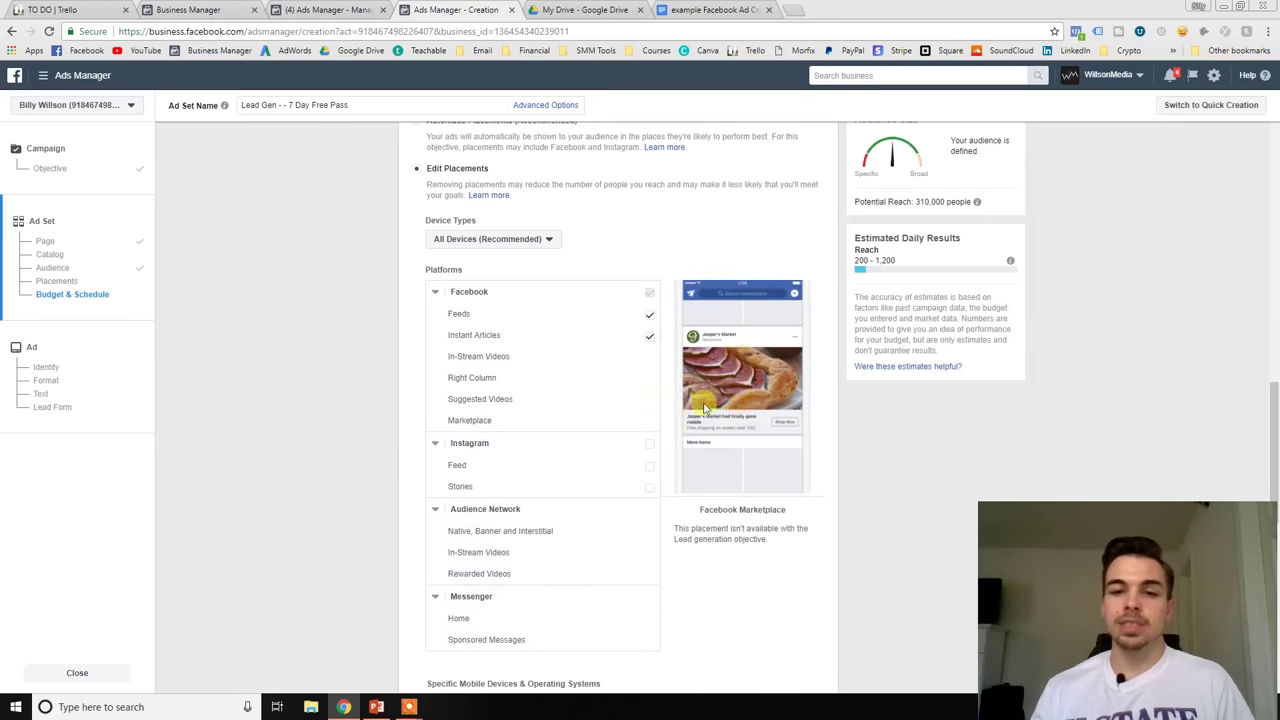
pyautogui.scroll(-6, 680, 553)
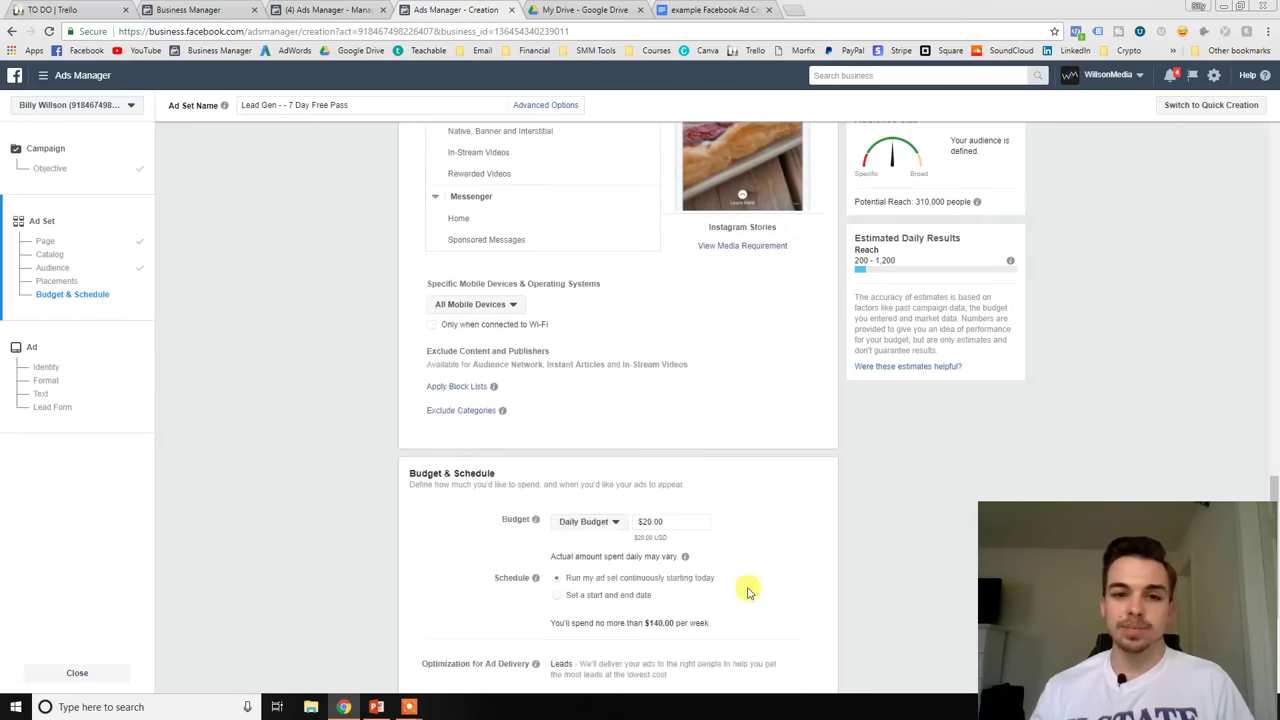
pyautogui.scroll(2, 710, 530)
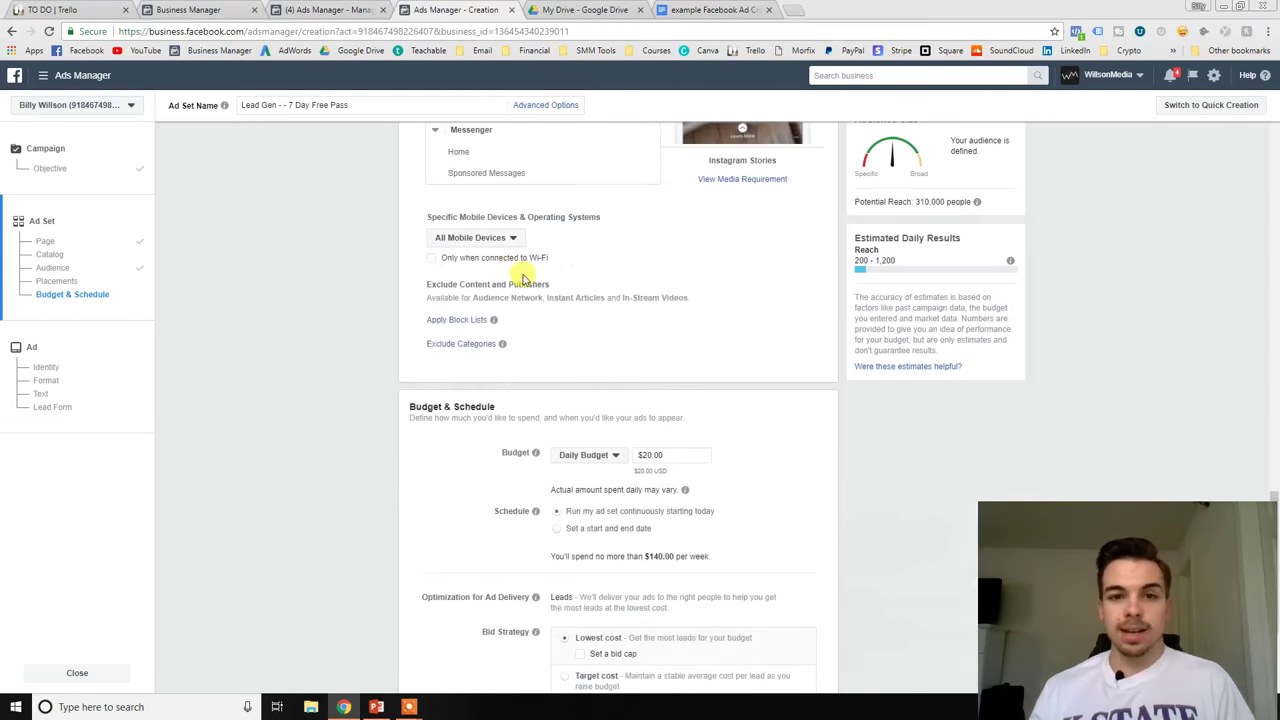
pyautogui.click(513, 240)
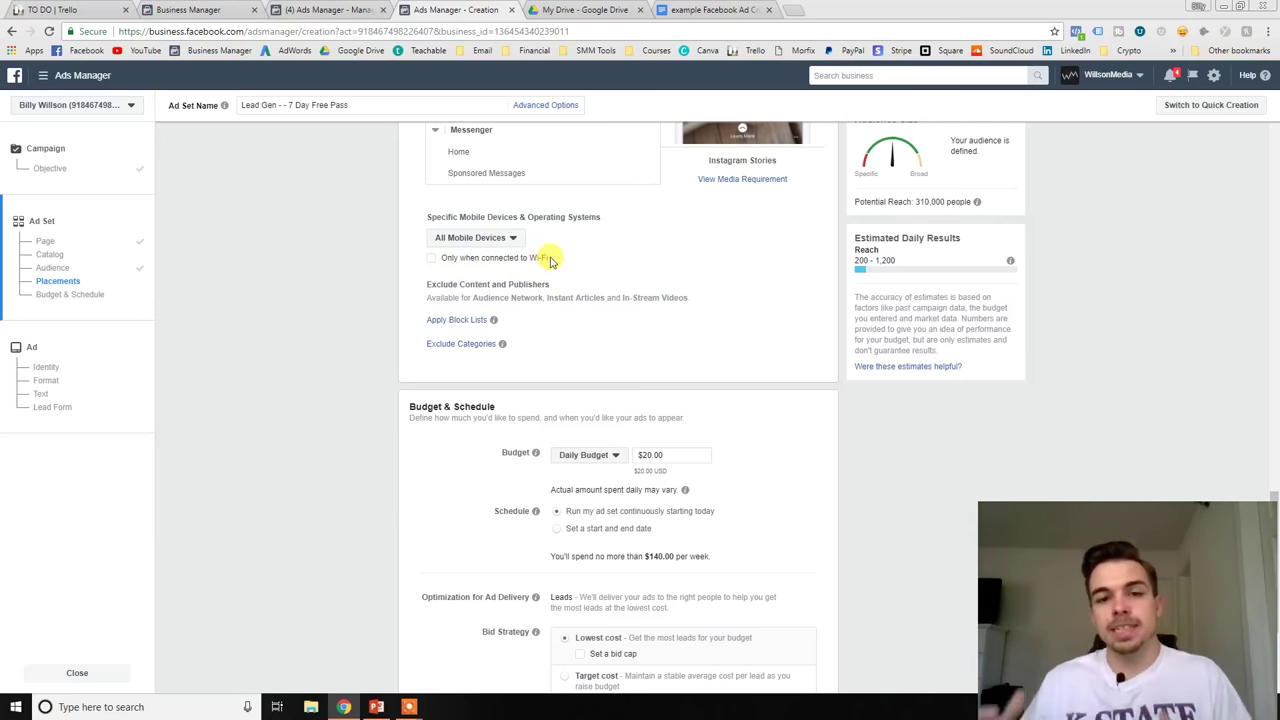
# Review the ad set's daily budget, schedule and bid strategy.
pyautogui.scroll(-2, 734, 277)
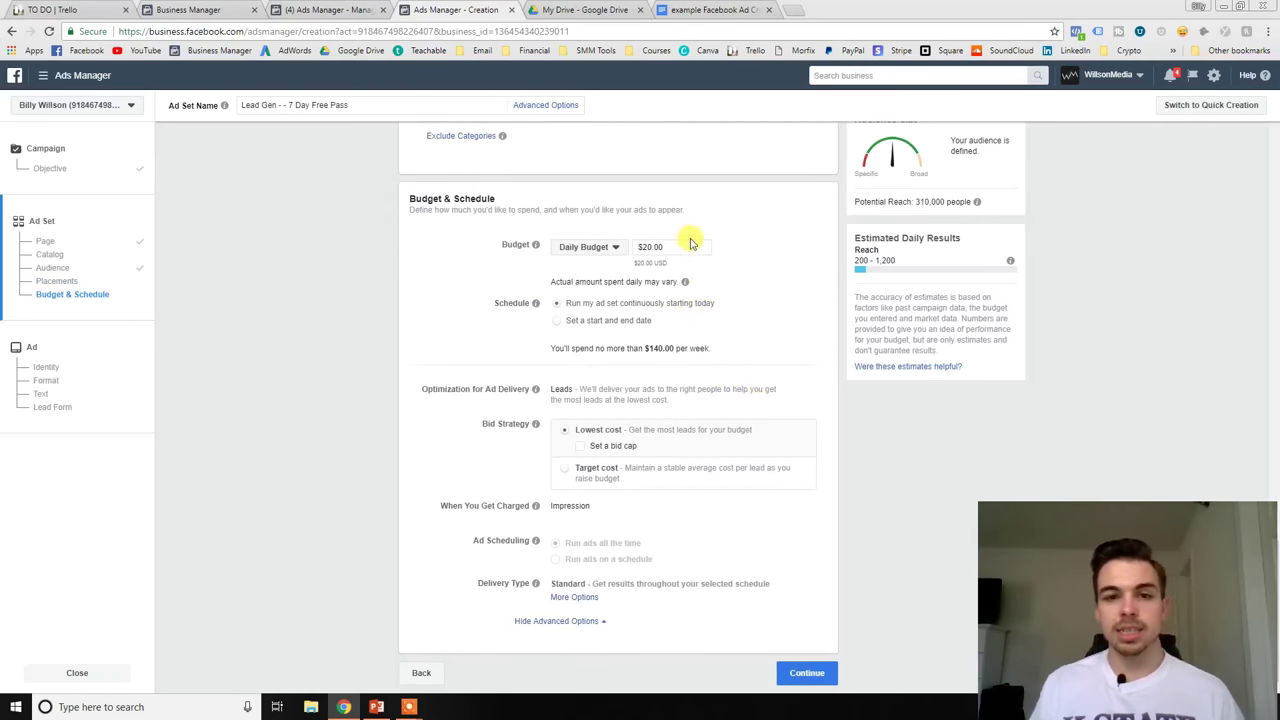
pyautogui.moveTo(675, 248); pyautogui.dragTo(614, 251)
pyautogui.click(789, 240)
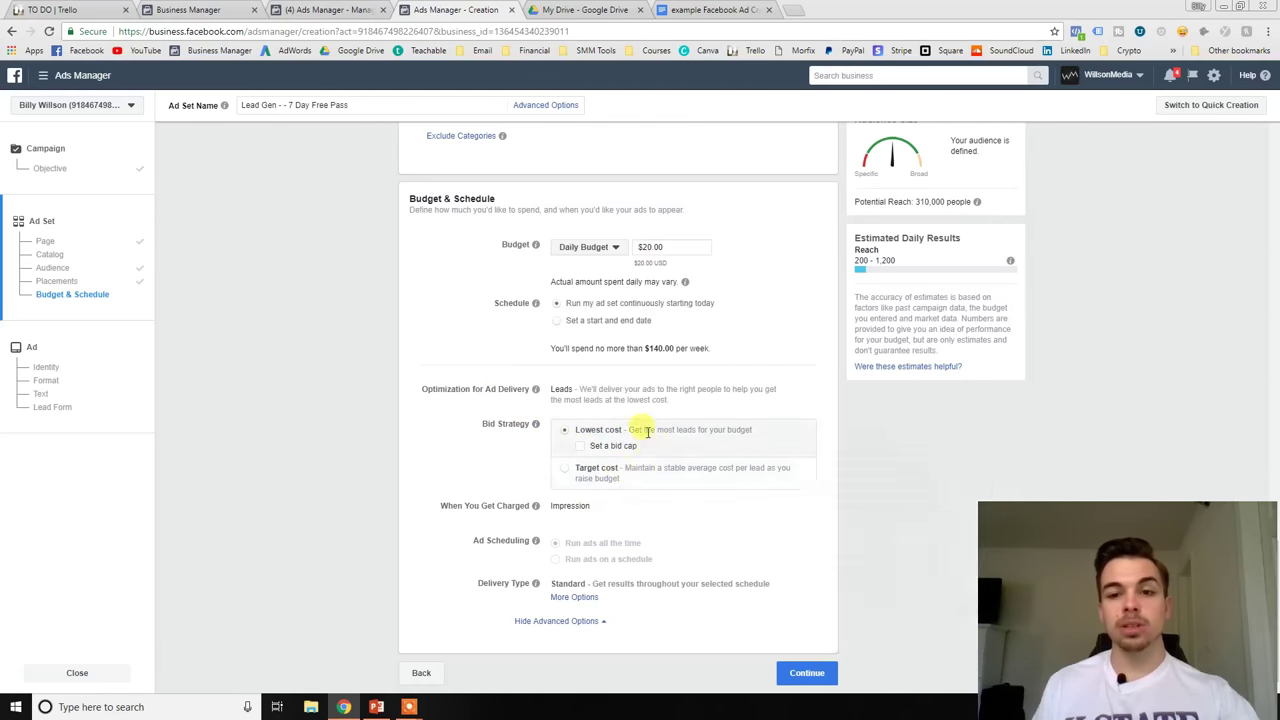
# Continue to the ad level of the campaign and choose the Single Video format.
pyautogui.click(74, 350)
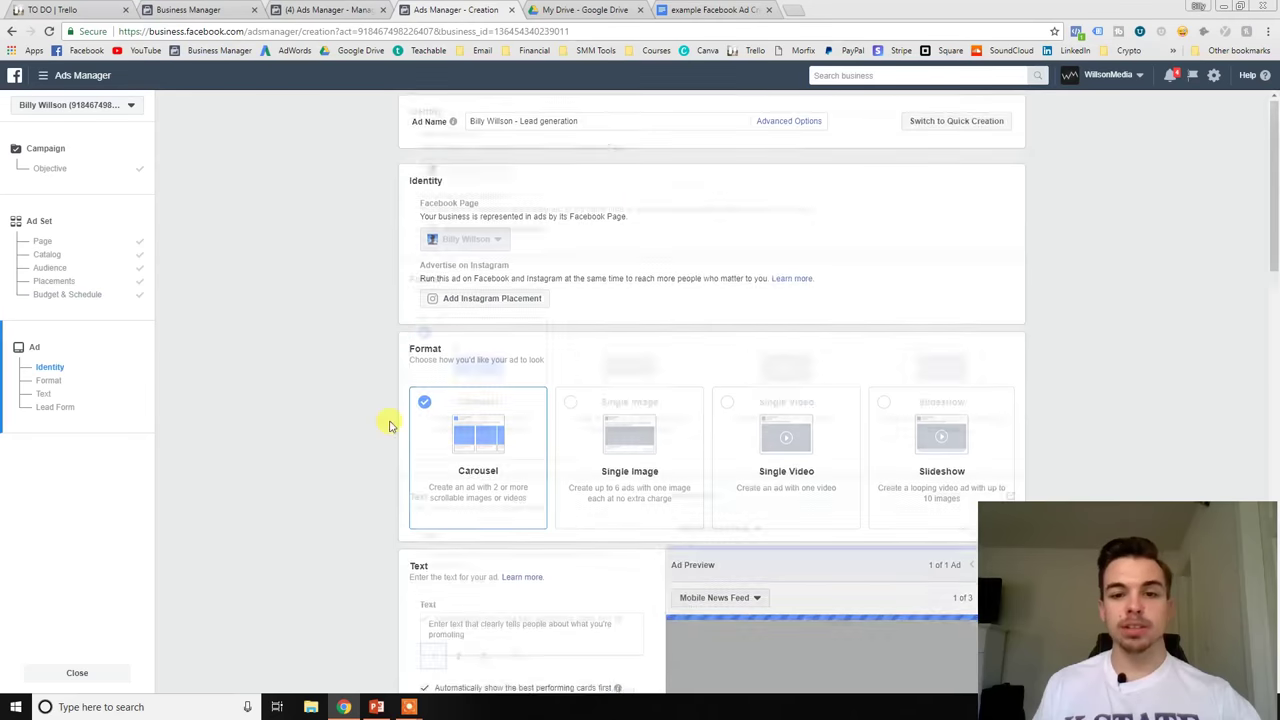
pyautogui.scroll(-3, 390, 425)
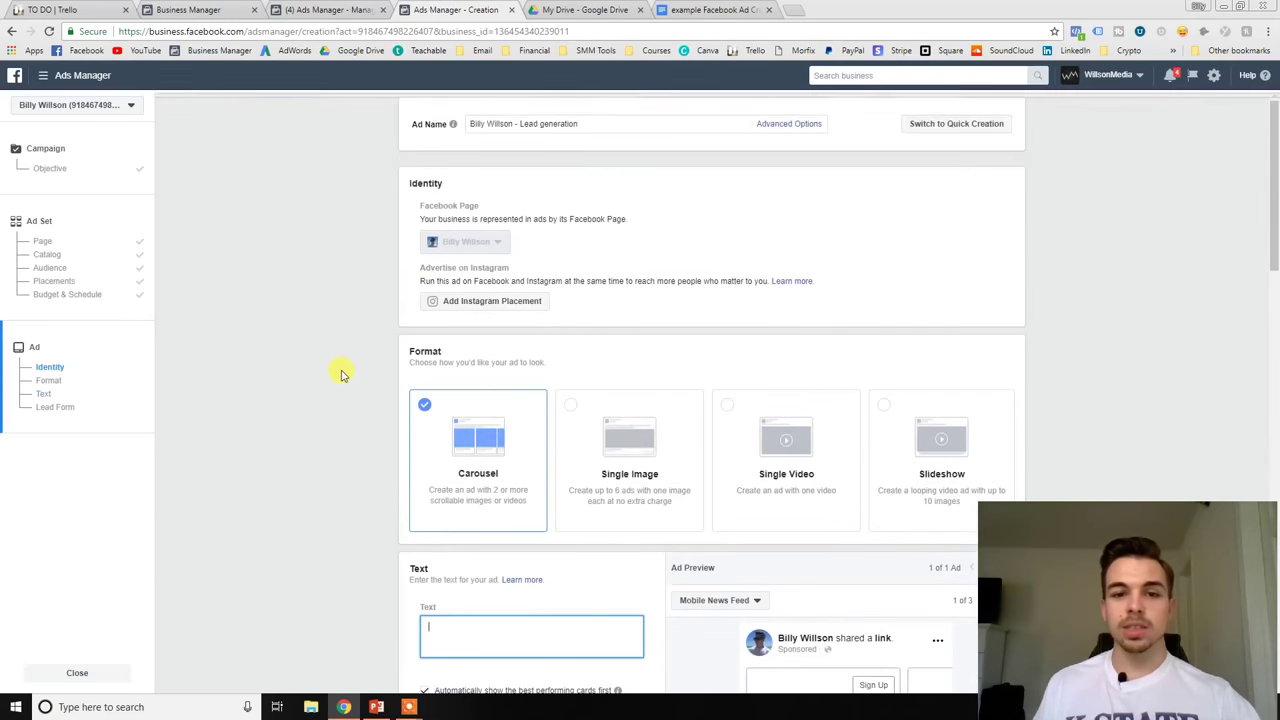
pyautogui.click(755, 388)
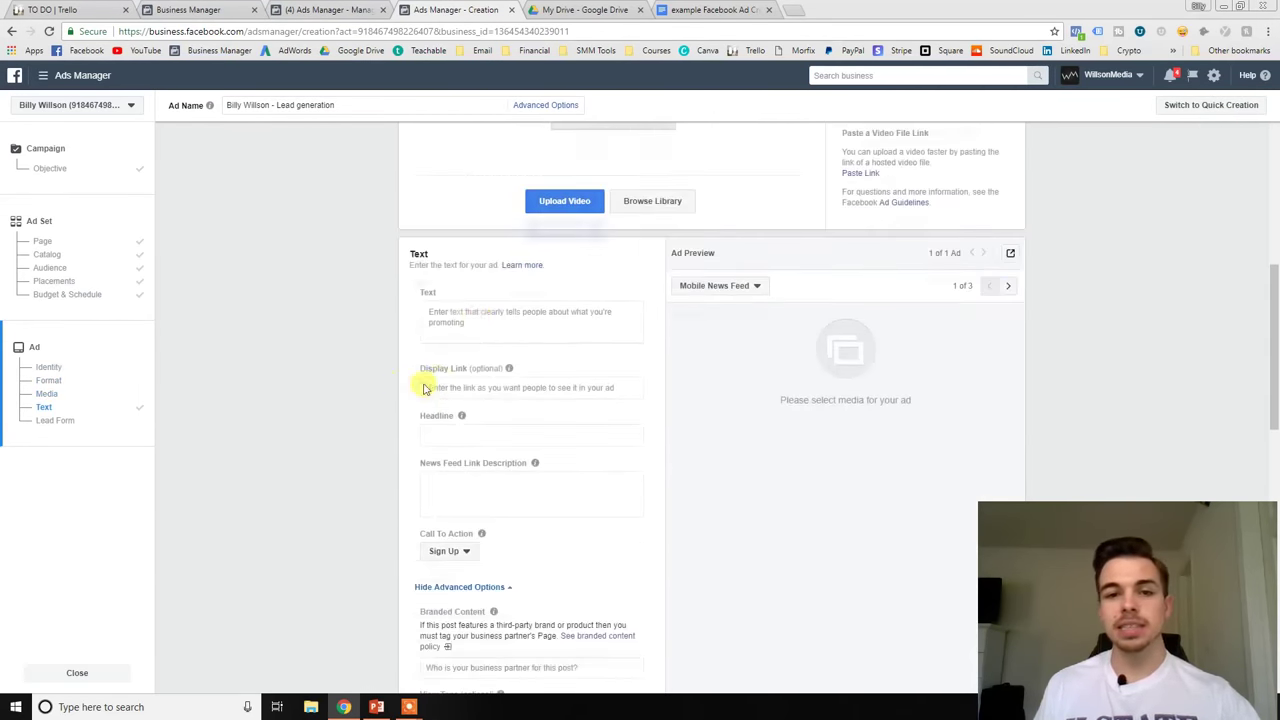
# Switch to the example Facebook Ad Creation Template document and copy the ad copy from "Attention [City]!" through the last LINK line.
pyautogui.click(432, 320)
pyautogui.click(575, 10)
pyautogui.click(715, 10)
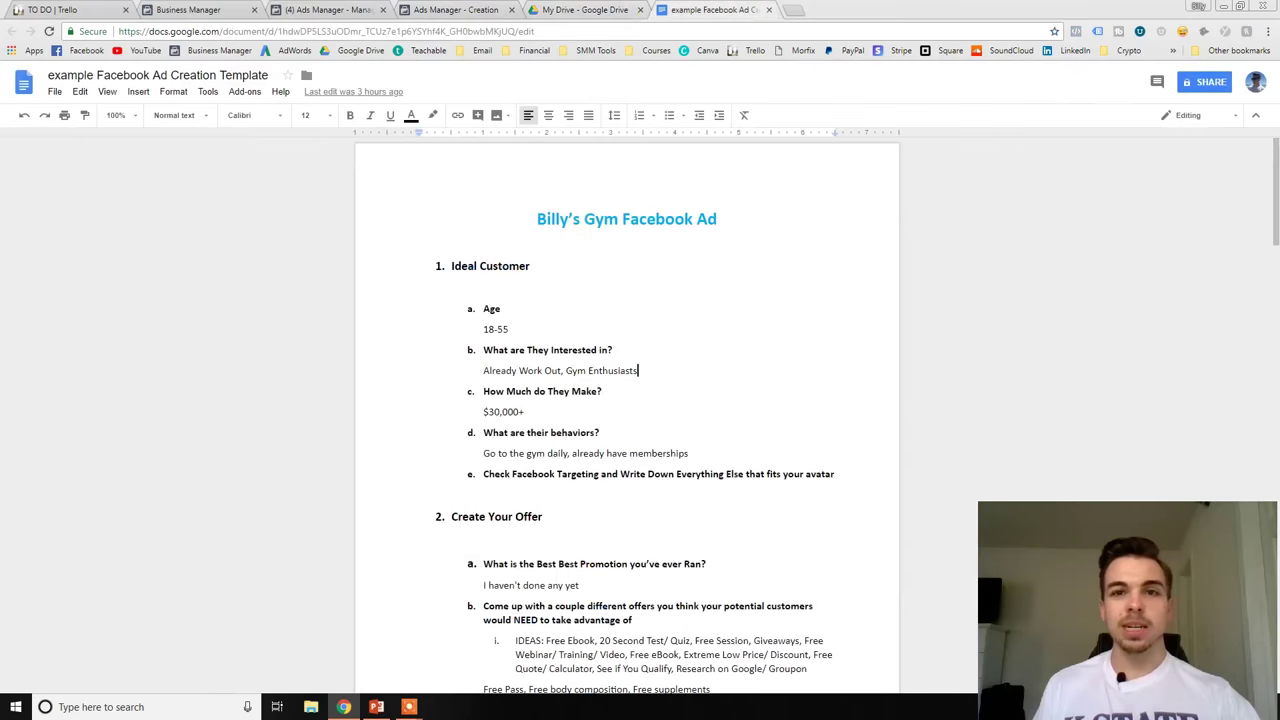
pyautogui.scroll(-10, 525, 430)
pyautogui.scroll(-15, 525, 440)
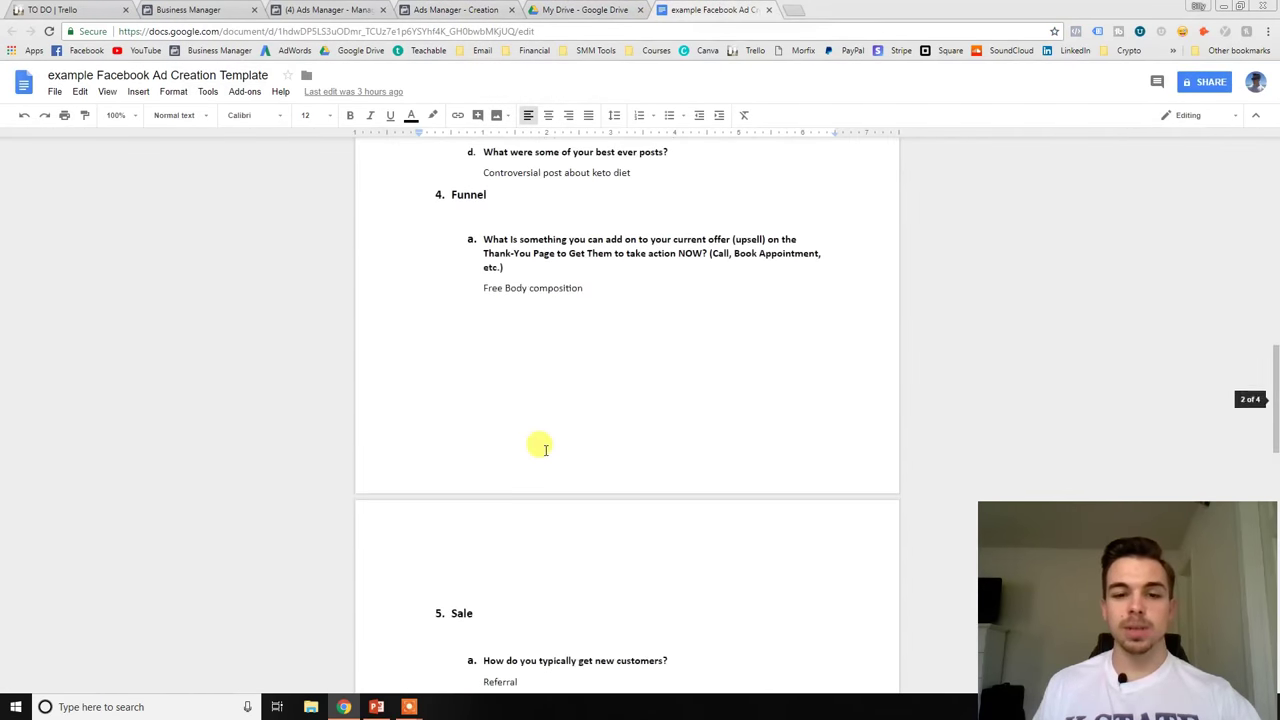
pyautogui.scroll(-1, 530, 500)
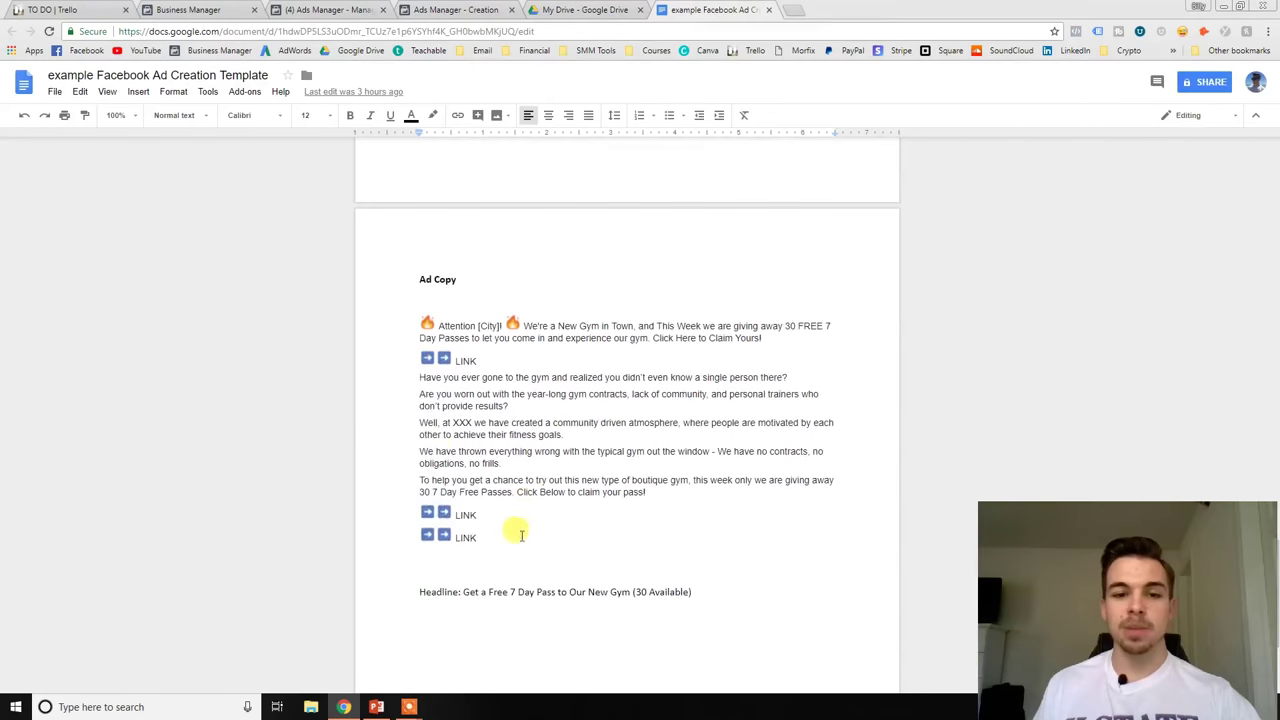
pyautogui.moveTo(514, 529); pyautogui.dragTo(397, 323)
pyautogui.hotkey('ctrl', 'c')
# Return to the ad in Ads Manager and paste the copied ad copy into its Text field.
pyautogui.click(455, 10)
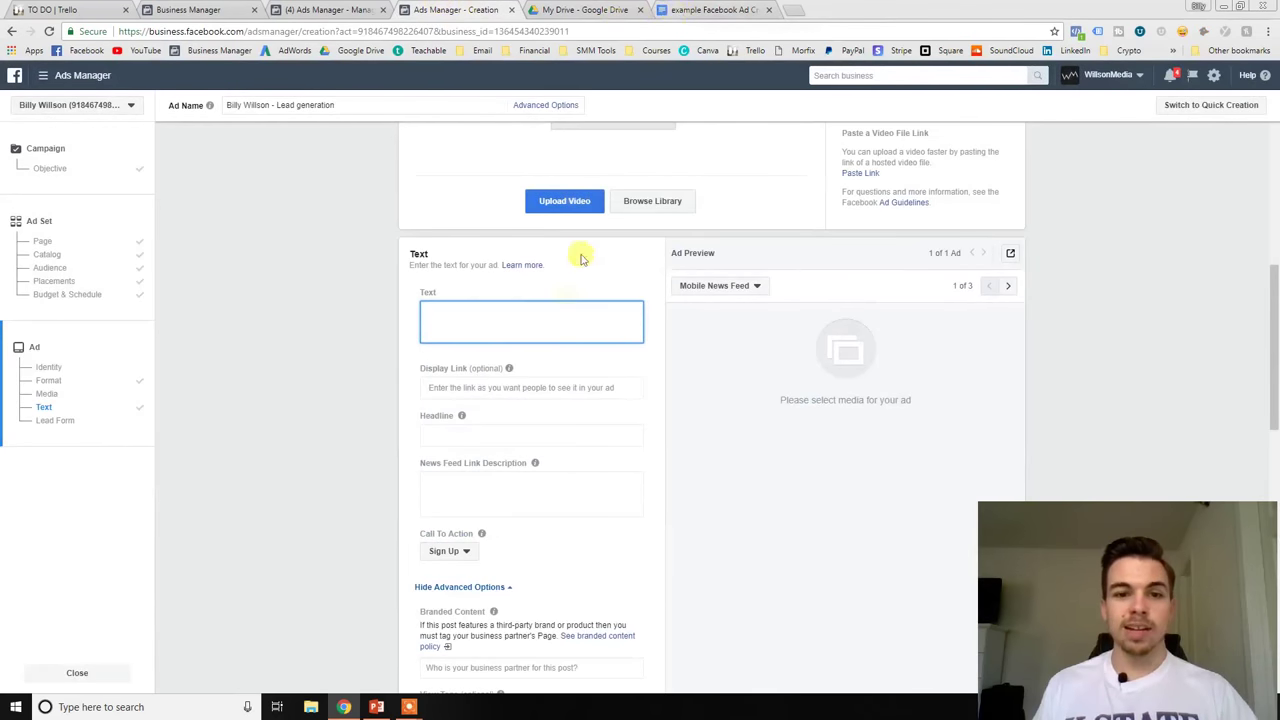
pyautogui.hotkey('ctrl', 'v')
pyautogui.click(552, 345)
pyautogui.click(657, 346)
pyautogui.click(573, 352)
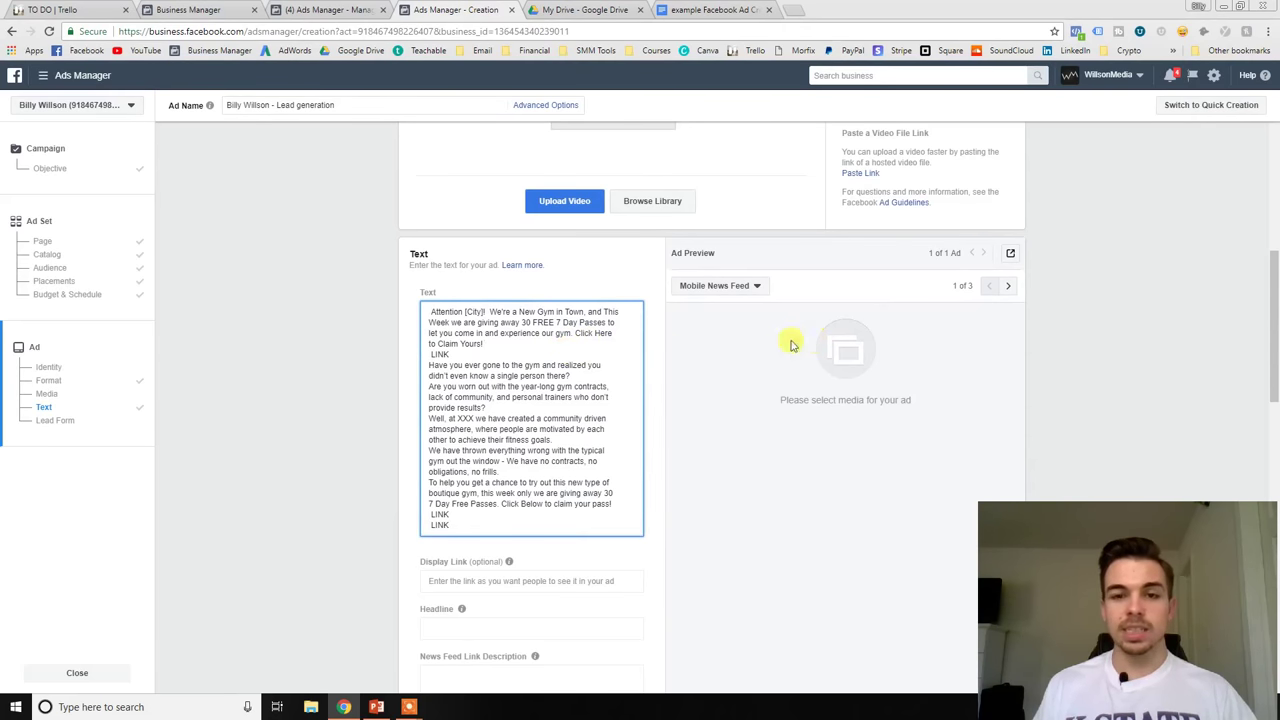
# Change the ad format to Single Image and view the ad preview.
pyautogui.scroll(3, 643, 337)
pyautogui.click(585, 205)
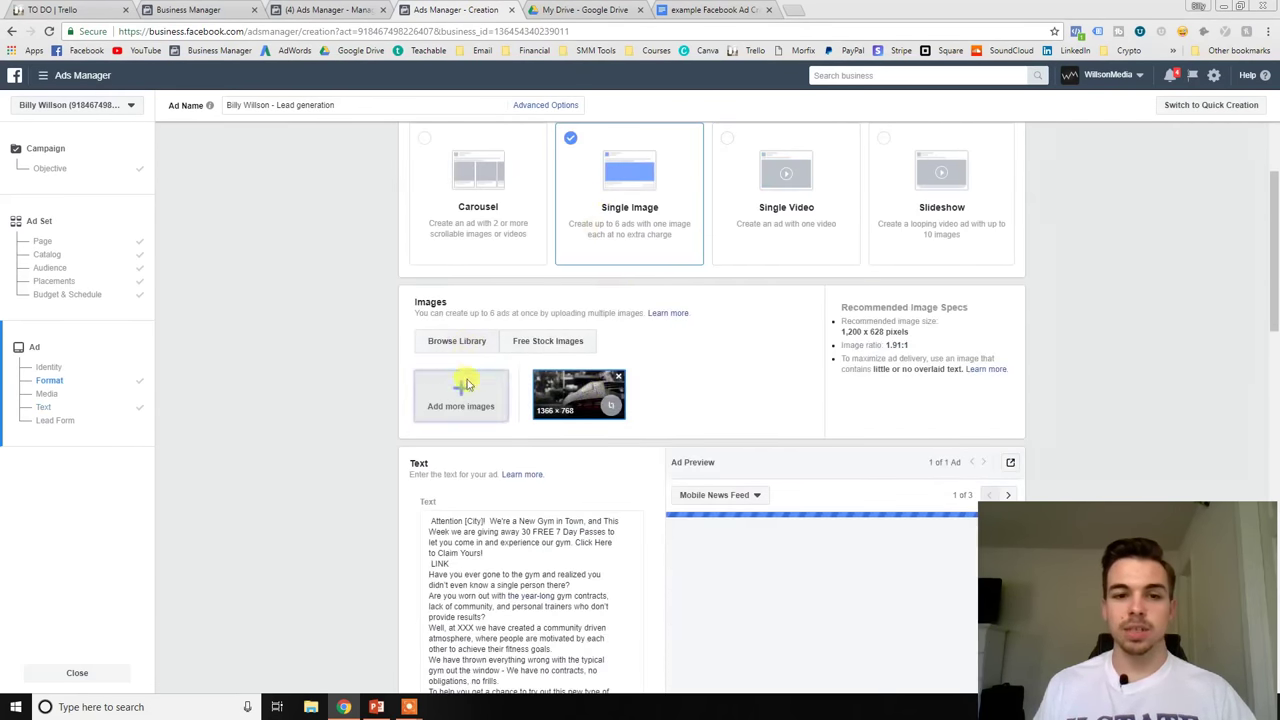
pyautogui.scroll(-3, 700, 440)
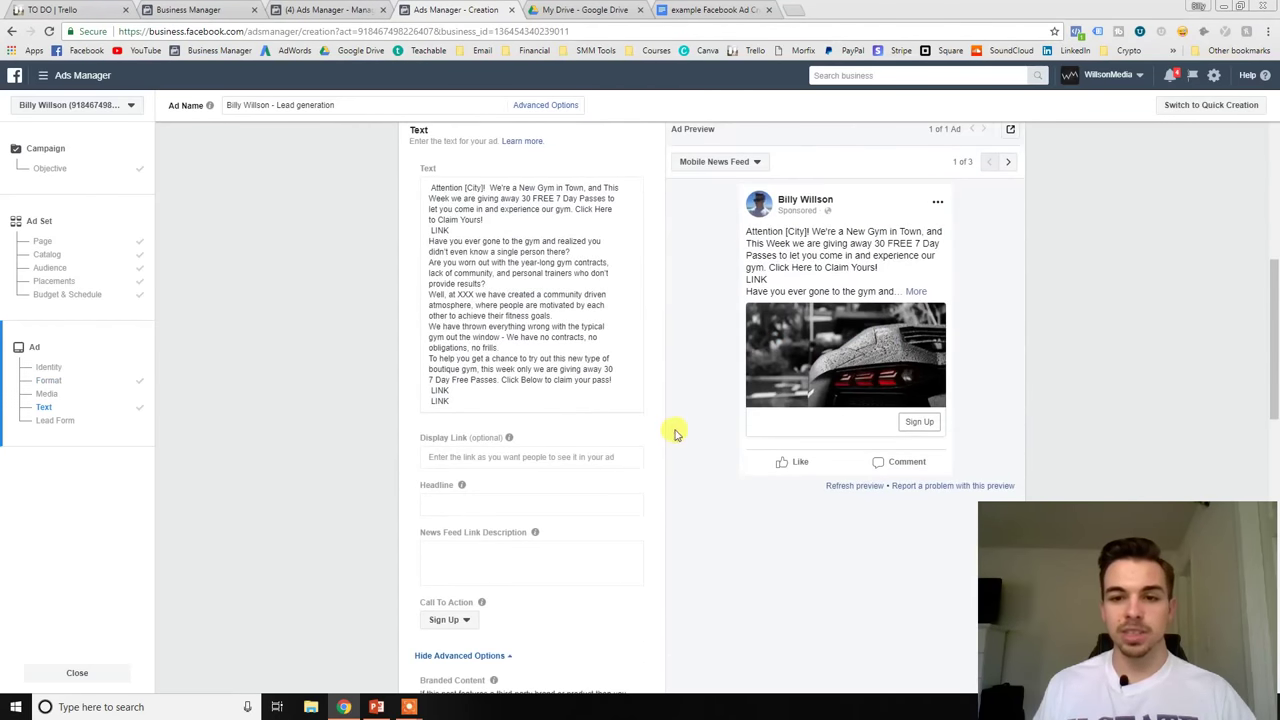
# Copy "Get a Free 7 Day Pass to Our New Gym (30 Available)" from the template document into the ad's Headline field.
pyautogui.click(532, 503)
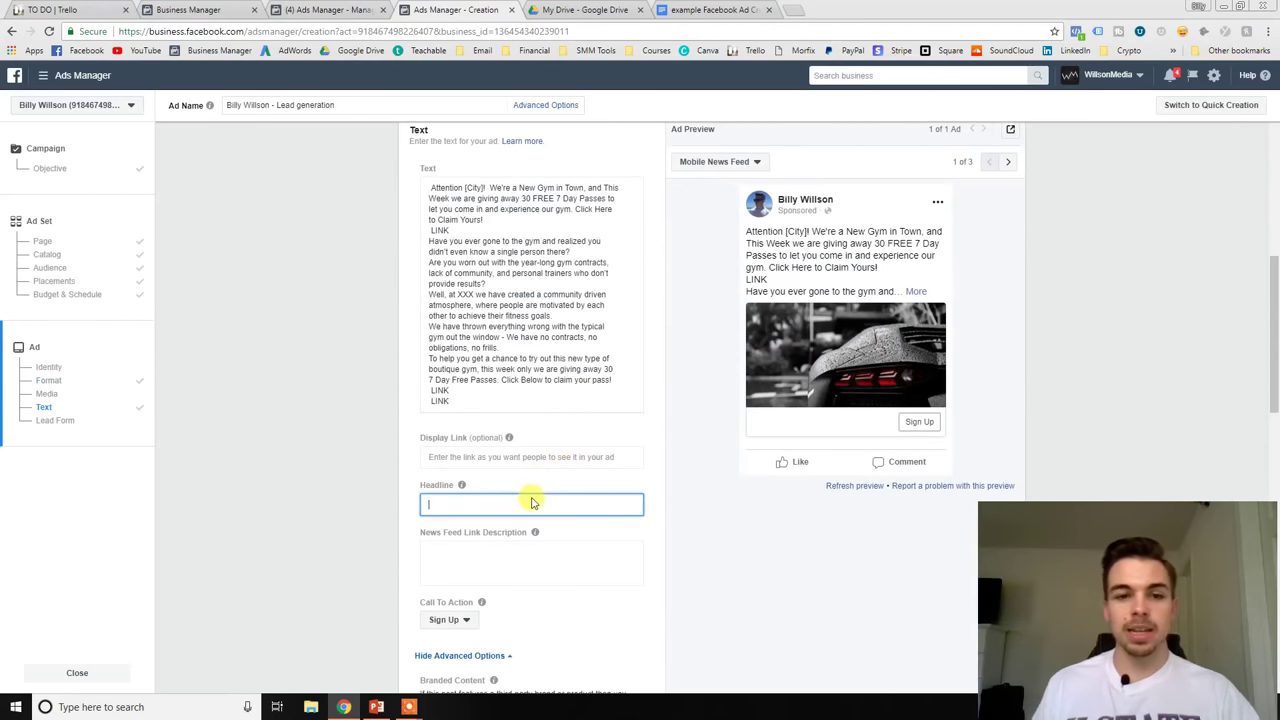
pyautogui.hotkey('ctrl', 'Tab')
pyautogui.hotkey('ctrl', 'Tab')
pyautogui.moveTo(691, 363); pyautogui.dragTo(457, 343)
pyautogui.click(557, 9)
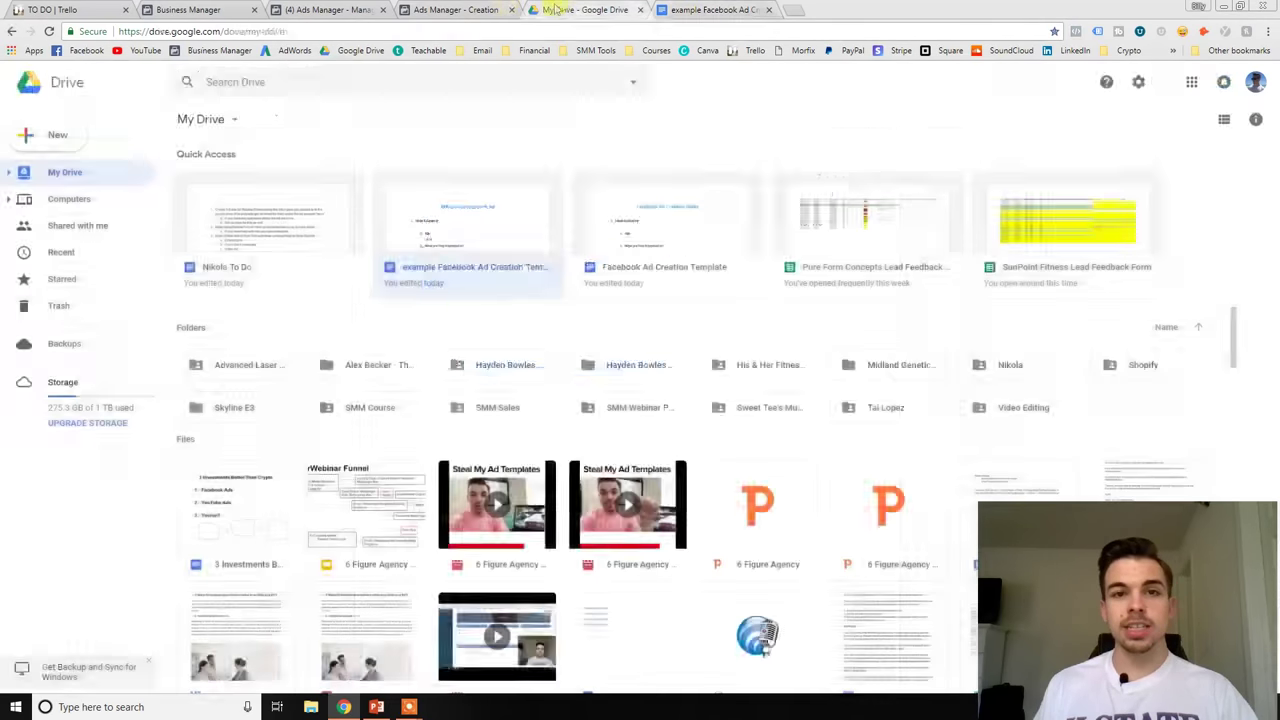
pyautogui.click(470, 9)
pyautogui.hotkey('ctrl', 'v')
pyautogui.click(535, 489)
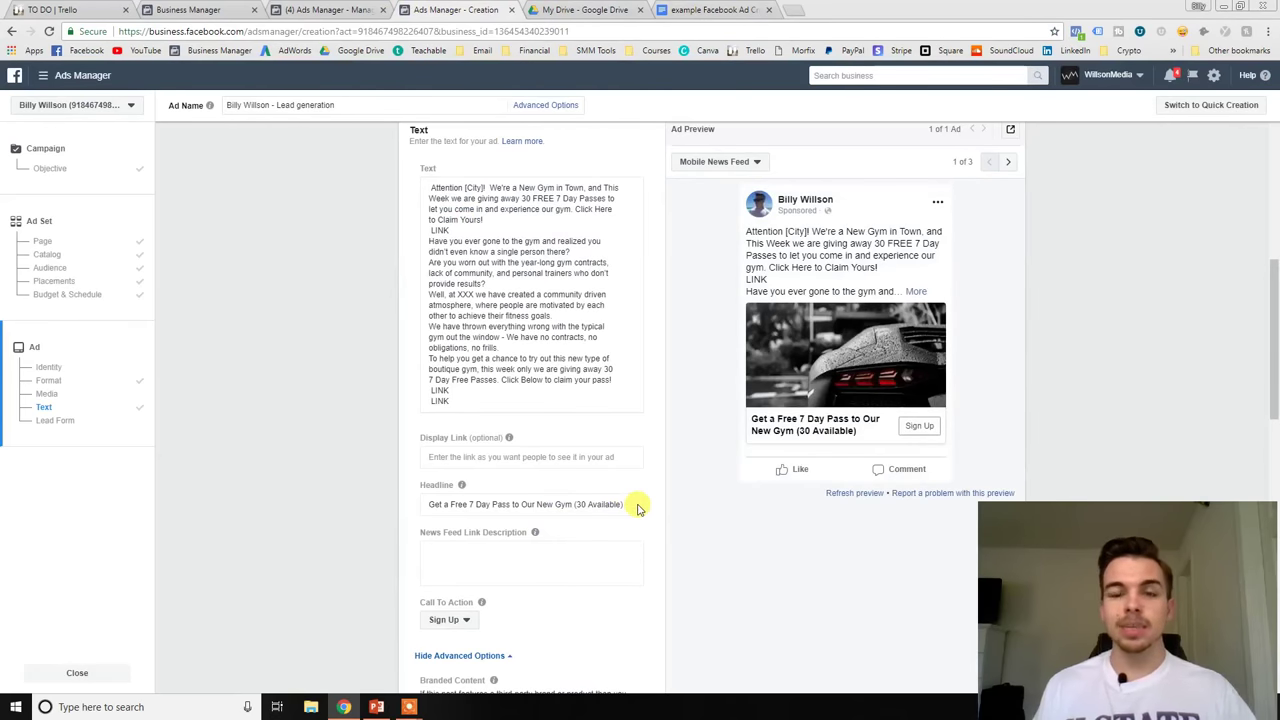
# Compare the LINK line in the ad text with the template document's emoji version and look at the emoji picker extension.
pyautogui.click(508, 228)
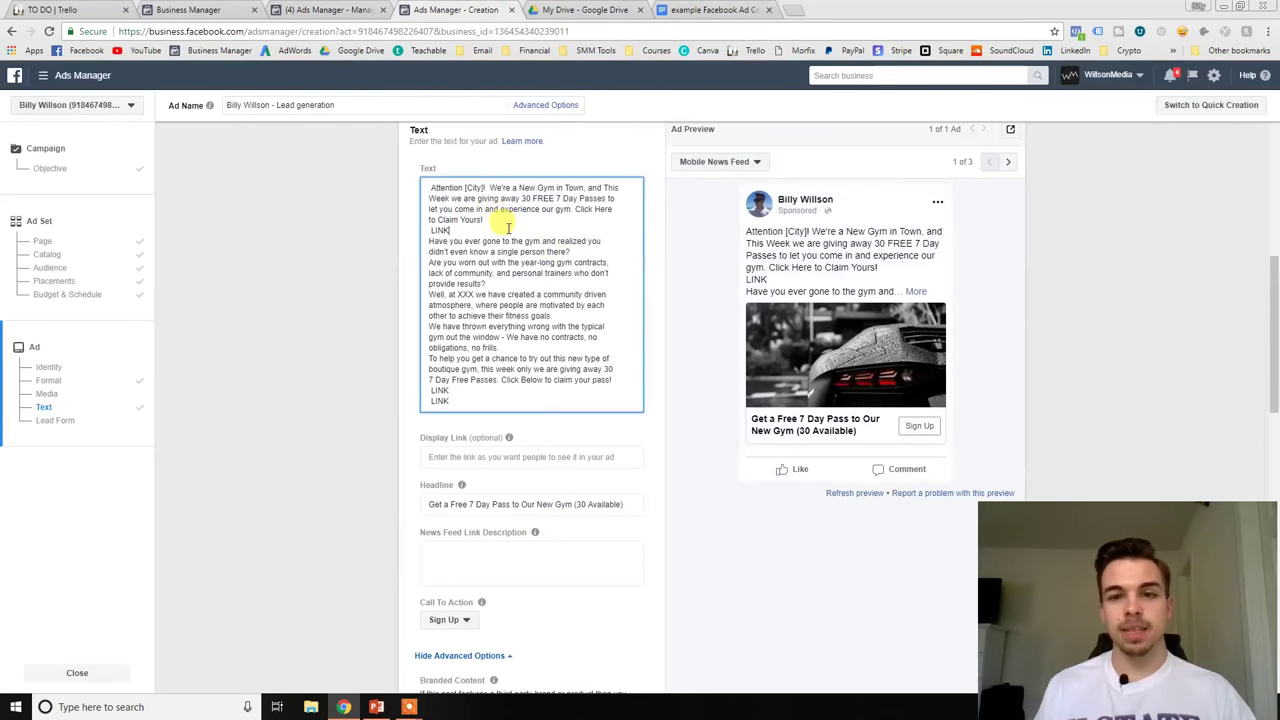
pyautogui.click(431, 230)
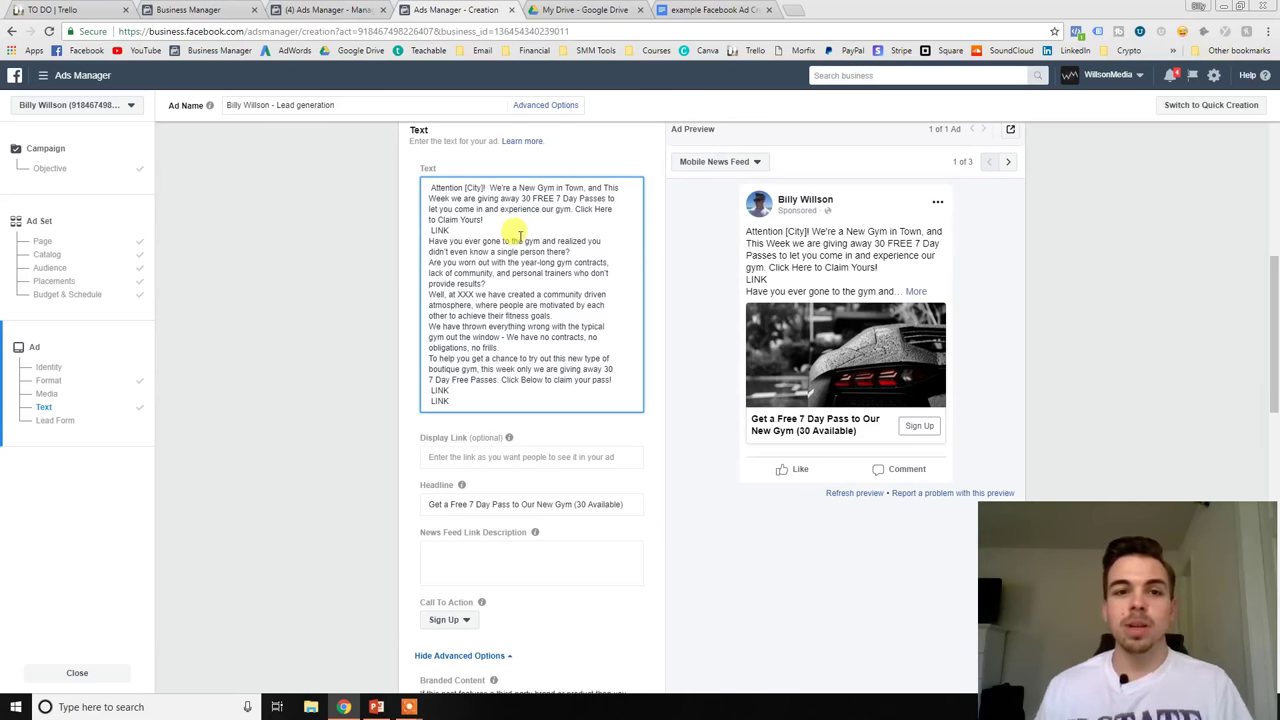
pyautogui.click(575, 9)
pyautogui.click(712, 9)
pyautogui.click(478, 275)
pyautogui.scroll(3, 510, 285)
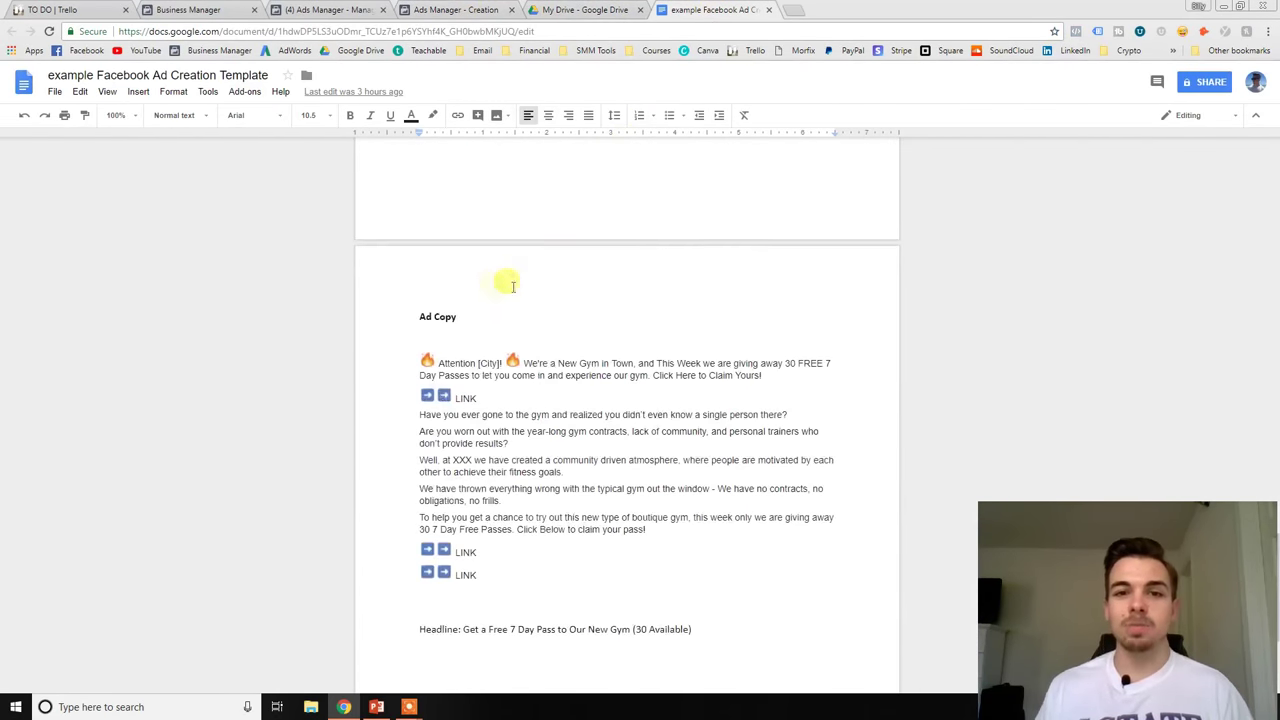
pyautogui.click(1185, 32)
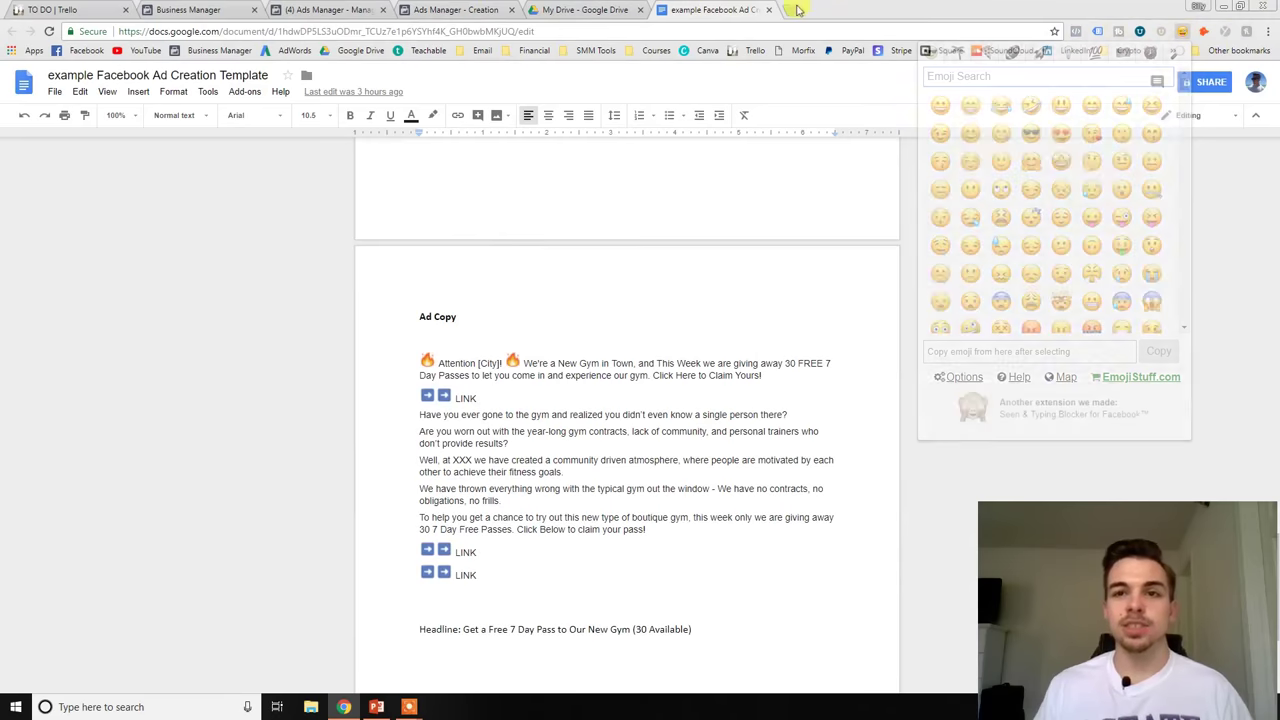
pyautogui.click(793, 10)
pyautogui.write('er')
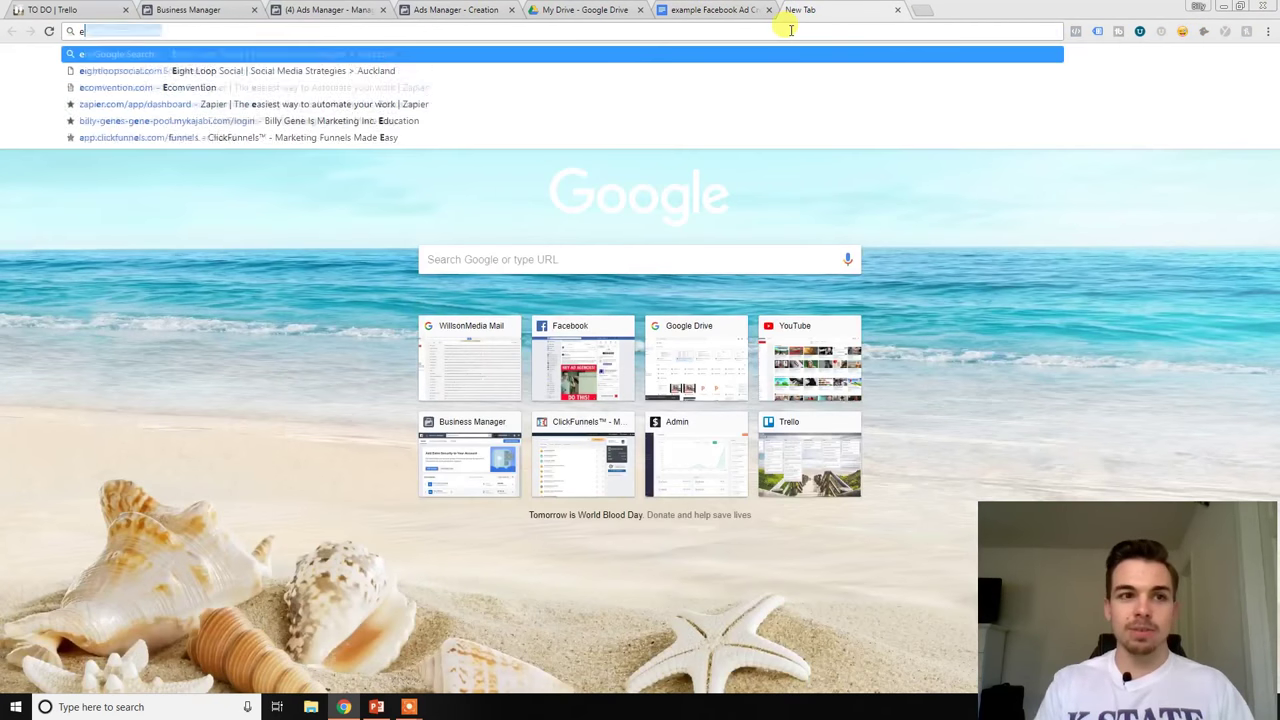
pyautogui.press('BackSpace')
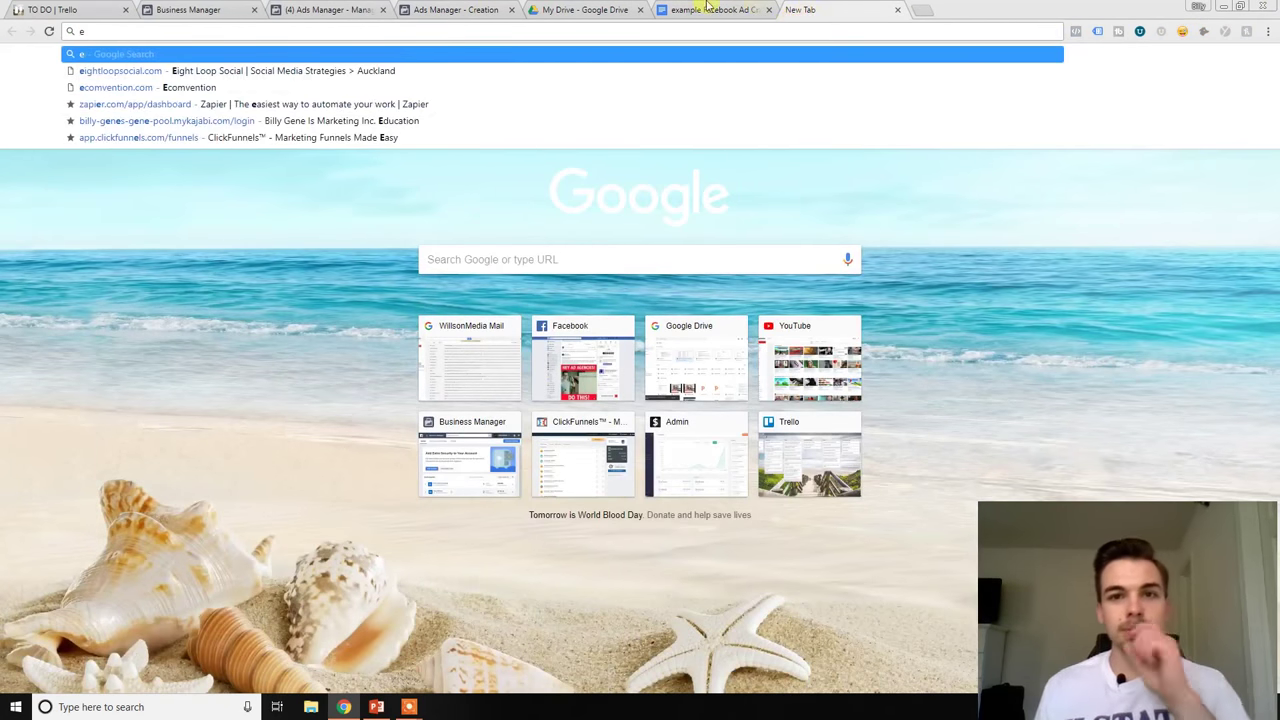
# Return to the template document and select the whole ad copy text.
pyautogui.click(758, 6)
pyautogui.scroll(-1, 500, 520)
pyautogui.click(530, 510)
pyautogui.moveTo(530, 510); pyautogui.dragTo(415, 292)
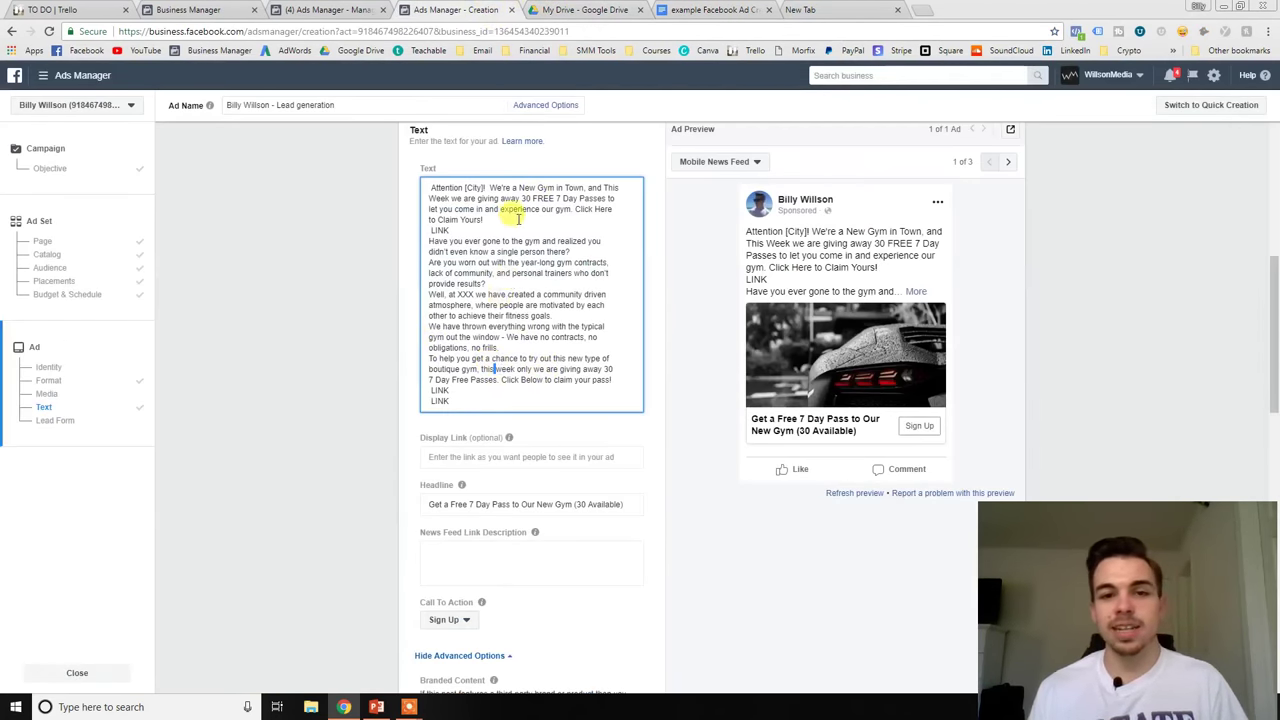
# Insert blank lines around the first LINK line and before the "Well, at XXX" and "To help you" paragraphs of the ad text.
pyautogui.press('Return')
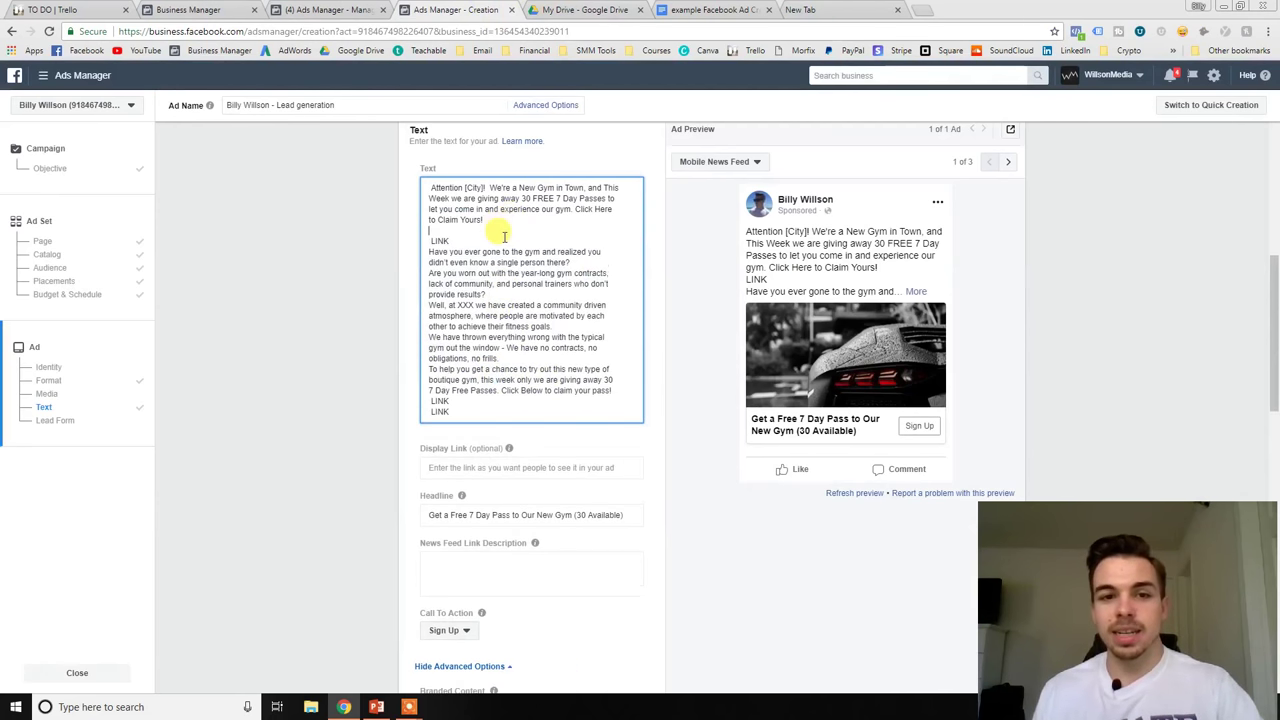
pyautogui.click(506, 239)
pyautogui.press('Return')
pyautogui.click(549, 307)
pyautogui.press('Return')
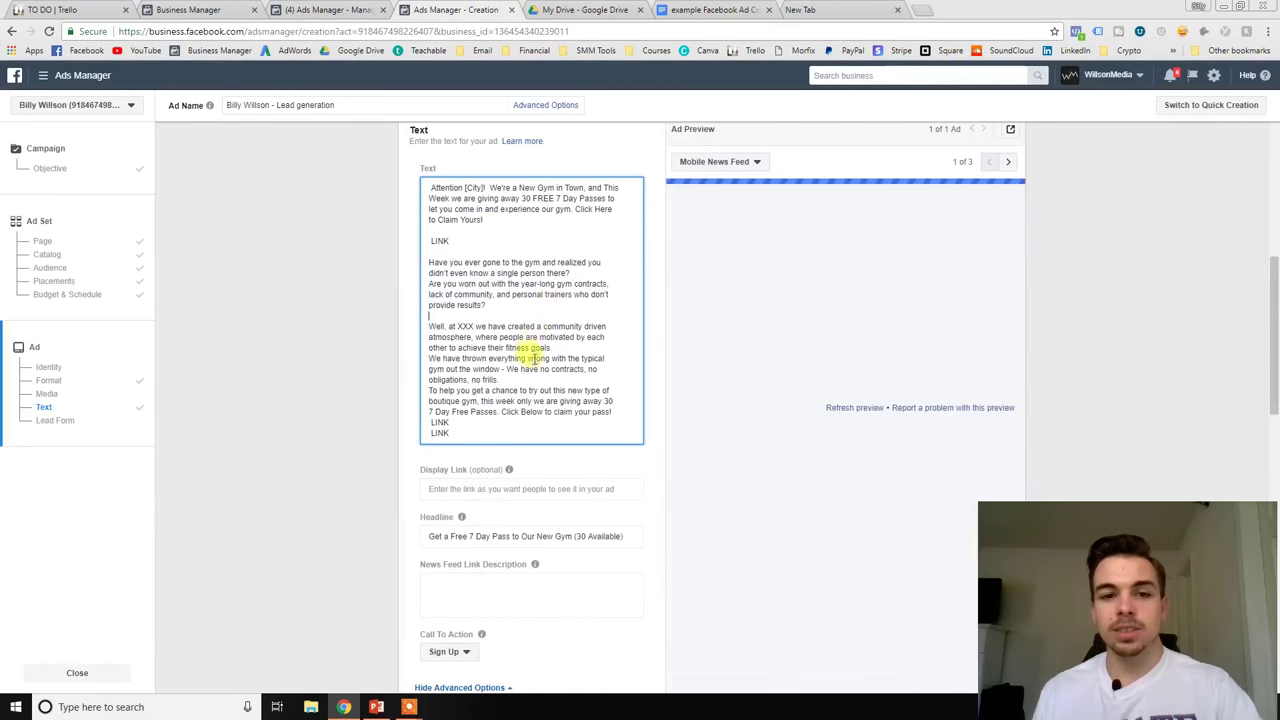
pyautogui.click(535, 378)
pyautogui.press('Return')
pyautogui.click(534, 438)
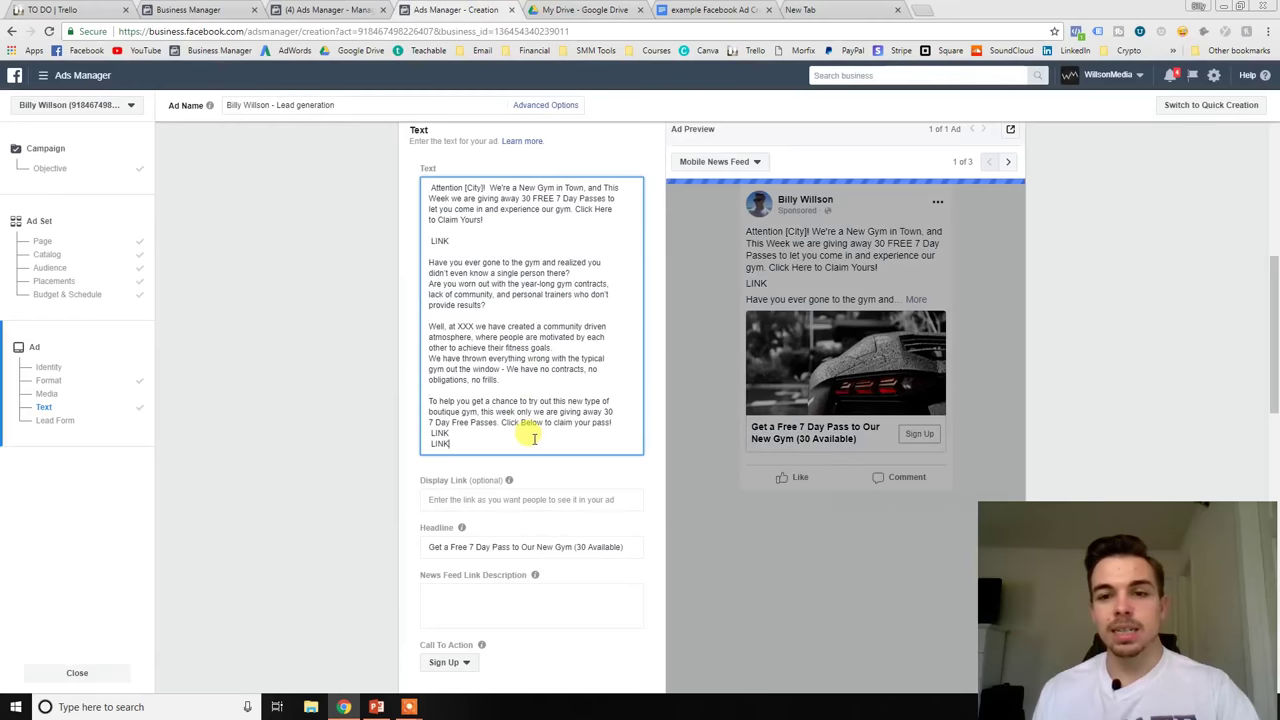
pyautogui.scroll(1, 544, 432)
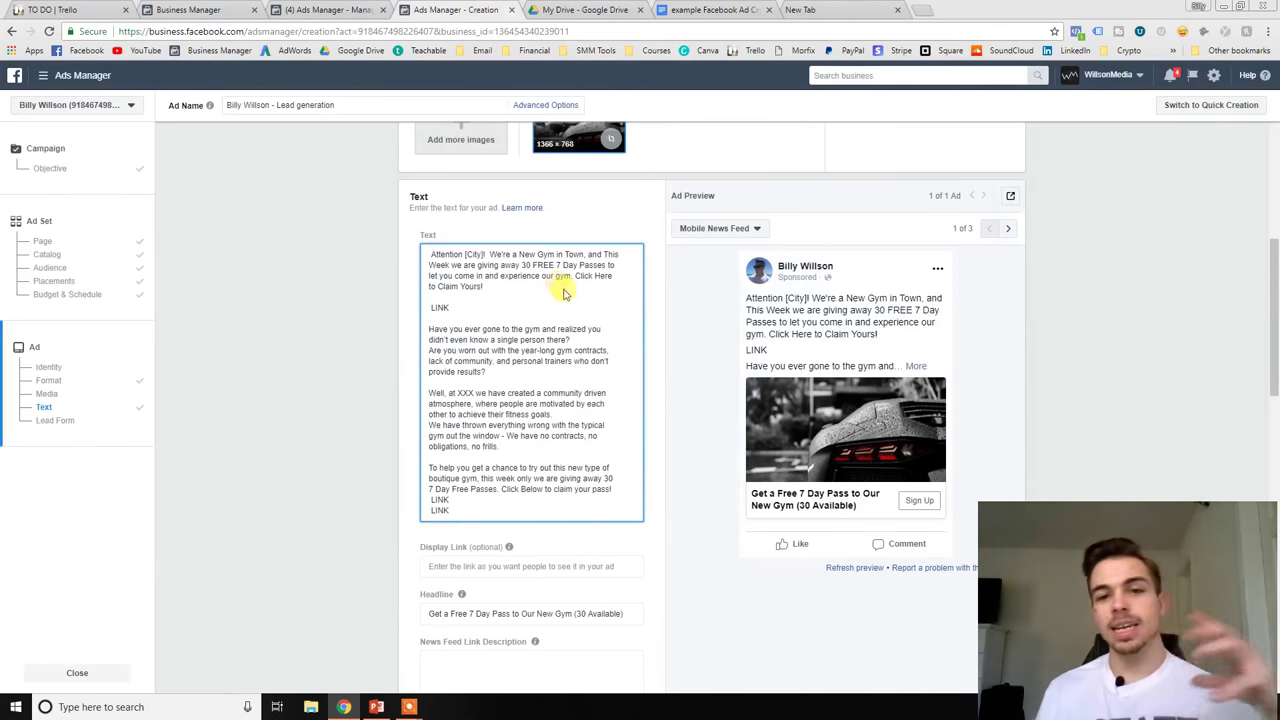
pyautogui.click(564, 292)
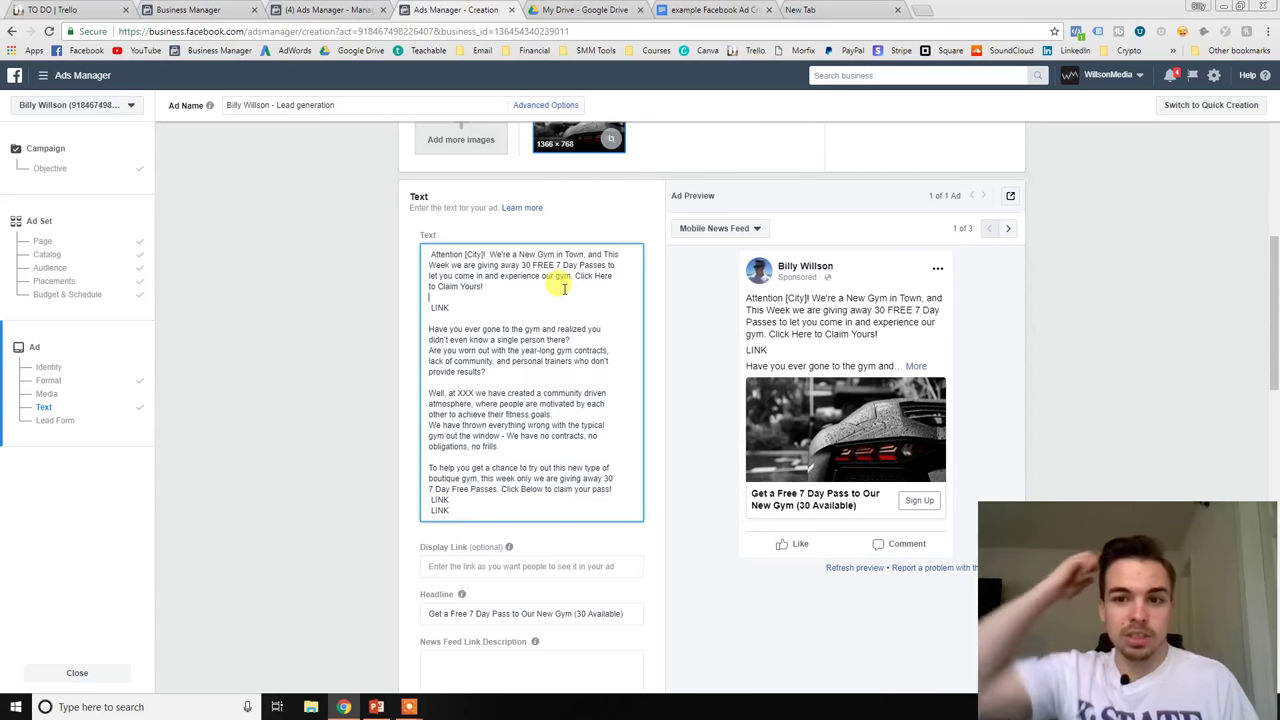
# Delete all of the ad copy from the ad's Text field, leaving the headline in place.
pyautogui.scroll(-1, 663, 343)
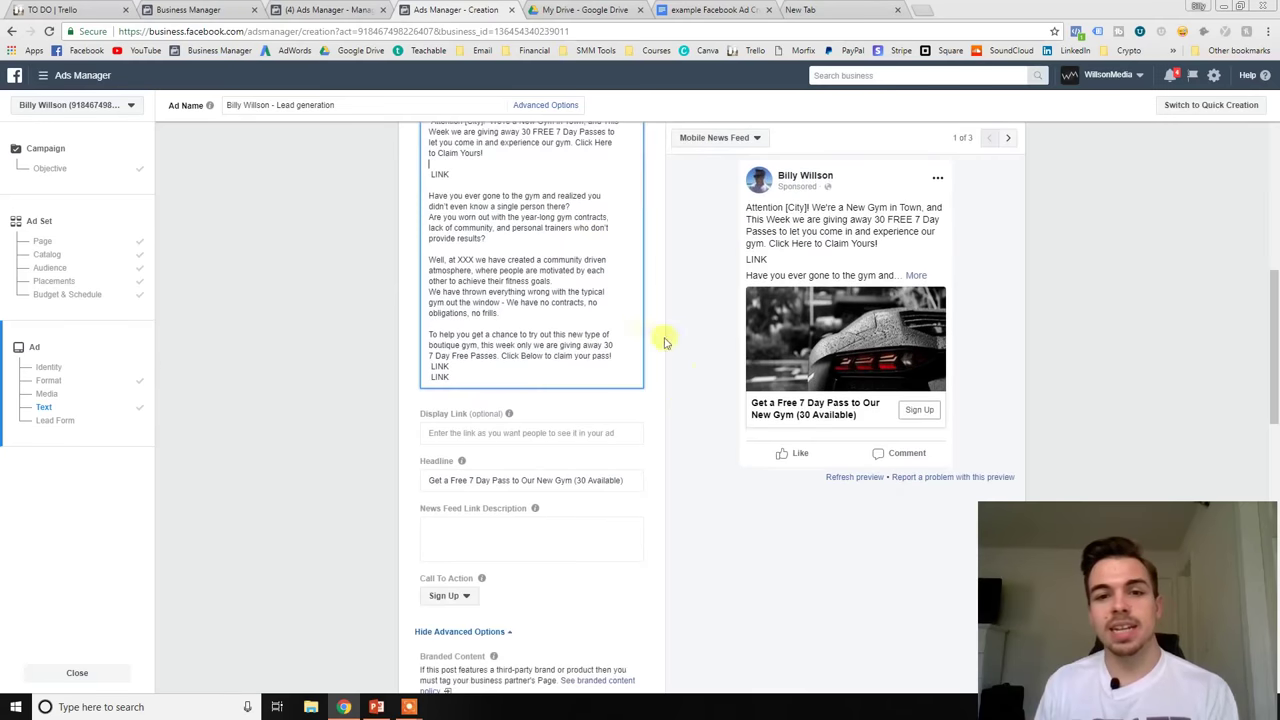
pyautogui.moveTo(600, 366); pyautogui.dragTo(430, 118)
pyautogui.scroll(1, 470, 290)
pyautogui.click(488, 440)
pyautogui.hotkey('ctrl', 'a')
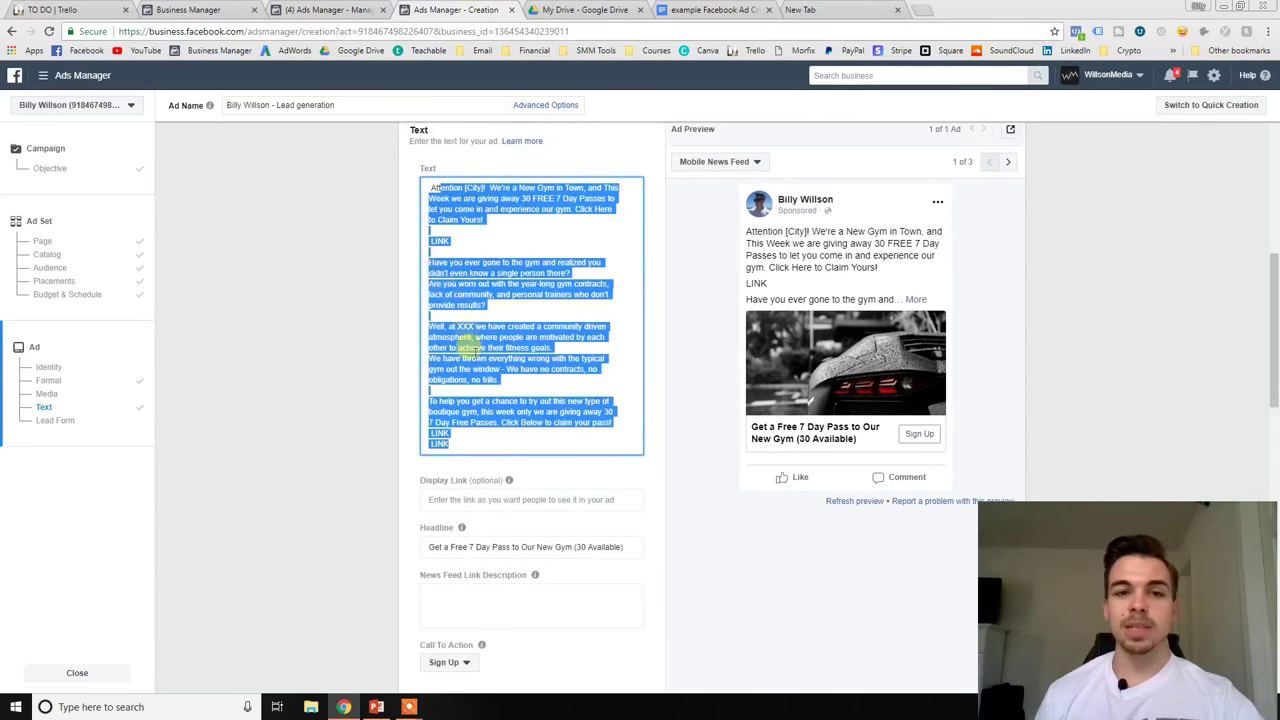
pyautogui.click(491, 238)
pyautogui.moveTo(471, 445); pyautogui.dragTo(414, 243)
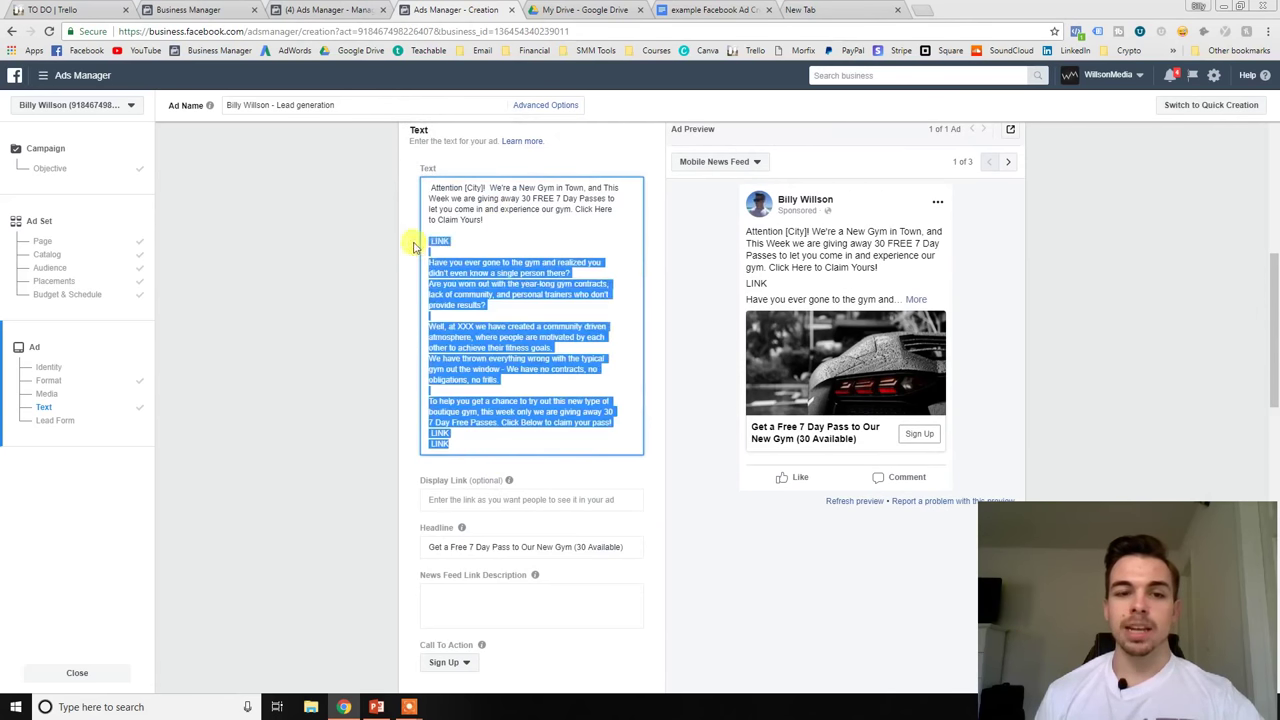
pyautogui.press('BackSpace')
pyautogui.moveTo(557, 223); pyautogui.dragTo(432, 180)
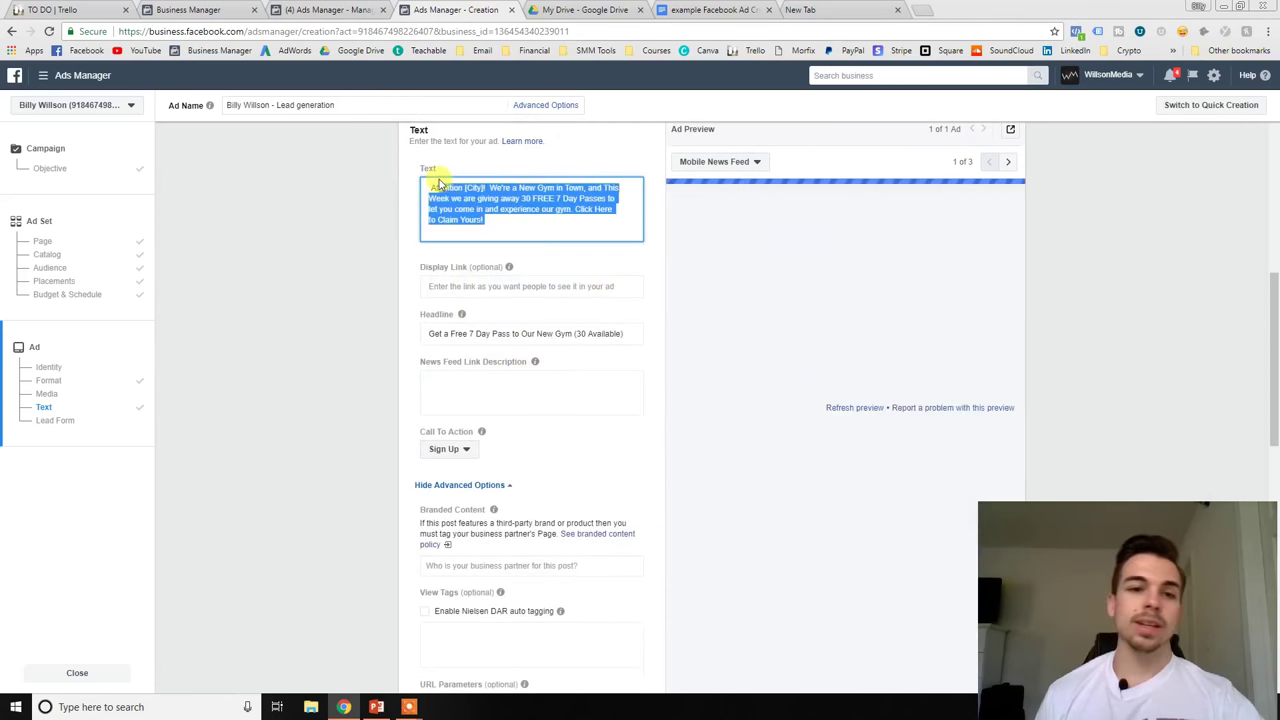
pyautogui.press('BackSpace')
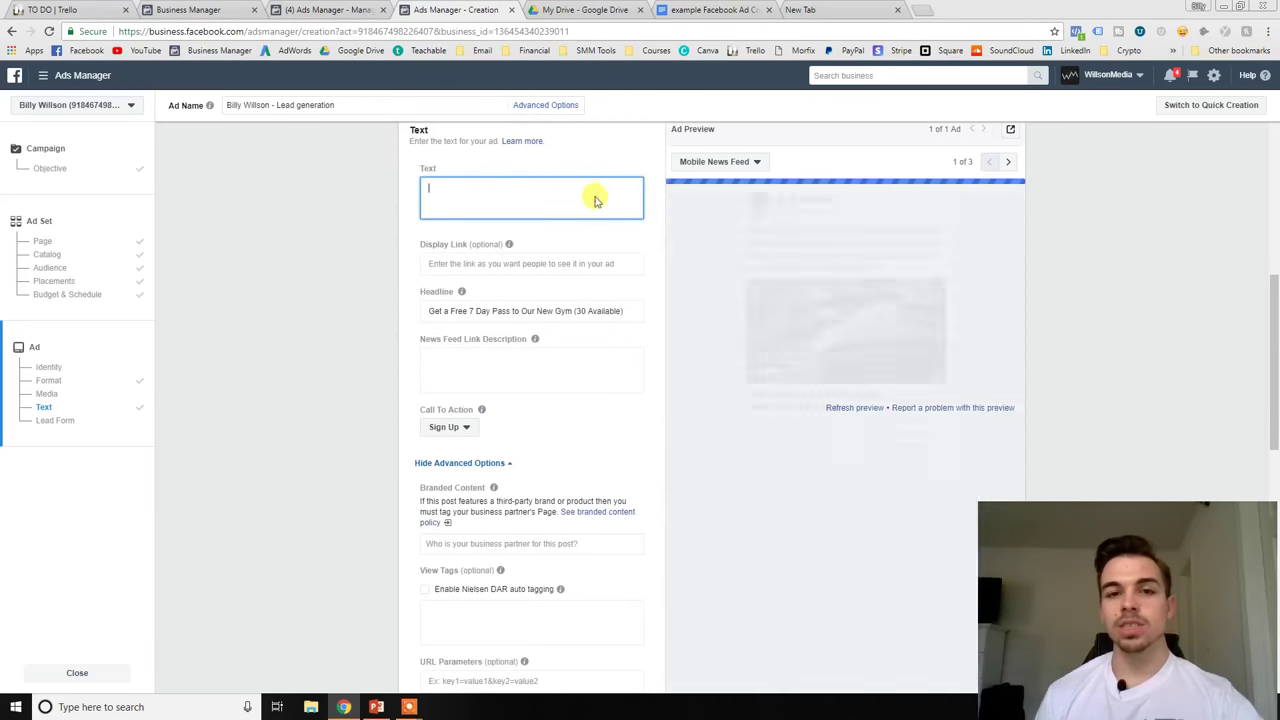
pyautogui.click(654, 218)
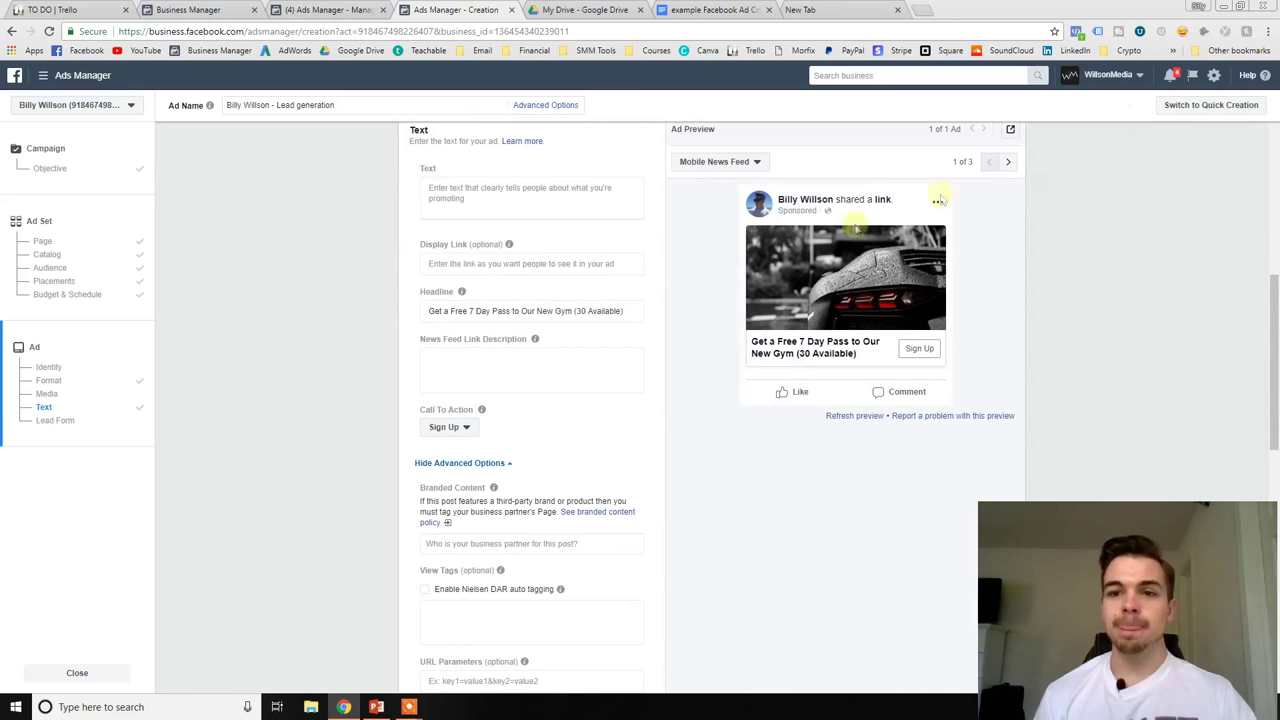
# Review the ad's advanced options and Call To Action choices, and open the News Feed Link Description for editing.
pyautogui.scroll(-1, 657, 421)
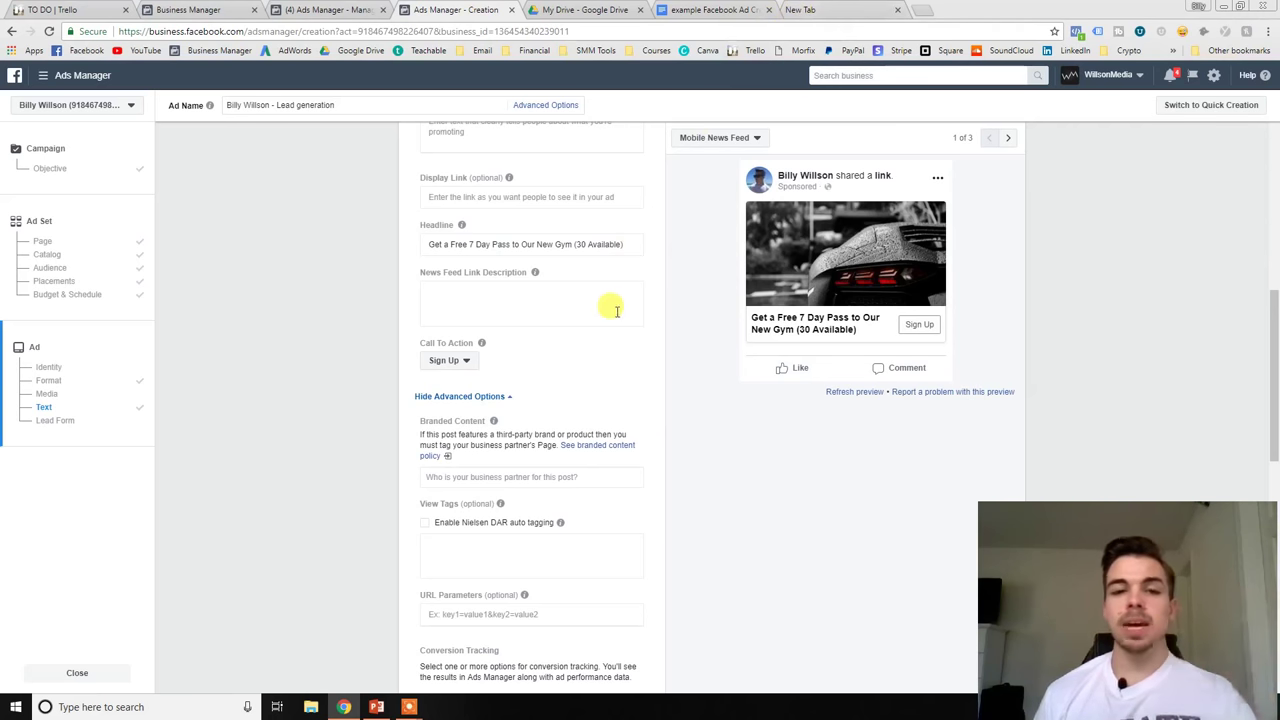
pyautogui.scroll(-1, 575, 336)
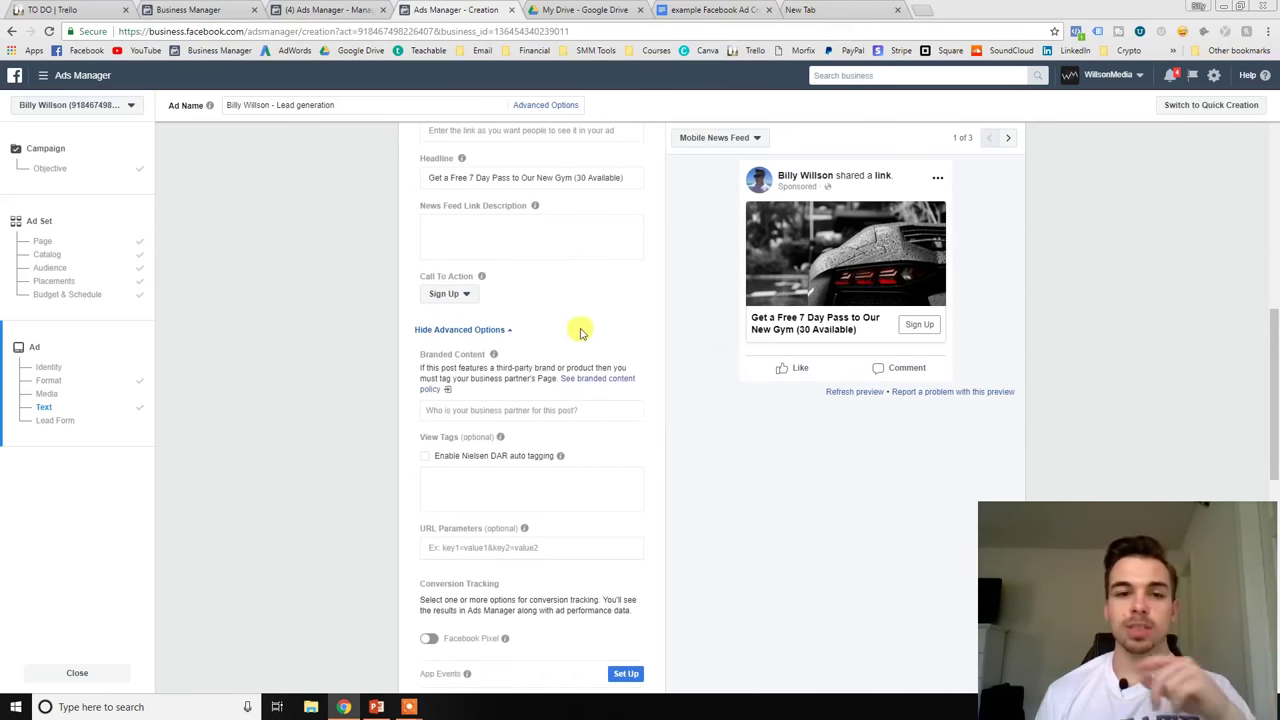
pyautogui.click(465, 294)
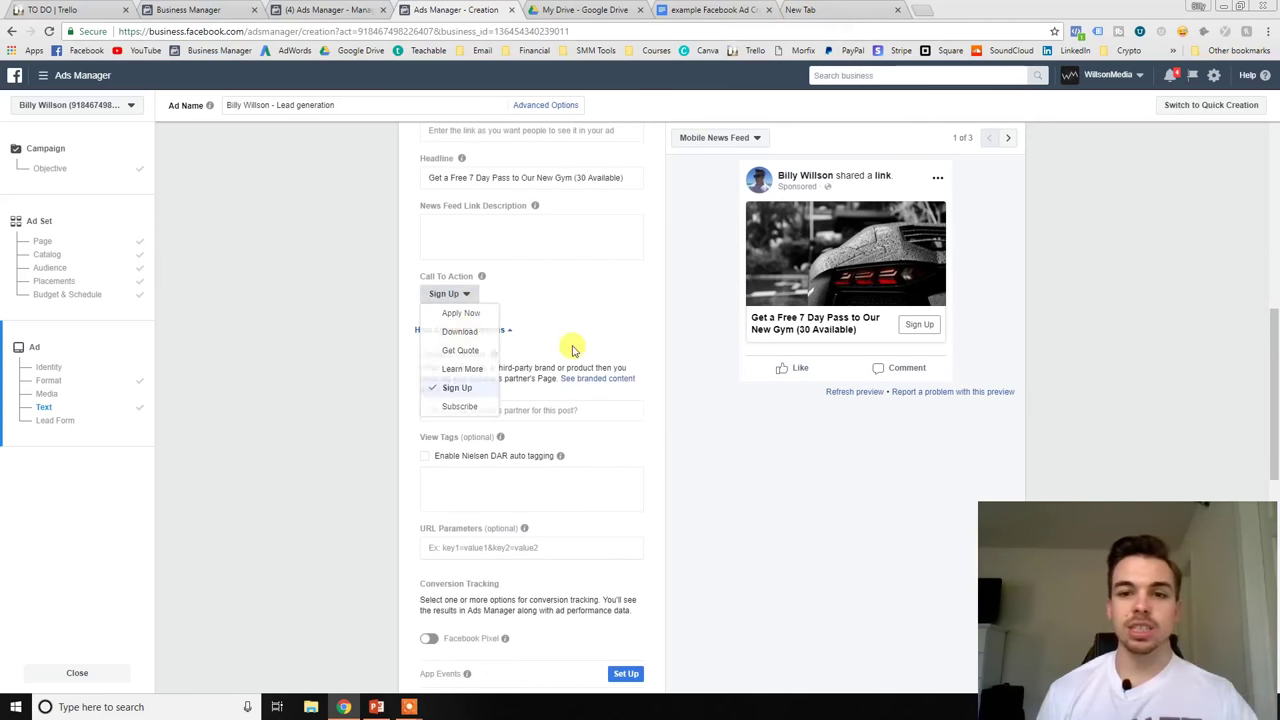
pyautogui.scroll(2, 565, 343)
pyautogui.click(524, 360)
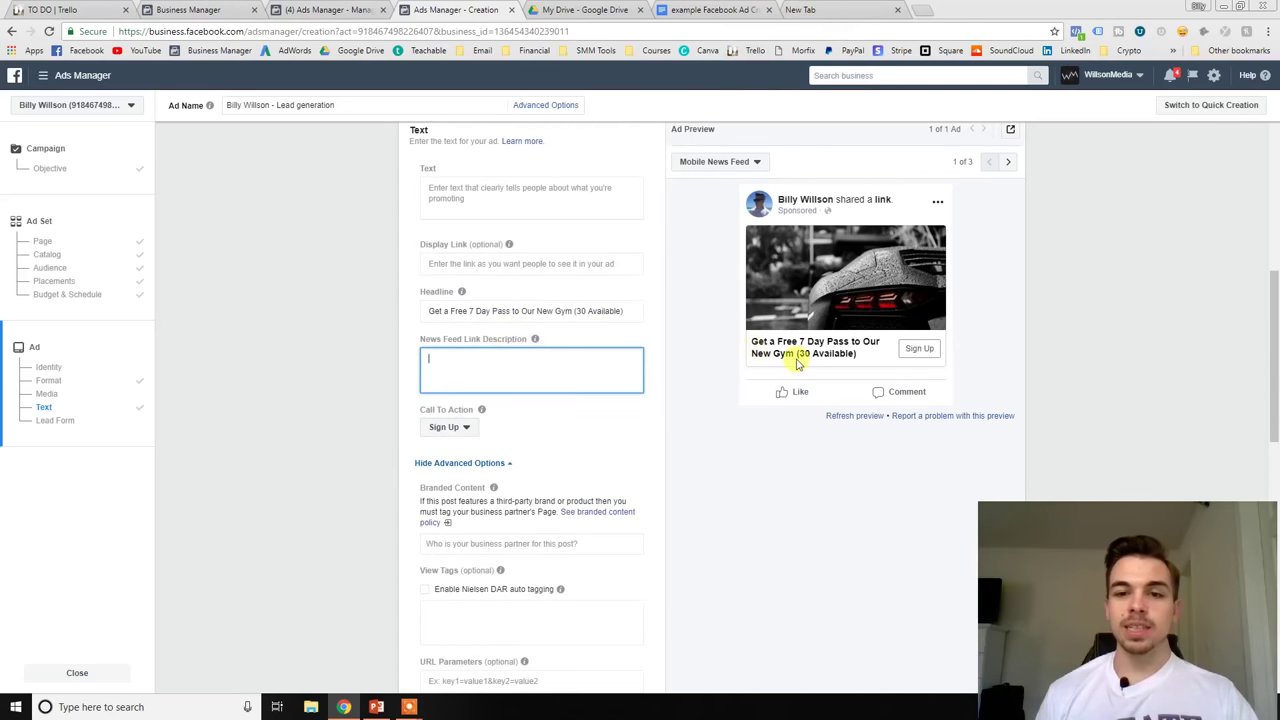
pyautogui.click(1011, 129)
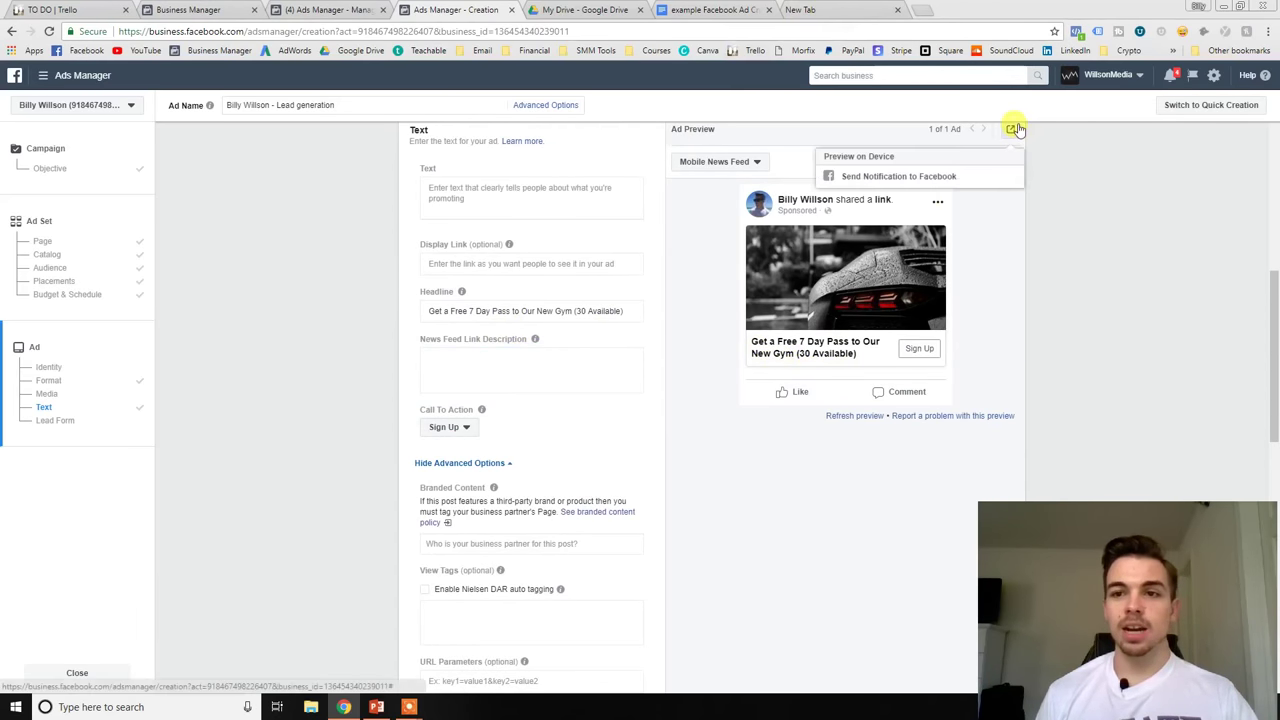
pyautogui.click(523, 189)
pyautogui.write('Get a Free 7 Day Pass to Our New Gym (30 Available)')
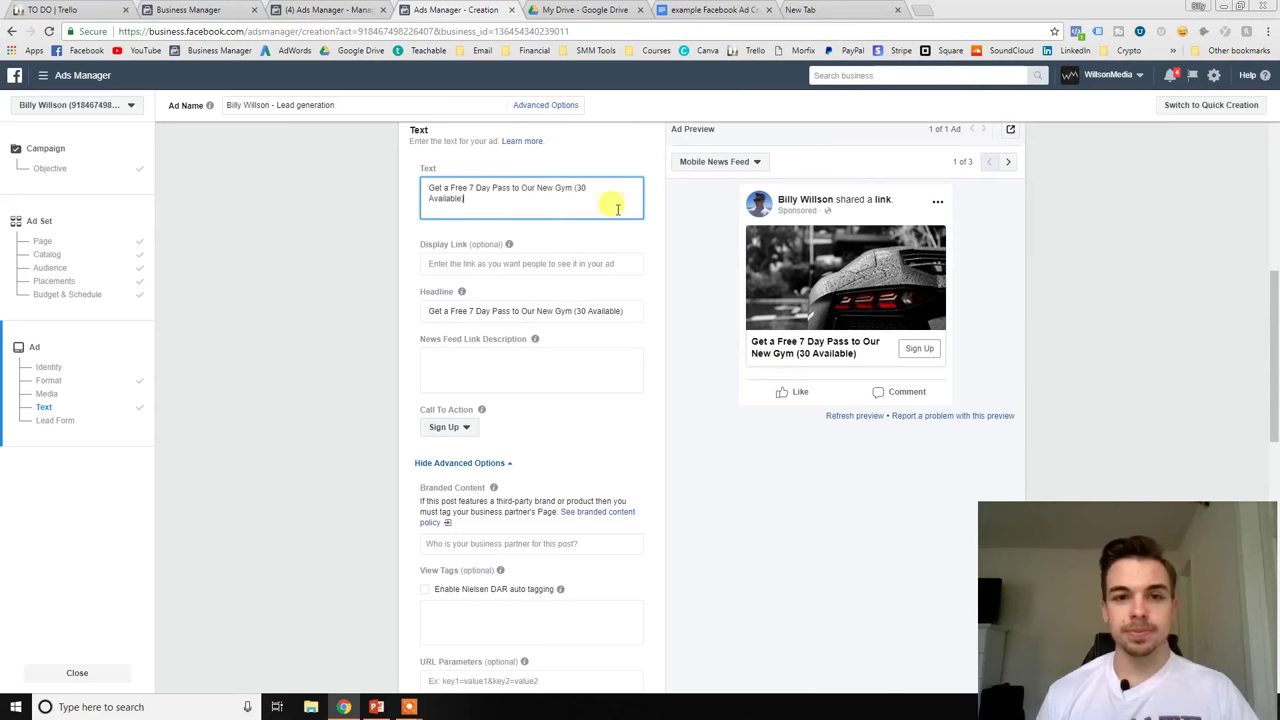
pyautogui.hotkey('ctrl', 'a')
pyautogui.press('BackSpace')
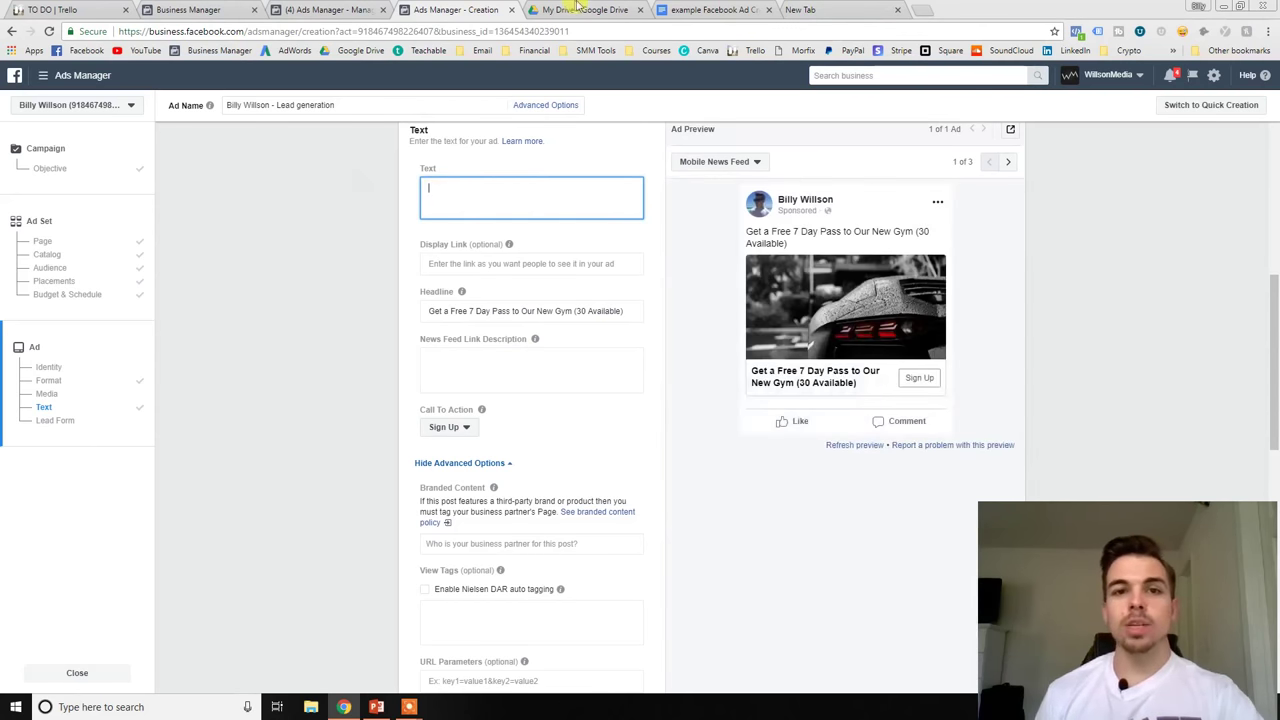
# Copy the full ad copy, both closing LINK lines included, from the Facebook Ad Creation Template document into the ad's Text field.
pyautogui.click(576, 9)
pyautogui.click(672, 10)
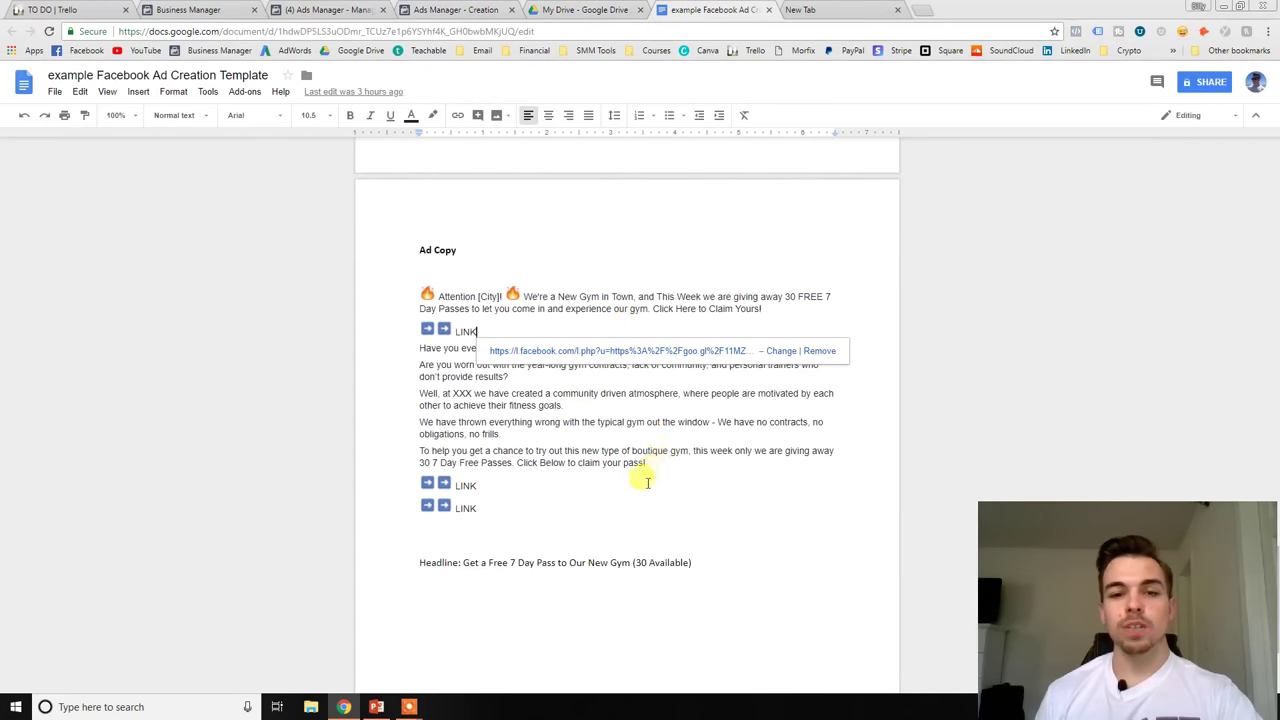
pyautogui.moveTo(643, 505); pyautogui.dragTo(424, 290)
pyautogui.hotkey('ctrl', 'c')
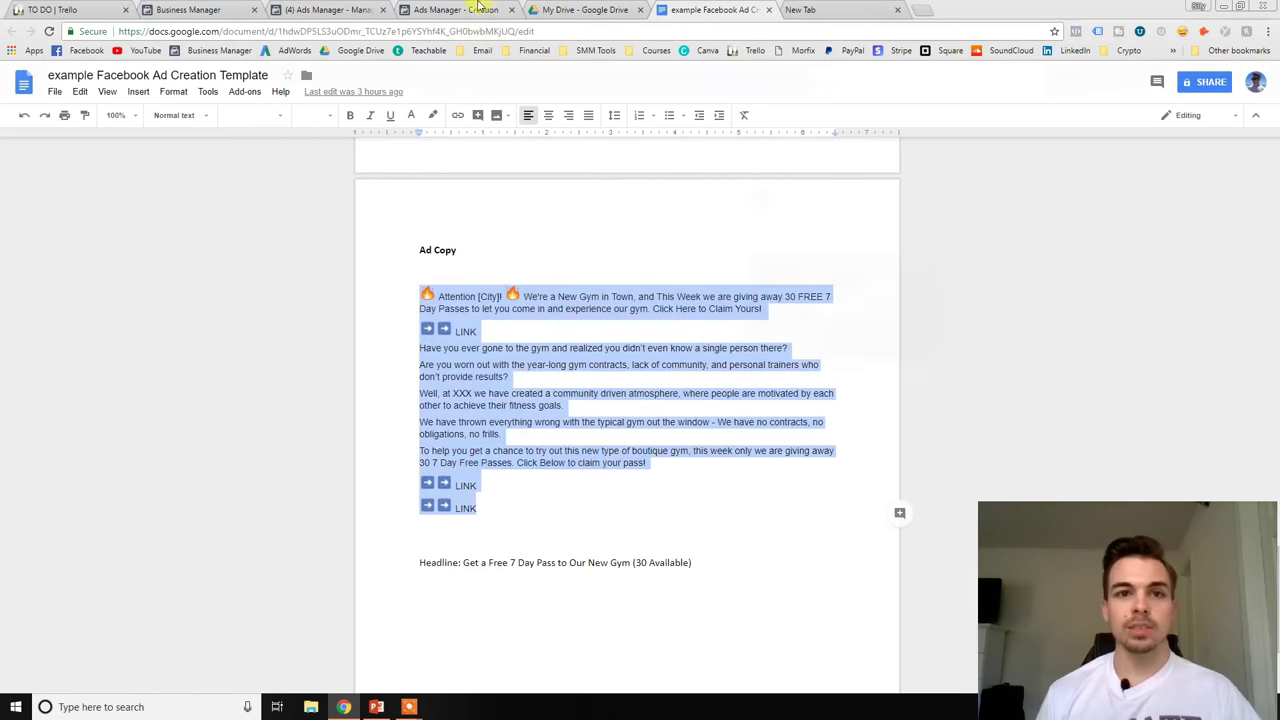
pyautogui.click(456, 9)
pyautogui.hotkey('ctrl', 'v')
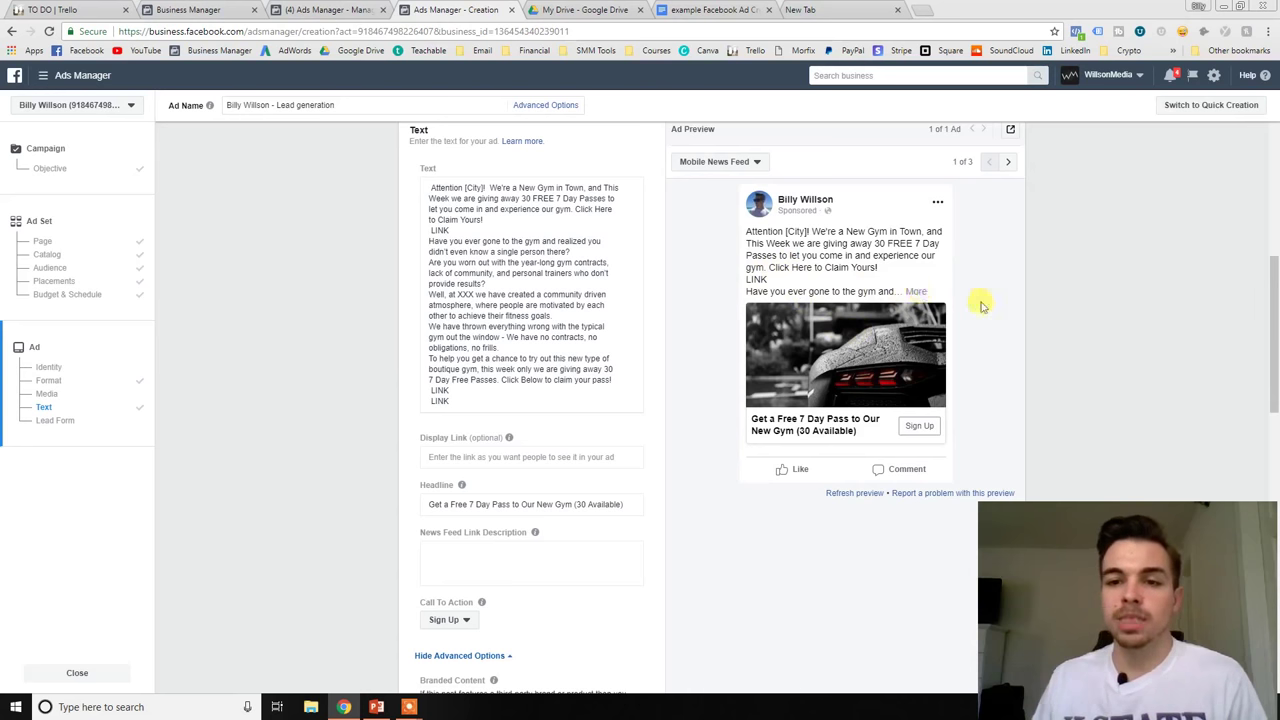
# Examine the ad preview's placement choices and its options for previewing the ad on a device.
pyautogui.click(1009, 132)
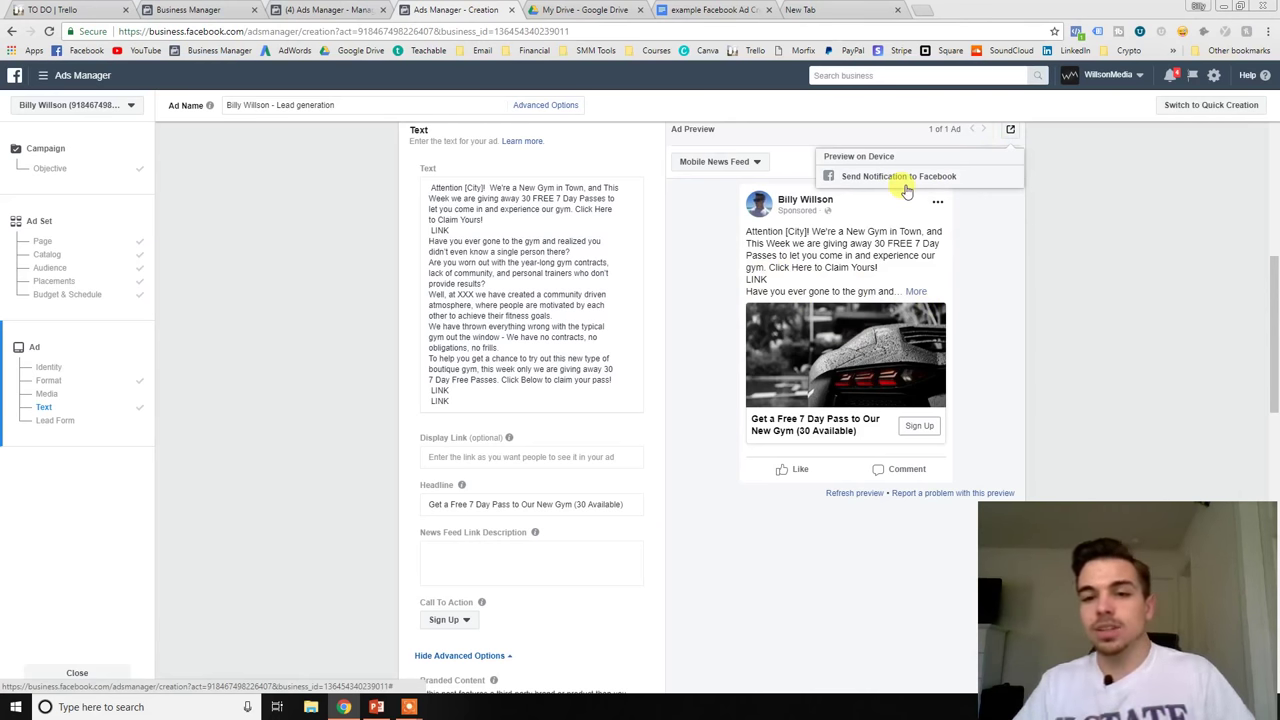
pyautogui.click(787, 268)
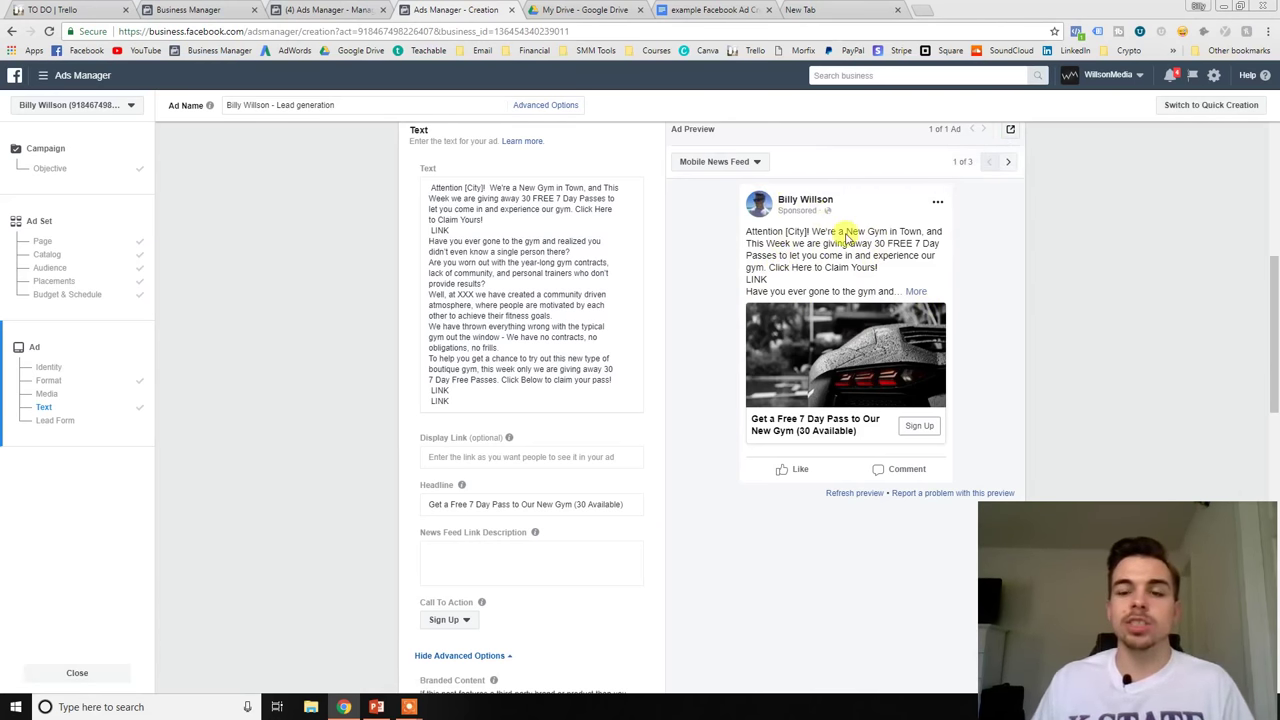
pyautogui.click(740, 162)
pyautogui.click(740, 233)
pyautogui.click(745, 165)
pyautogui.click(755, 190)
pyautogui.scroll(1, 975, 245)
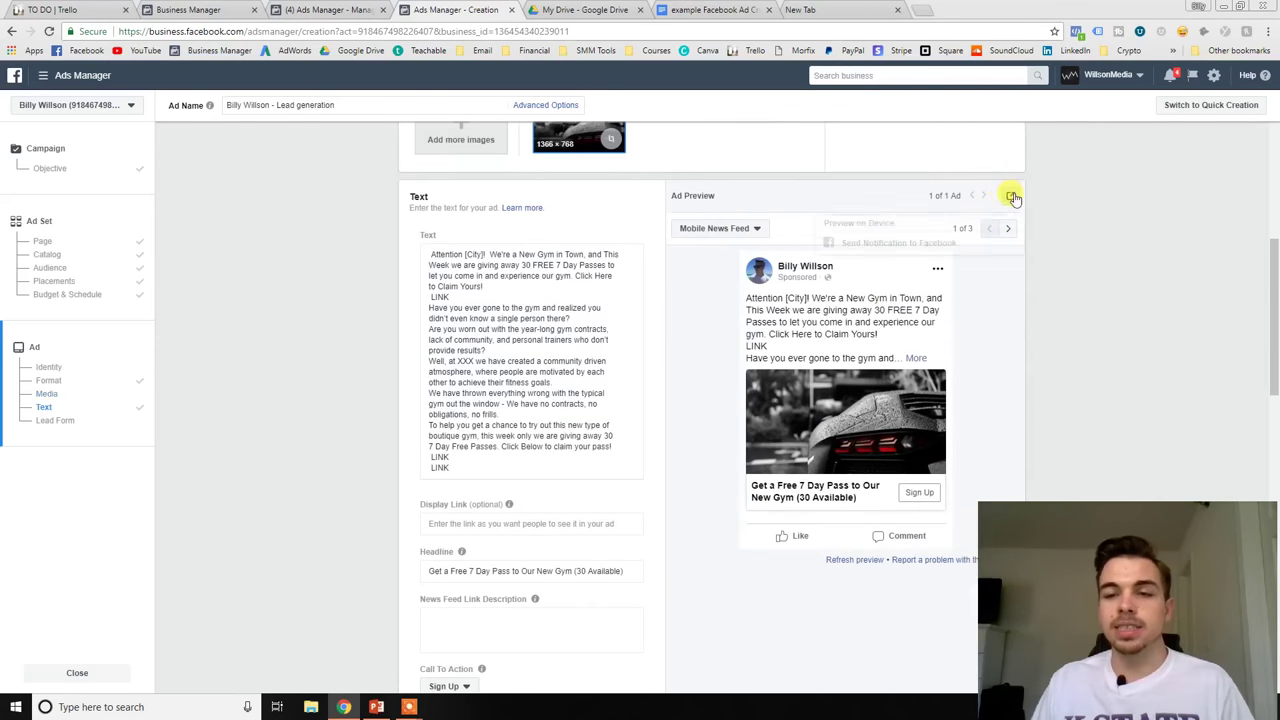
pyautogui.click(1008, 196)
pyautogui.click(1071, 257)
pyautogui.scroll(-1, 1040, 265)
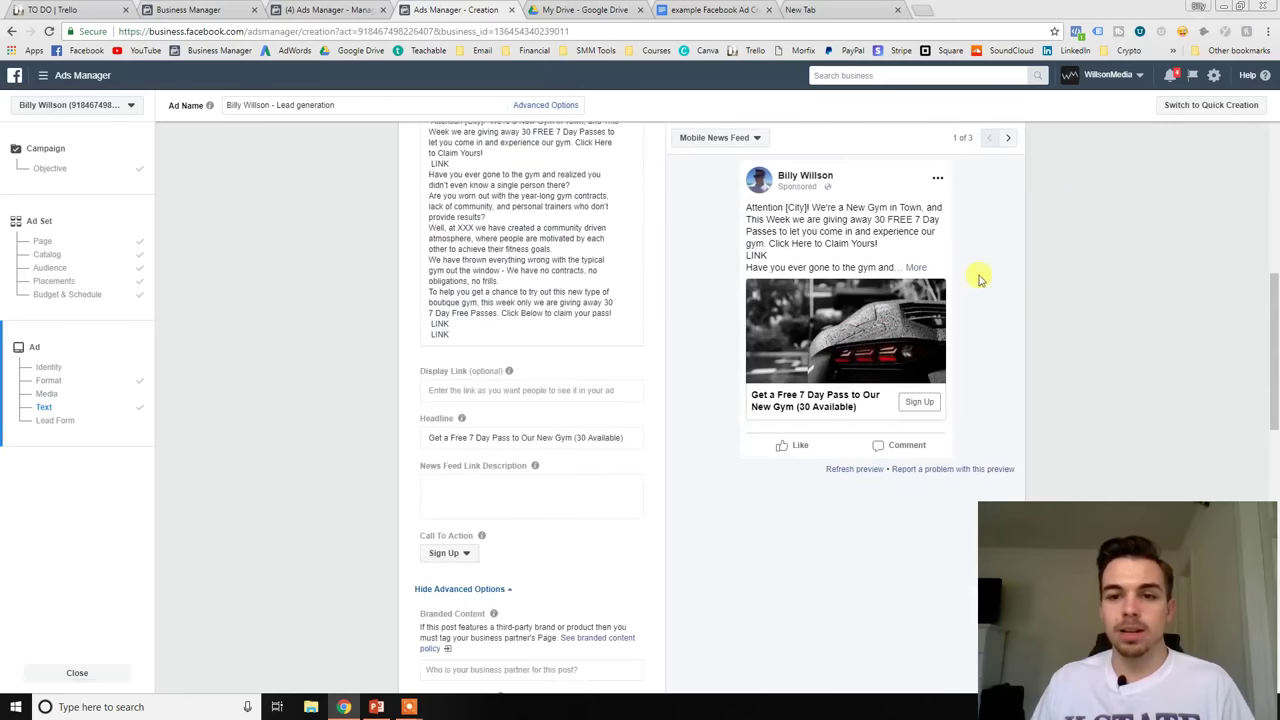
pyautogui.scroll(1, 975, 283)
pyautogui.click(1006, 194)
pyautogui.click(1034, 320)
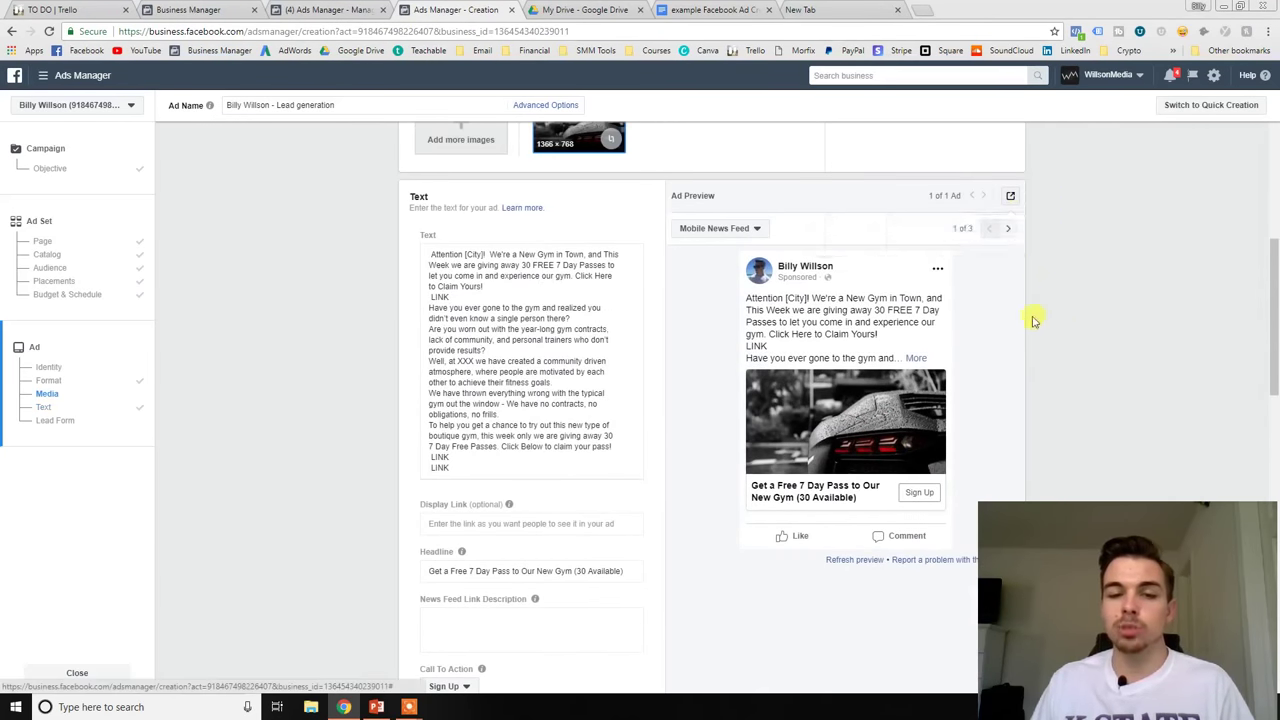
pyautogui.scroll(-2, 1000, 330)
pyautogui.scroll(-2, 938, 378)
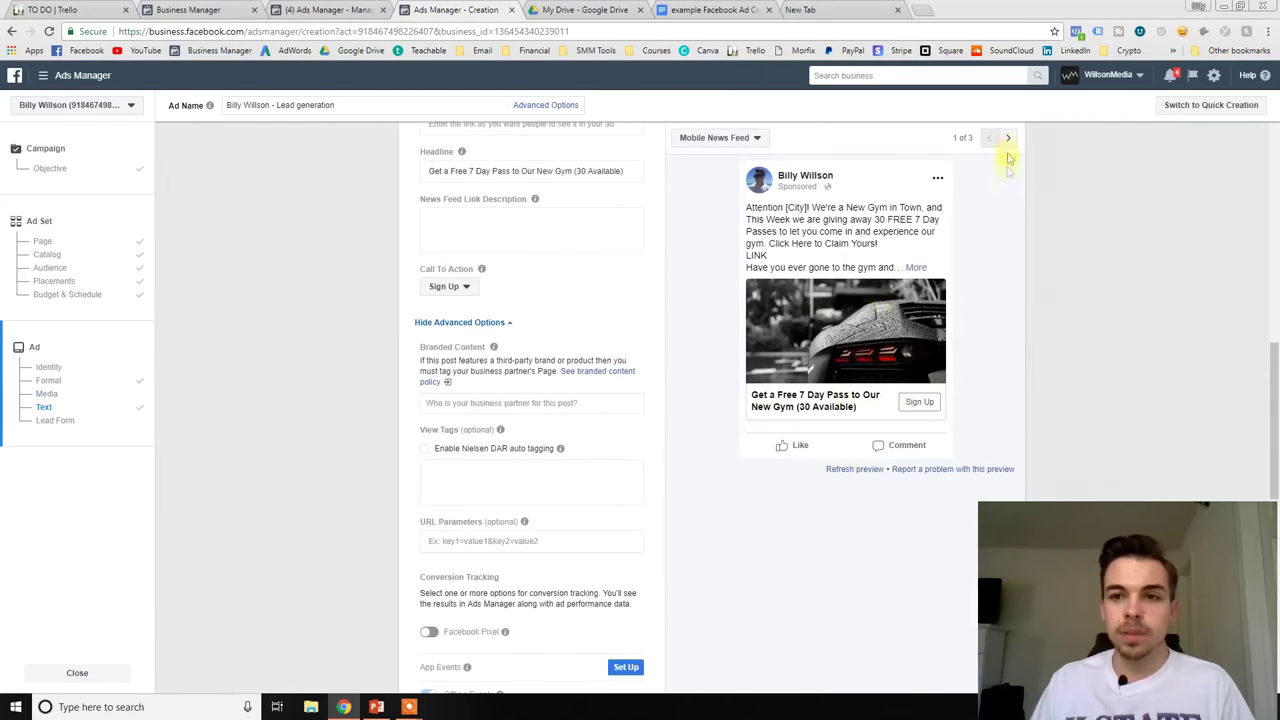
pyautogui.scroll(5, 1008, 155)
pyautogui.click(1010, 133)
pyautogui.click(1077, 206)
# Review the ad's Branded Content, View Tags, URL Parameters and Conversion Tracking options.
pyautogui.scroll(-4, 654, 383)
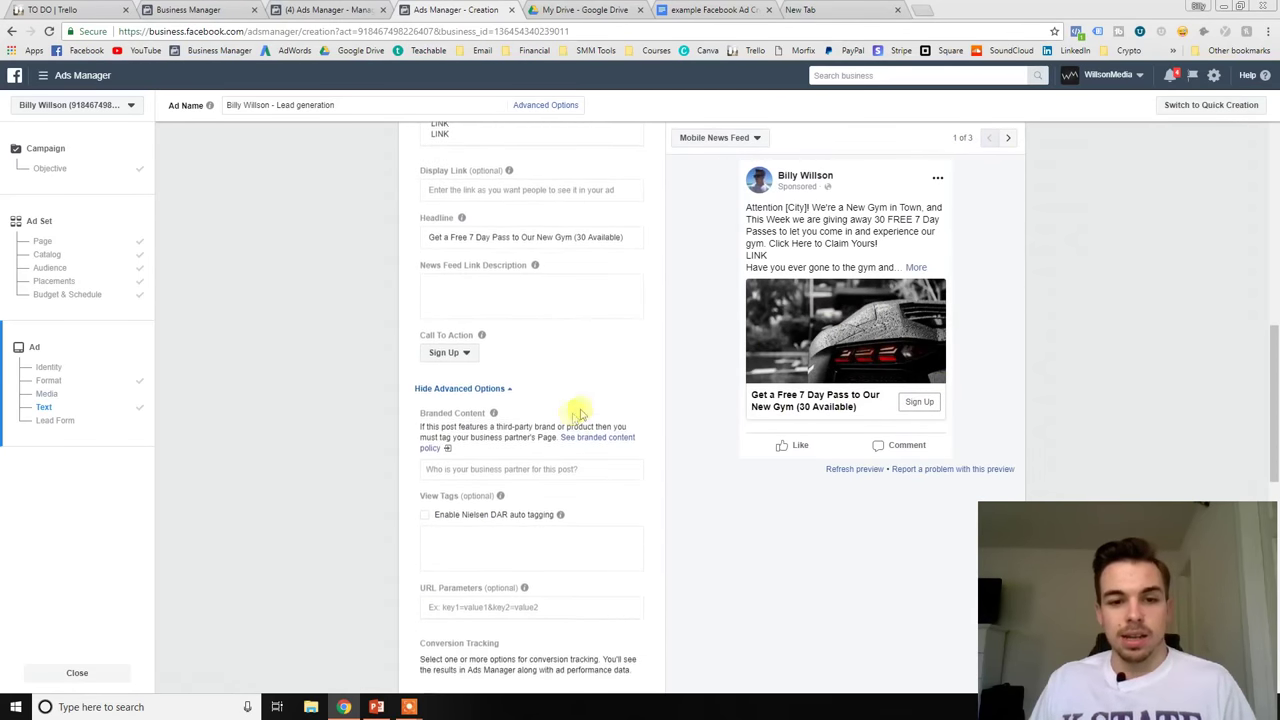
pyautogui.scroll(-2, 573, 415)
pyautogui.moveTo(417, 280); pyautogui.dragTo(584, 477)
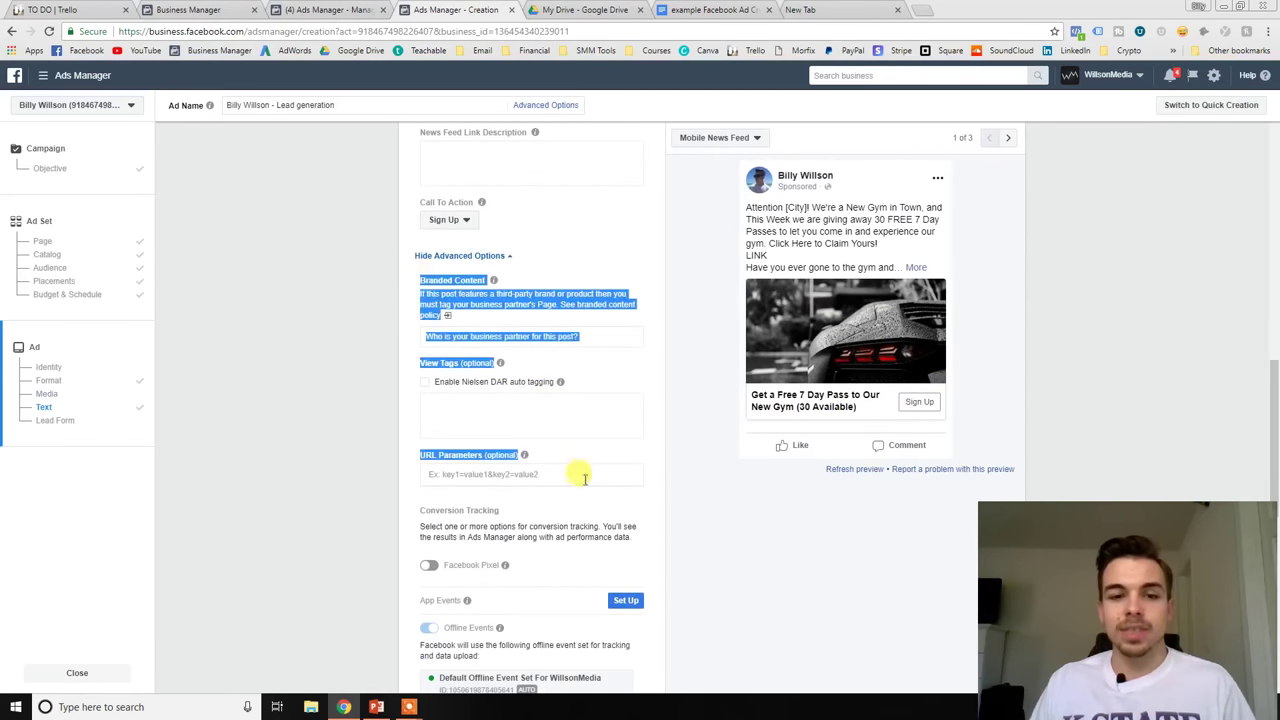
pyautogui.click(585, 512)
pyautogui.scroll(-2, 460, 560)
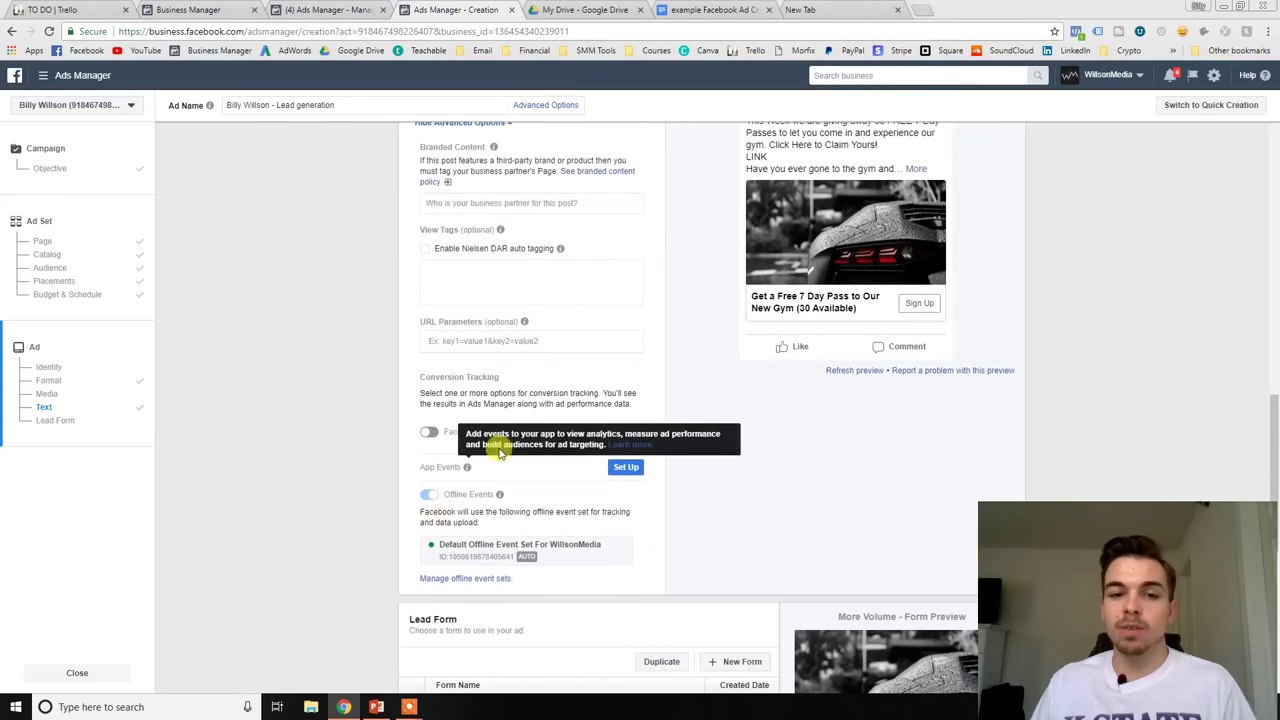
pyautogui.moveTo(507, 434)
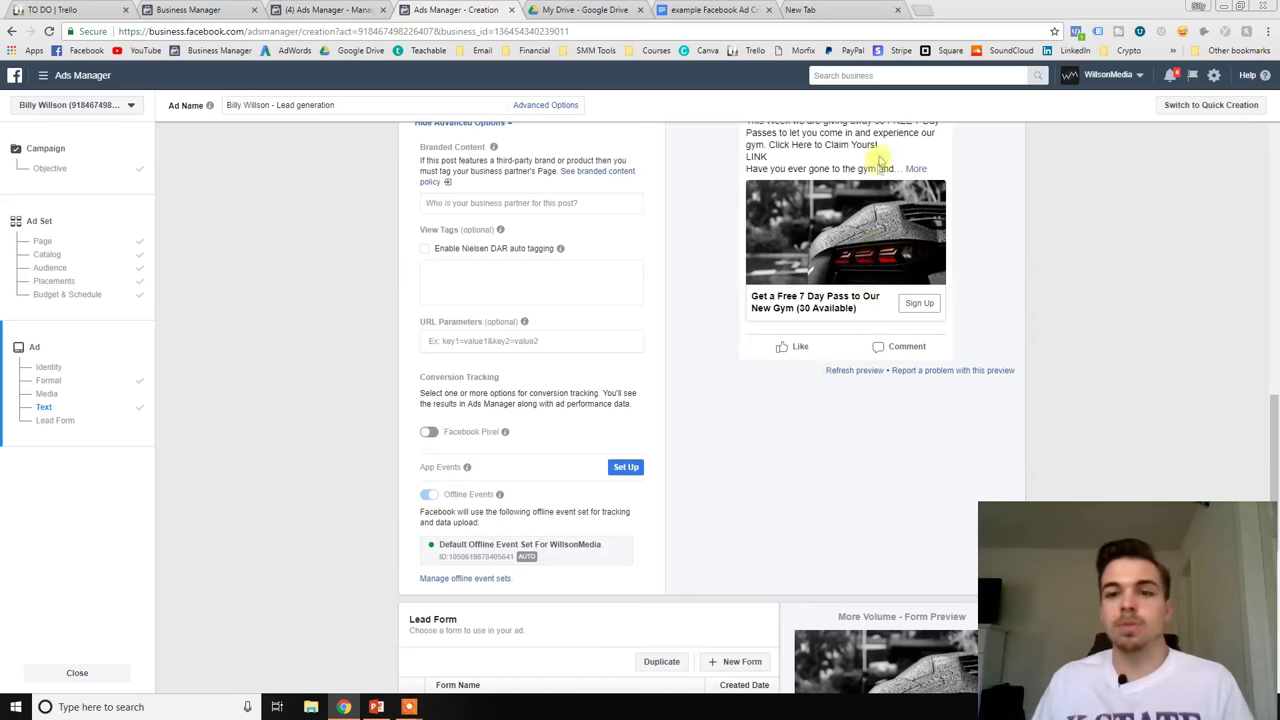
# Turn on Facebook Pixel tracking to view the available pixels, and turn it off again.
pyautogui.click(431, 432)
pyautogui.click(492, 458)
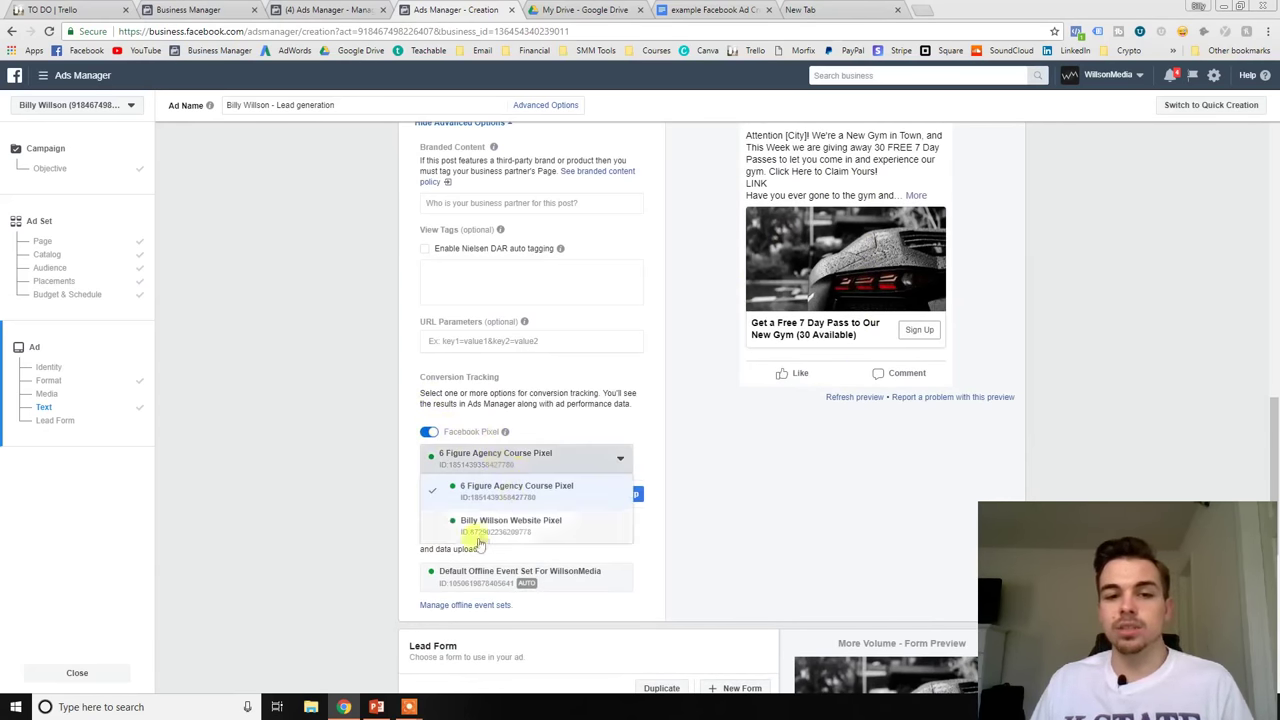
pyautogui.click(531, 452)
pyautogui.click(429, 432)
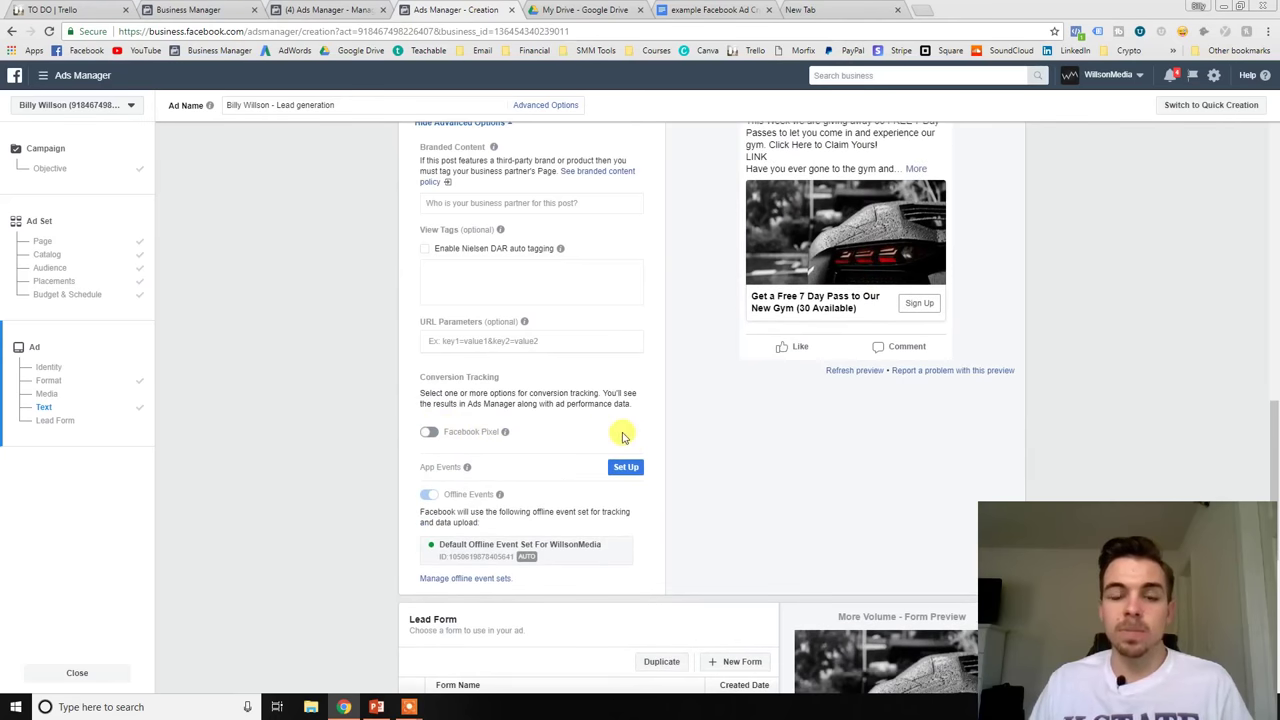
# Start a new lead form for the ad and set its sharing configuration to Open.
pyautogui.scroll(-4, 620, 436)
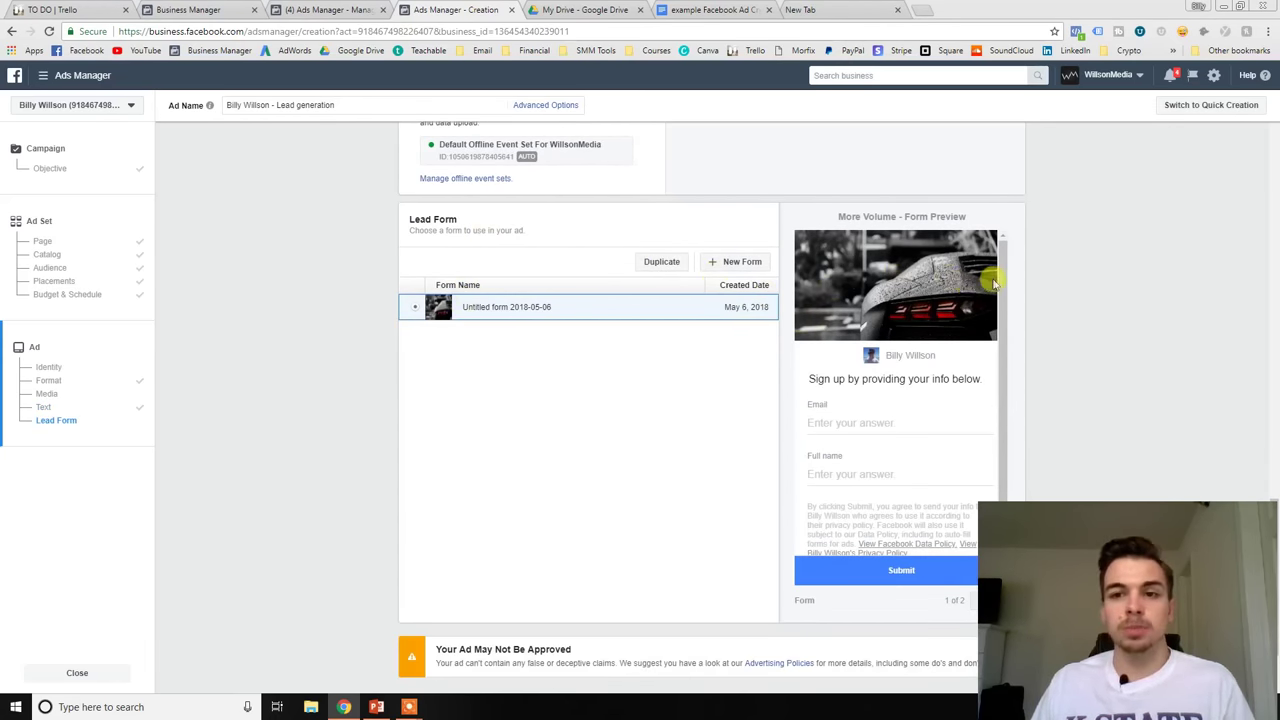
pyautogui.scroll(-1, 1002, 311)
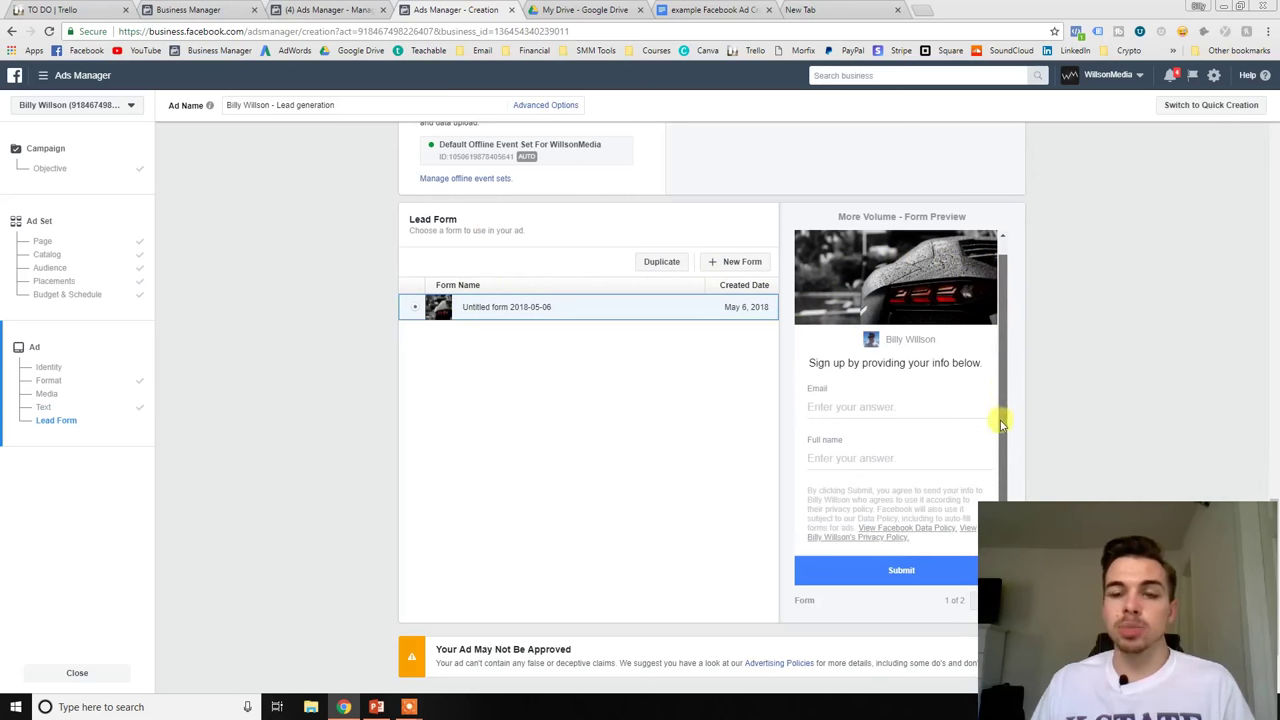
pyautogui.scroll(1, 1015, 318)
pyautogui.scroll(-1, 1015, 320)
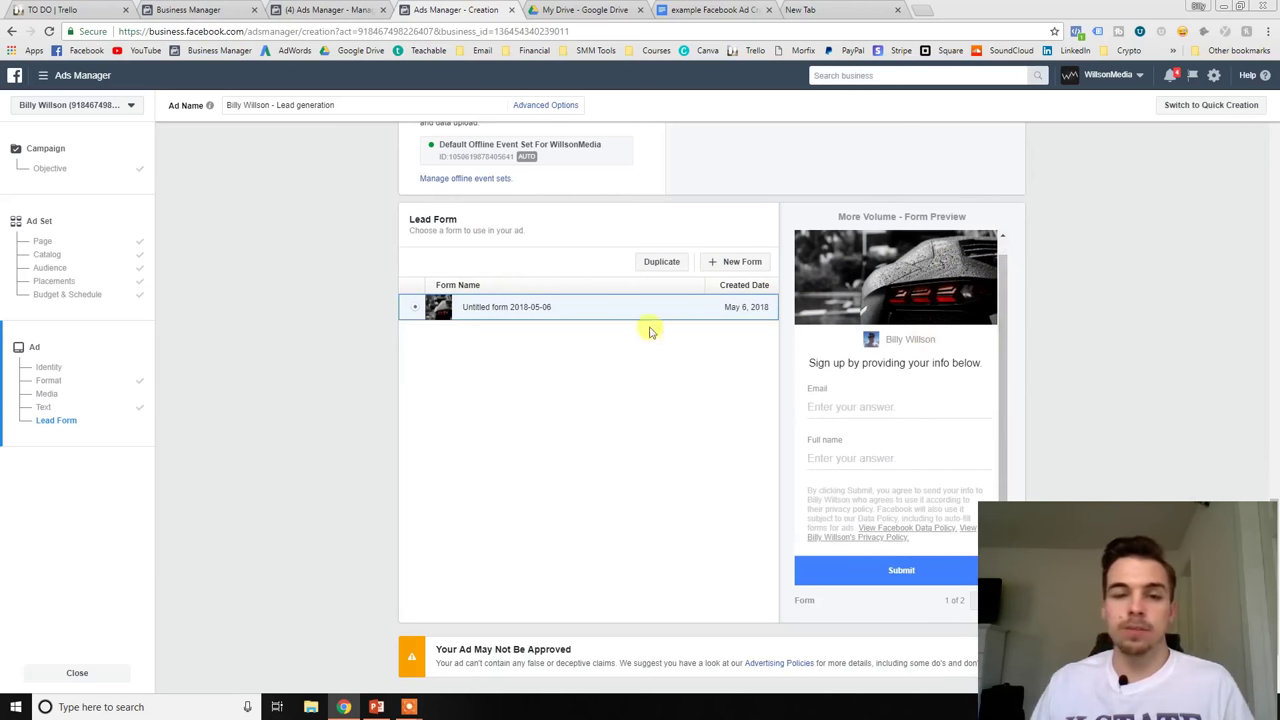
pyautogui.click(750, 264)
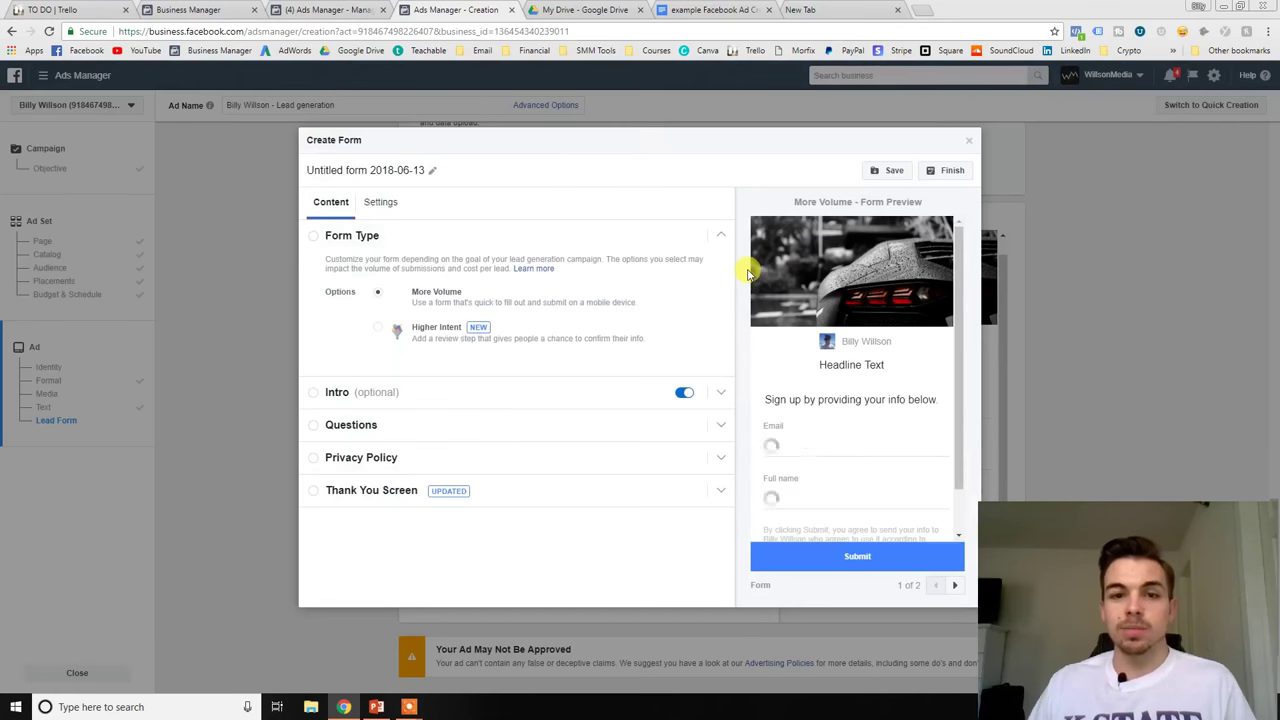
pyautogui.click(378, 205)
pyautogui.click(379, 310)
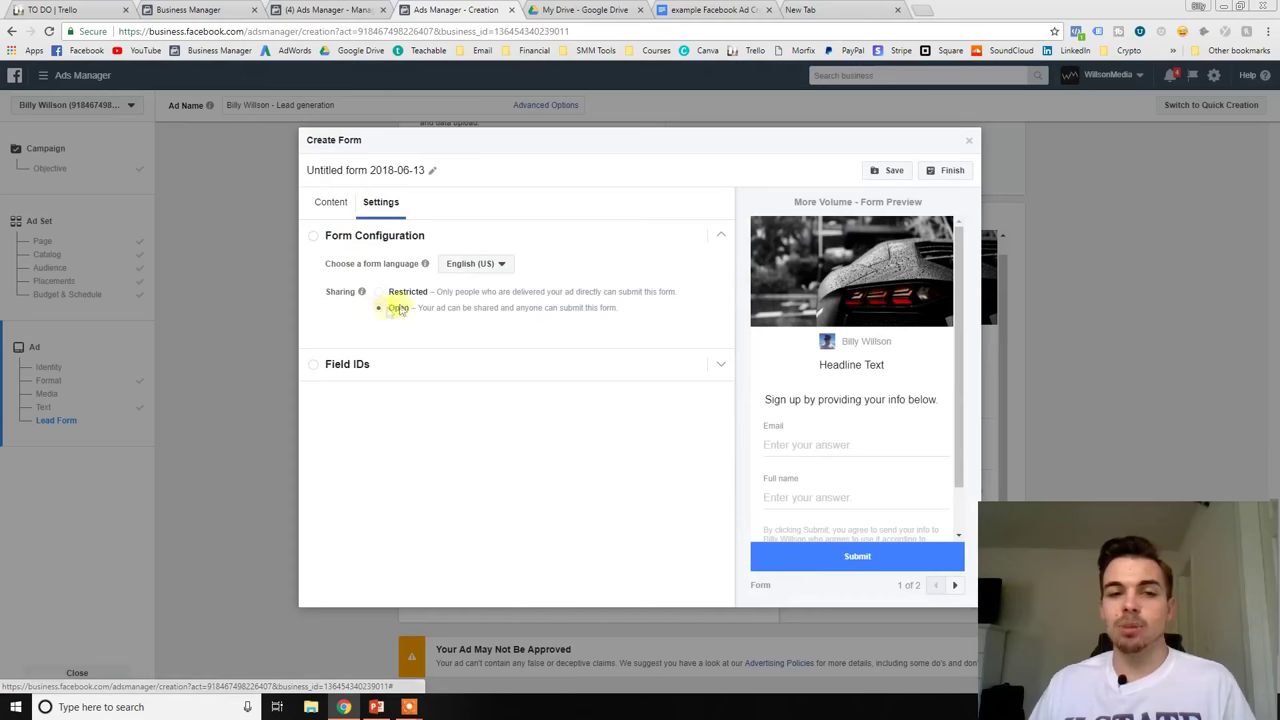
pyautogui.click(331, 208)
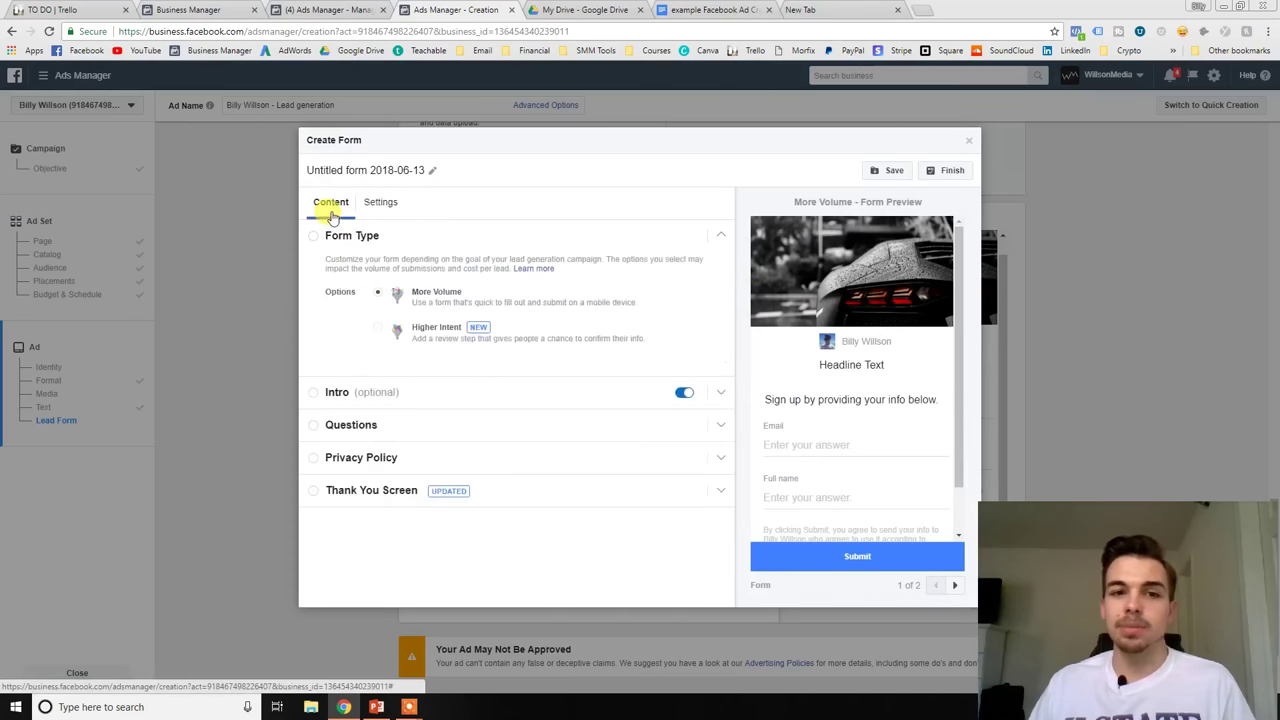
# Try the Bullets layout in the lead form's Intro section and turn the Intro off.
pyautogui.click(684, 395)
pyautogui.click(684, 395)
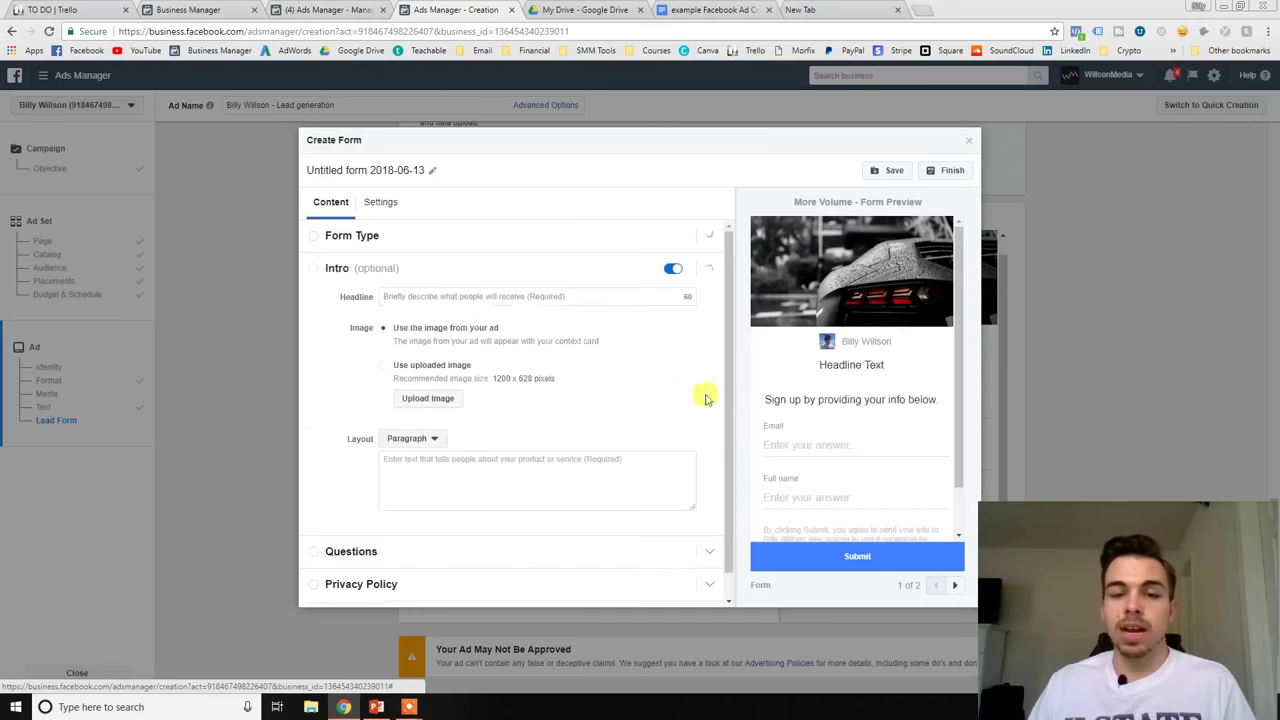
pyautogui.click(410, 440)
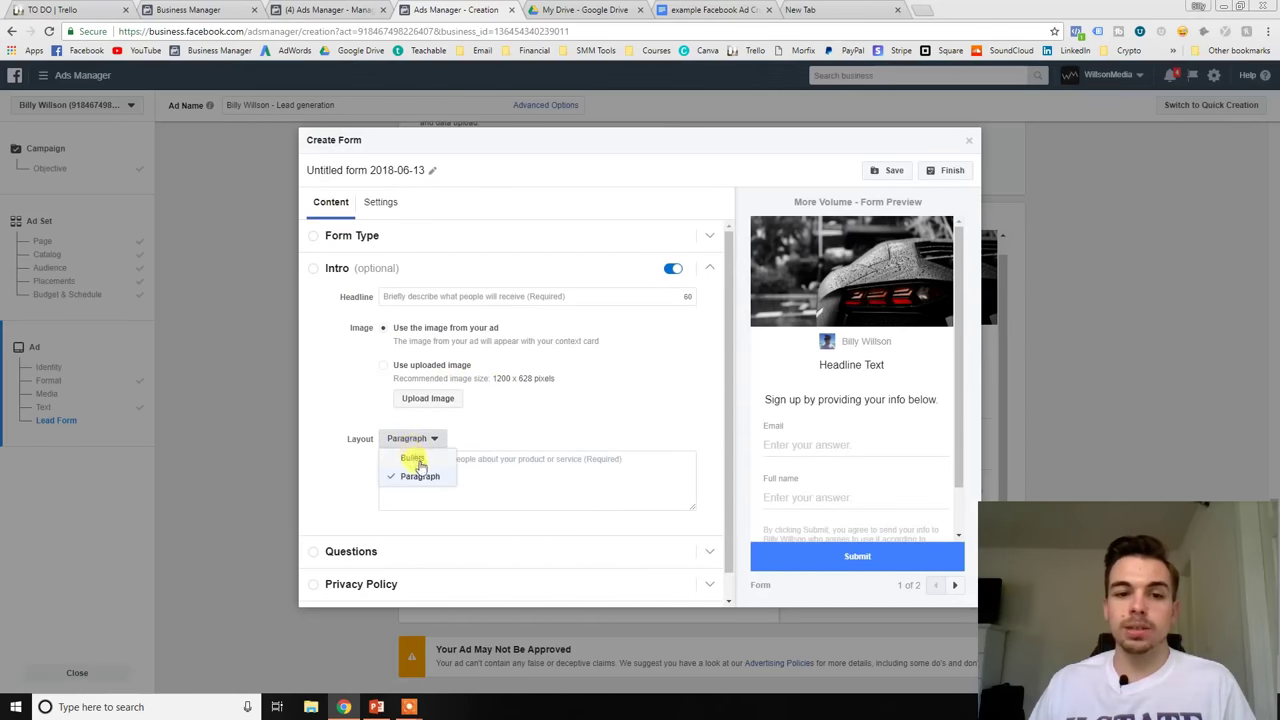
pyautogui.click(415, 472)
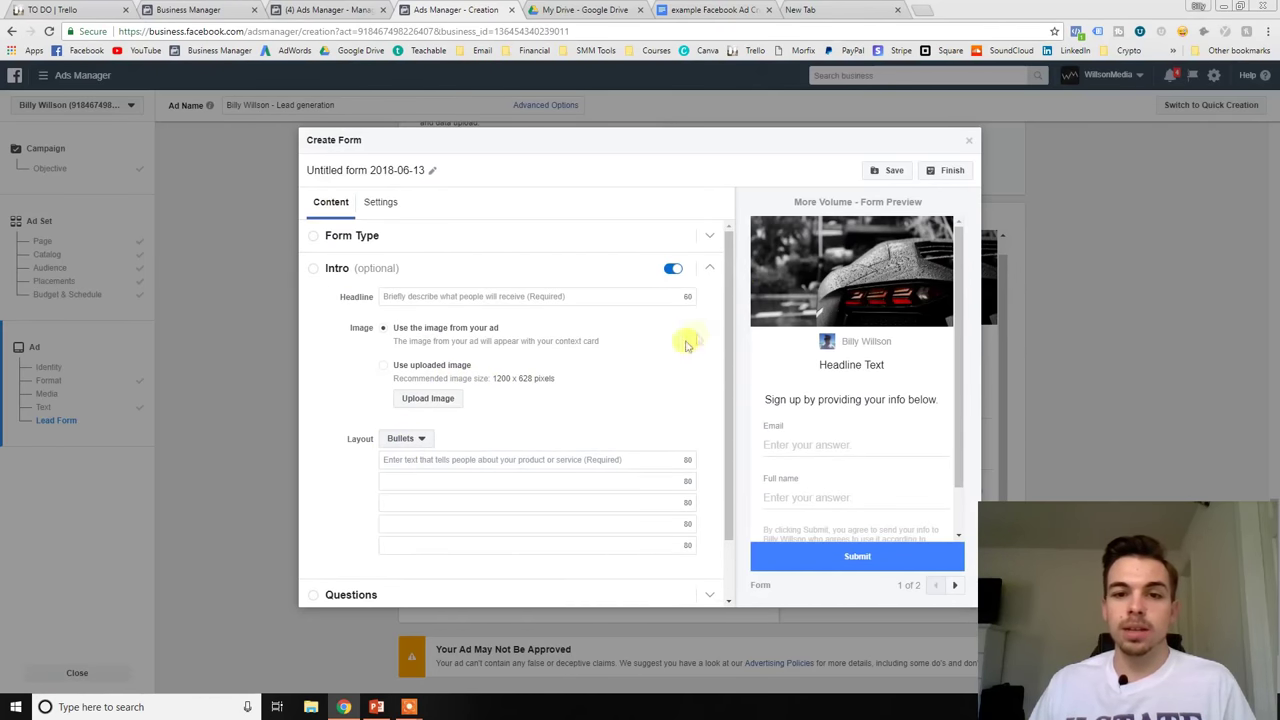
pyautogui.click(684, 269)
pyautogui.click(703, 270)
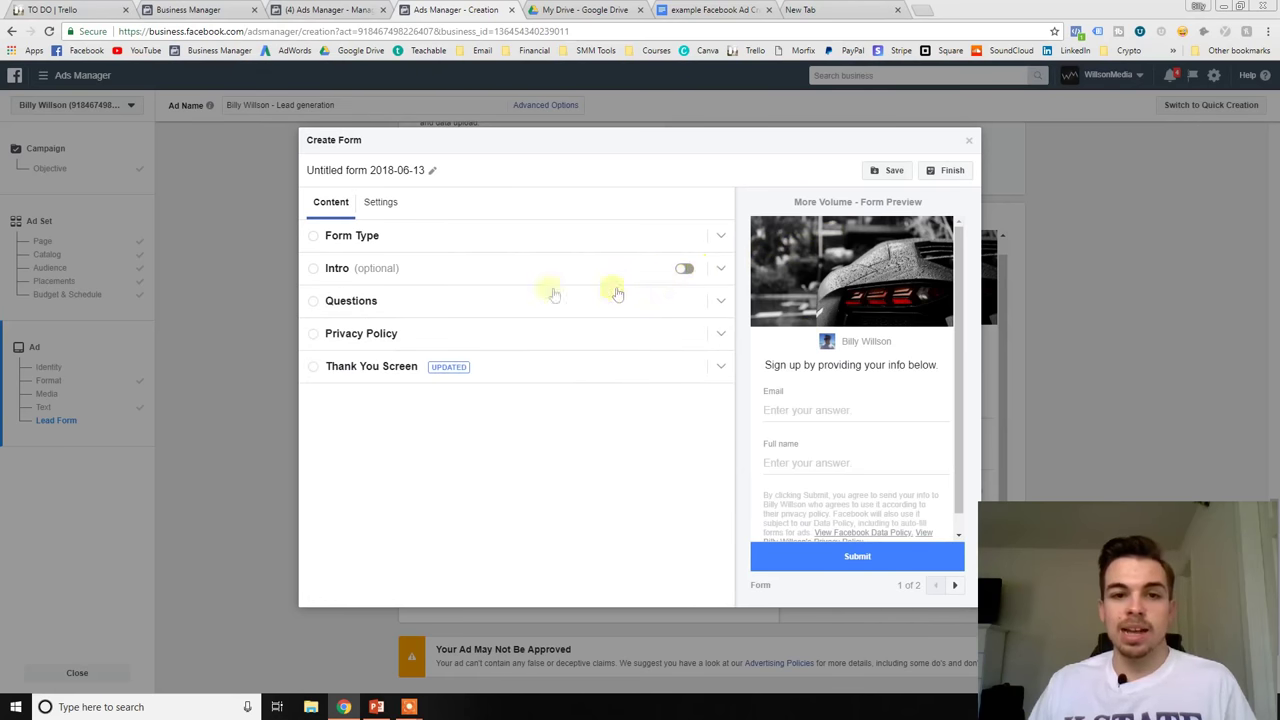
# Add Phone number to the lead form's requested user information, keeping Email and Full name selected.
pyautogui.click(573, 297)
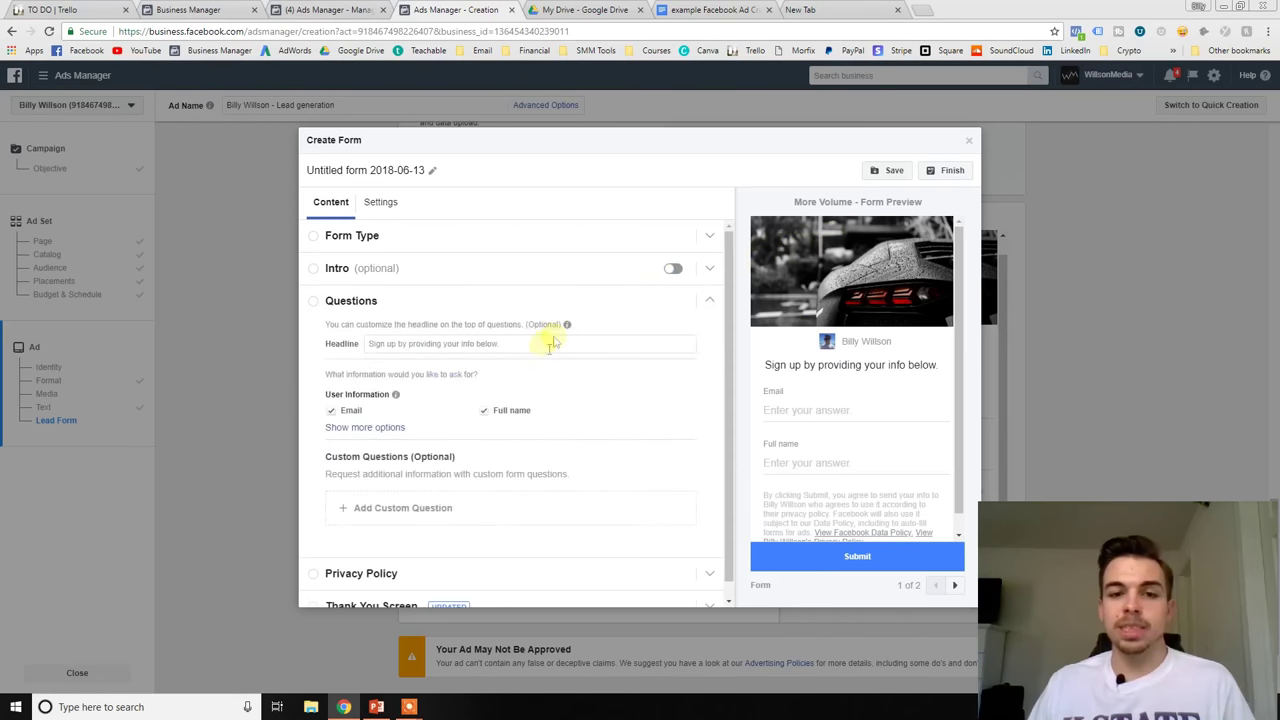
pyautogui.click(365, 427)
pyautogui.scroll(-2, 361, 333)
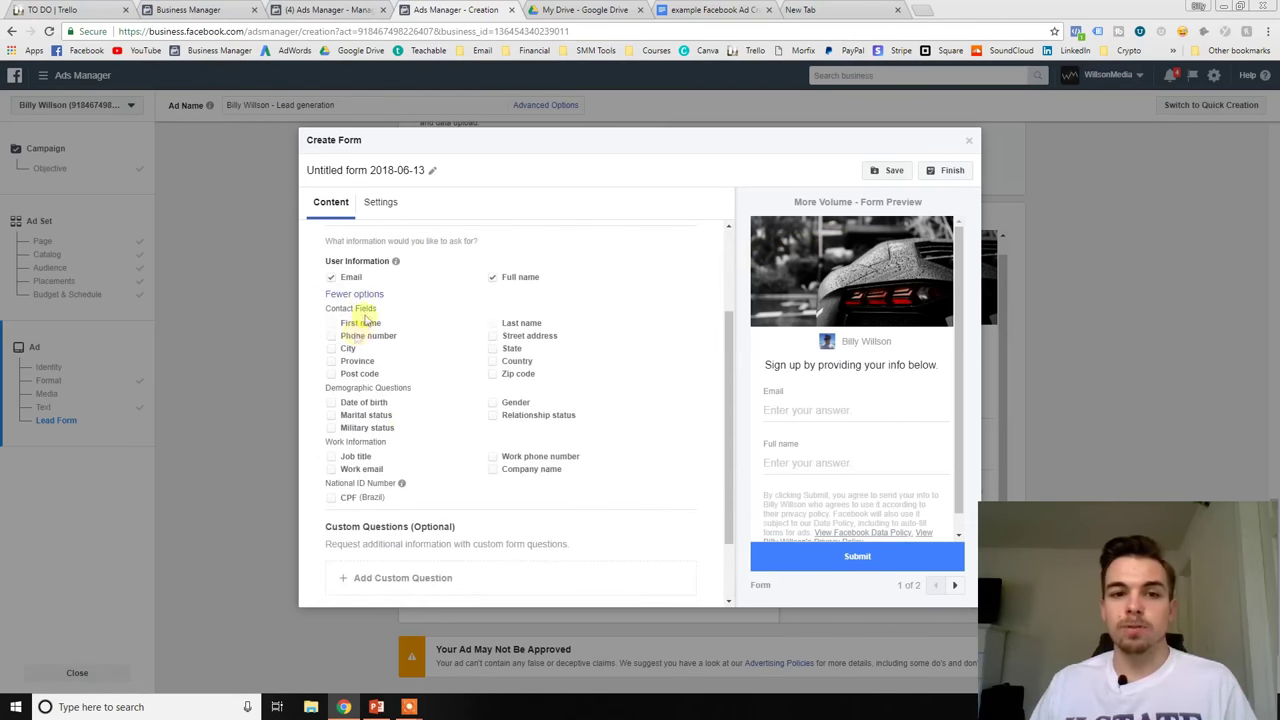
pyautogui.click(343, 277)
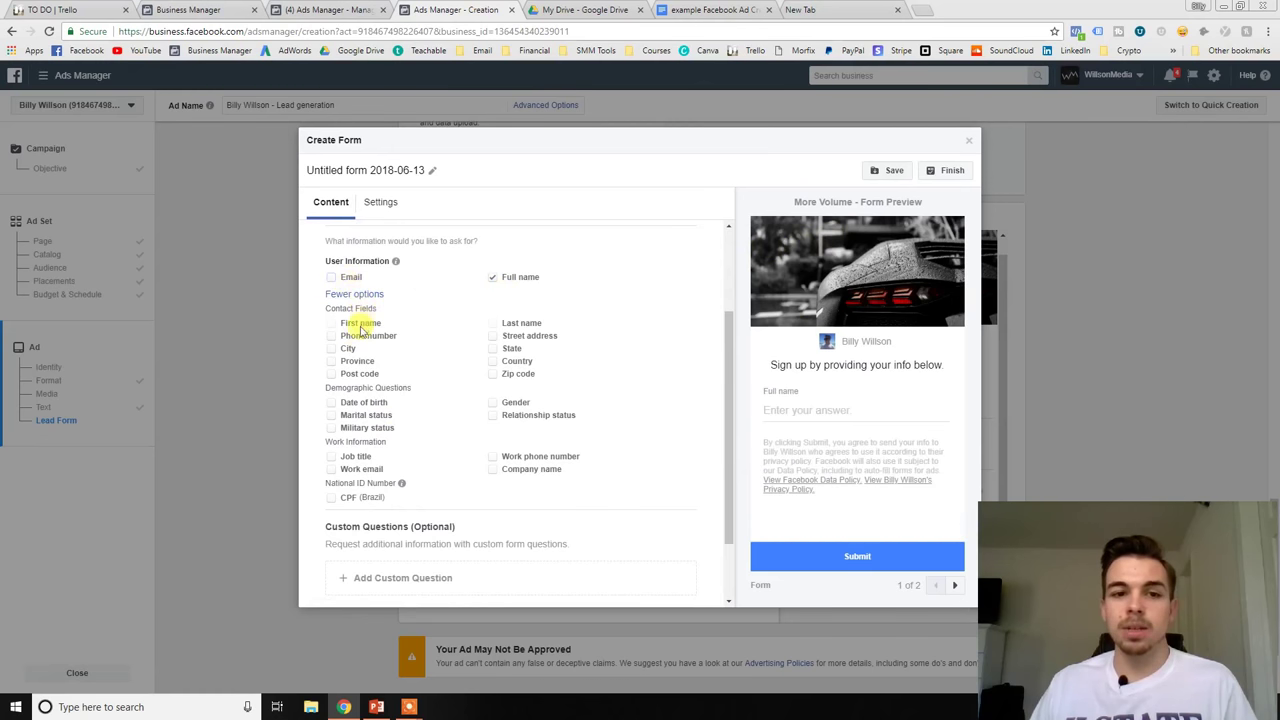
pyautogui.click(344, 279)
pyautogui.click(366, 335)
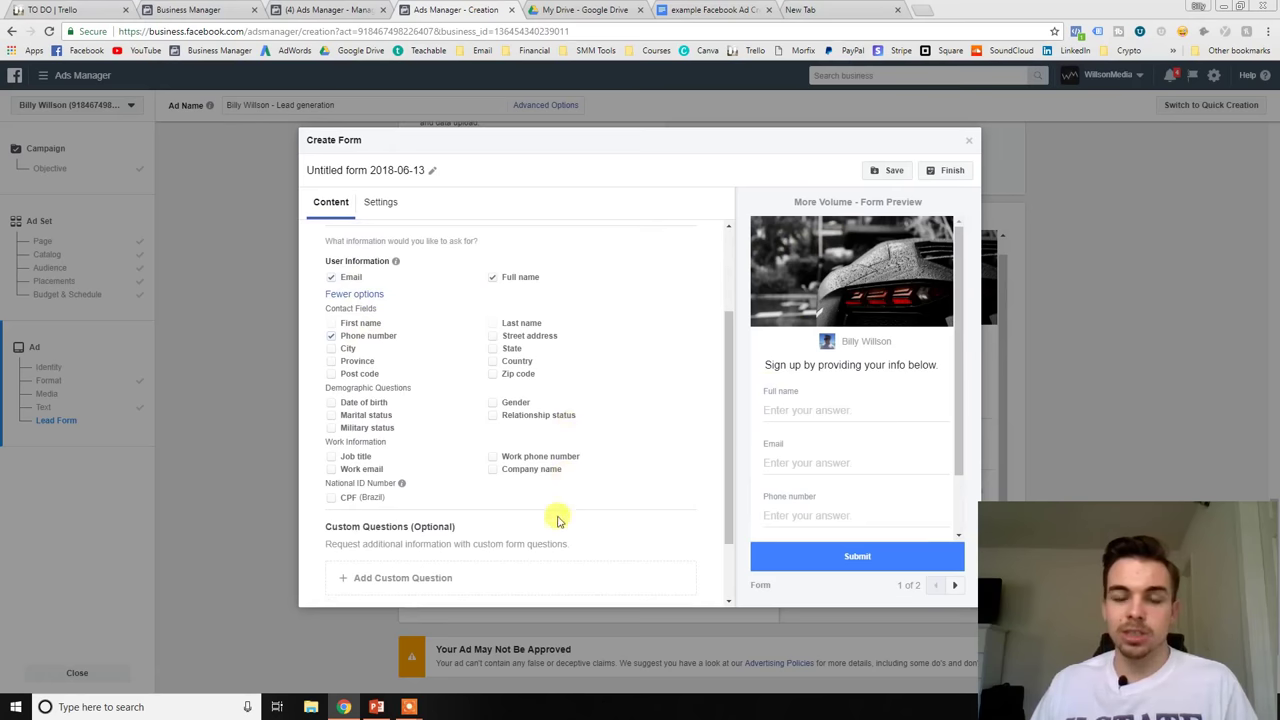
# Set the headline of the form's questions to "Reserve Your 7 Day Free Pass".
pyautogui.scroll(-1, 550, 500)
pyautogui.scroll(3, 495, 430)
pyautogui.click(500, 326)
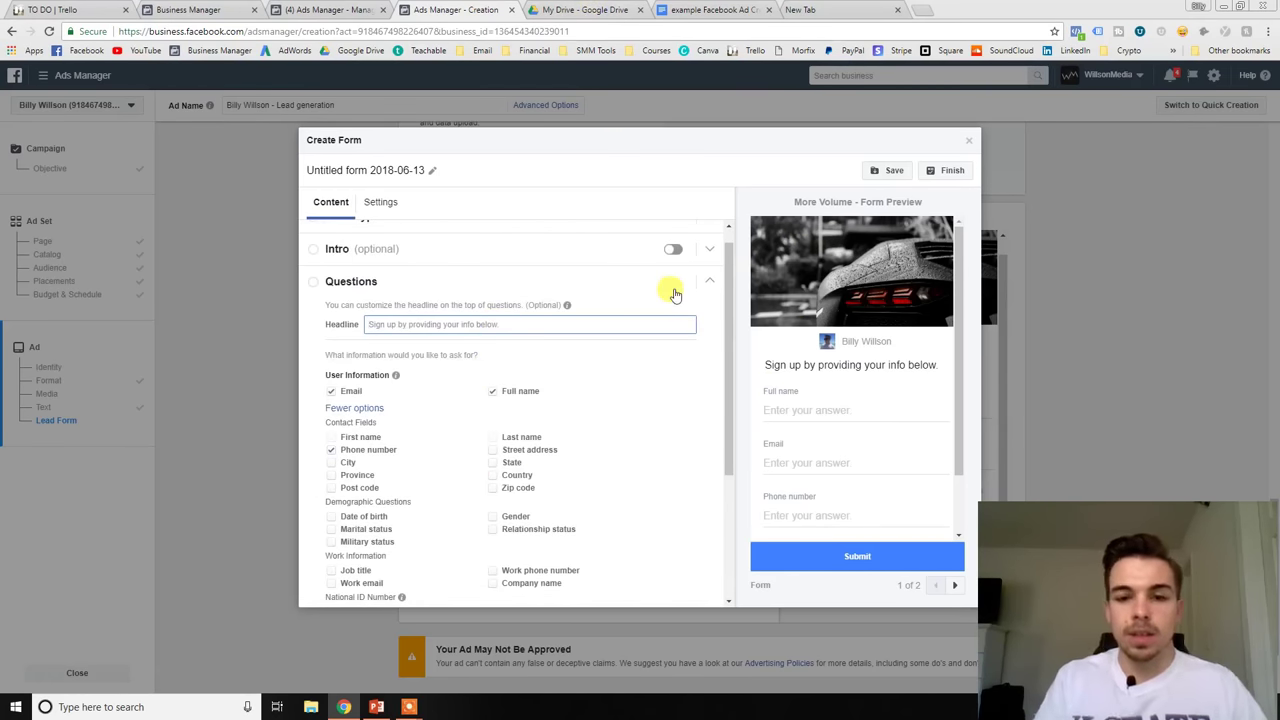
pyautogui.write('RE')
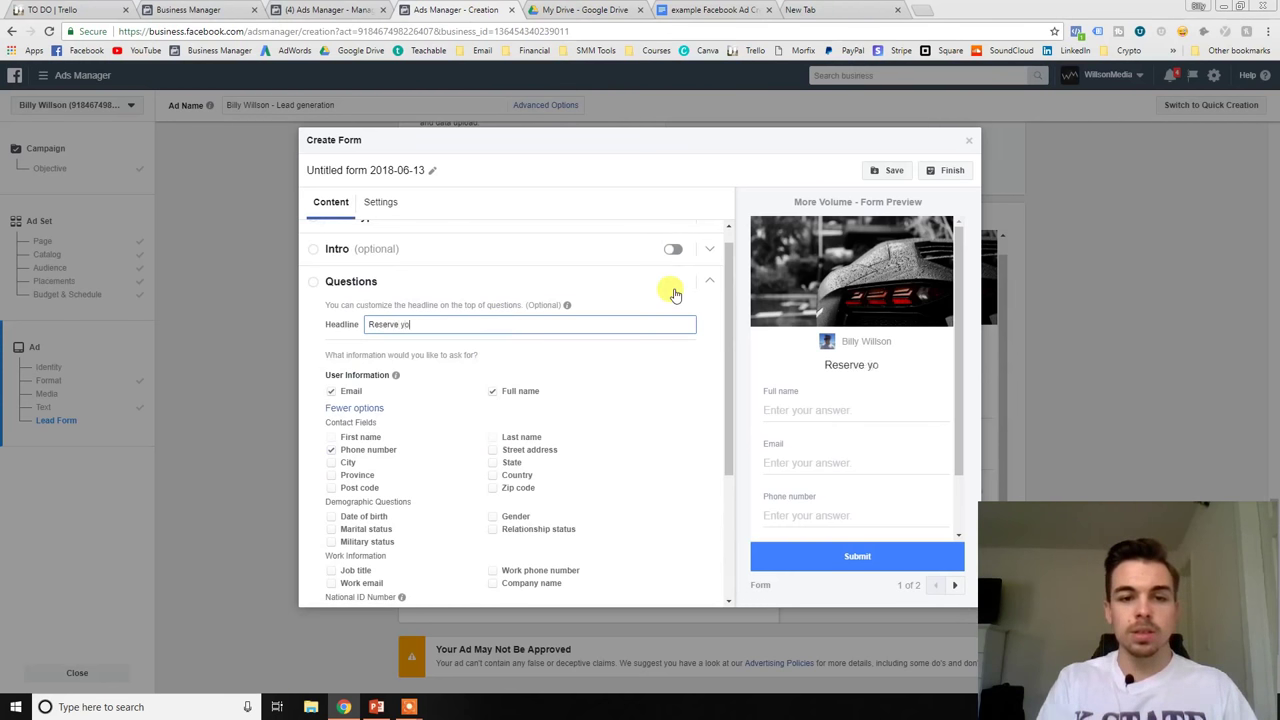
pyautogui.write('serve Your 7 Day Free Pass')
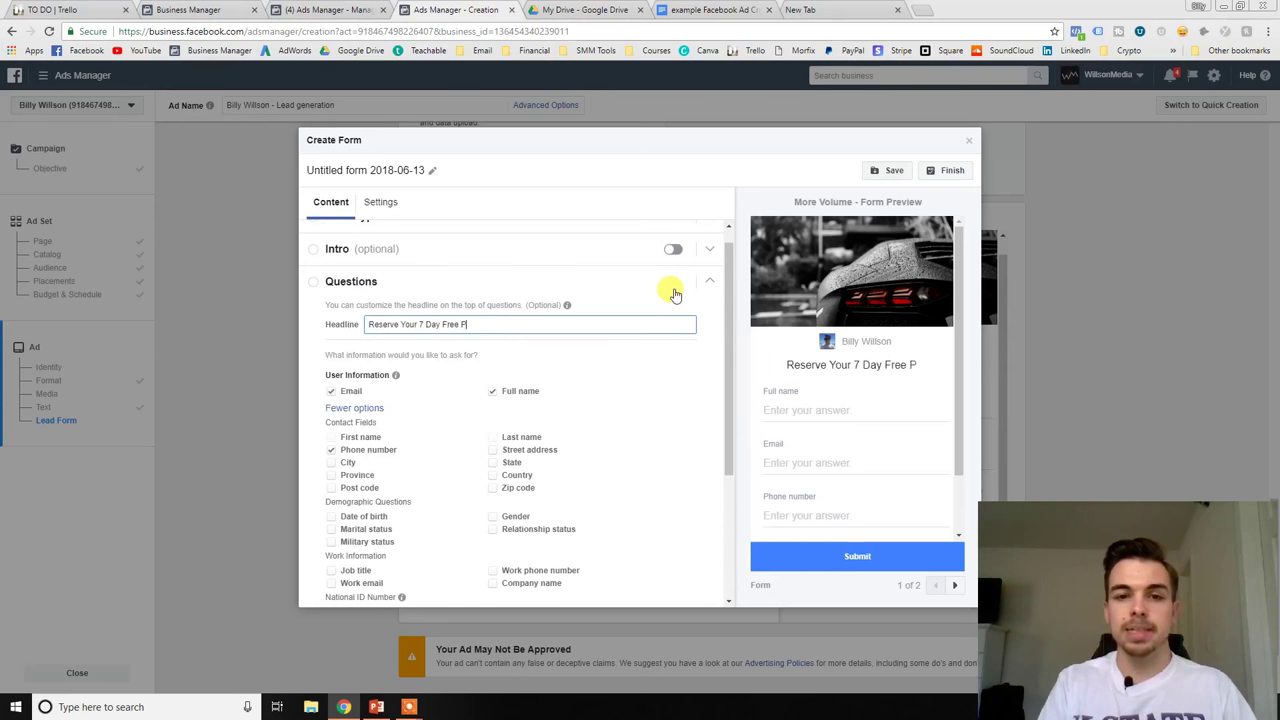
# Check the questions and preview of the lead form, and open its Privacy Policy section to examine the link text and URL fields.
pyautogui.scroll(-1, 690, 305)
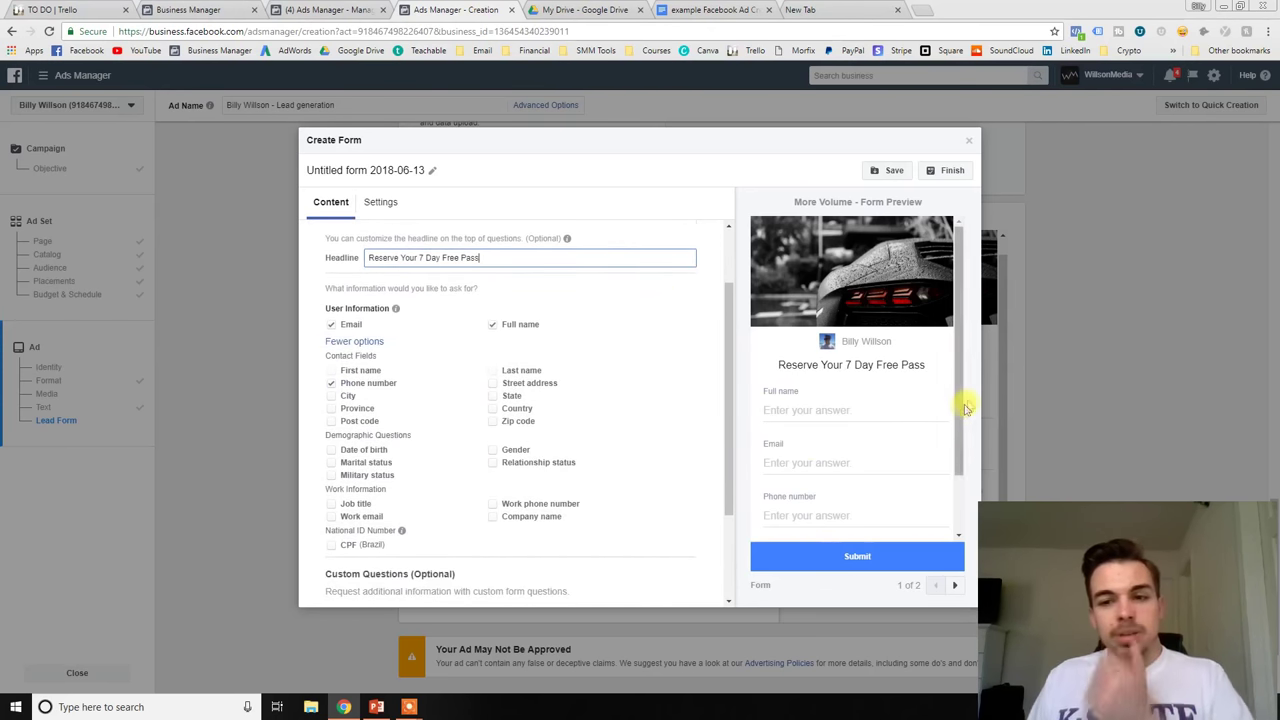
pyautogui.scroll(-1, 958, 430)
pyautogui.scroll(2, 950, 300)
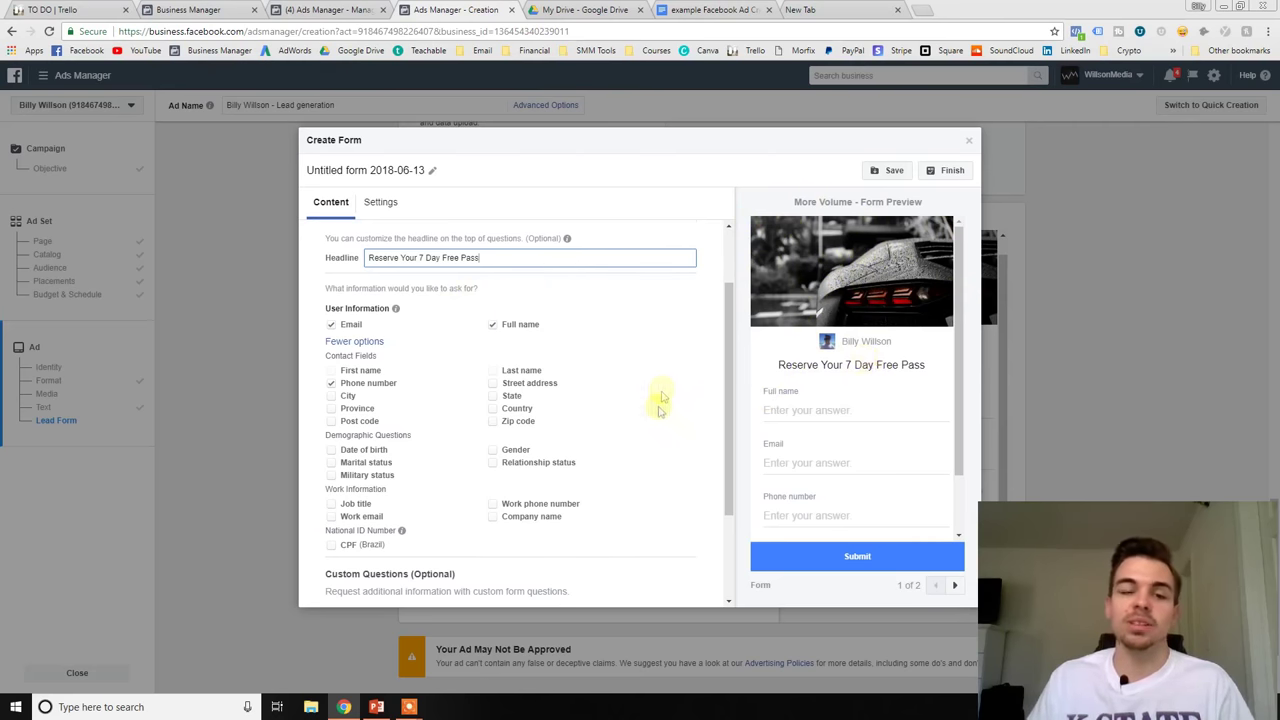
pyautogui.scroll(-2, 654, 400)
pyautogui.click(617, 563)
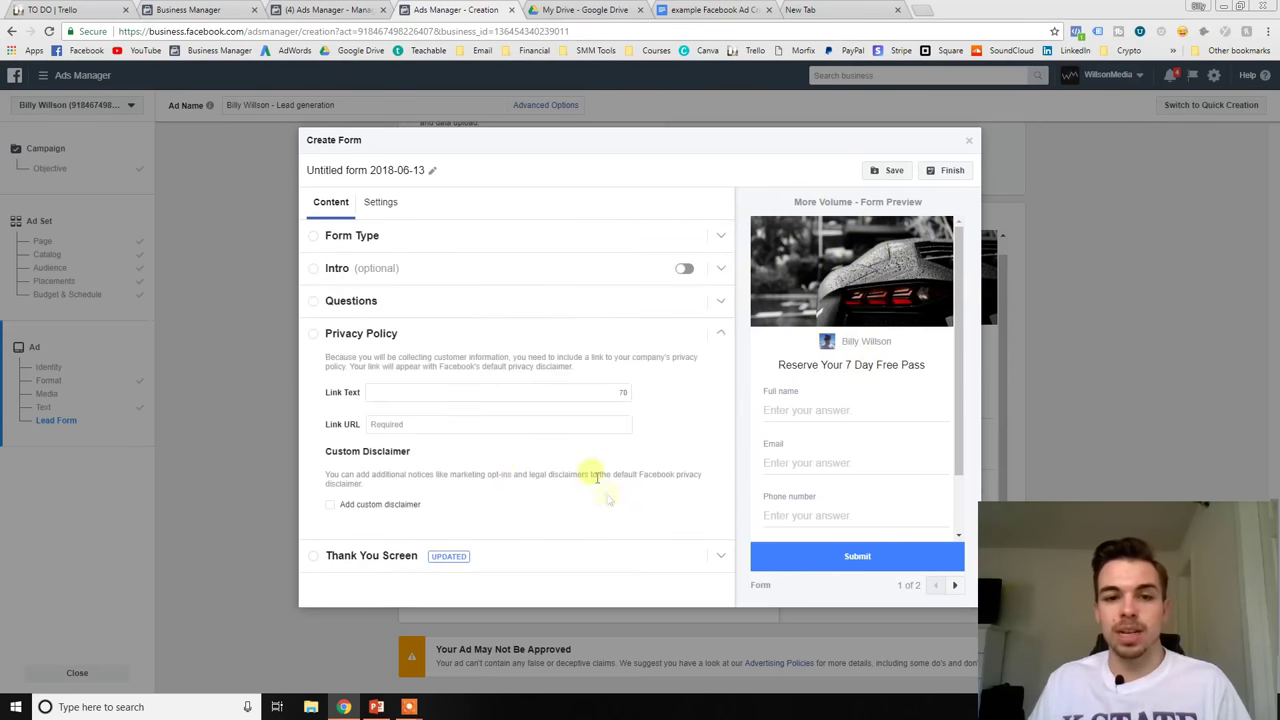
pyautogui.click(397, 390)
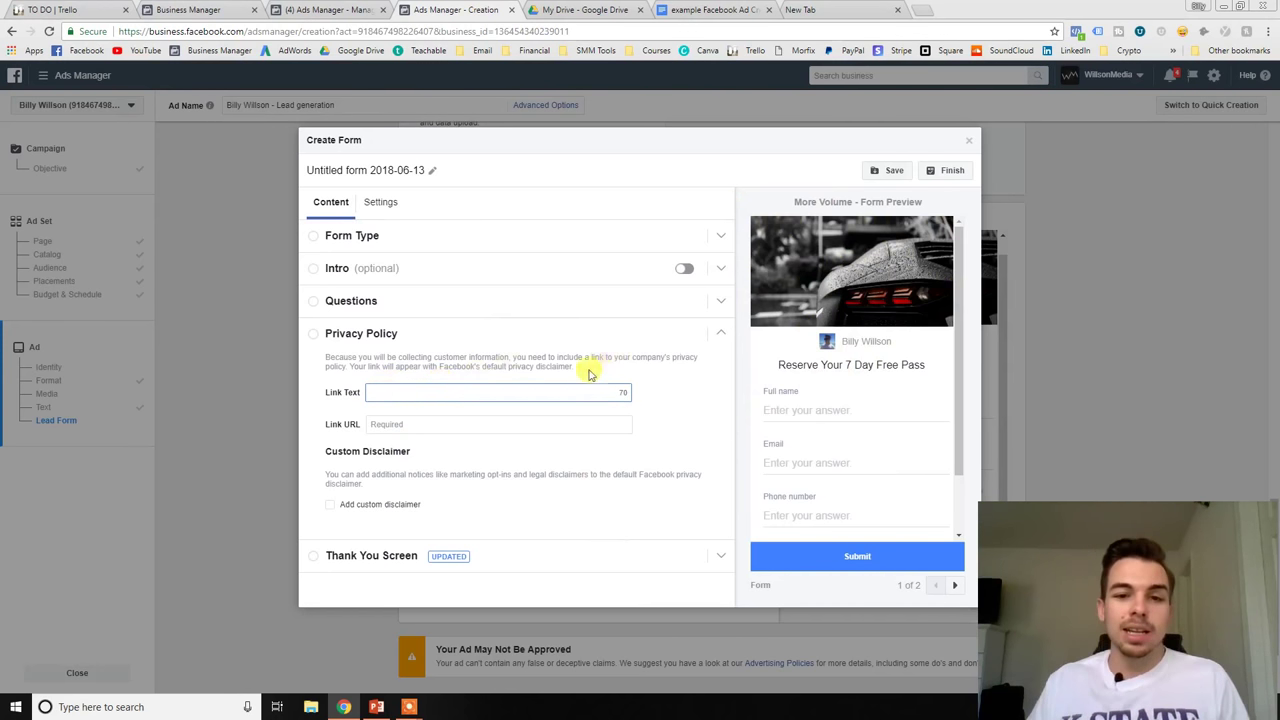
pyautogui.click(785, 8)
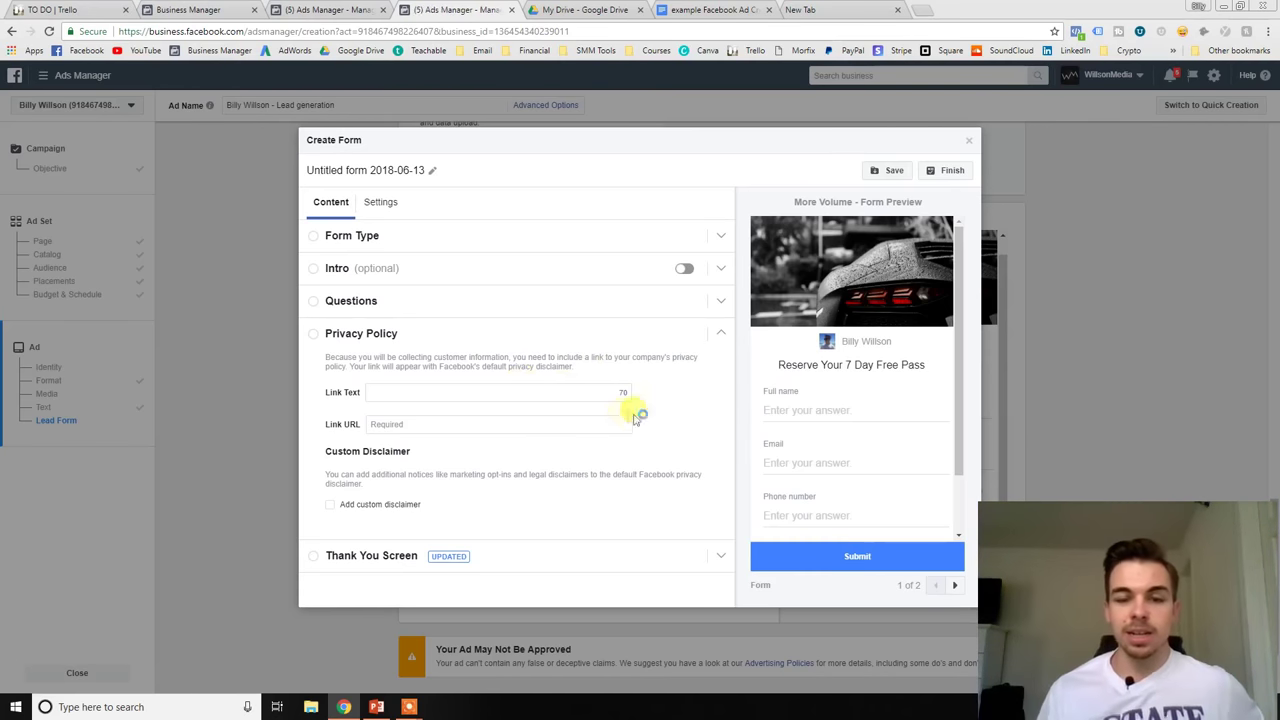
# Set the headline of the form's Thank You Screen to "Thanks, But Wait!".
pyautogui.click(698, 556)
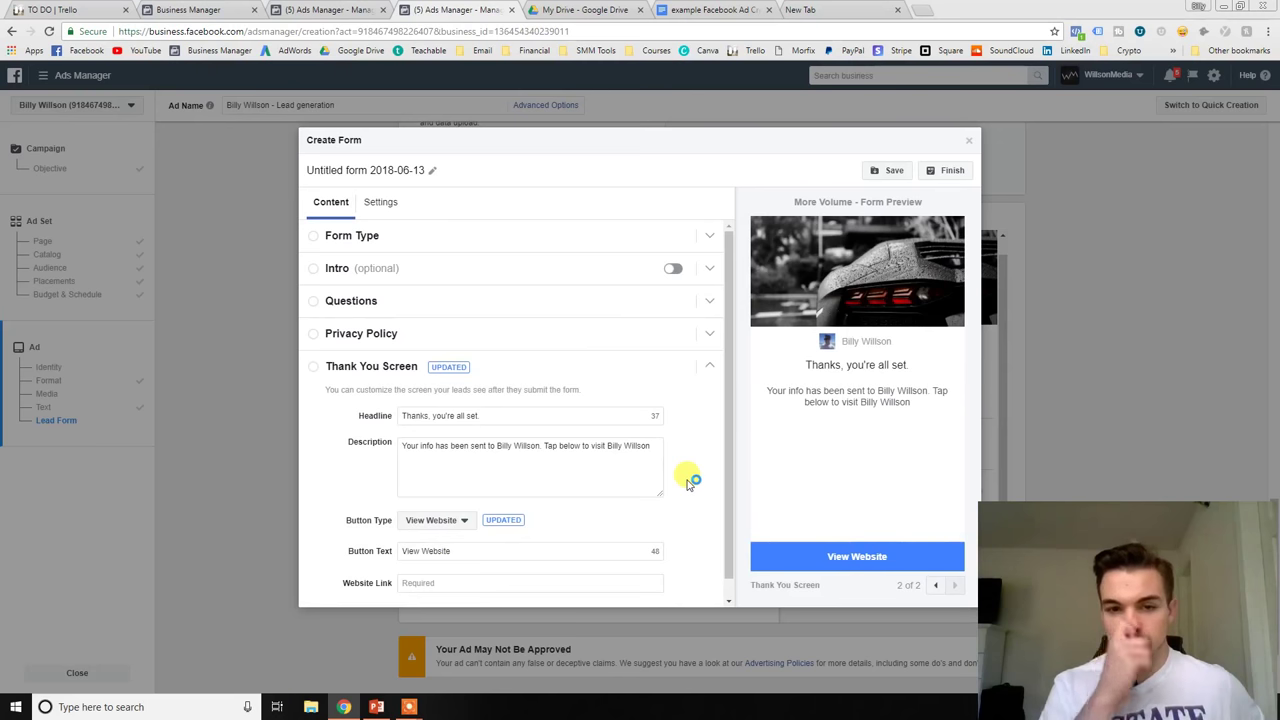
pyautogui.moveTo(515, 416); pyautogui.dragTo(405, 416)
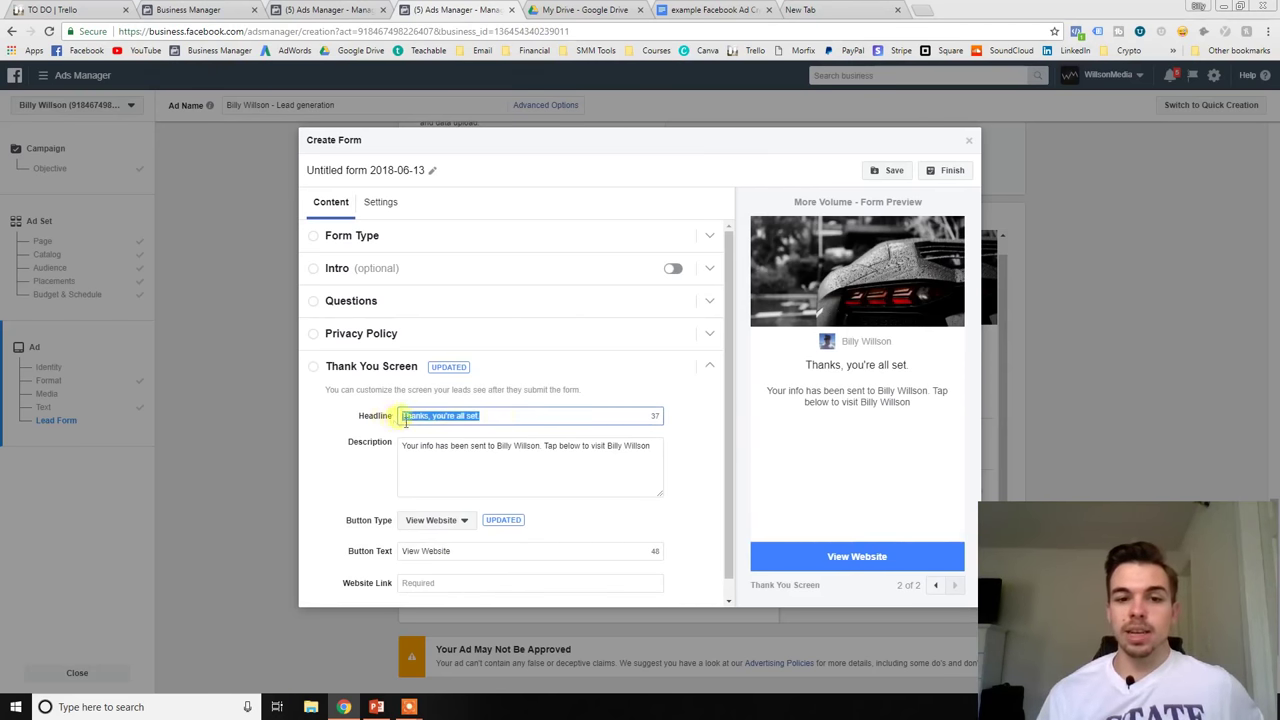
pyautogui.moveTo(512, 419); pyautogui.dragTo(436, 423)
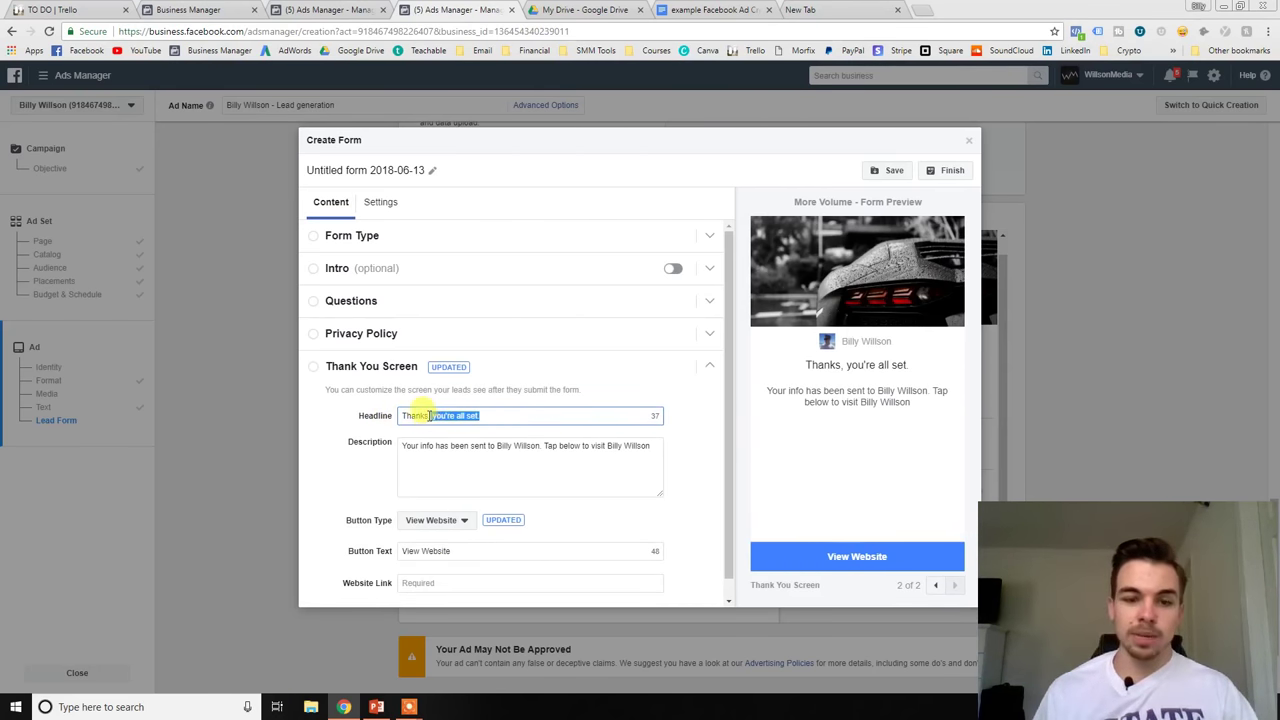
pyautogui.write('But Wait!')
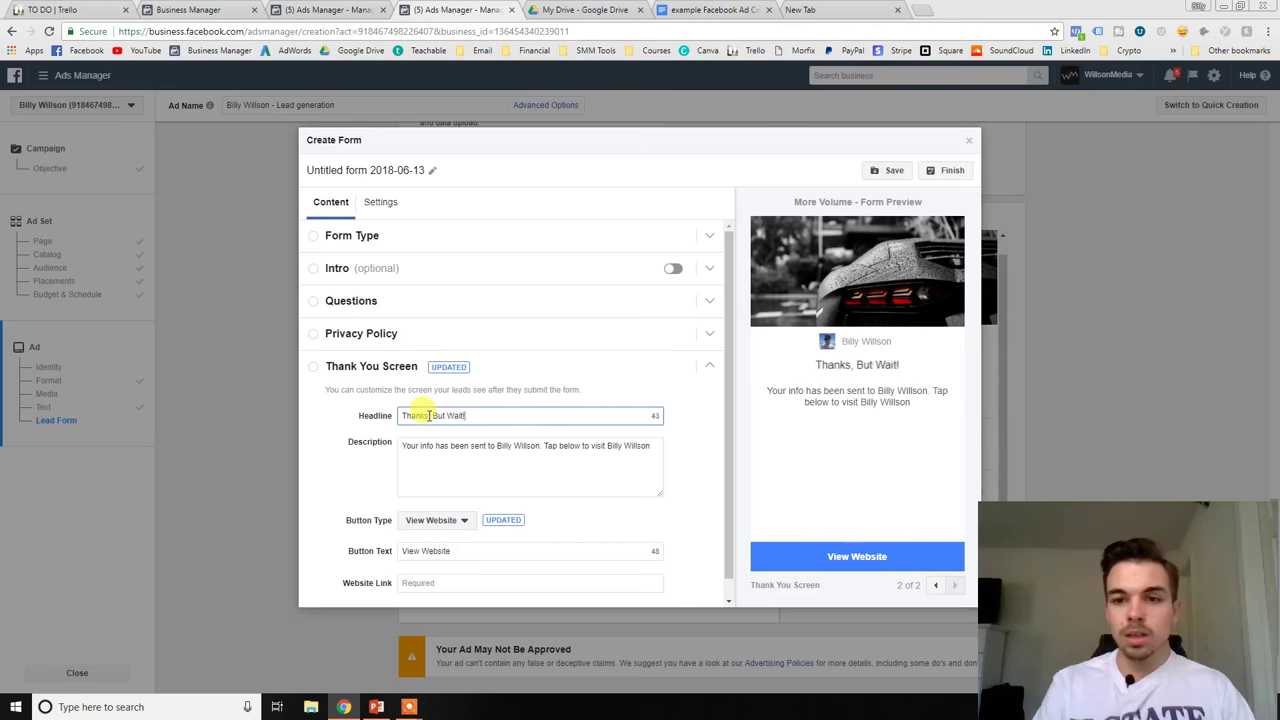
# Set the Thank You Screen description to "Call NOW to schedule a tour and you'll also receive a free body composition test.".
pyautogui.press('Tab')
pyautogui.write('CAll')
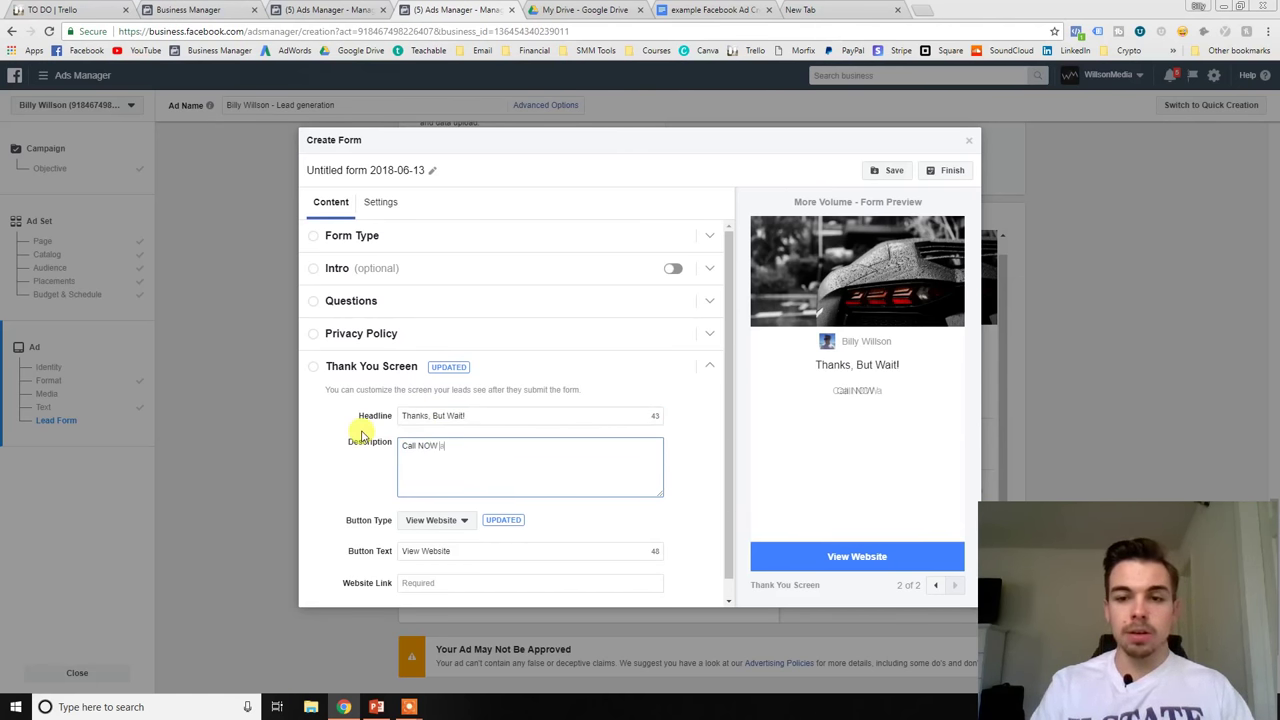
pyautogui.write(' you')
pyautogui.press('BackSpace')
pyautogui.press('BackSpace')
pyautogui.press('BackSpace')
pyautogui.press('BackSpace')
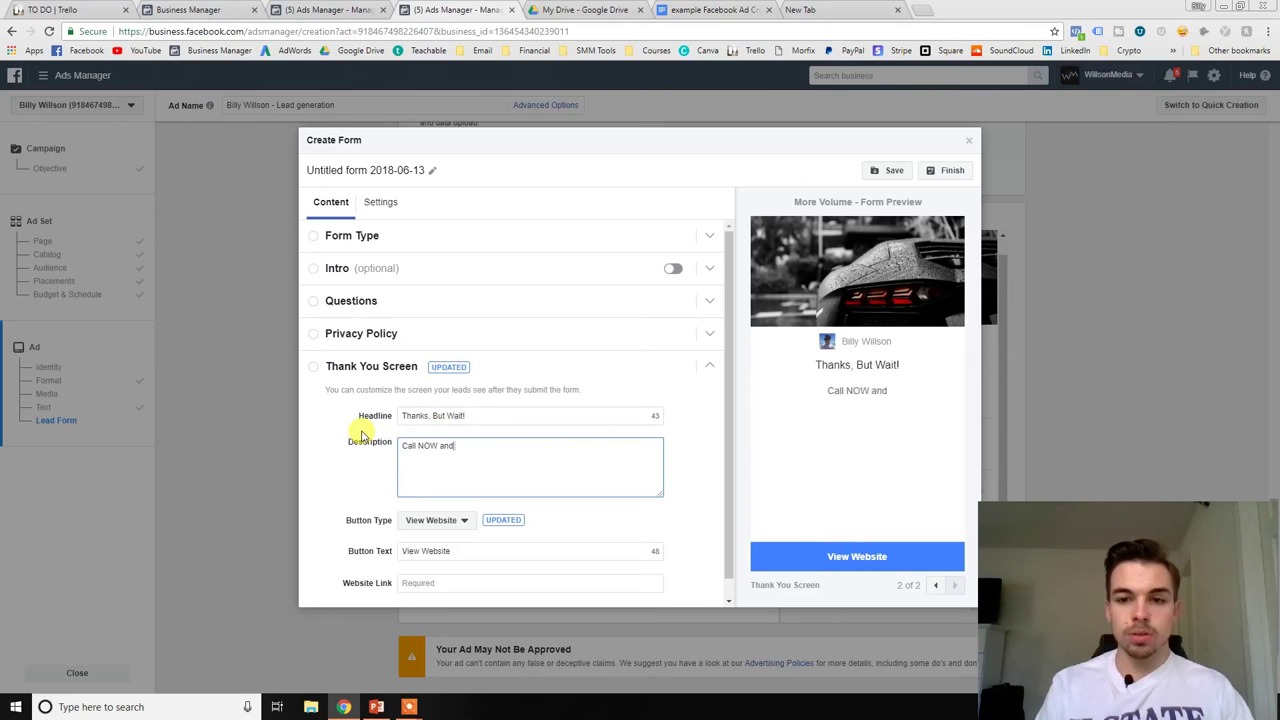
pyautogui.write('to schedule a y')
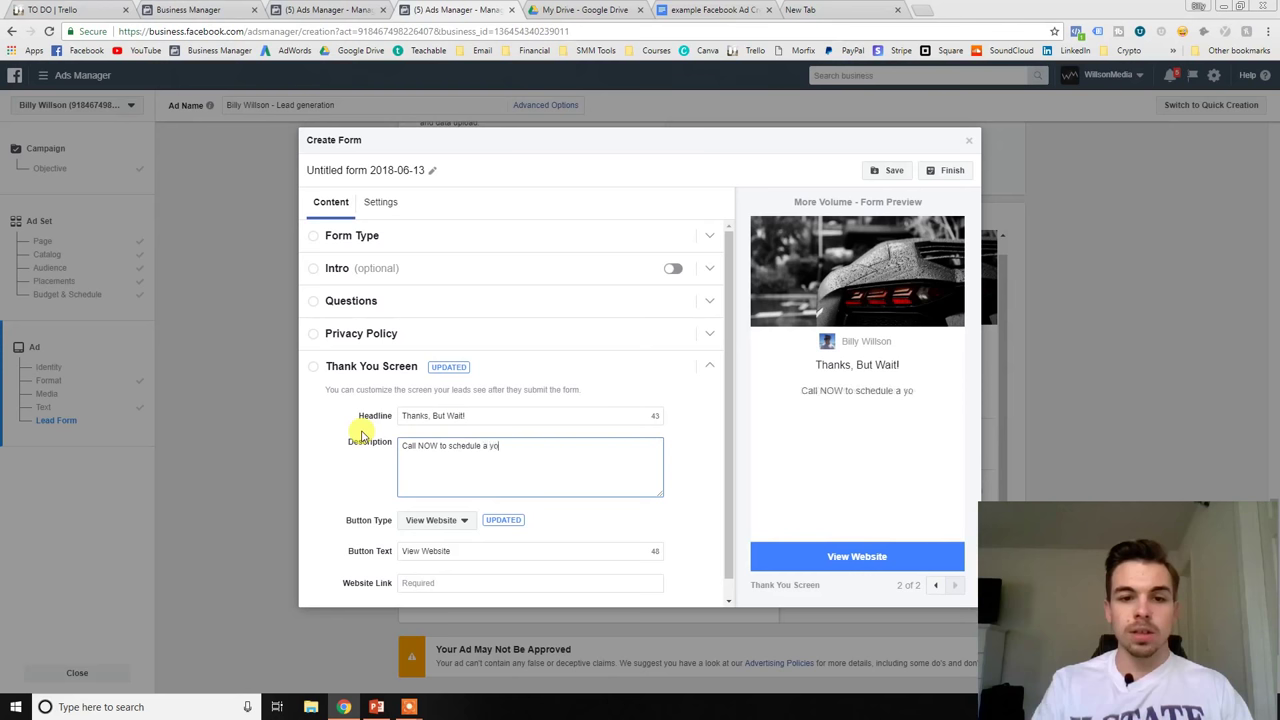
pyautogui.press('BackSpace')
pyautogui.write('tour and you')
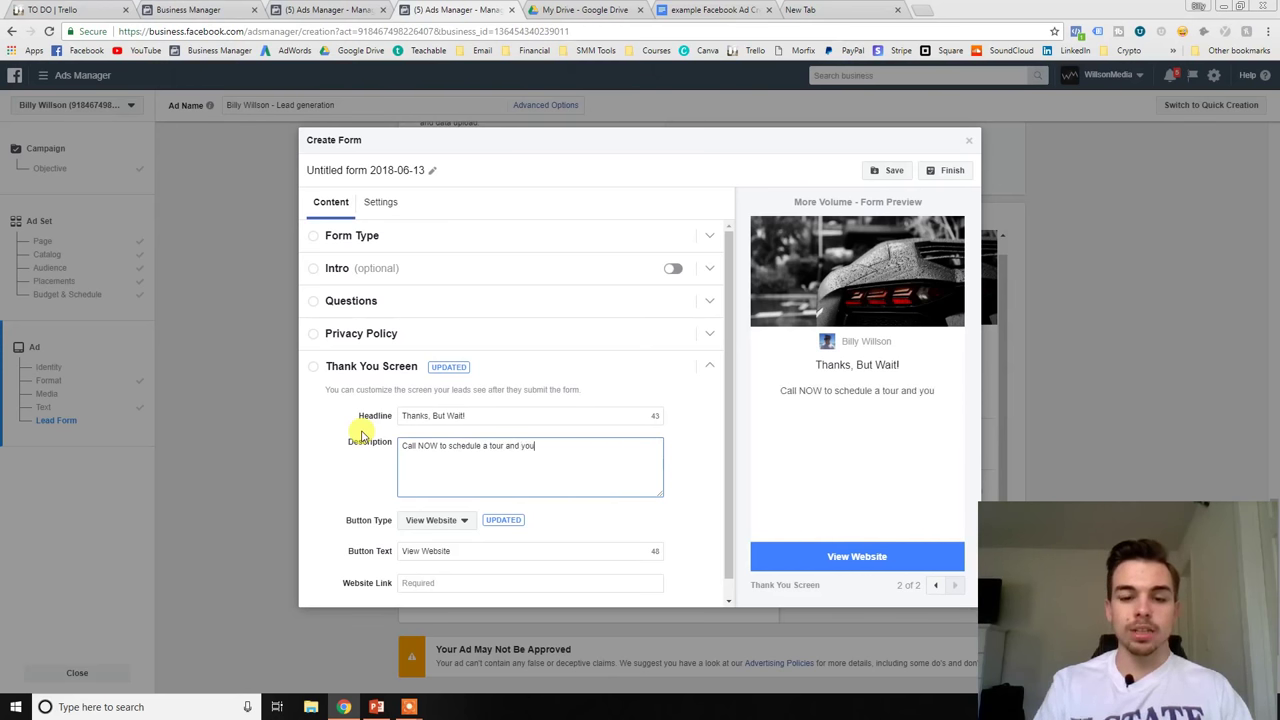
pyautogui.write("'ll also receive a f")
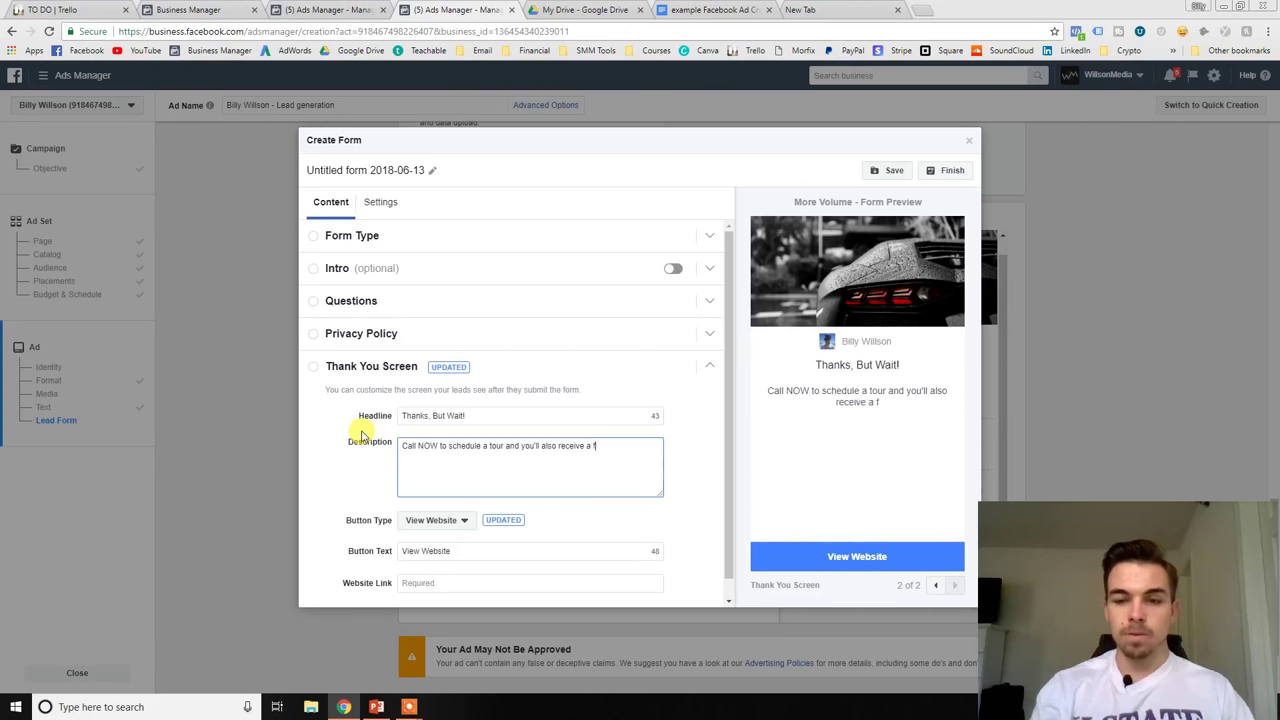
pyautogui.write('ree body compo')
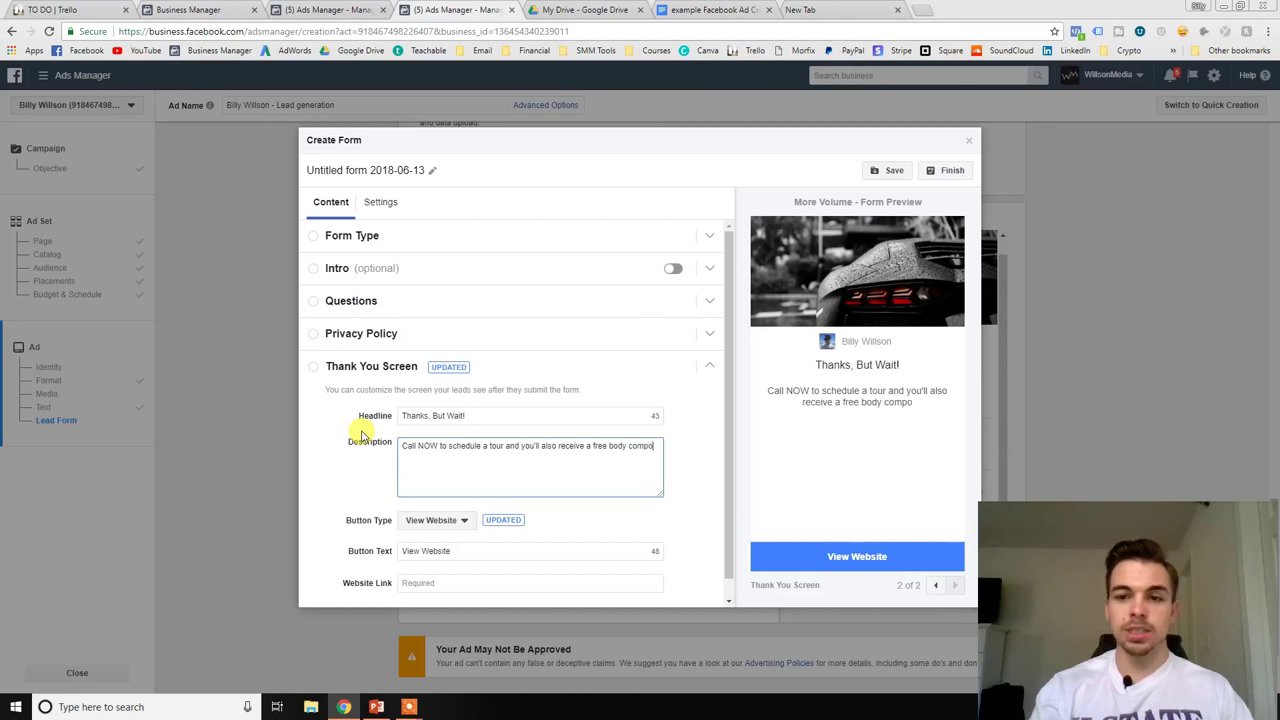
pyautogui.write('sition Test')
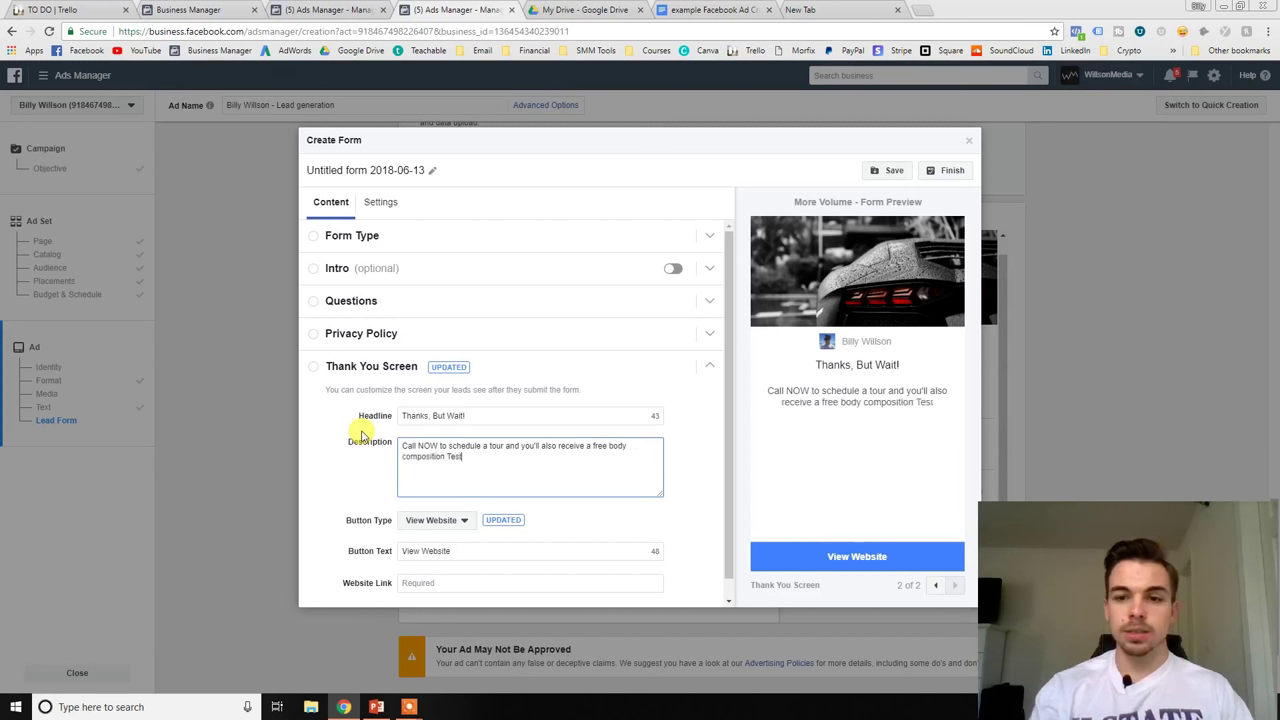
pyautogui.press('BackSpace')
pyautogui.press('BackSpace')
pyautogui.write('test')
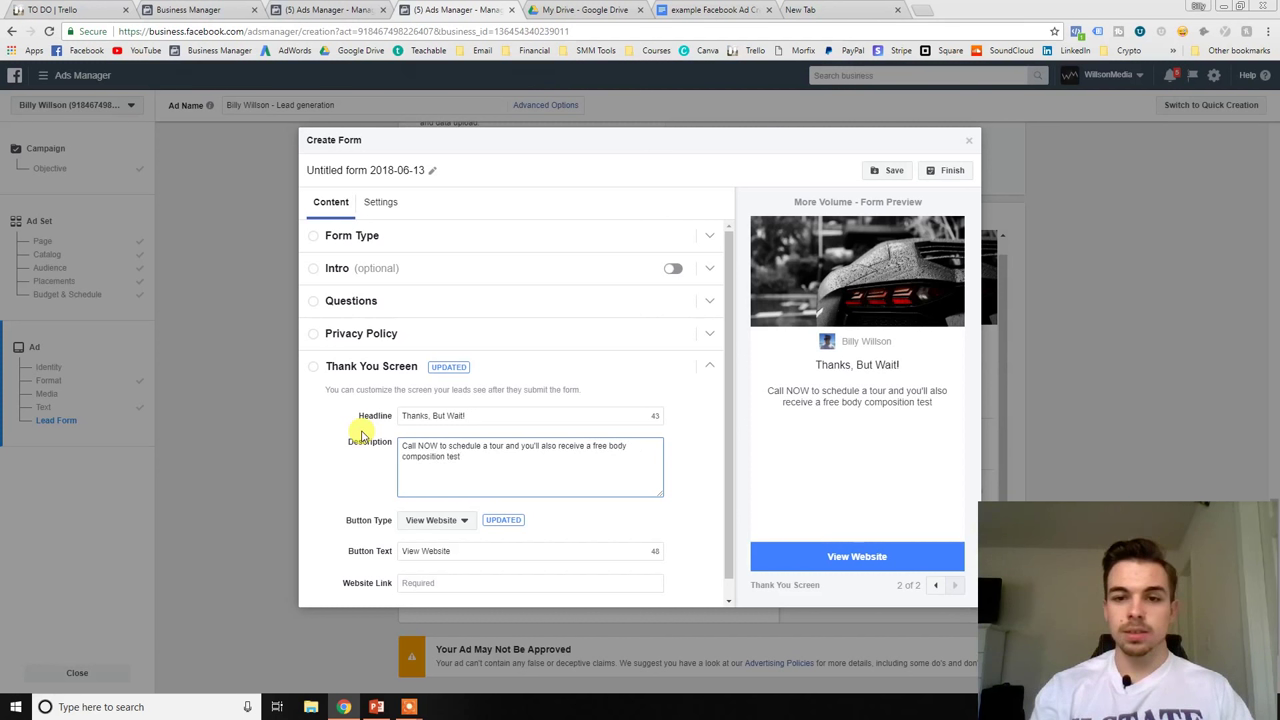
pyautogui.write('. ')
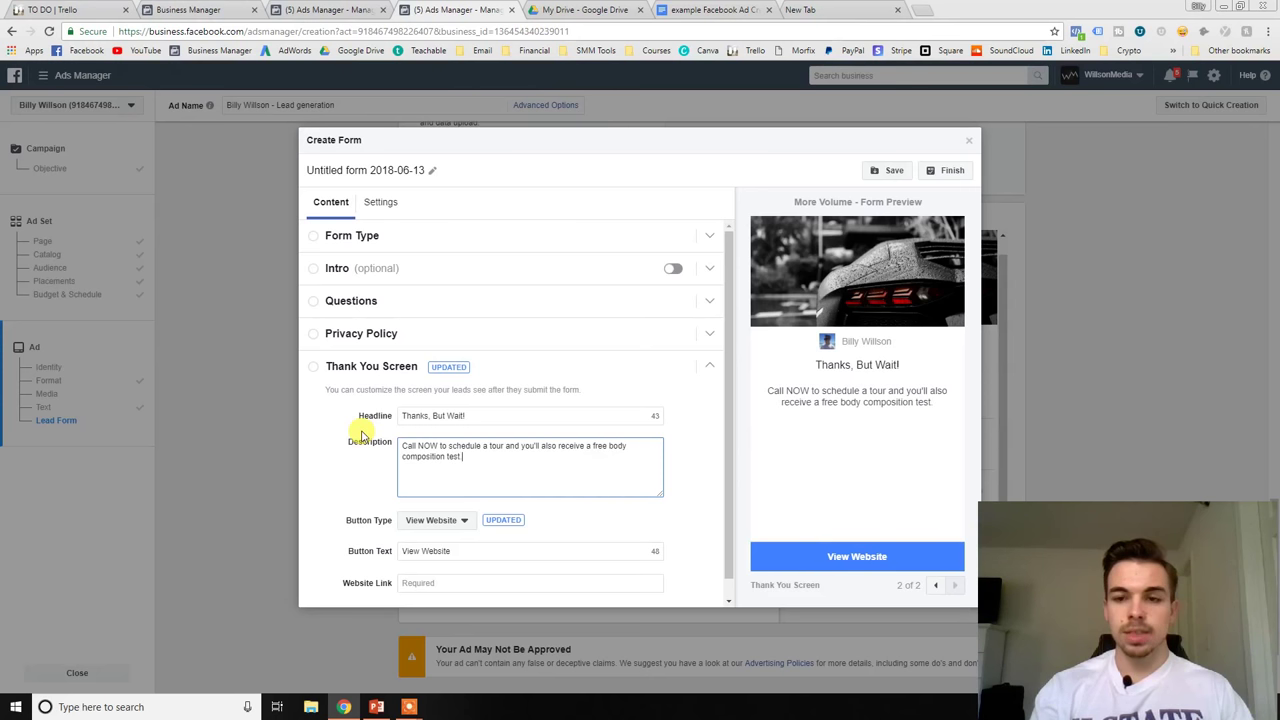
pyautogui.write('(')
pyautogui.press('BackSpace')
pyautogui.press('BackSpace')
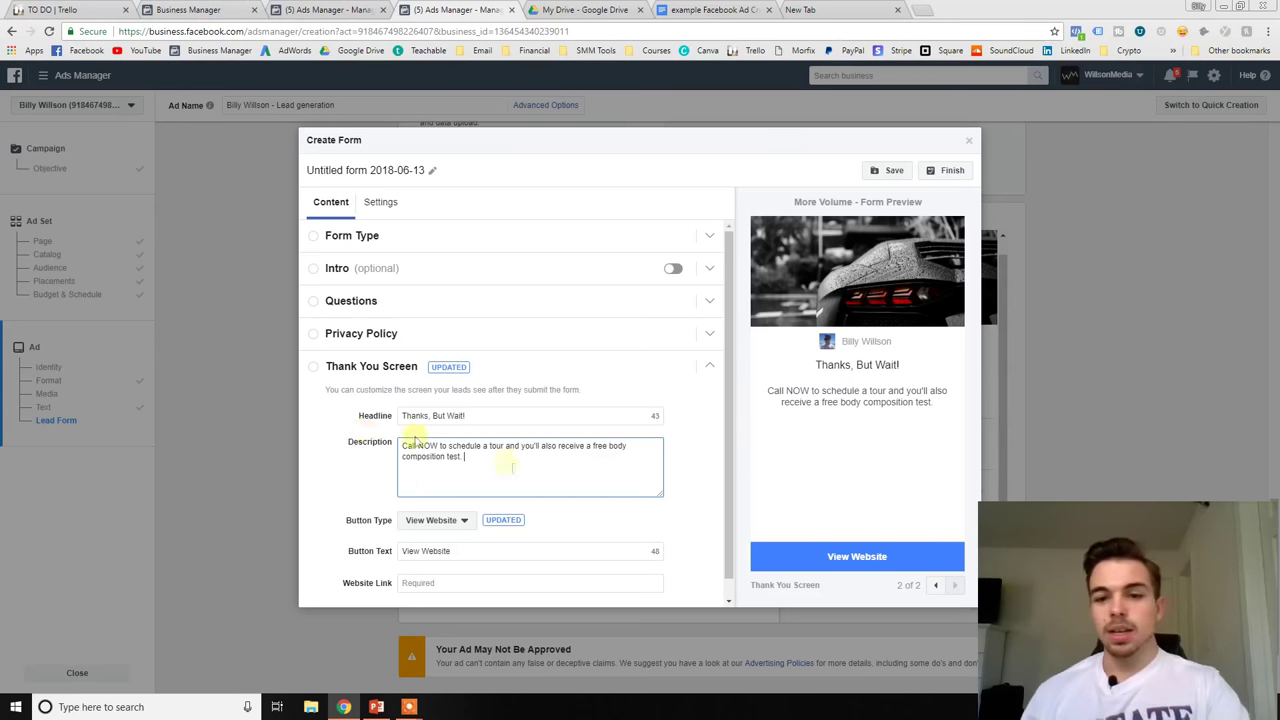
# Set the Thank You Screen's button type to Call Business and its button text to "Call NOW".
pyautogui.moveTo(480, 551); pyautogui.dragTo(390, 551)
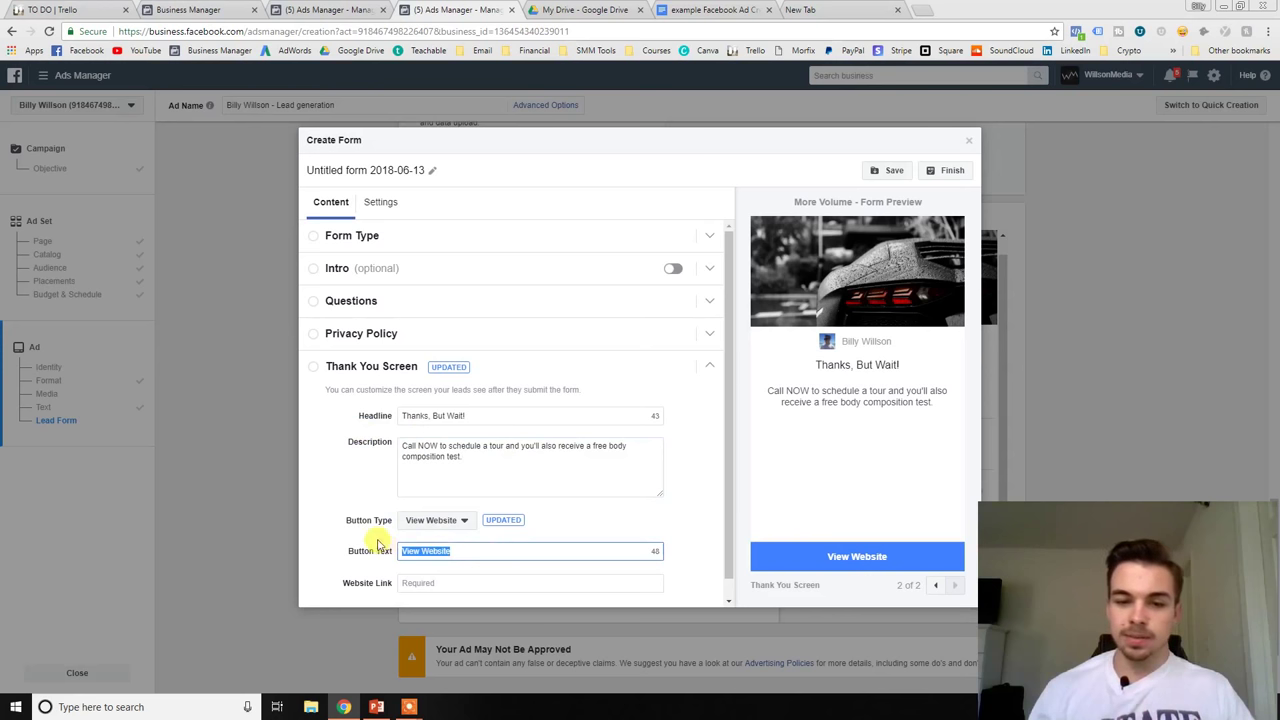
pyautogui.write('CAl')
pyautogui.write('all')
pyautogui.click(436, 520)
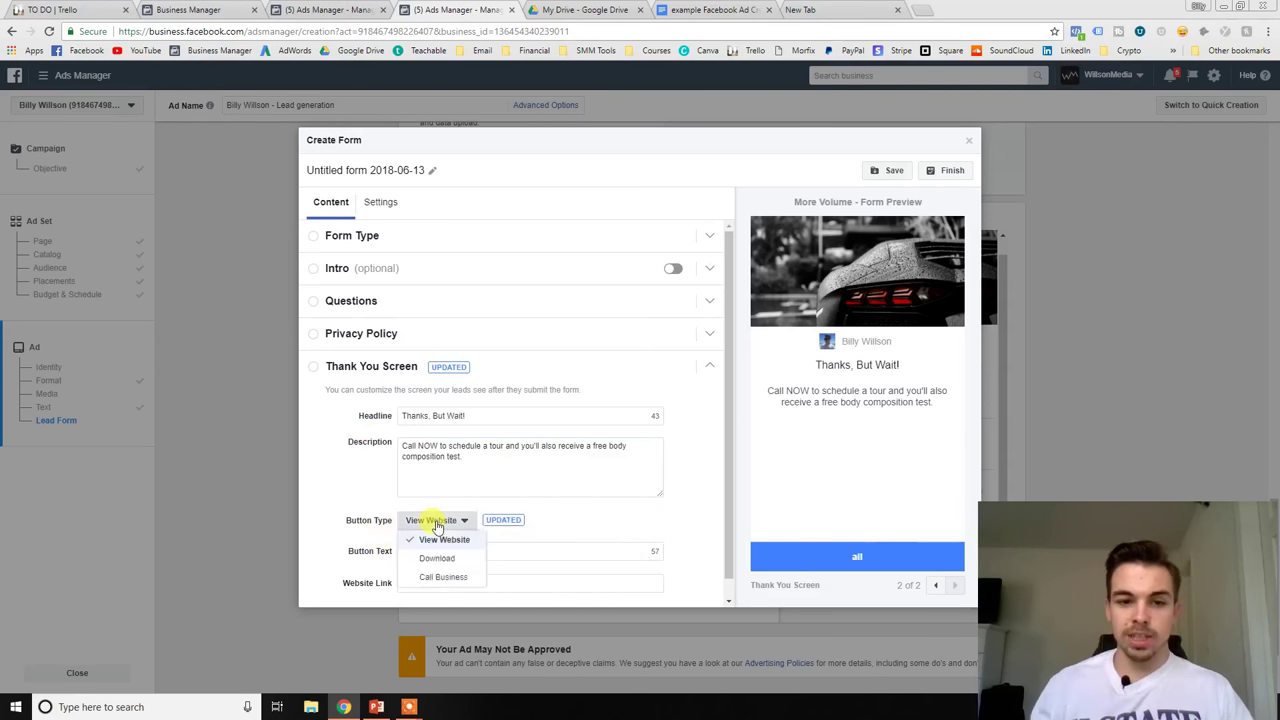
pyautogui.click(450, 578)
pyautogui.moveTo(440, 551); pyautogui.dragTo(308, 549)
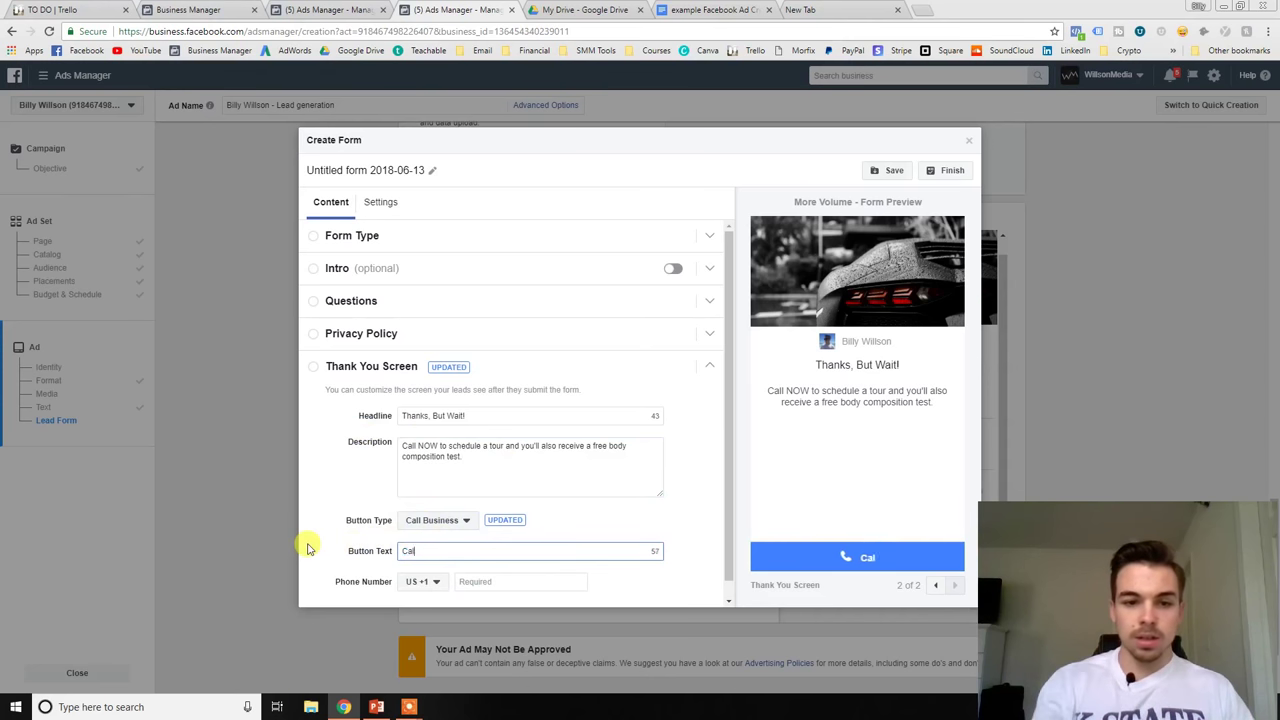
pyautogui.write('Call NOW')
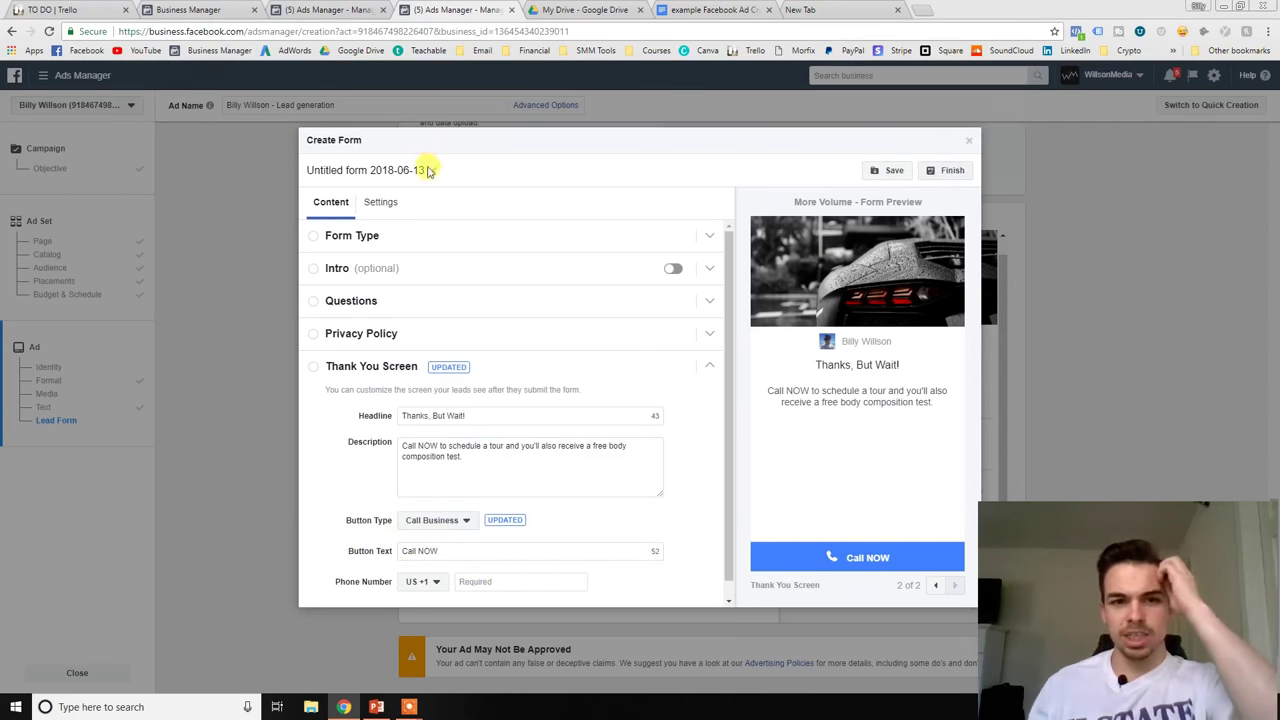
# Close the lead form editor without finishing the form.
pyautogui.click(967, 141)
pyautogui.click(783, 311)
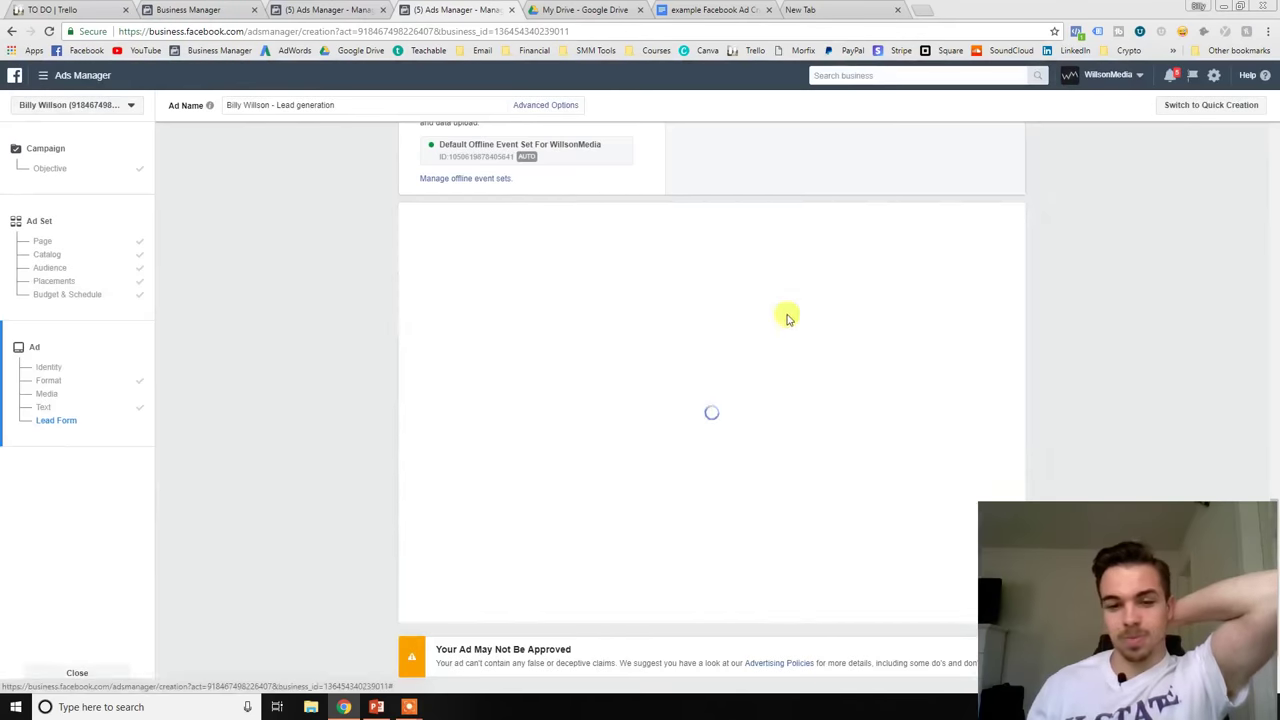
pyautogui.scroll(7, 755, 445)
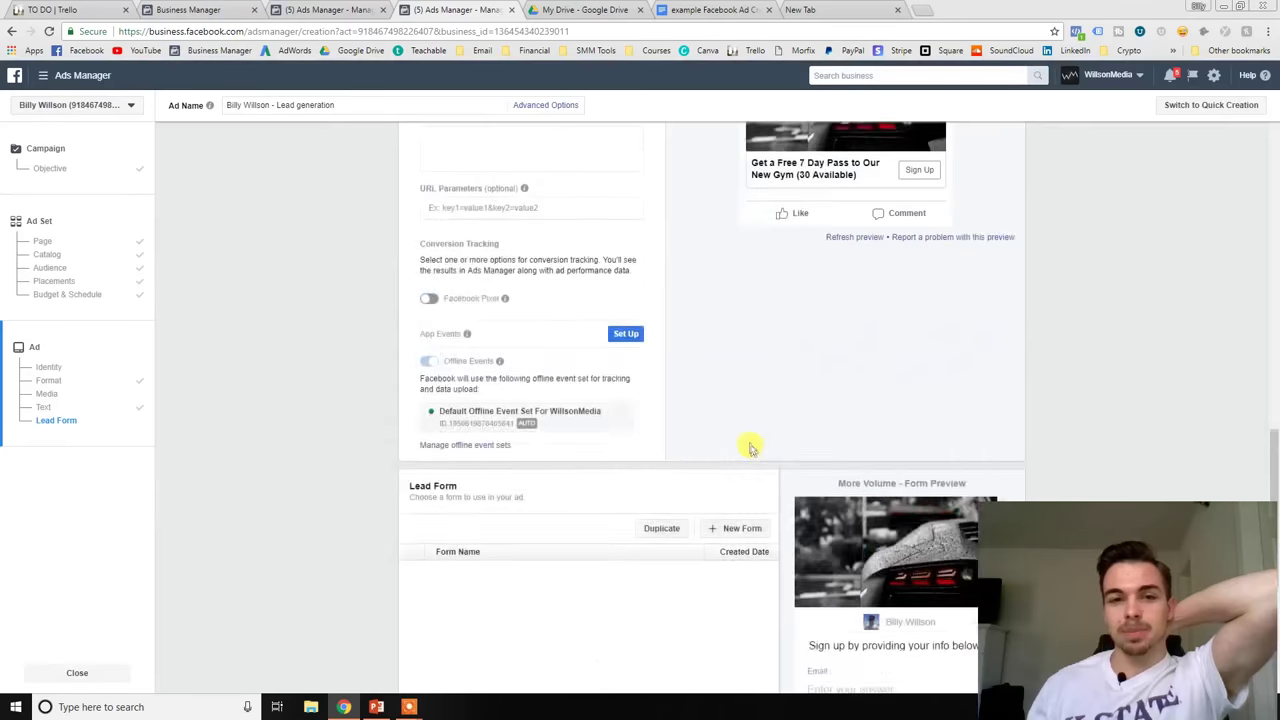
pyautogui.scroll(10, 748, 441)
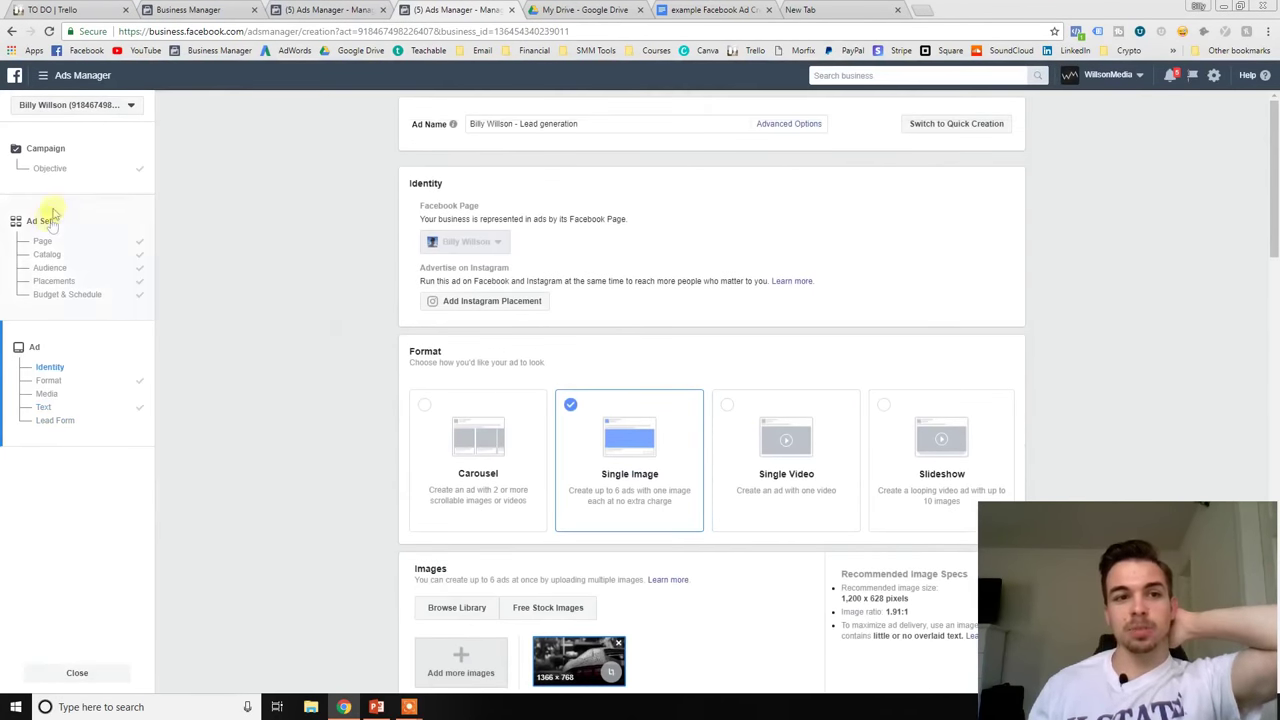
# Change the campaign's marketing objective to Conversions and continue to the ad set.
pyautogui.click(50, 168)
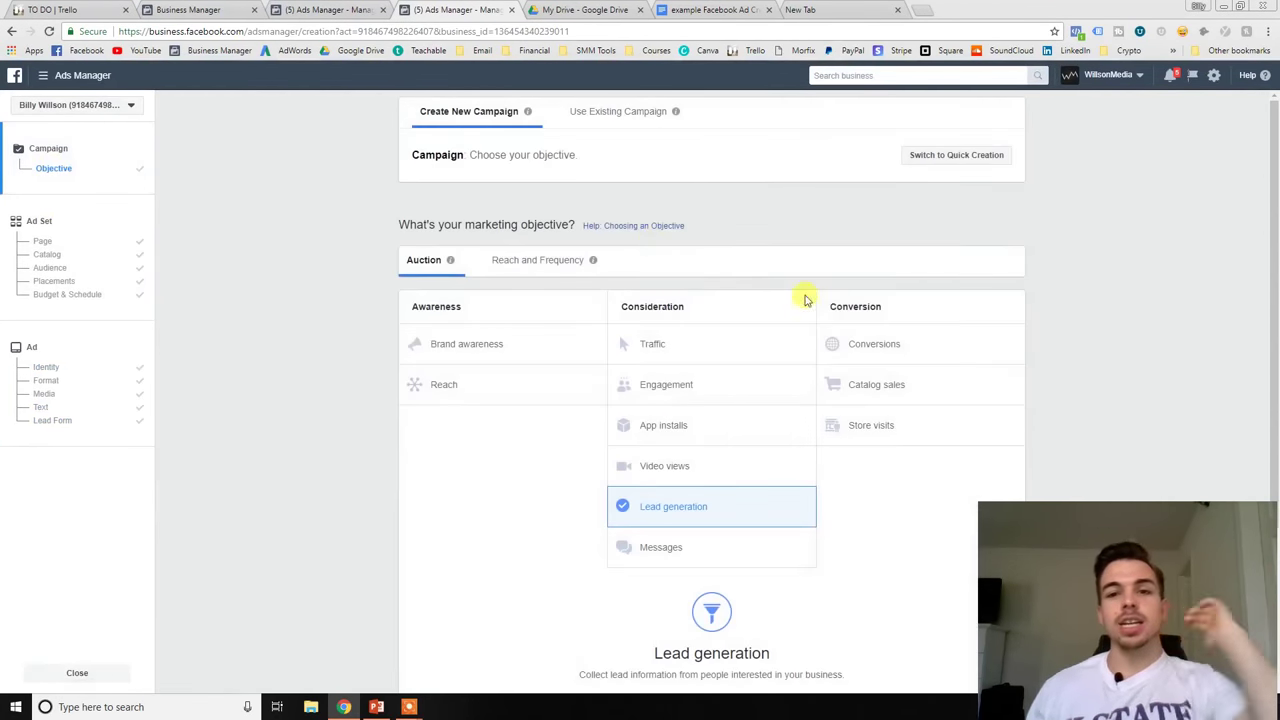
pyautogui.click(848, 334)
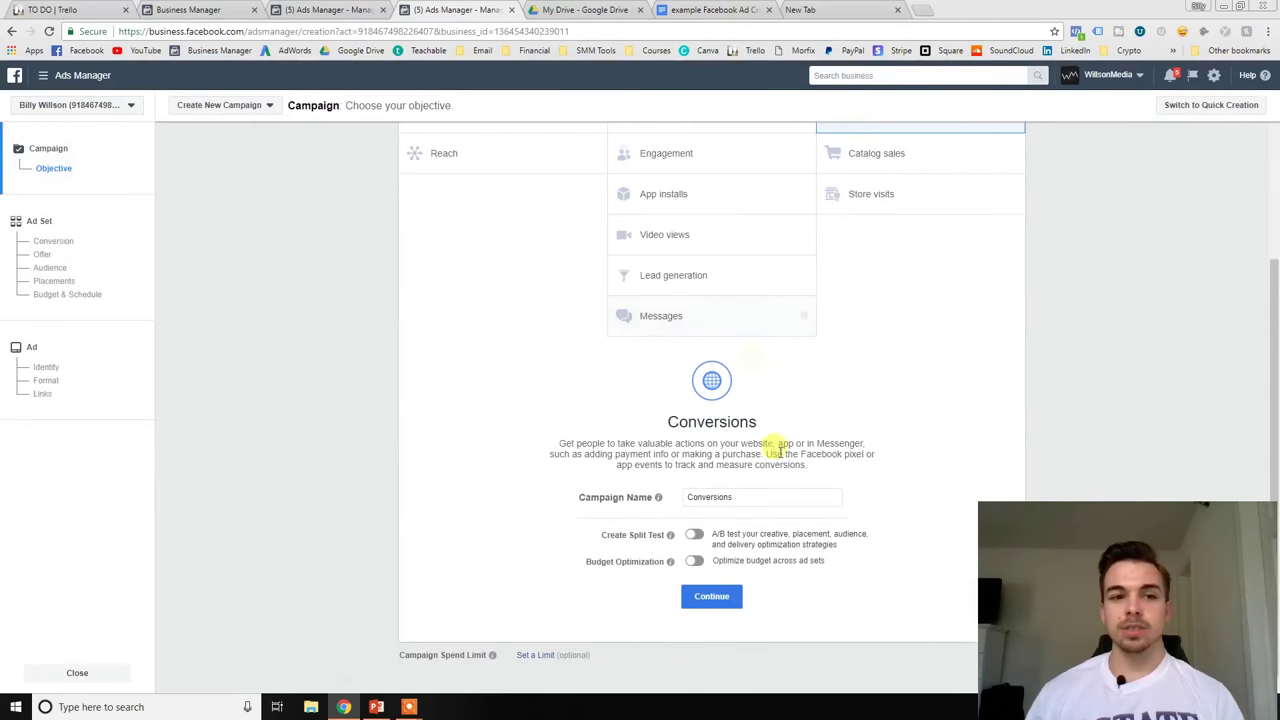
pyautogui.click(711, 596)
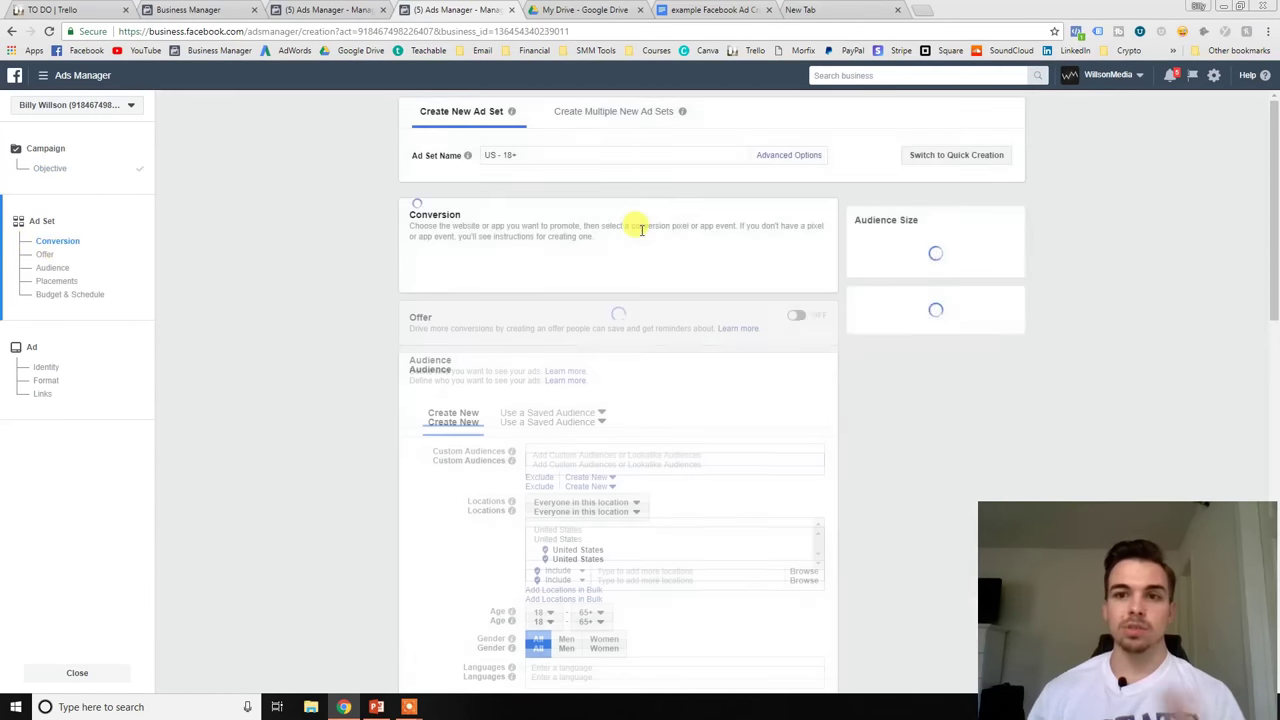
# Choose the Lead event of the 6 Figure Agency Course Pixel as the ad set's website conversion event.
pyautogui.scroll(-2, 571, 514)
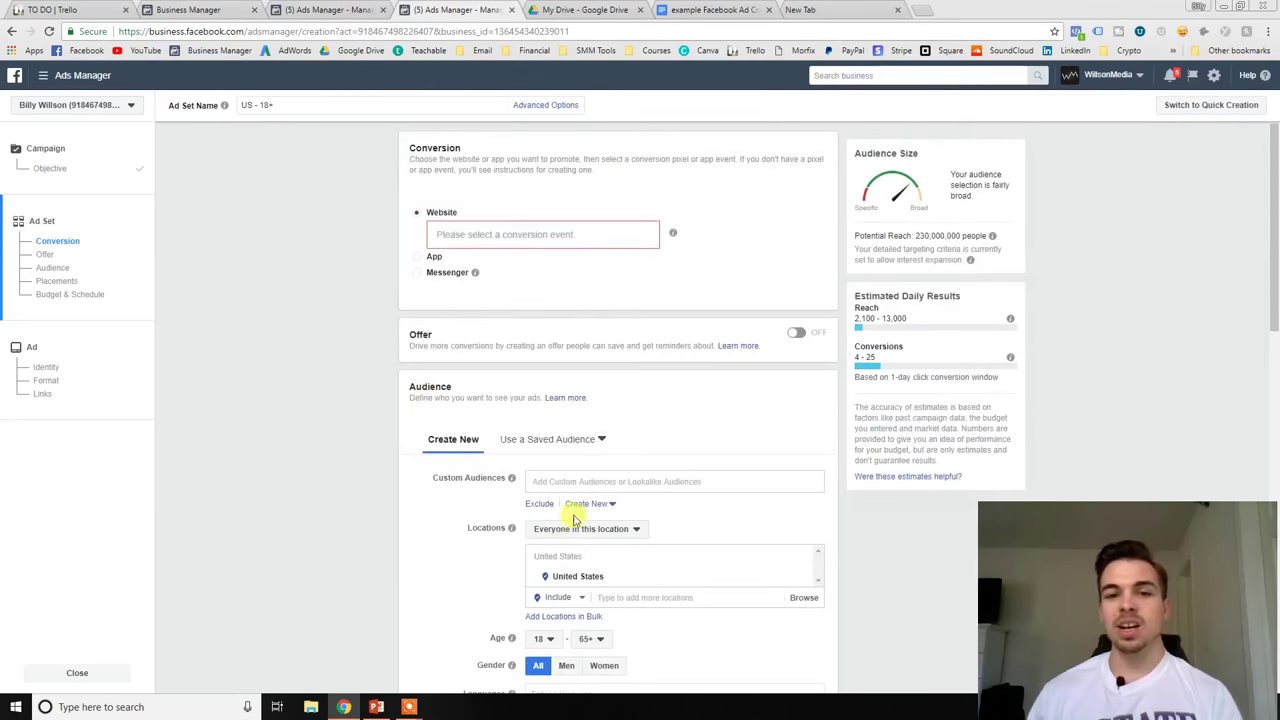
pyautogui.scroll(1, 493, 286)
pyautogui.click(544, 238)
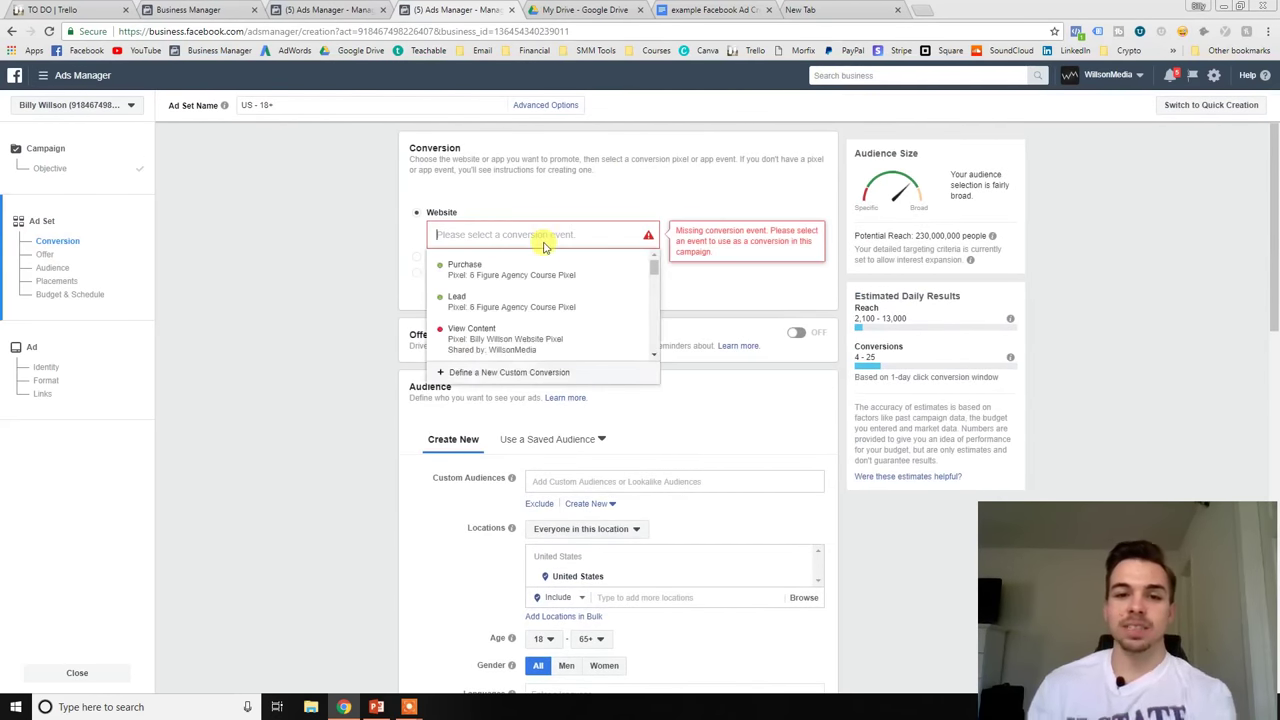
pyautogui.scroll(1, 563, 247)
pyautogui.click(563, 247)
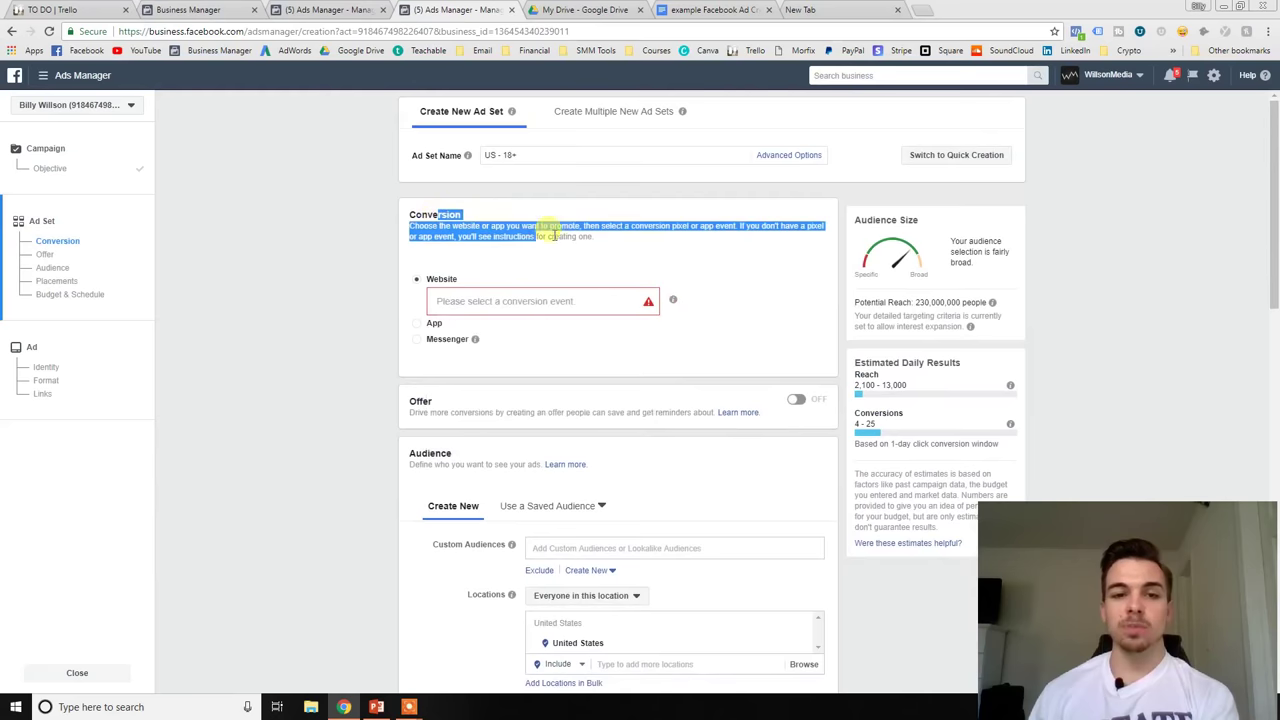
pyautogui.click(564, 301)
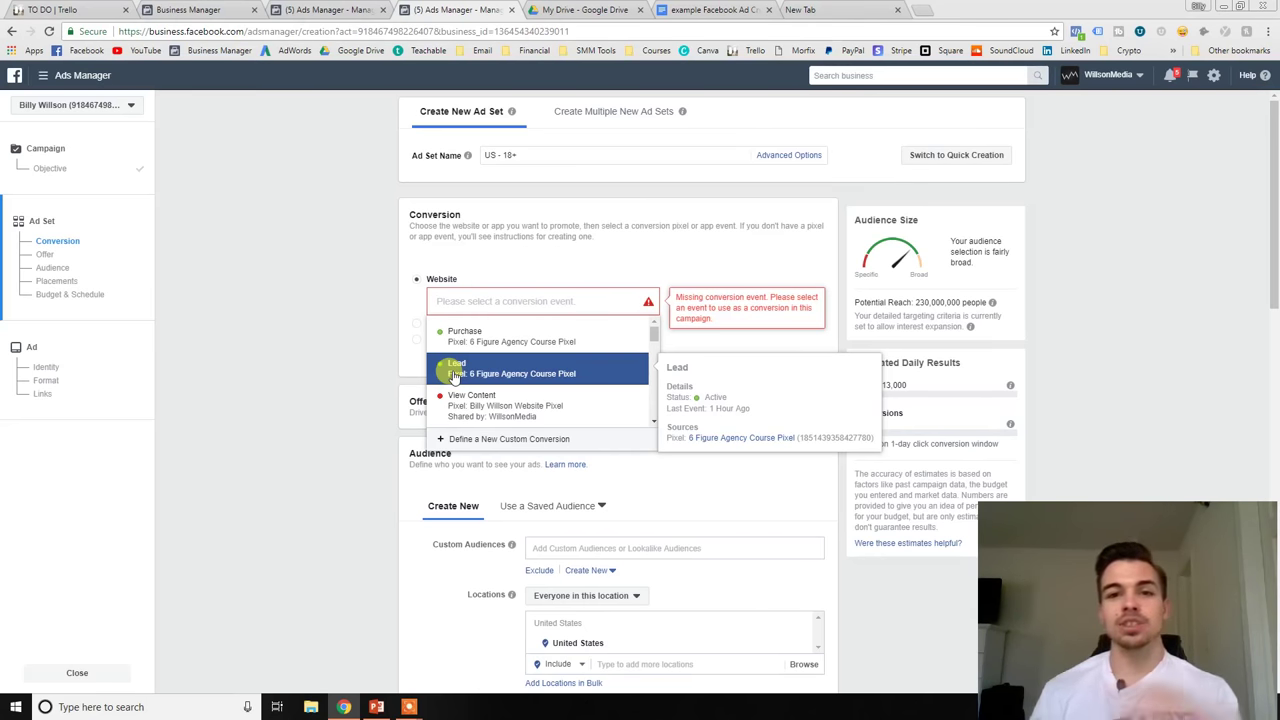
pyautogui.click(357, 329)
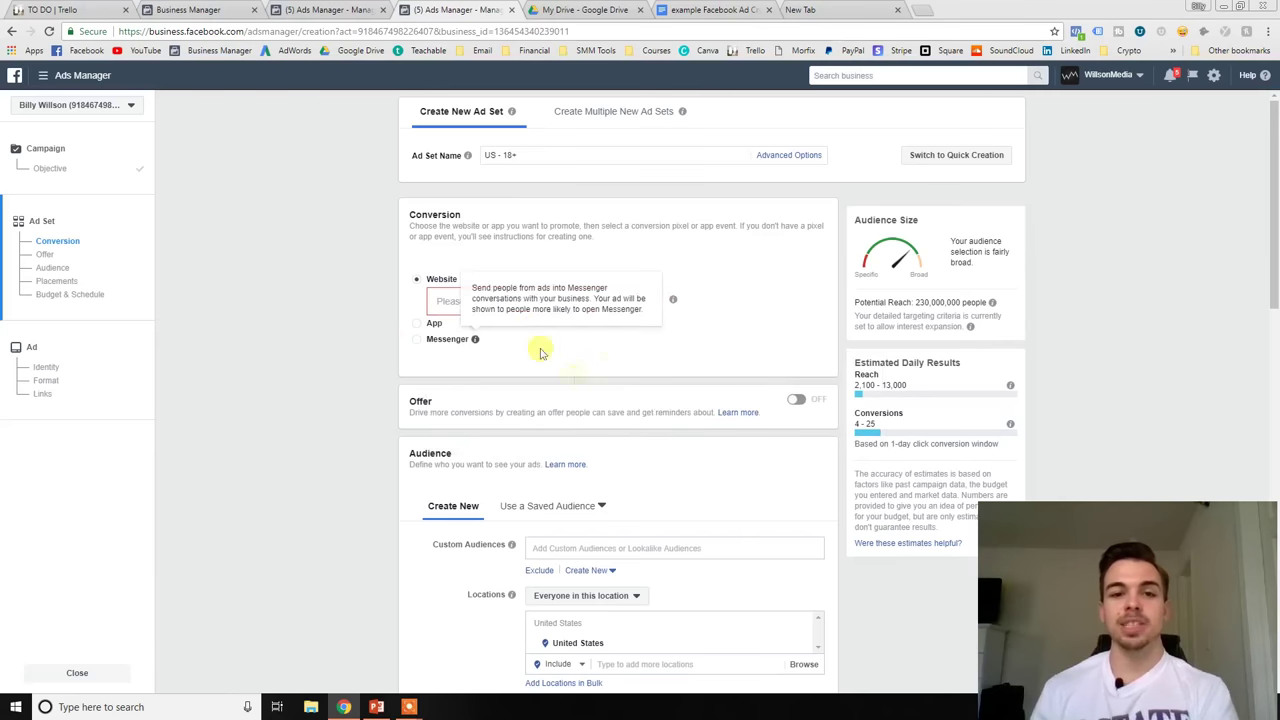
pyautogui.click(450, 302)
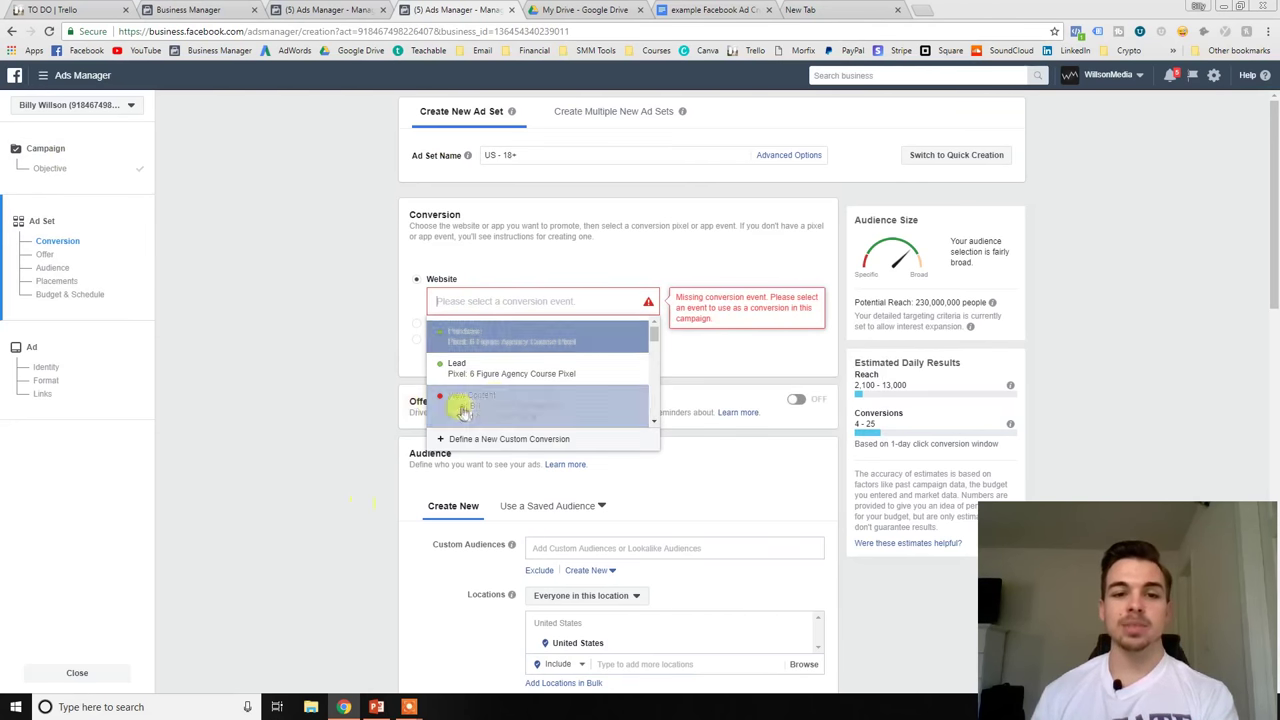
pyautogui.click(470, 368)
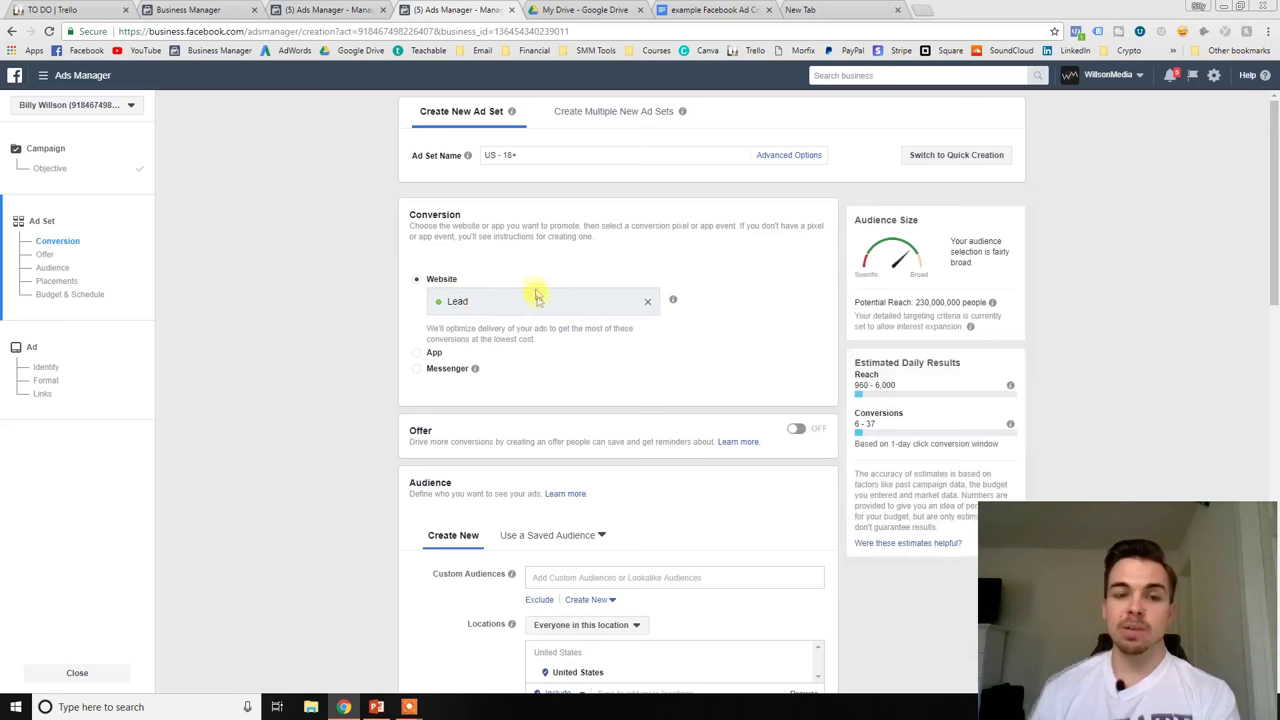
# Turn off expanding interests for lower-cost conversions in the audience's Detailed Targeting.
pyautogui.scroll(-1, 423, 337)
pyautogui.scroll(1, 586, 309)
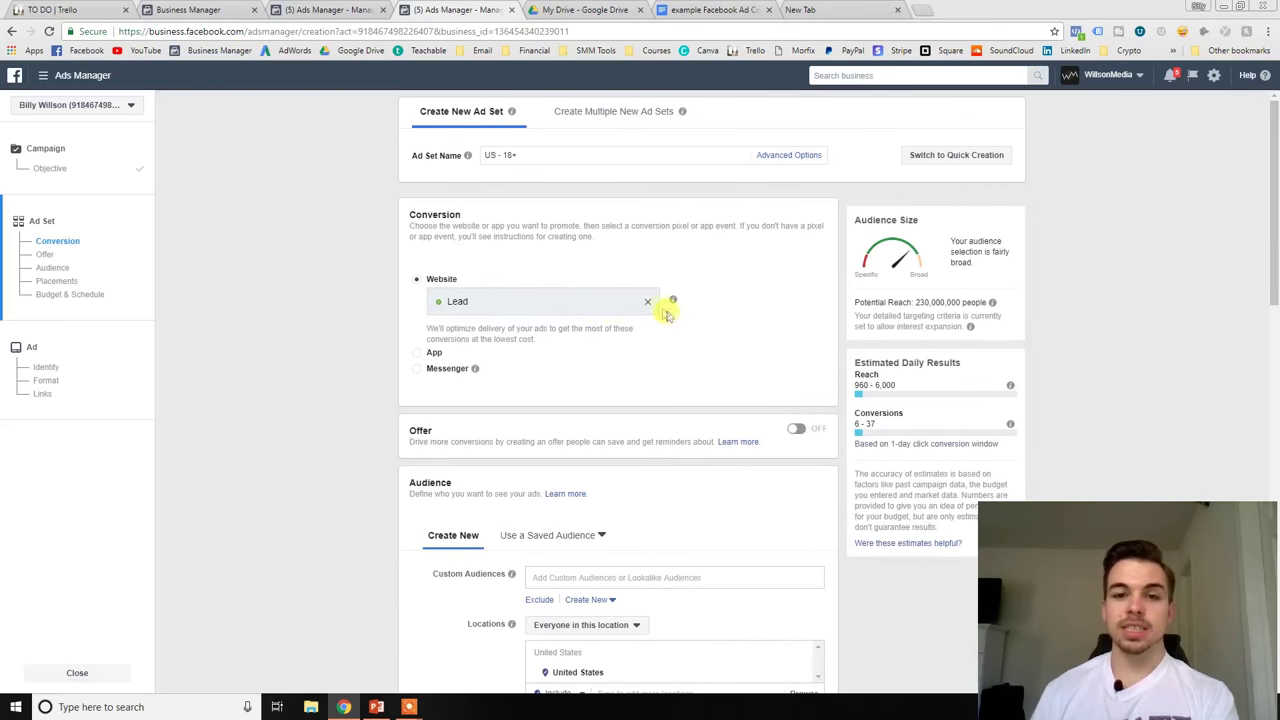
pyautogui.scroll(-4, 646, 305)
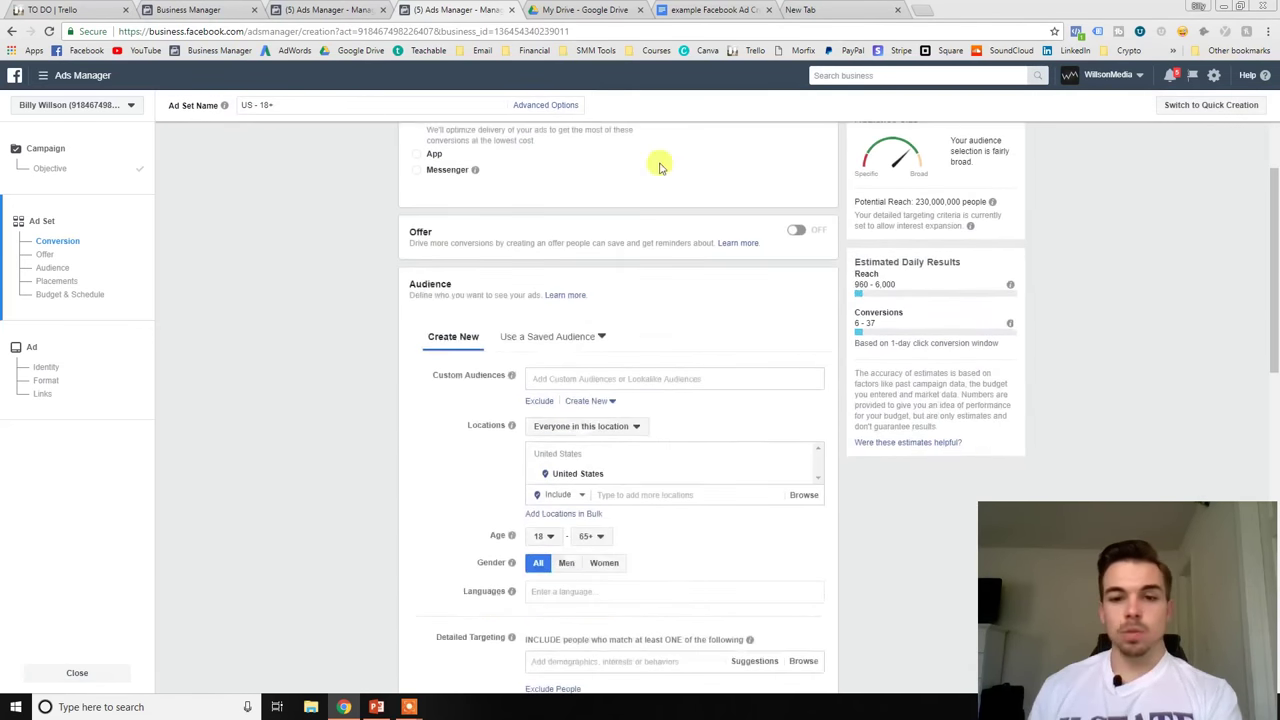
pyautogui.scroll(-4, 548, 290)
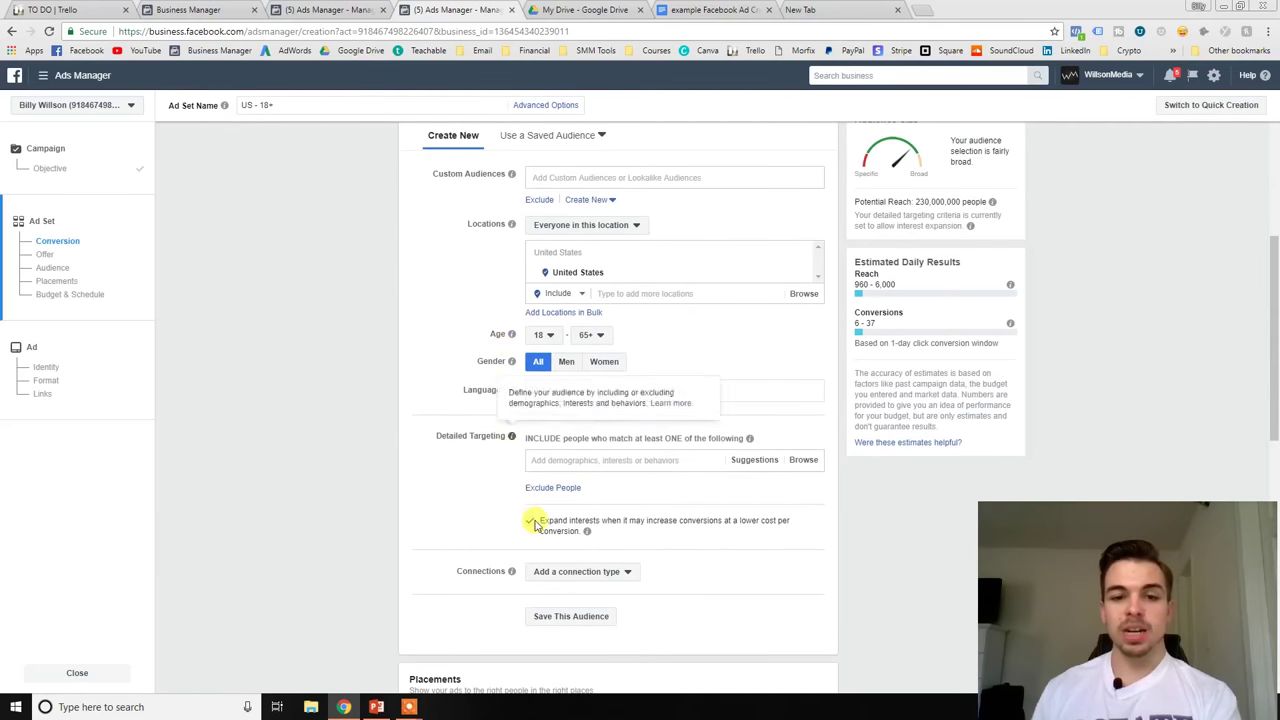
pyautogui.click(531, 521)
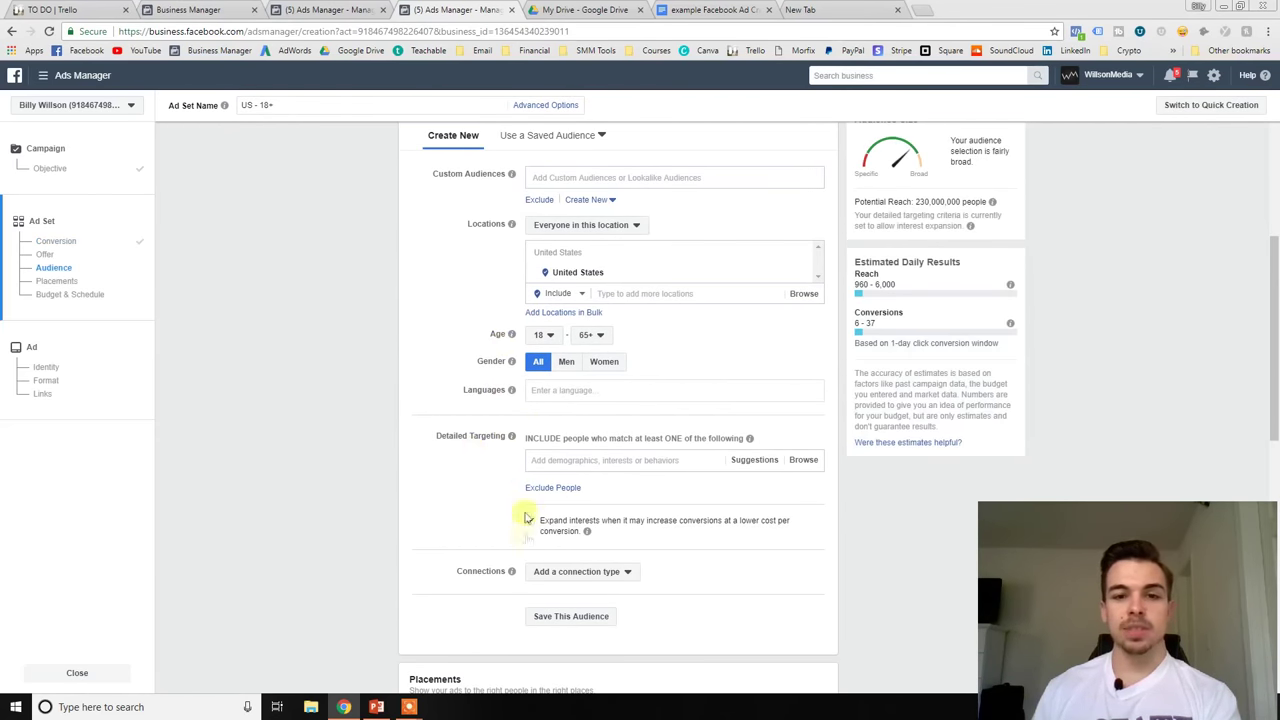
# Set the ad set's conversion window to 1 day click and continue to the ad setup.
pyautogui.scroll(-7, 550, 450)
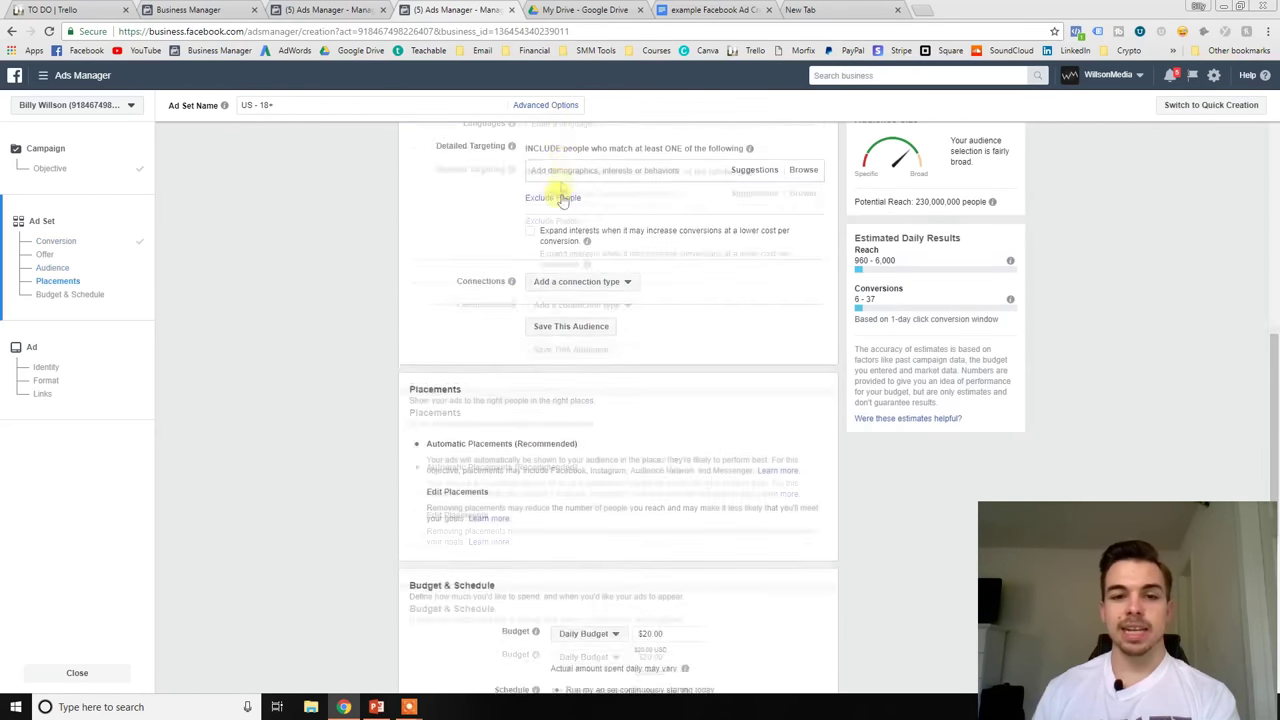
pyautogui.click(612, 438)
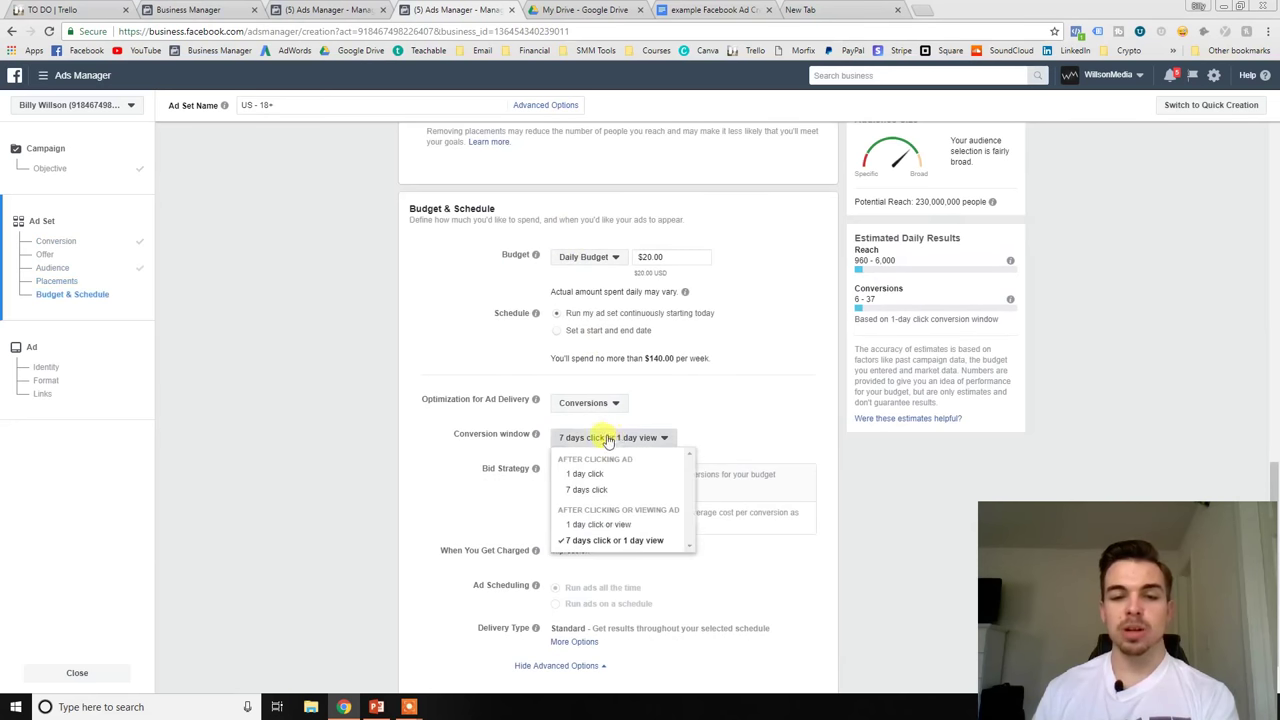
pyautogui.click(590, 473)
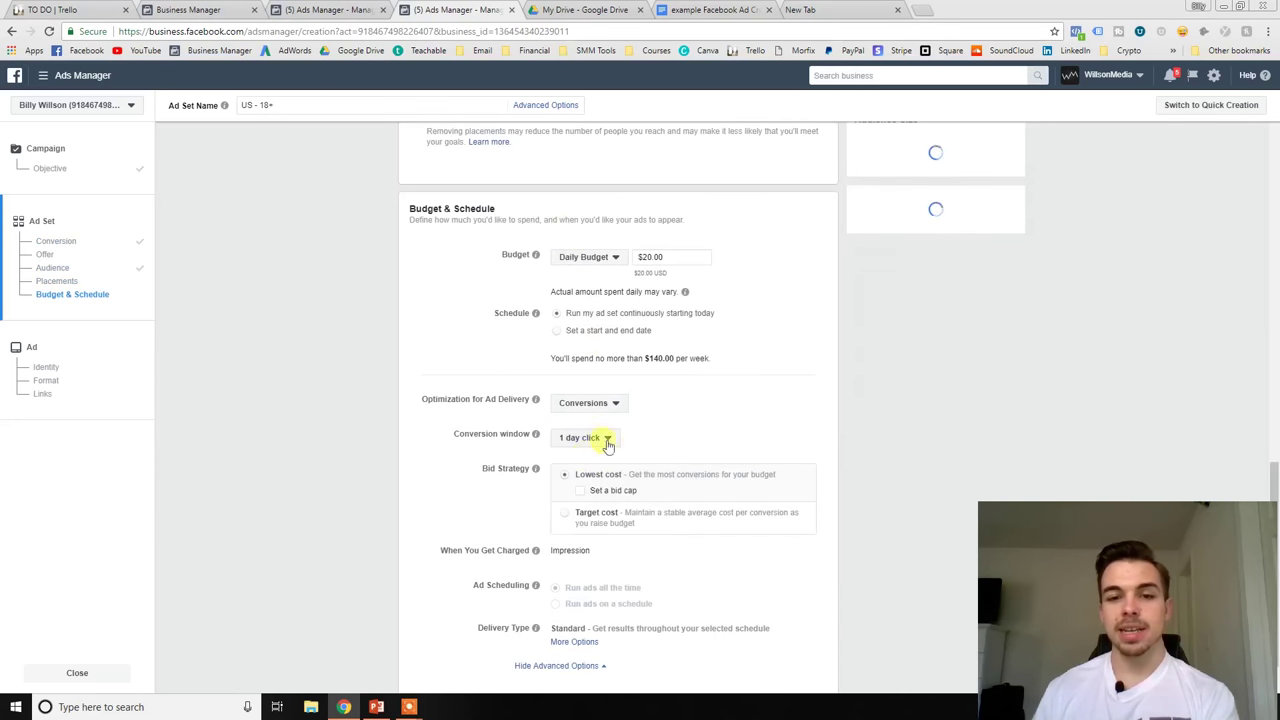
pyautogui.scroll(-1, 678, 423)
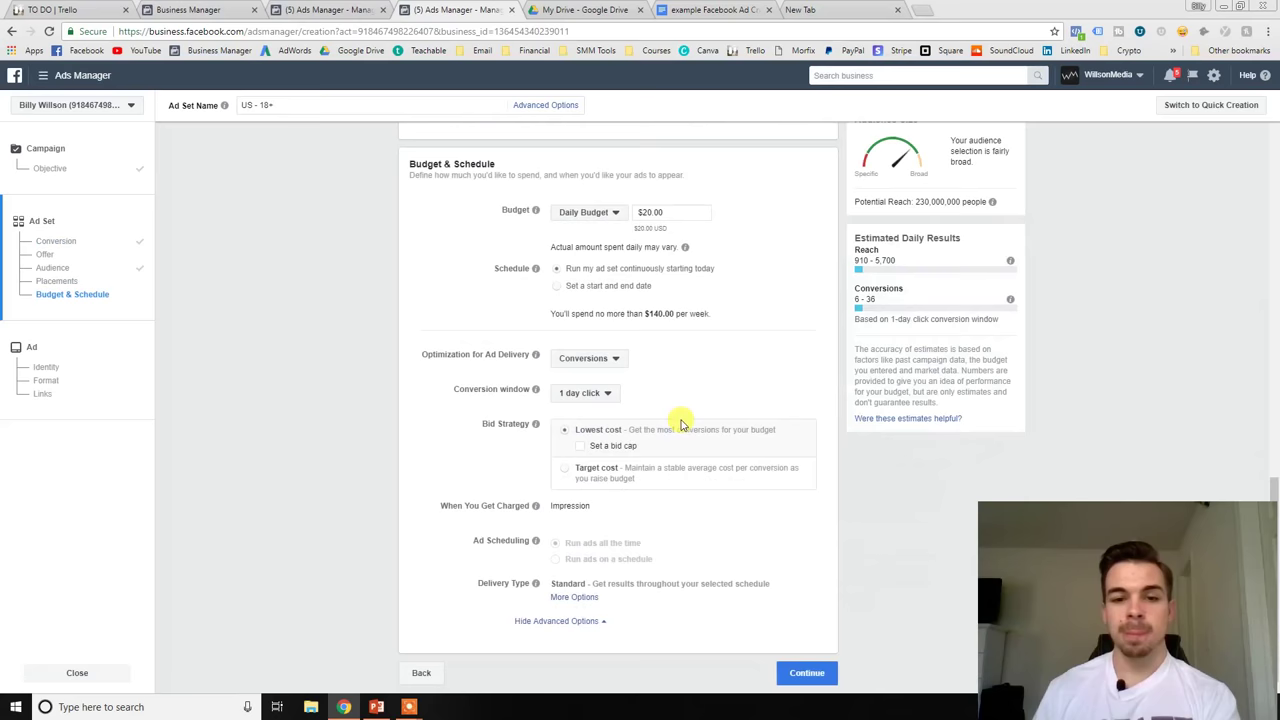
pyautogui.click(795, 673)
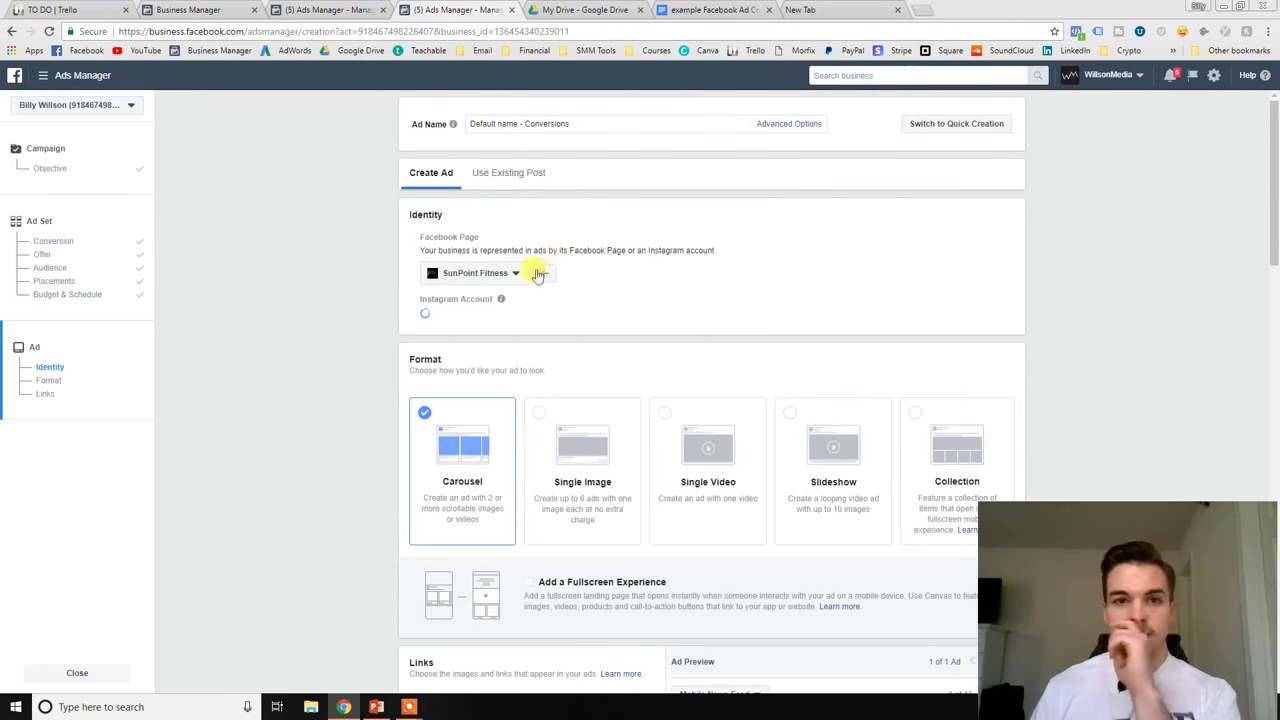
# Look at the option of using an existing post for the ad and return to creating a new ad.
pyautogui.scroll(-2, 410, 220)
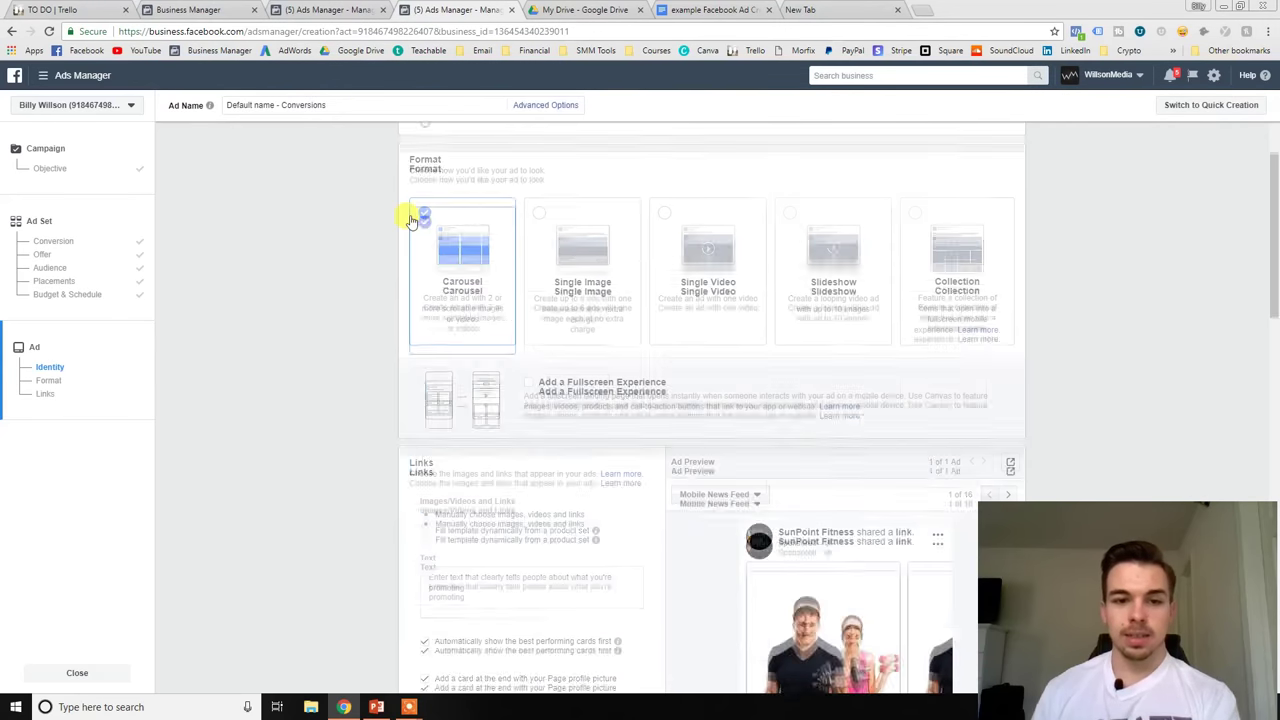
pyautogui.scroll(2, 414, 214)
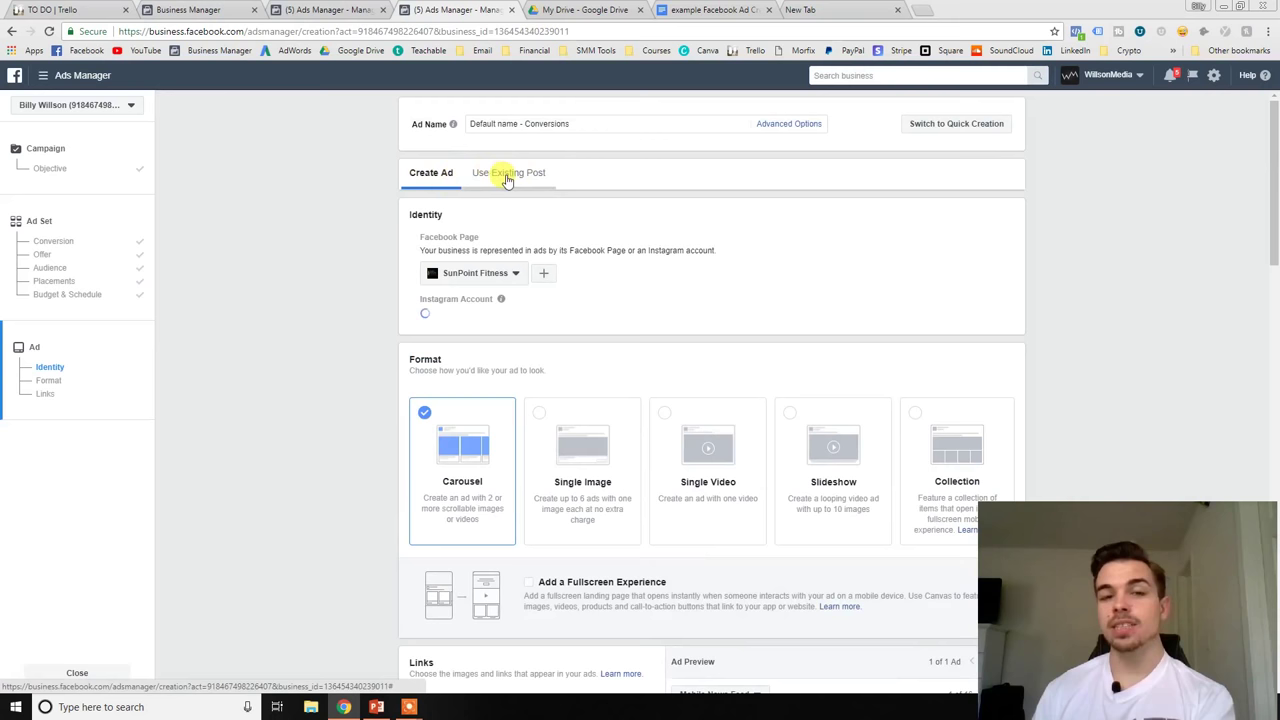
pyautogui.click(492, 188)
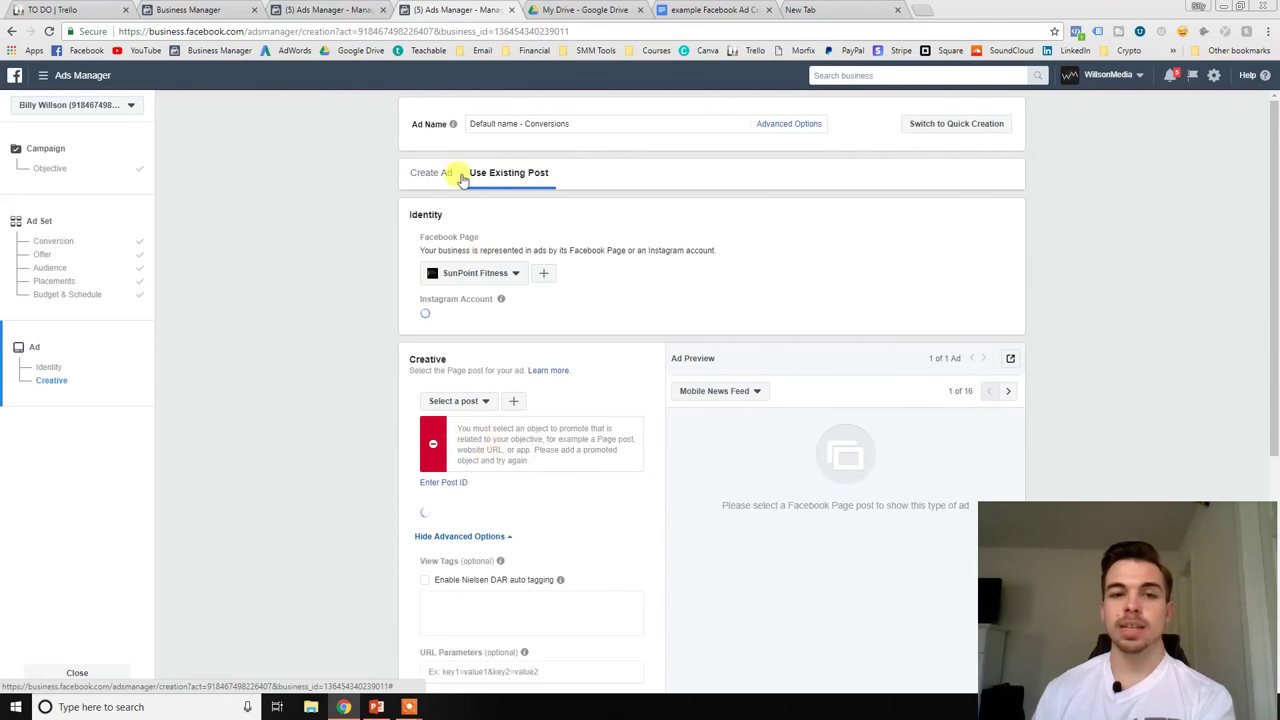
pyautogui.click(425, 177)
# Change the ad format to Single Image.
pyautogui.scroll(-5, 375, 255)
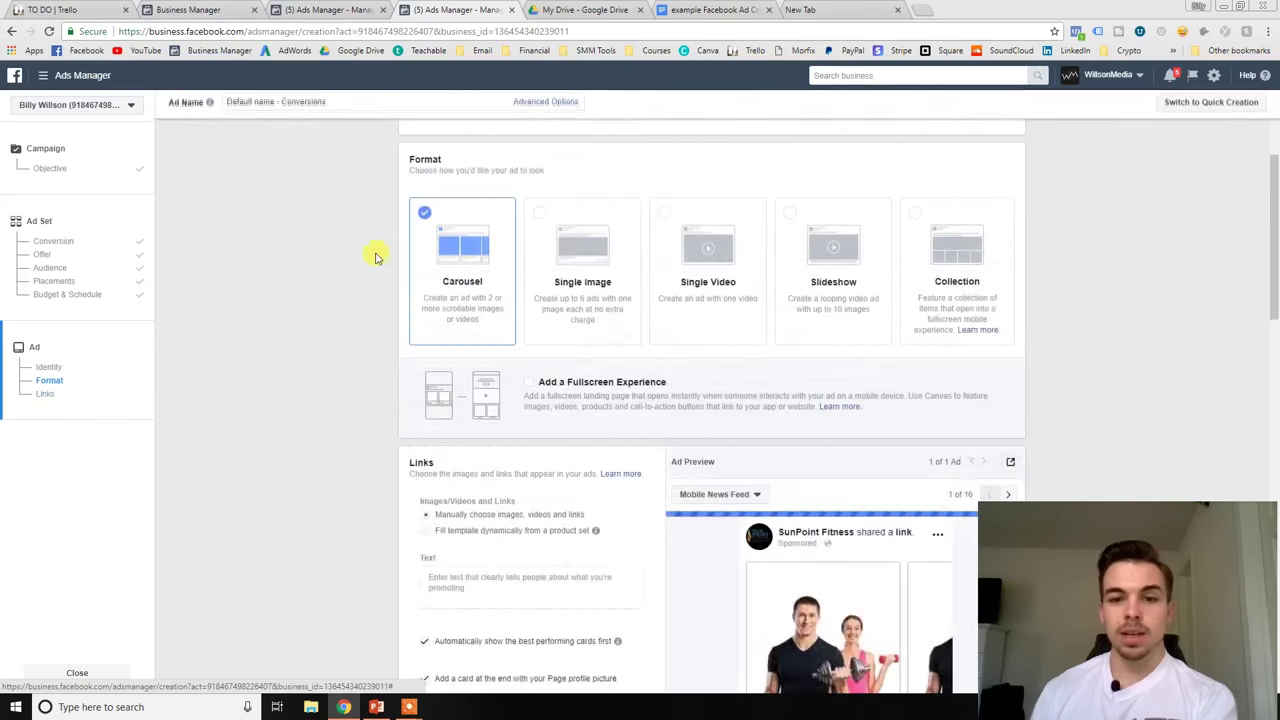
pyautogui.scroll(-5, 400, 323)
pyautogui.scroll(6, 400, 323)
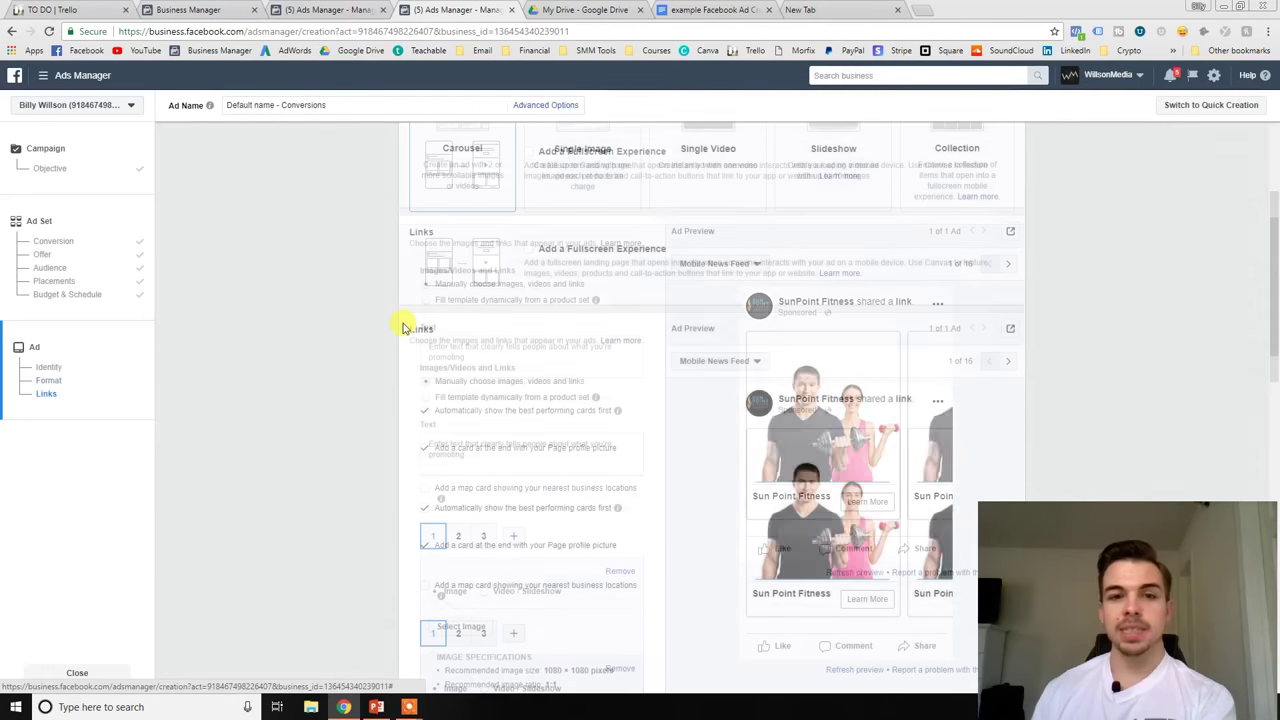
pyautogui.click(575, 368)
pyautogui.scroll(-5, 405, 370)
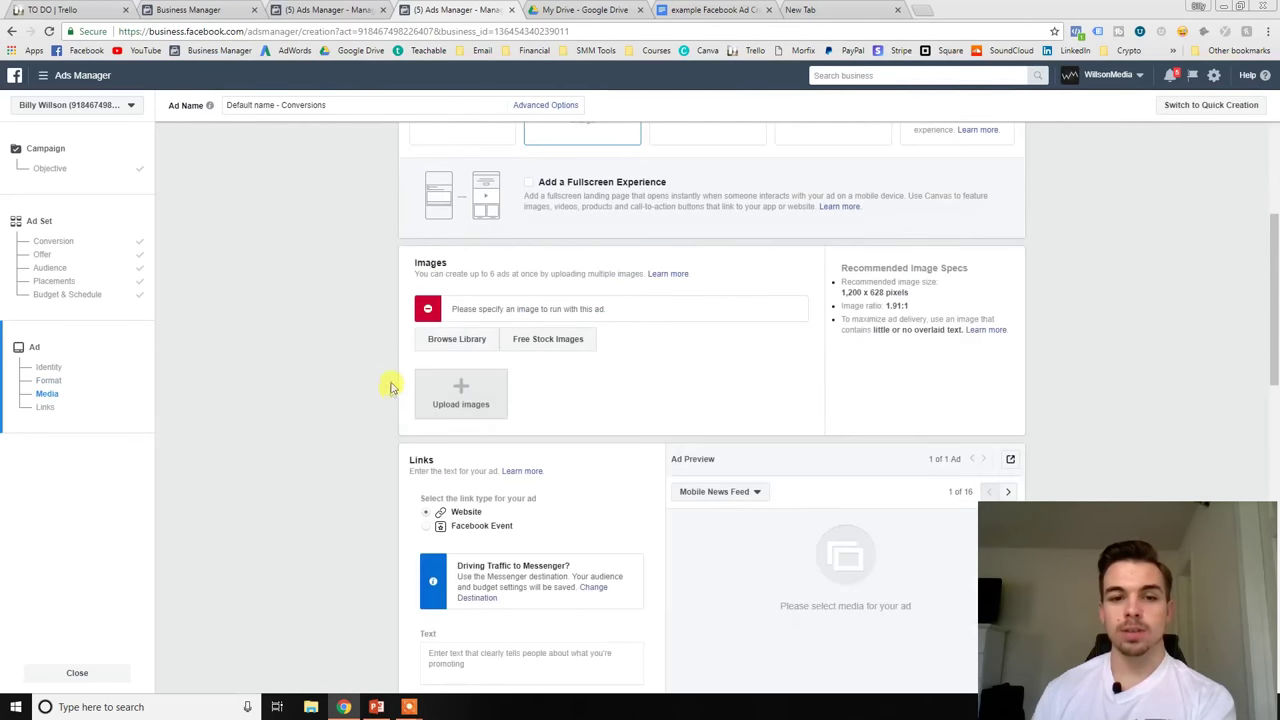
# Examine the single image ad's image, link and Conversion Tracking settings, including the Facebook Pixel, and go back to the campaign objective.
pyautogui.scroll(-3, 405, 370)
pyautogui.click(478, 302)
pyautogui.scroll(2, 486, 376)
pyautogui.scroll(-2, 484, 380)
pyautogui.click(412, 355)
pyautogui.scroll(-5, 437, 517)
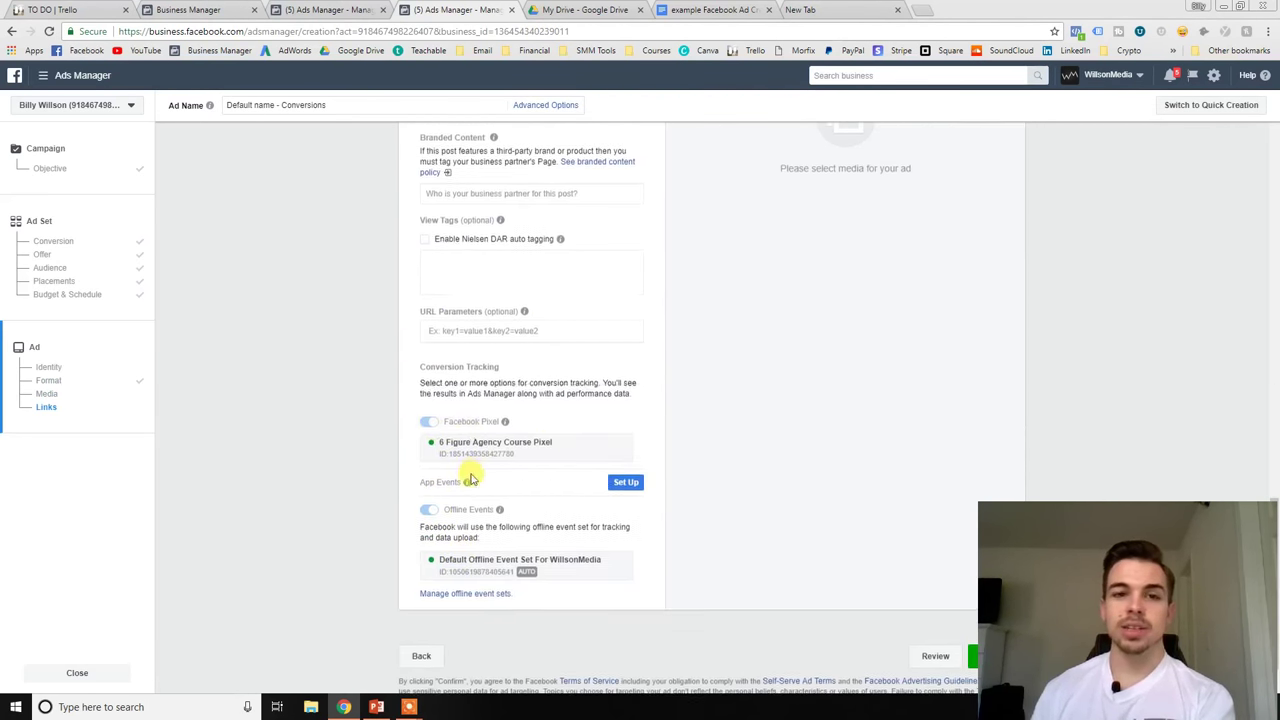
pyautogui.scroll(2, 492, 524)
pyautogui.scroll(-2, 492, 524)
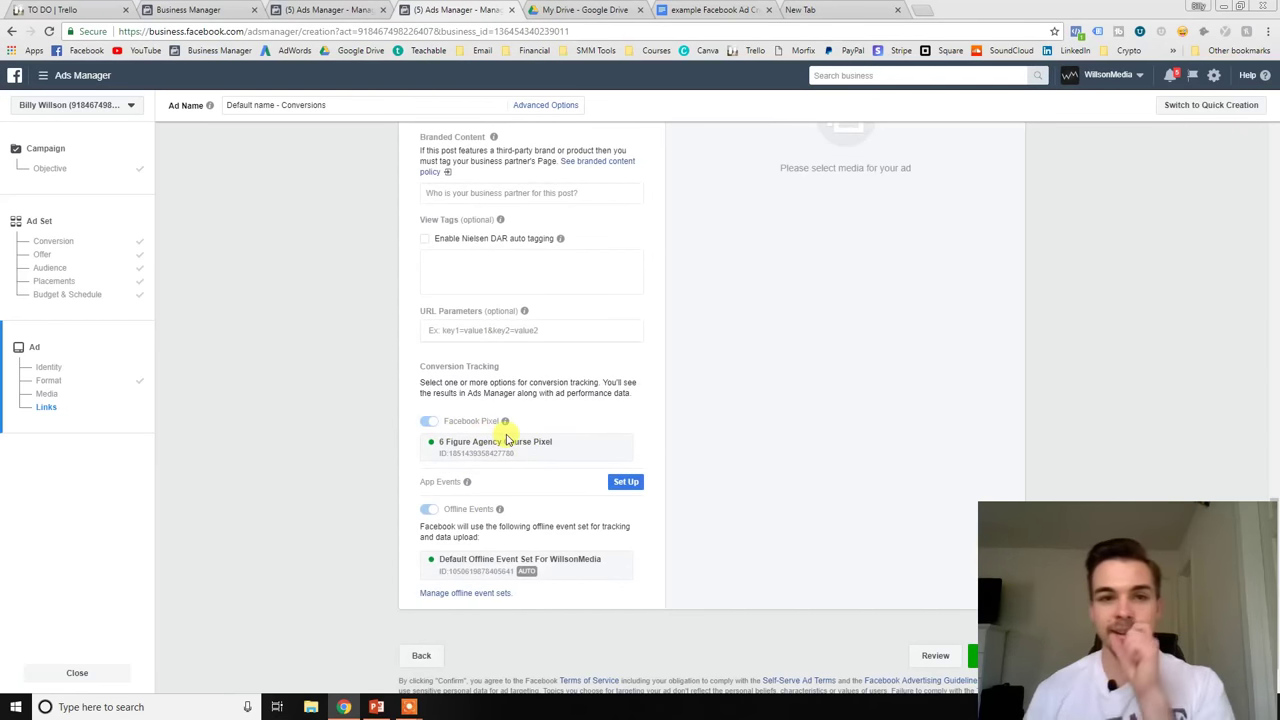
pyautogui.scroll(15, 594, 471)
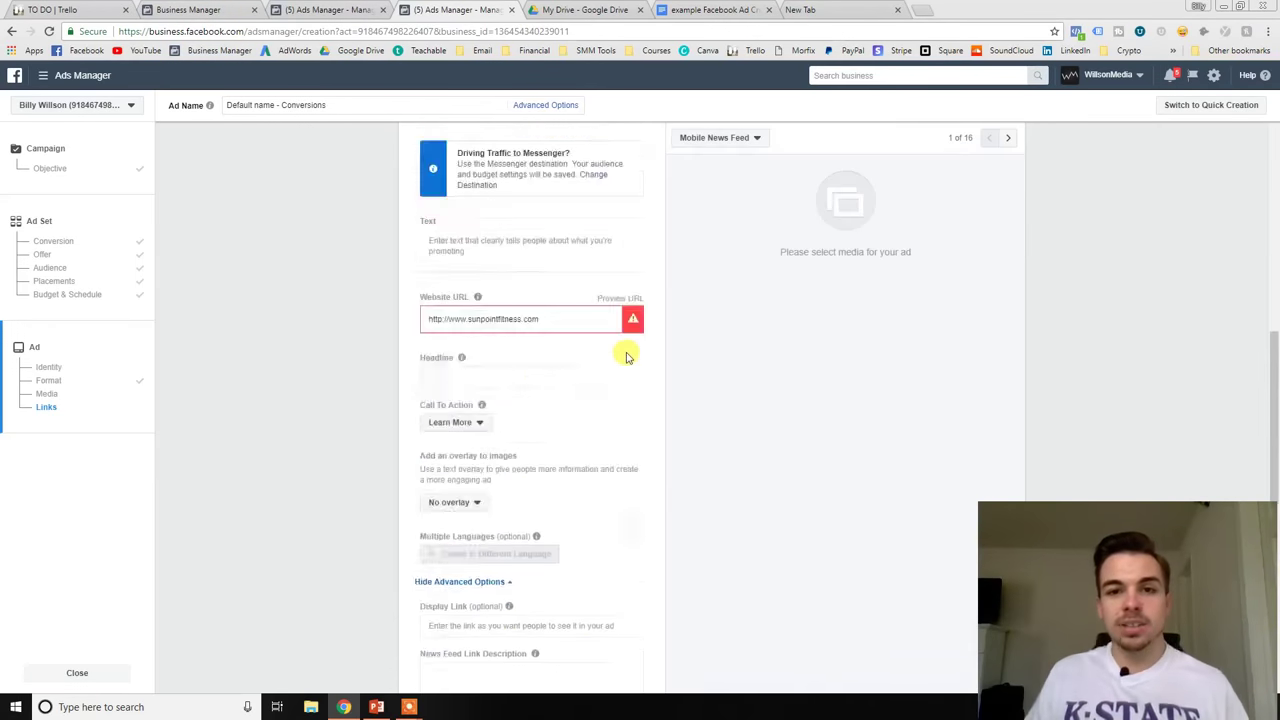
pyautogui.scroll(-7, 620, 385)
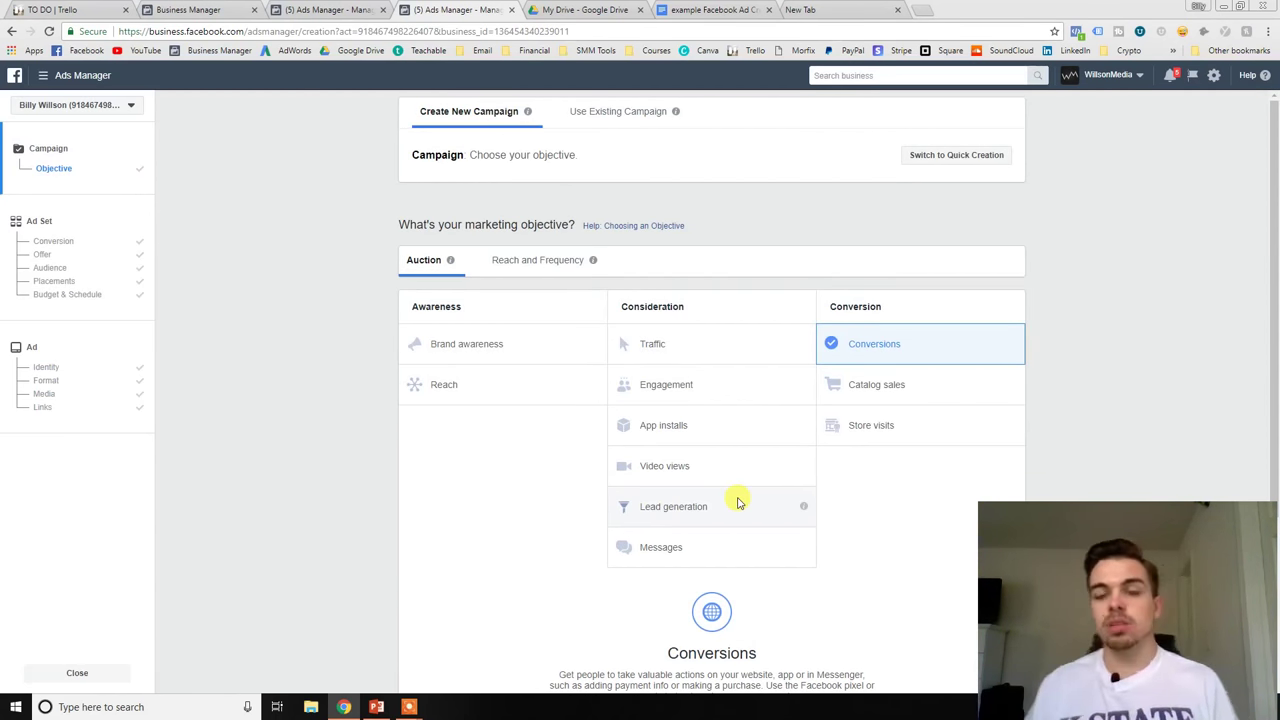
# Switch to the PowerPoint presentation and show the "How to Split Test" slide.
pyautogui.click(325, 9)
pyautogui.click(462, 9)
pyautogui.click(409, 706)
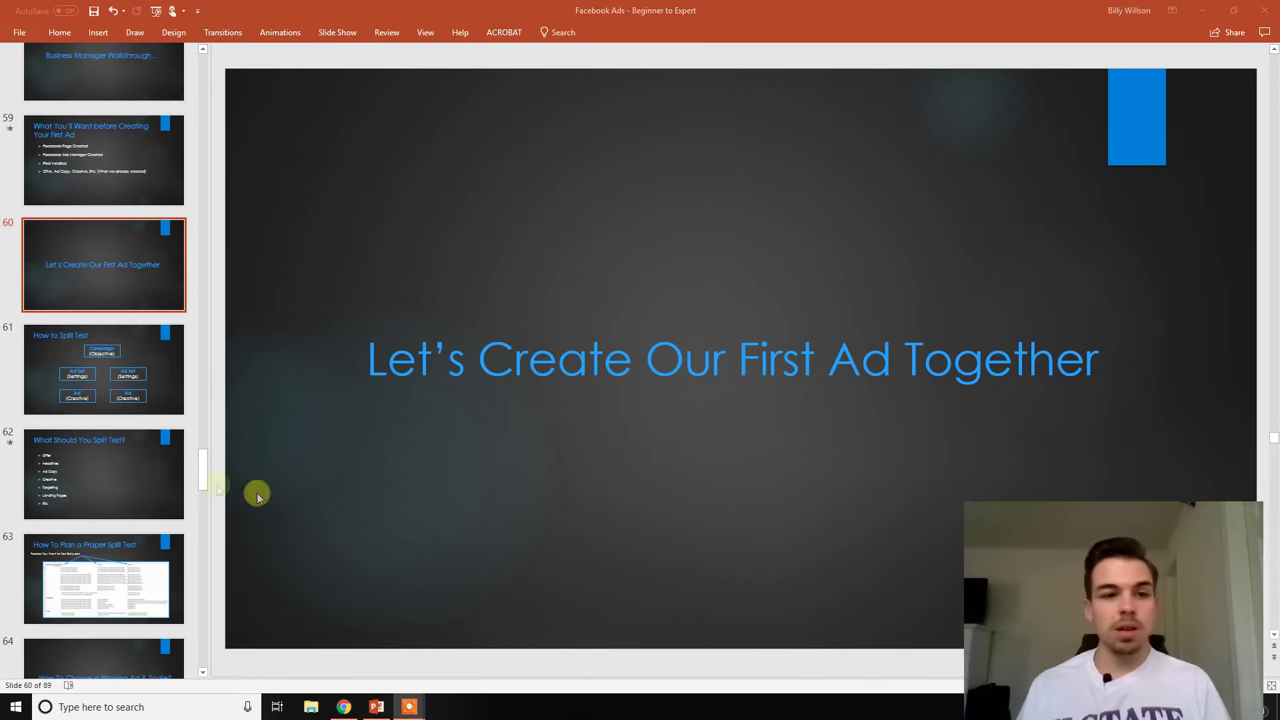
pyautogui.click(128, 365)
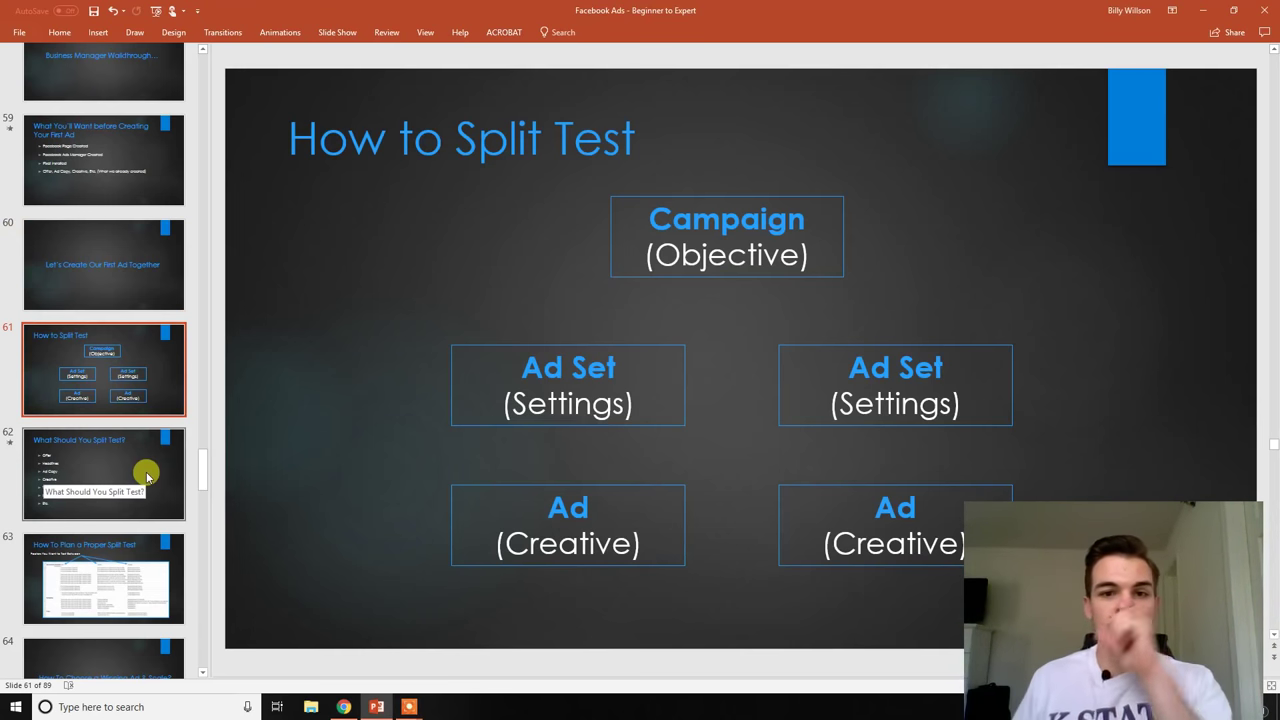
pyautogui.click(343, 707)
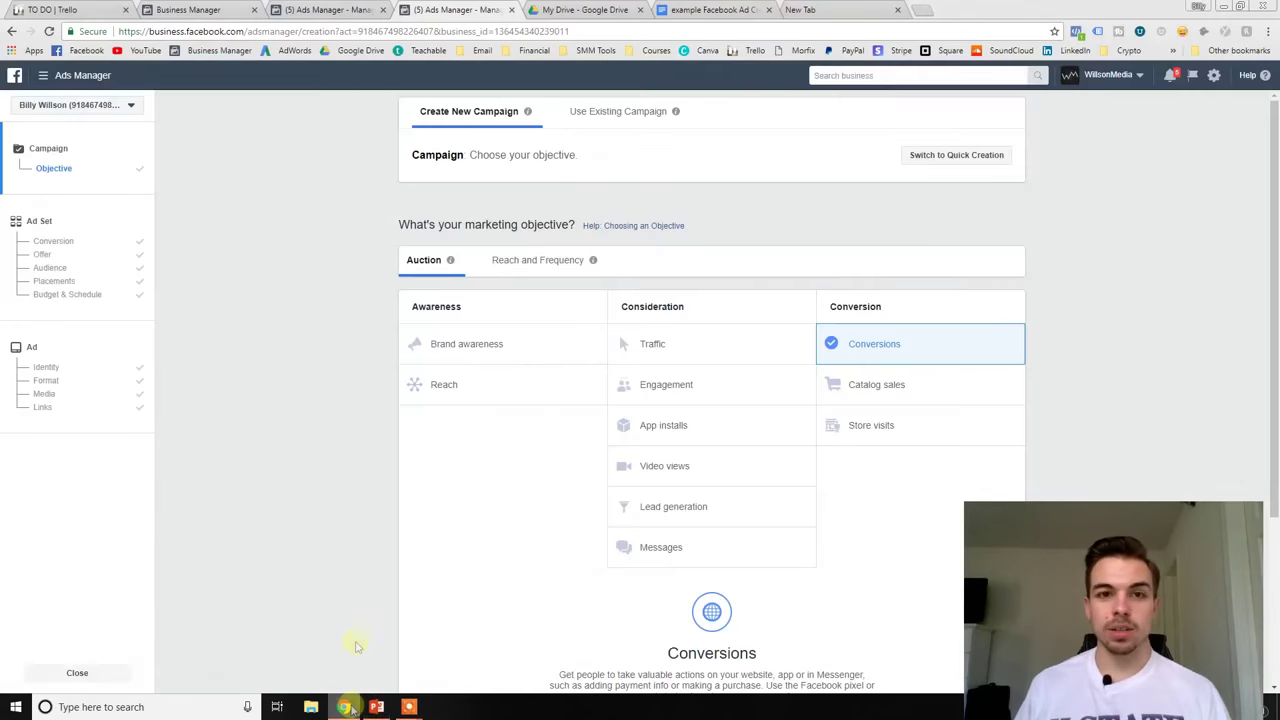
pyautogui.click(376, 707)
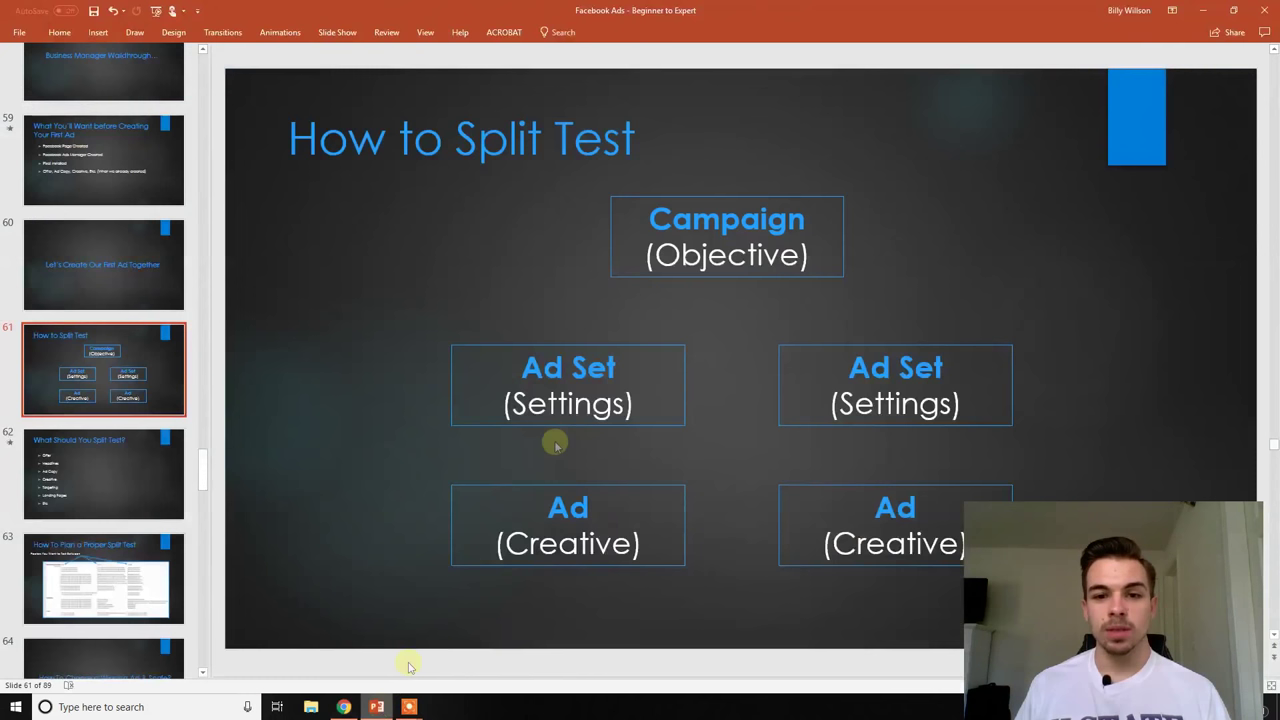
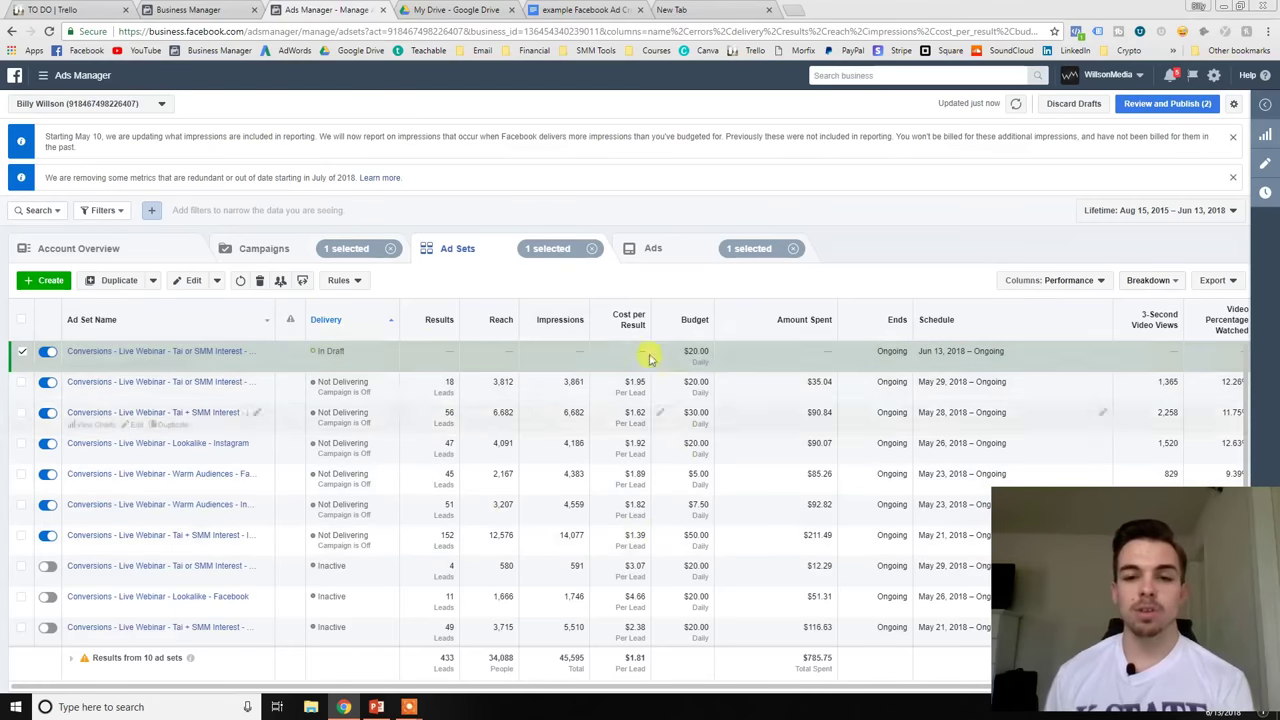
# Add the Website Purchases column to the ad sets report by searching the available columns for "purchase".
pyautogui.moveTo(1045, 485); pyautogui.dragTo(975, 503)
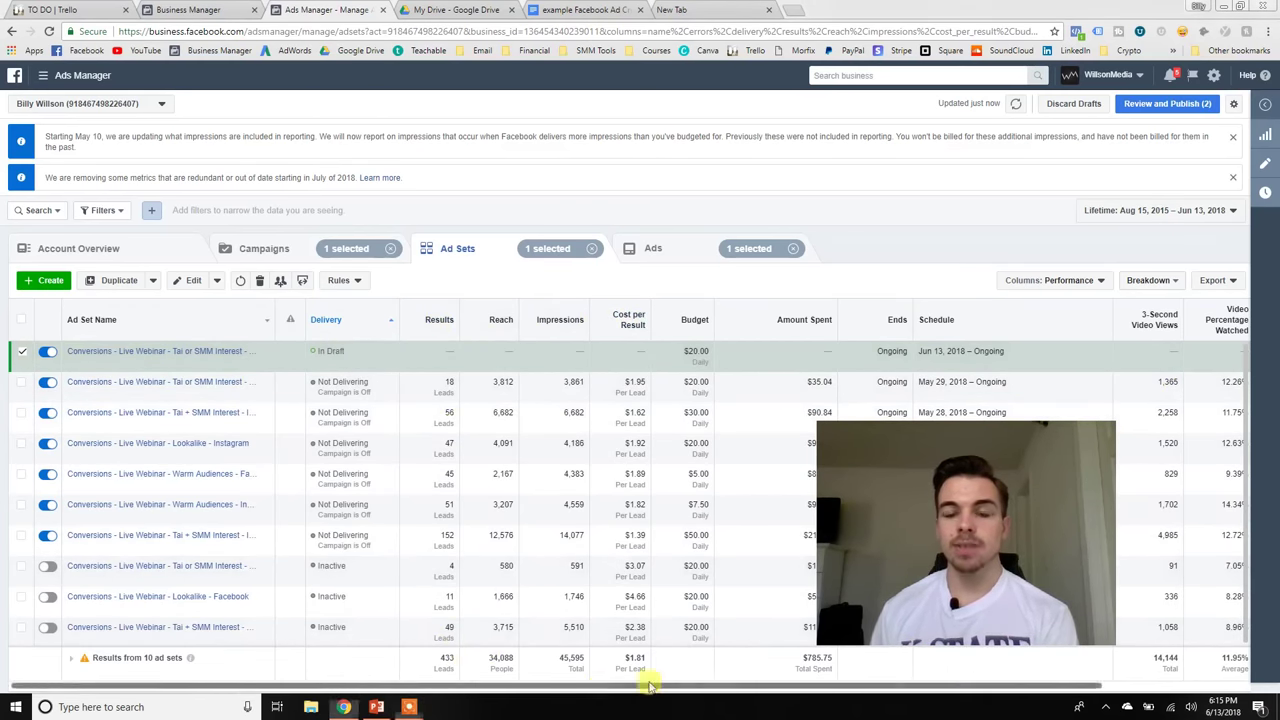
pyautogui.moveTo(600, 685); pyautogui.dragTo(746, 685)
pyautogui.moveTo(1238, 325)
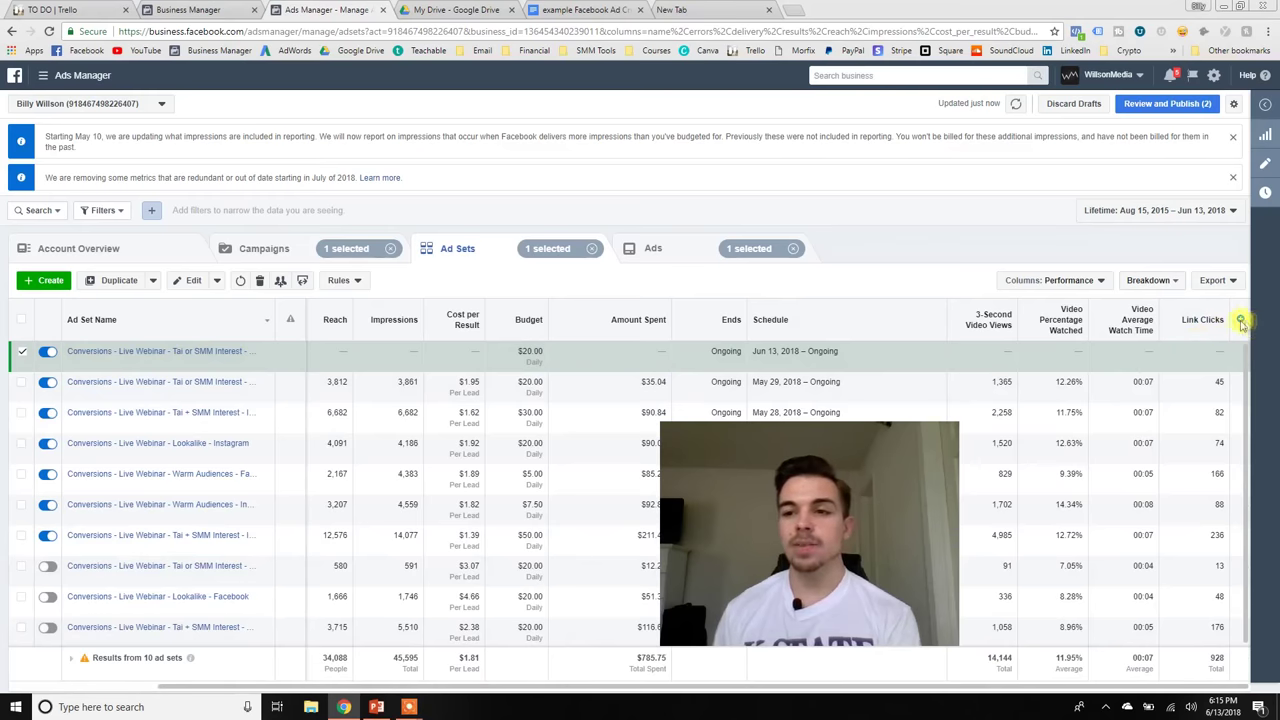
pyautogui.click(1240, 321)
pyautogui.click(541, 162)
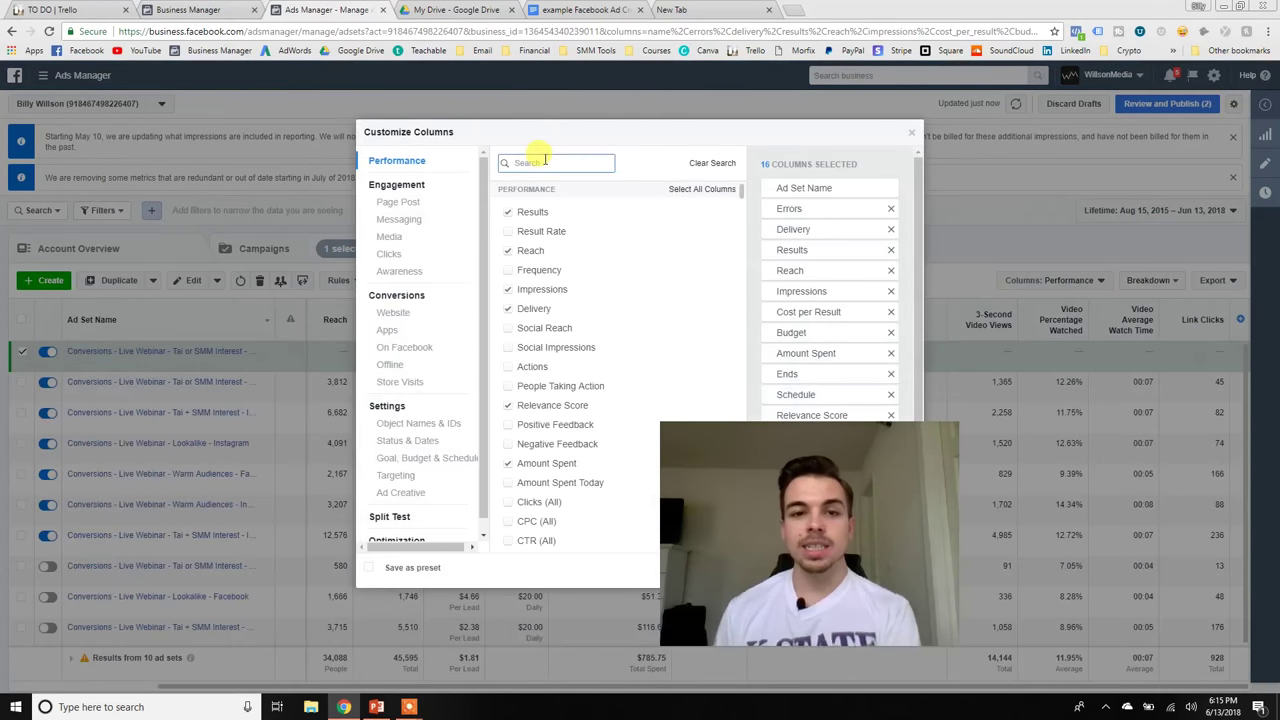
pyautogui.write('pur')
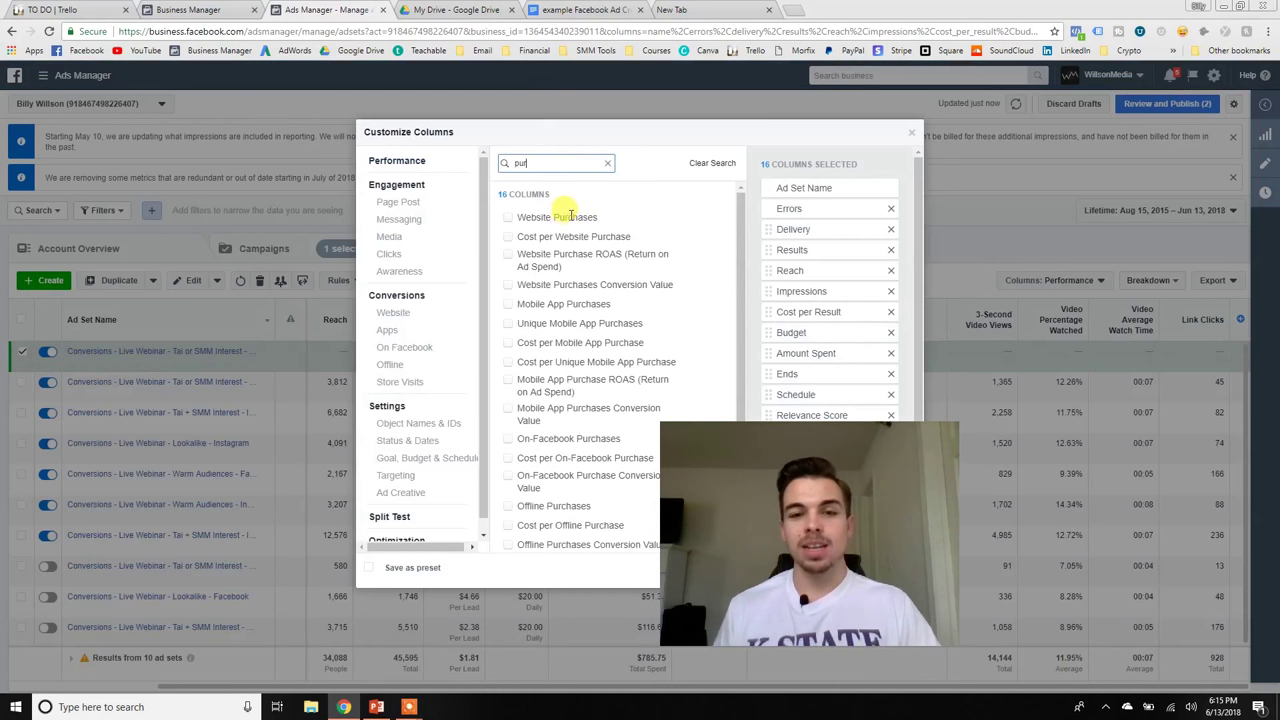
pyautogui.write('chase')
pyautogui.click(521, 218)
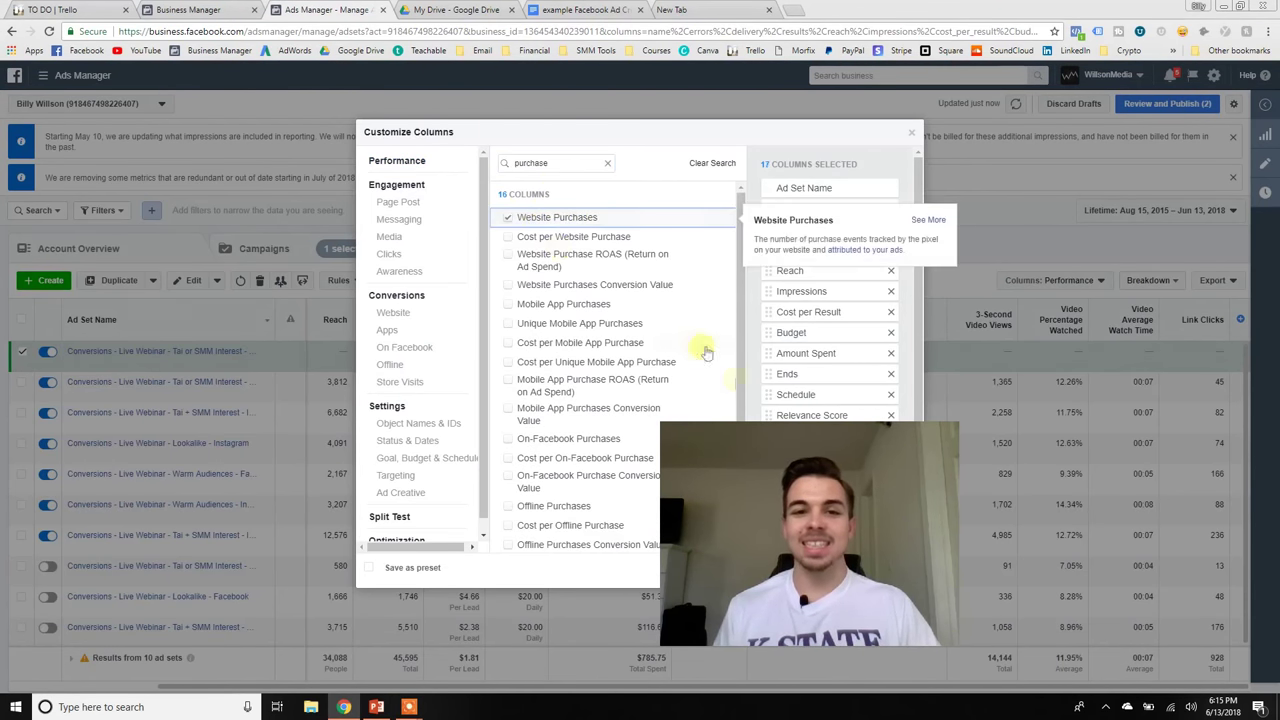
pyautogui.click(895, 570)
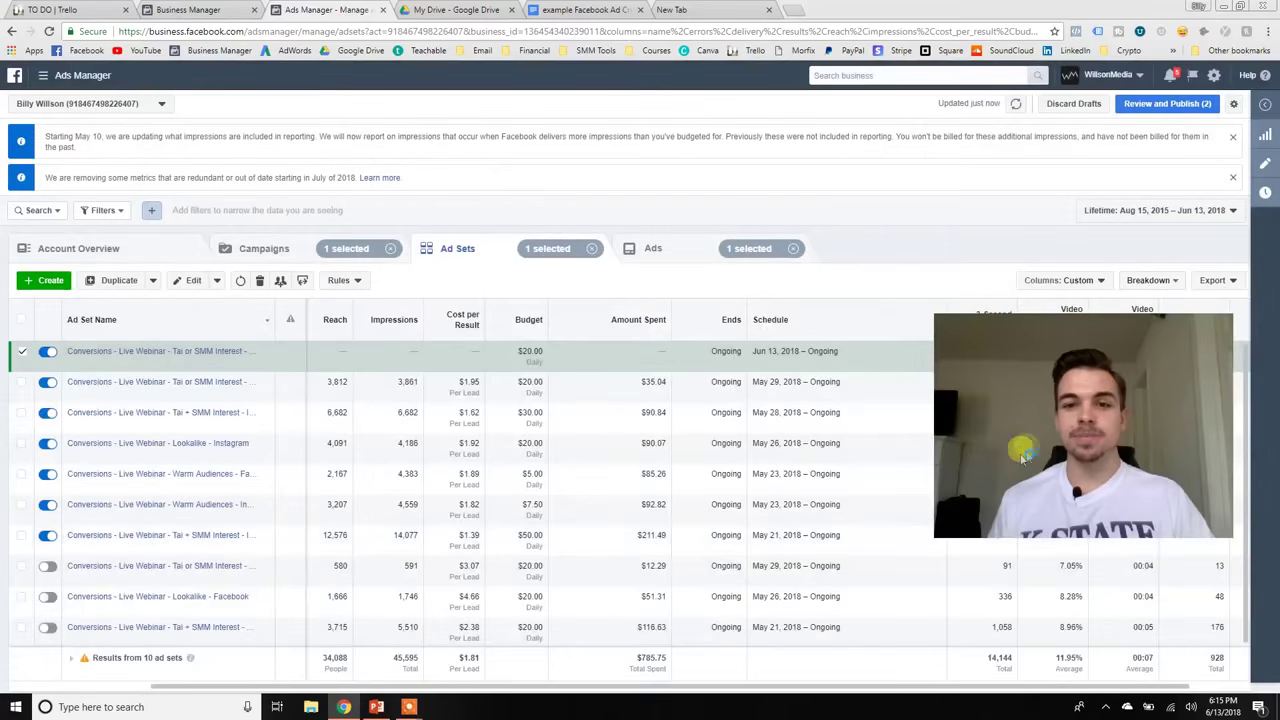
# Compare the website purchases and cost per result of the ad sets, highlighting the cost of the May 28 ad set.
pyautogui.moveTo(618, 686); pyautogui.dragTo(868, 706)
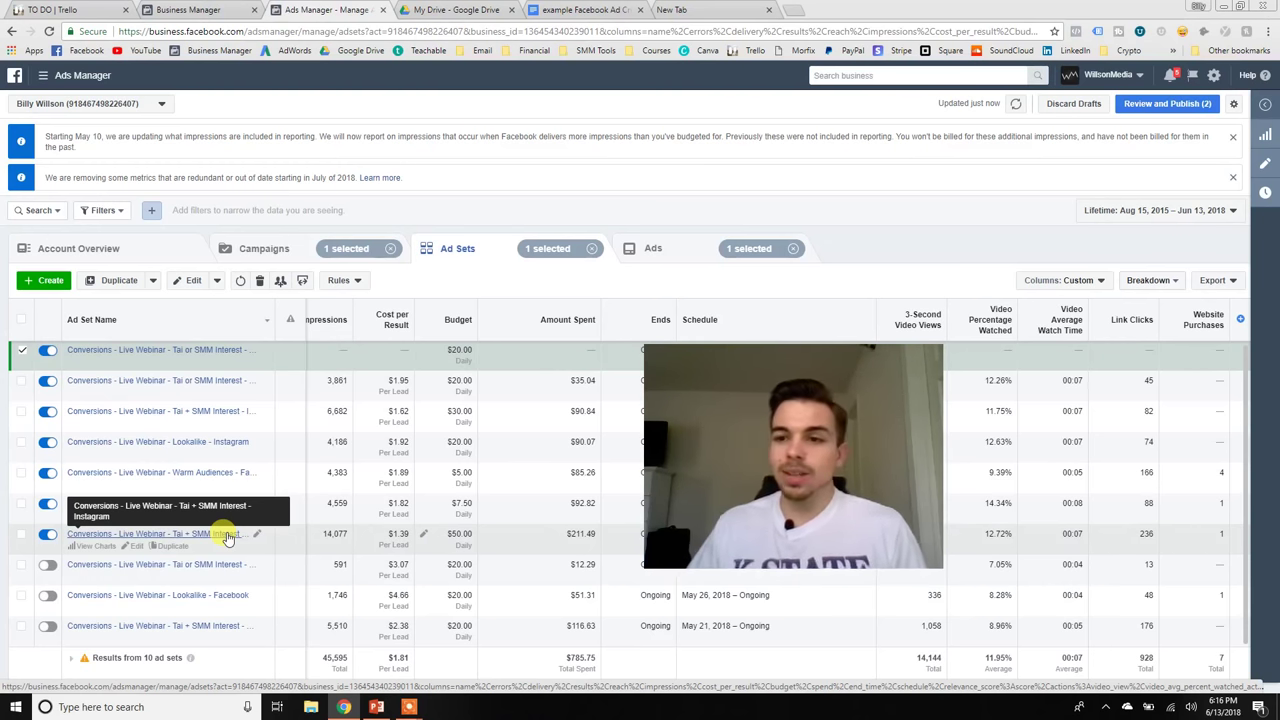
pyautogui.hscroll(-5, 436, 670)
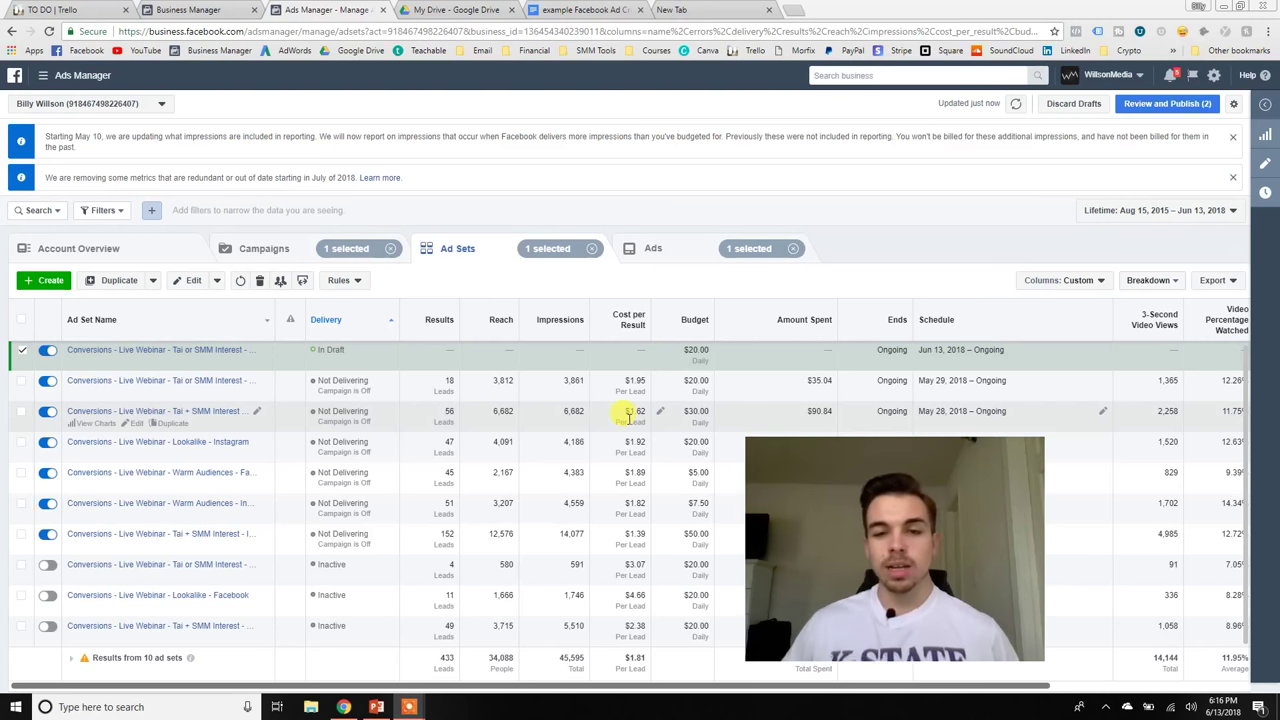
pyautogui.click(627, 421)
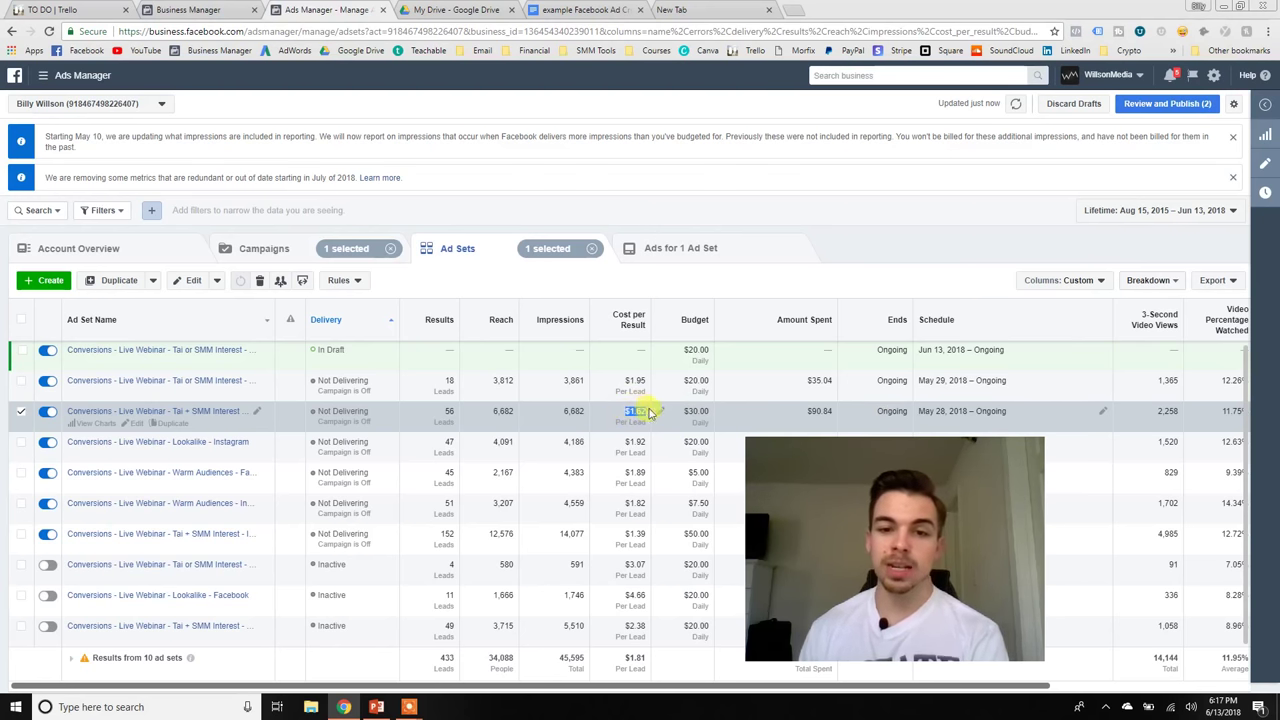
pyautogui.moveTo(625, 410); pyautogui.dragTo(646, 411)
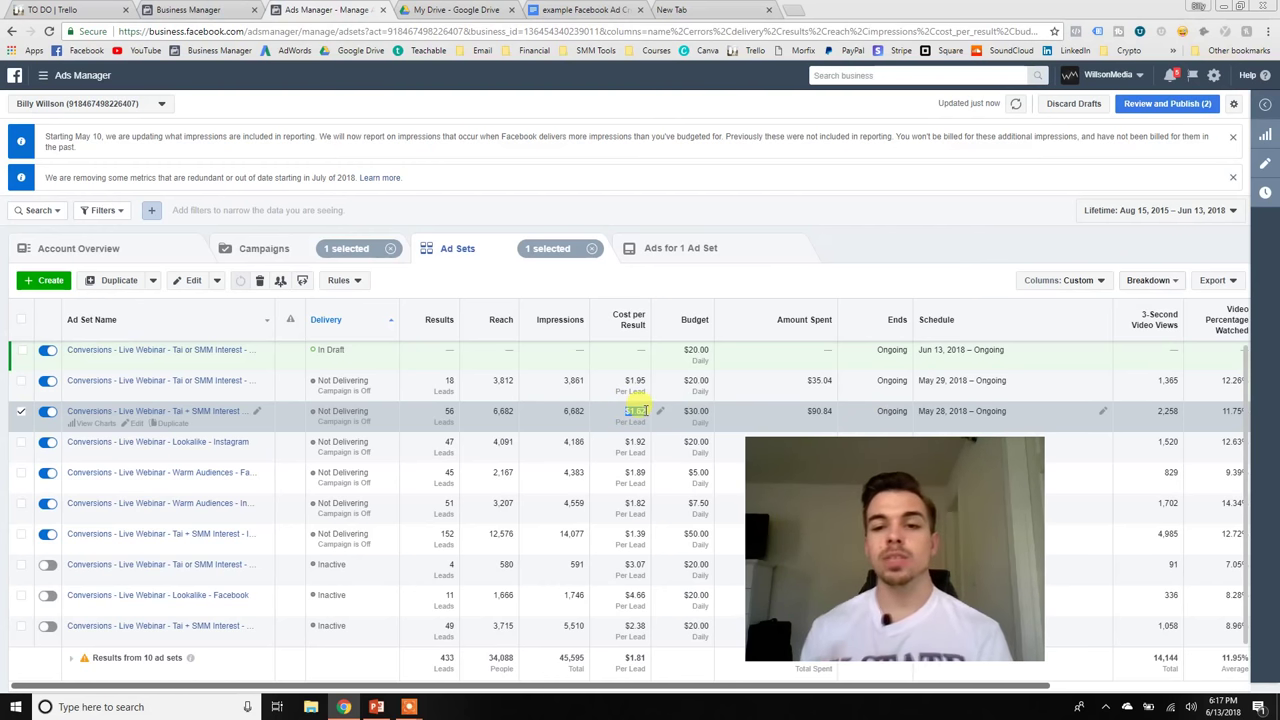
pyautogui.click(762, 412)
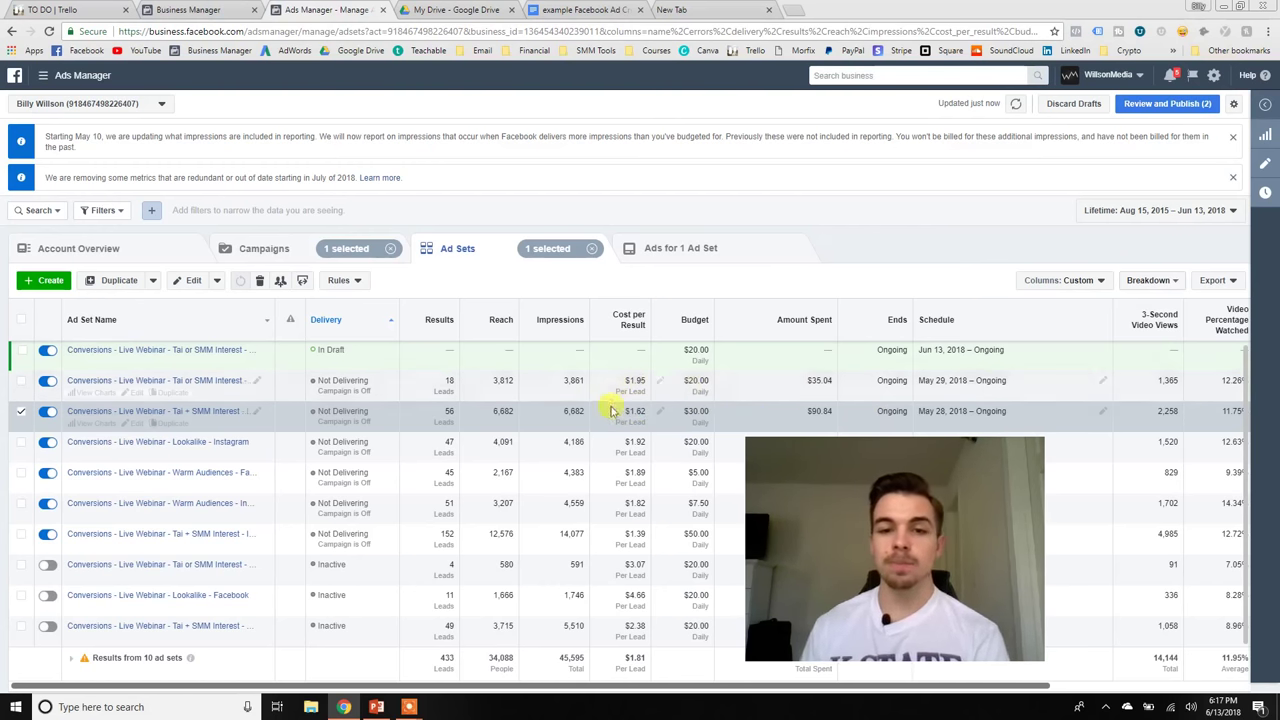
# Add the CPC (Cost per Link Click) column to the ad sets report by searching the columns for "cost per link".
pyautogui.moveTo(618, 688); pyautogui.dragTo(886, 690)
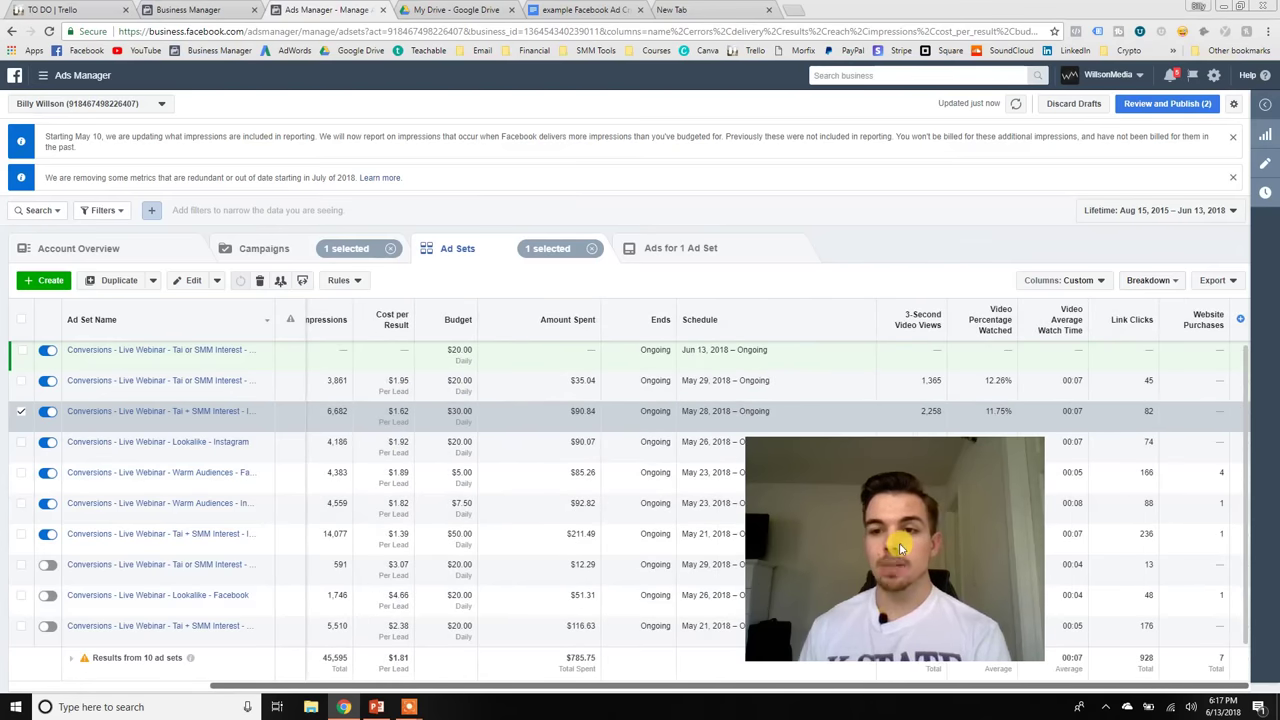
pyautogui.moveTo(1140, 320)
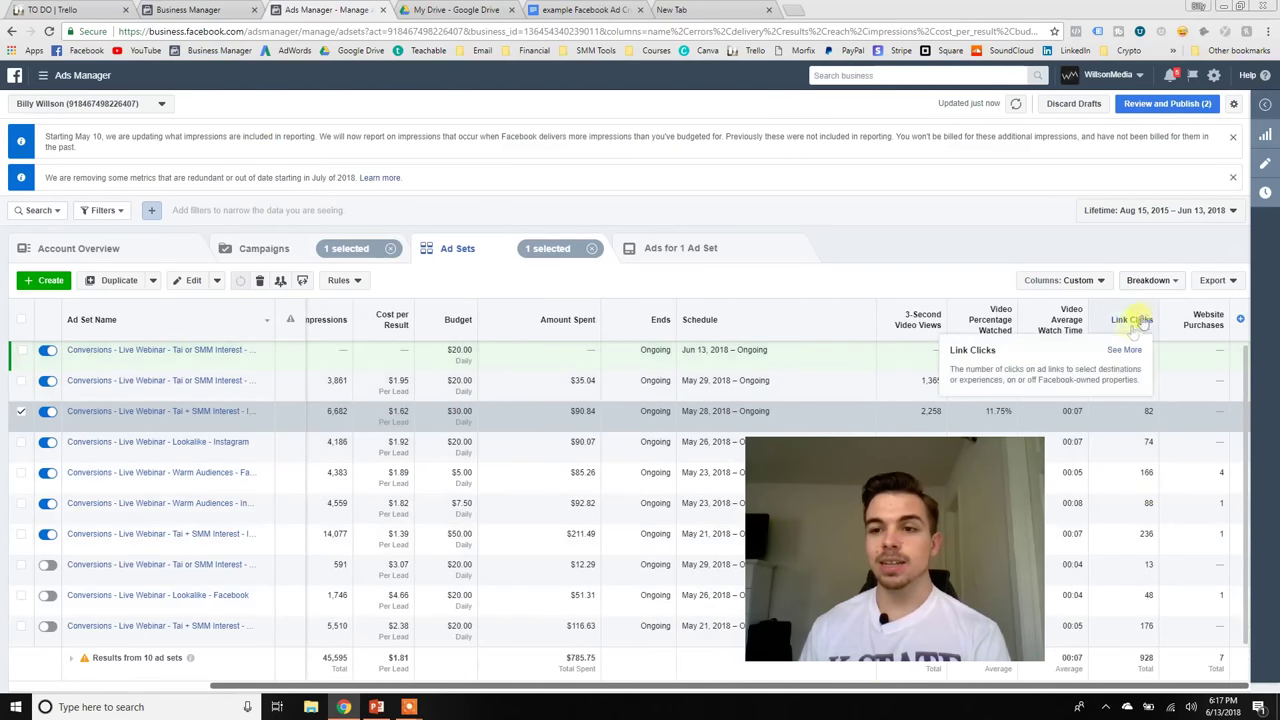
pyautogui.click(1241, 318)
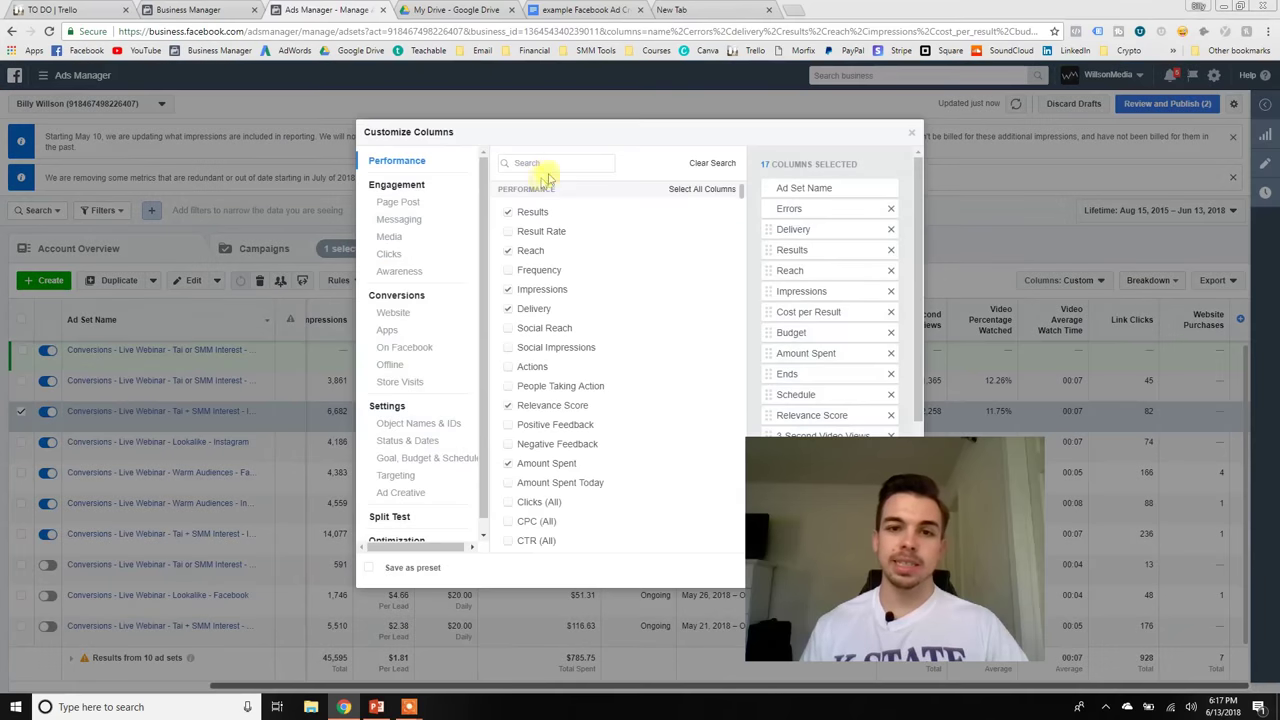
pyautogui.click(555, 163)
pyautogui.write('cost per link')
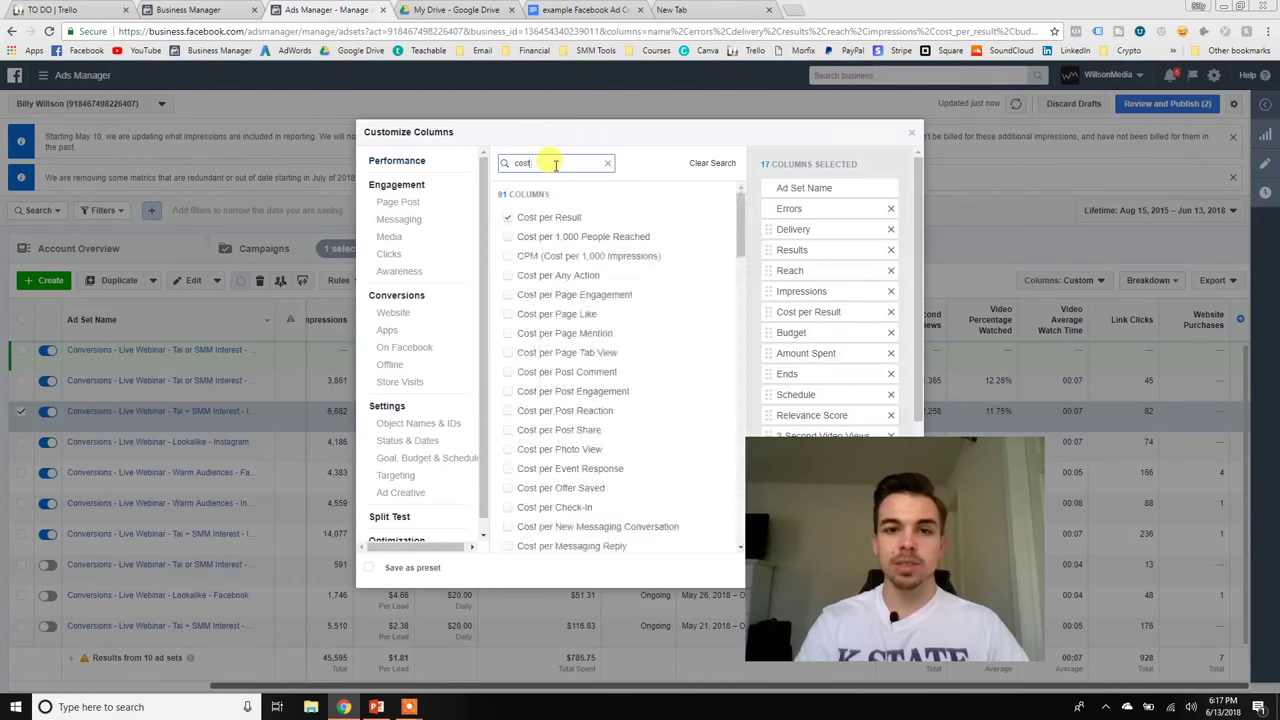
pyautogui.click(608, 216)
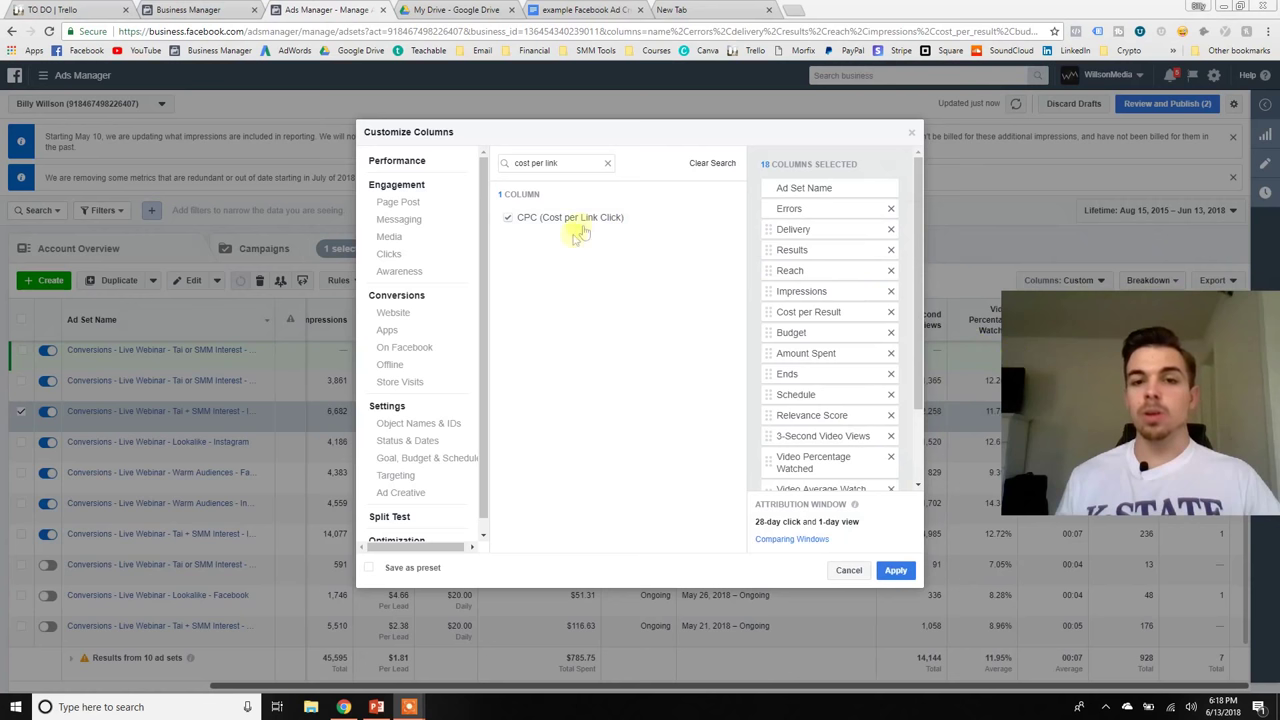
pyautogui.moveTo(591, 219); pyautogui.dragTo(805, 238)
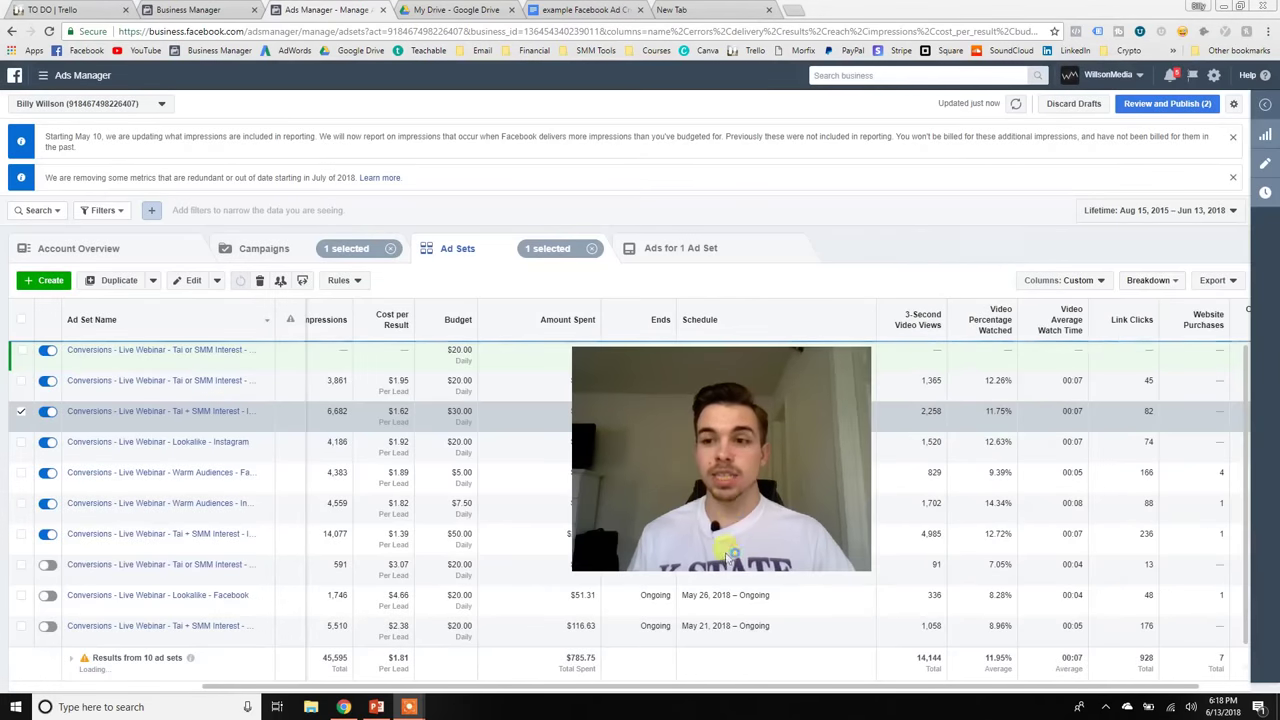
# Review the cost per link click of each ad set alongside its results and cost per result.
pyautogui.moveTo(622, 685); pyautogui.dragTo(857, 657)
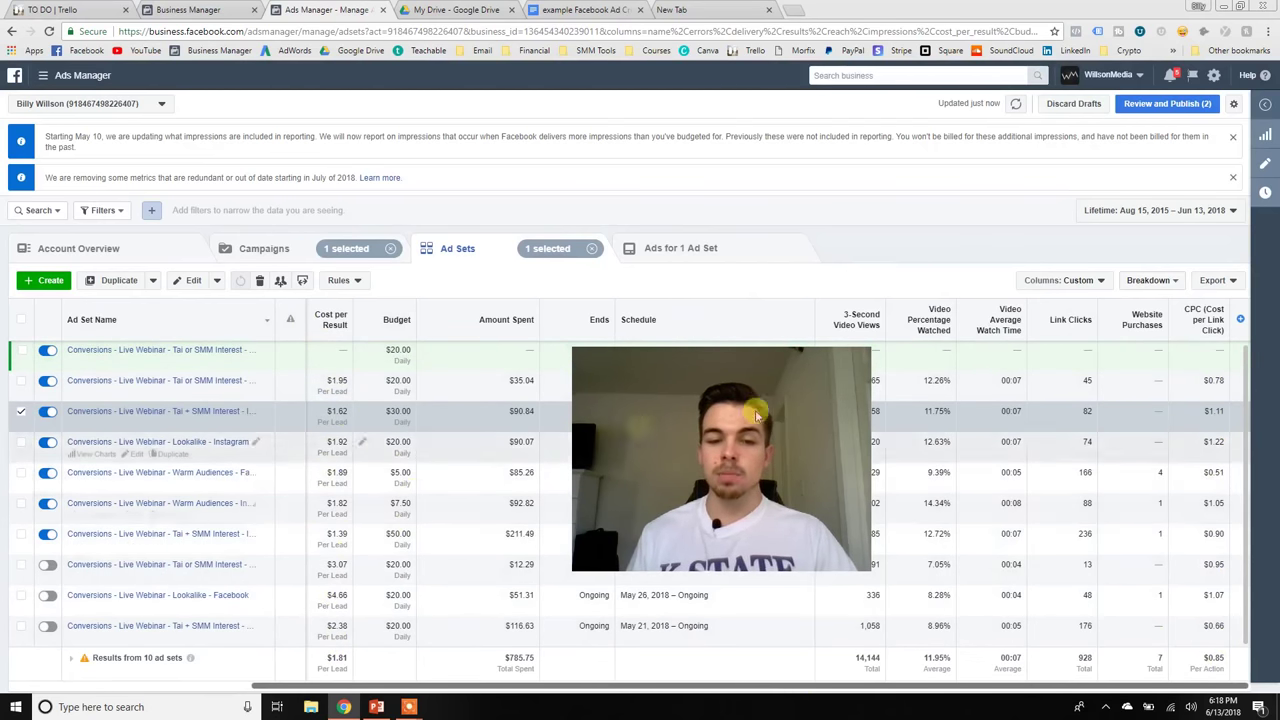
pyautogui.moveTo(577, 684); pyautogui.dragTo(403, 690)
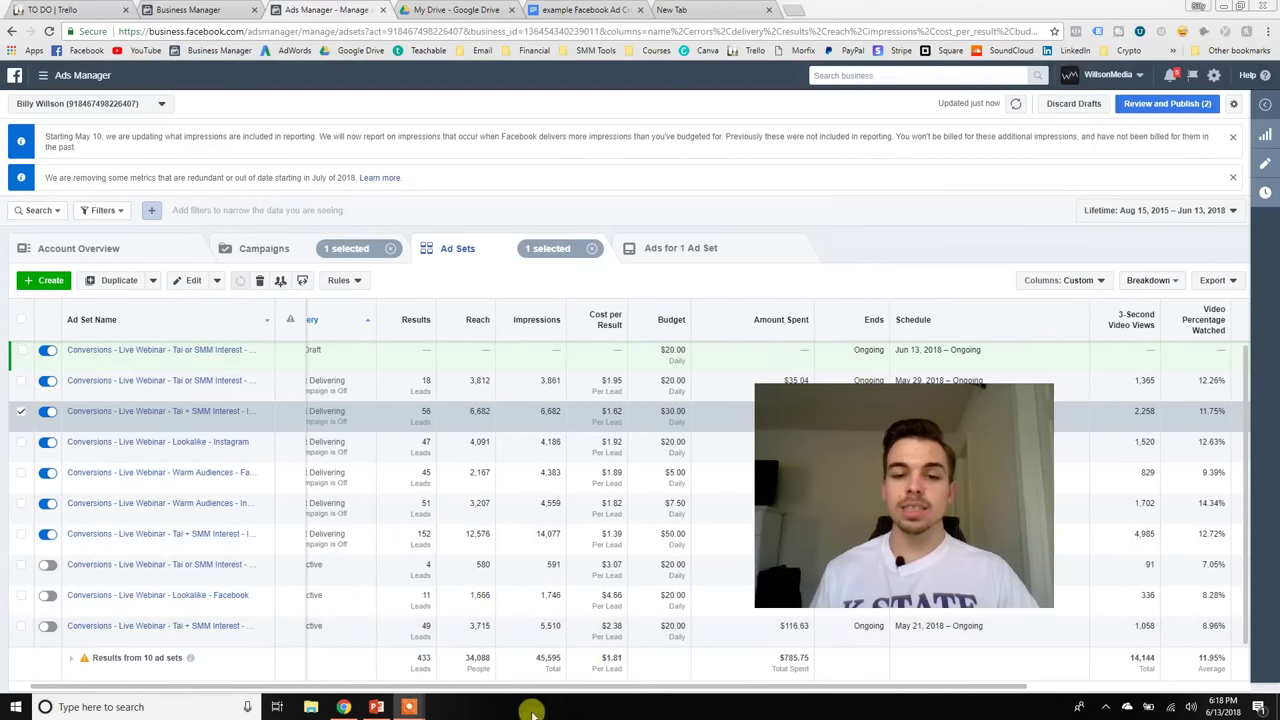
pyautogui.moveTo(557, 690); pyautogui.dragTo(491, 690)
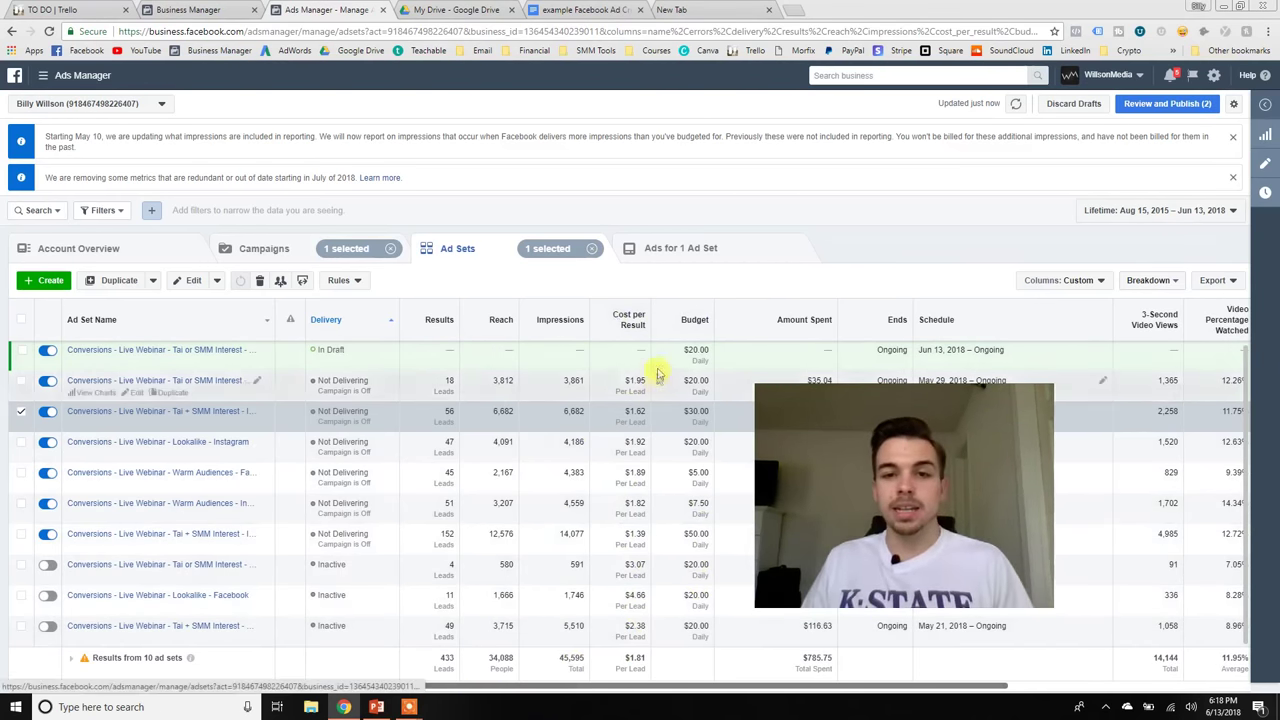
# Clear the ad set selection, list all ads of the selected campaign and read the Relevance Score column's description.
pyautogui.click(668, 249)
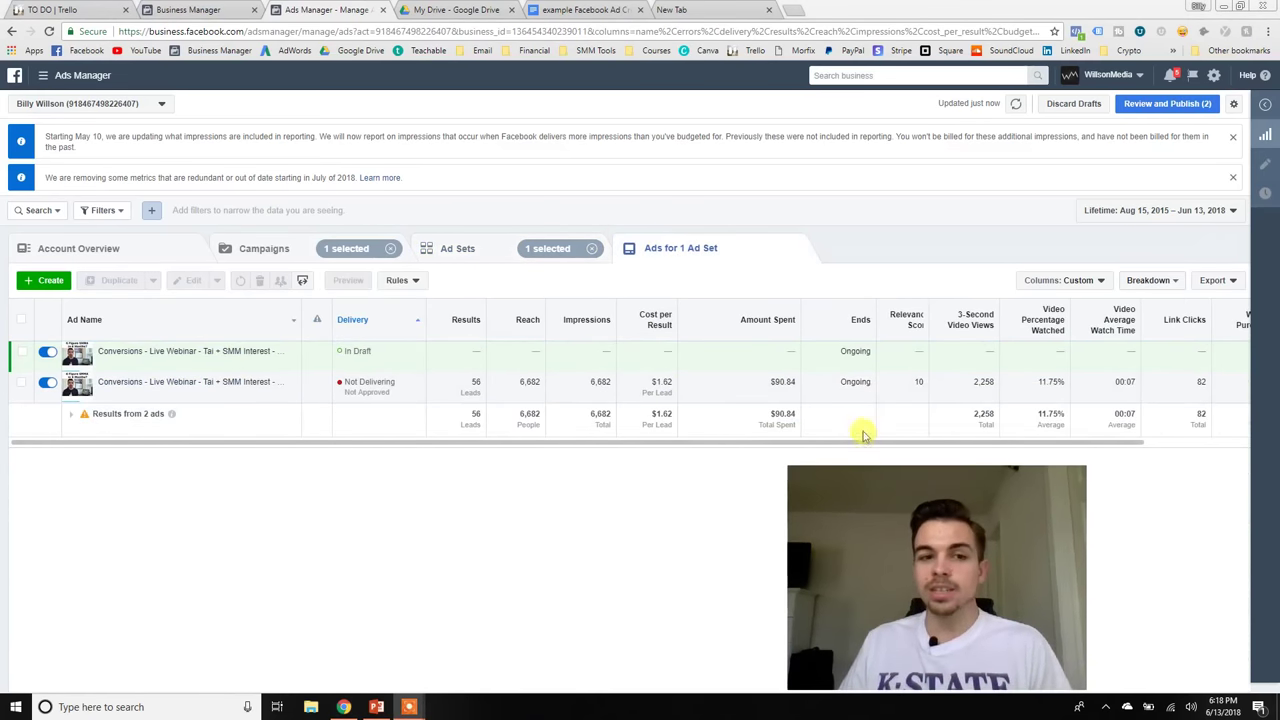
pyautogui.click(522, 252)
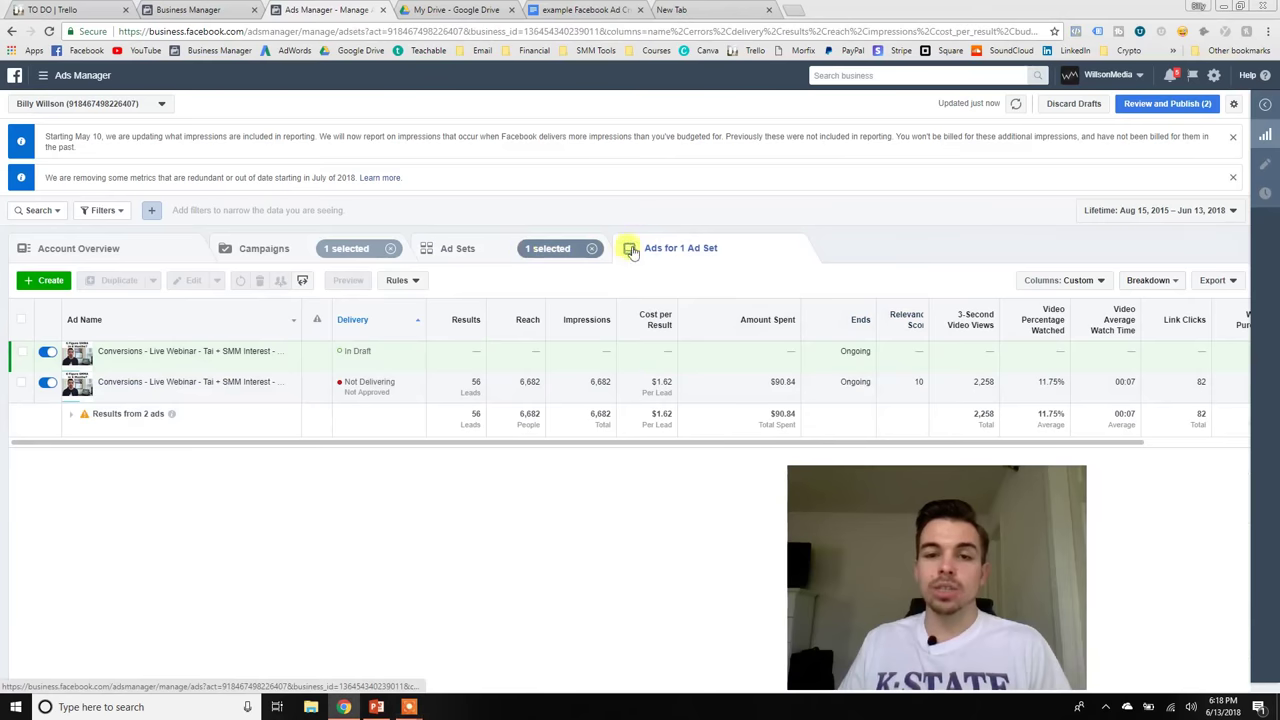
pyautogui.click(445, 249)
pyautogui.click(21, 412)
pyautogui.click(690, 248)
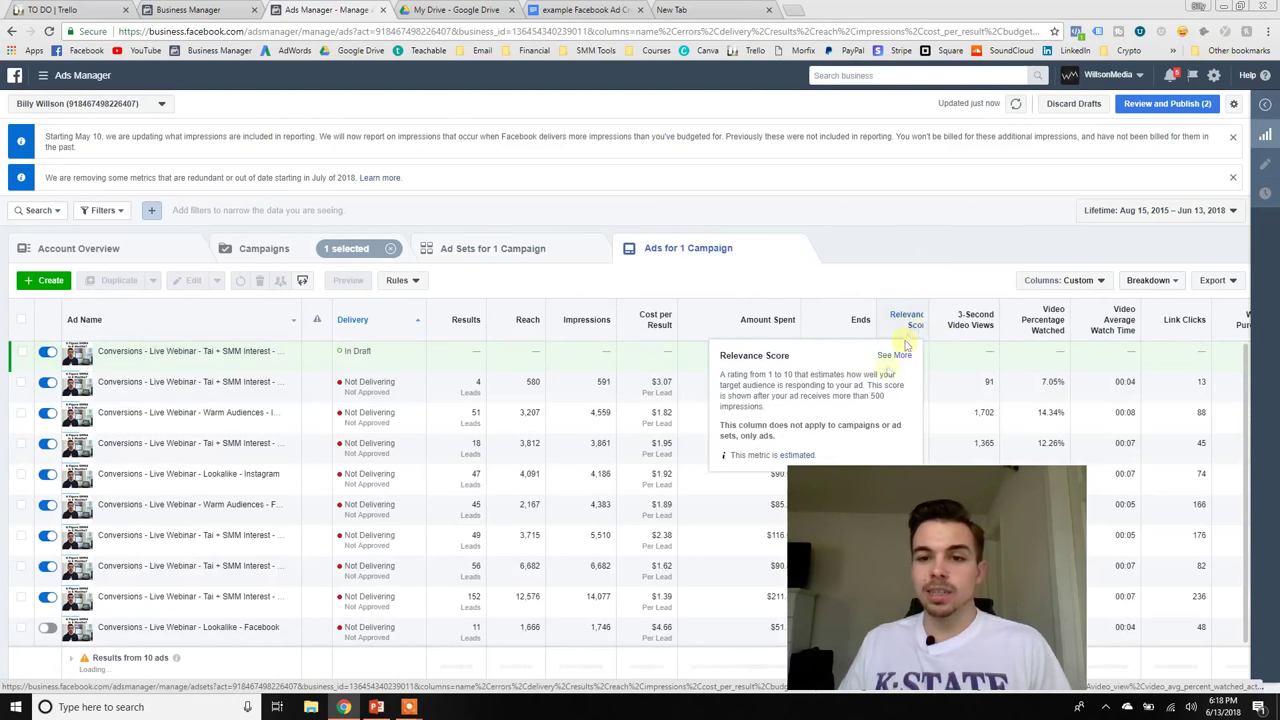
pyautogui.moveTo(815, 386); pyautogui.dragTo(860, 396)
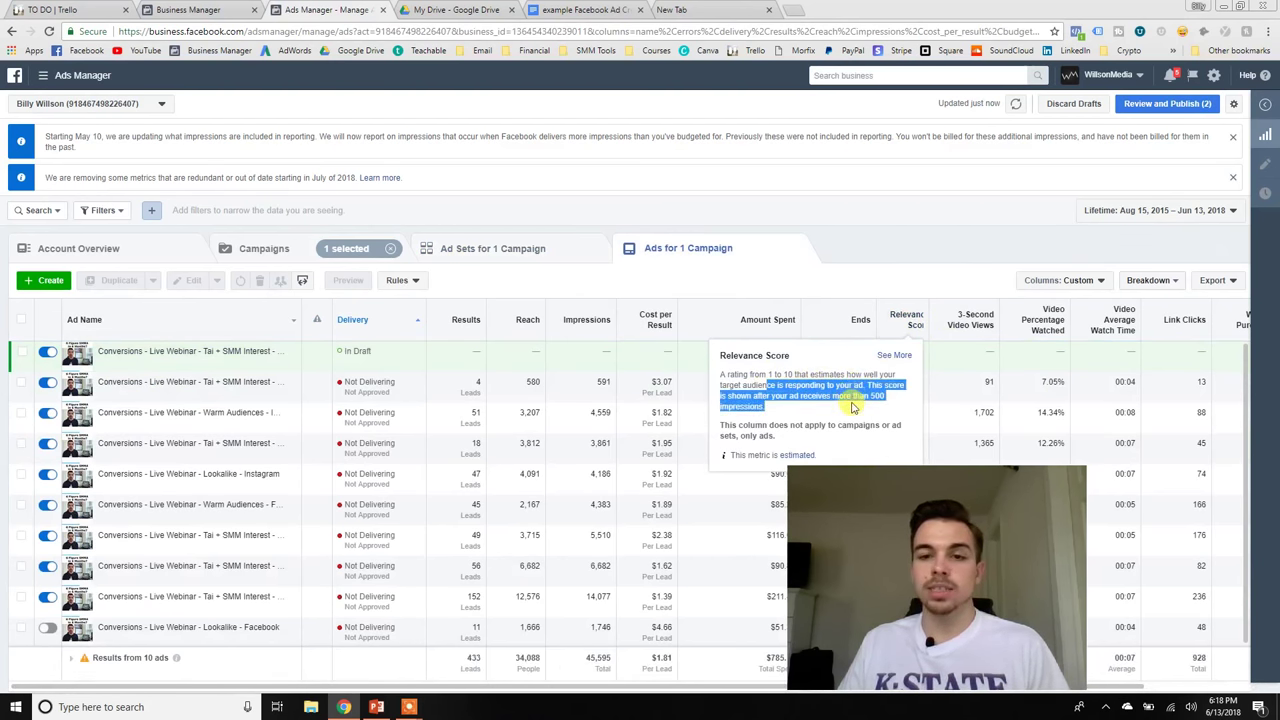
pyautogui.click(846, 416)
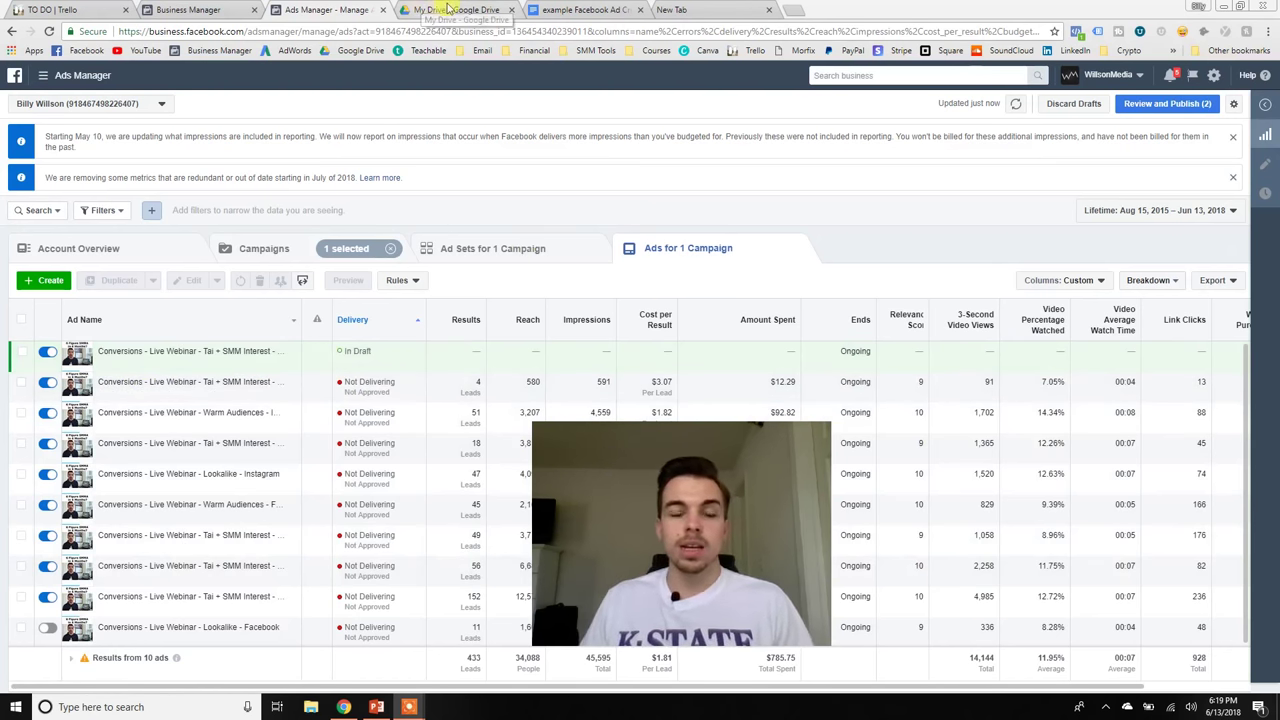
# Switch to the PowerPoint presentation and present the "My Signature Funnel" slide in full screen.
pyautogui.click(240, 11)
pyautogui.click(313, 10)
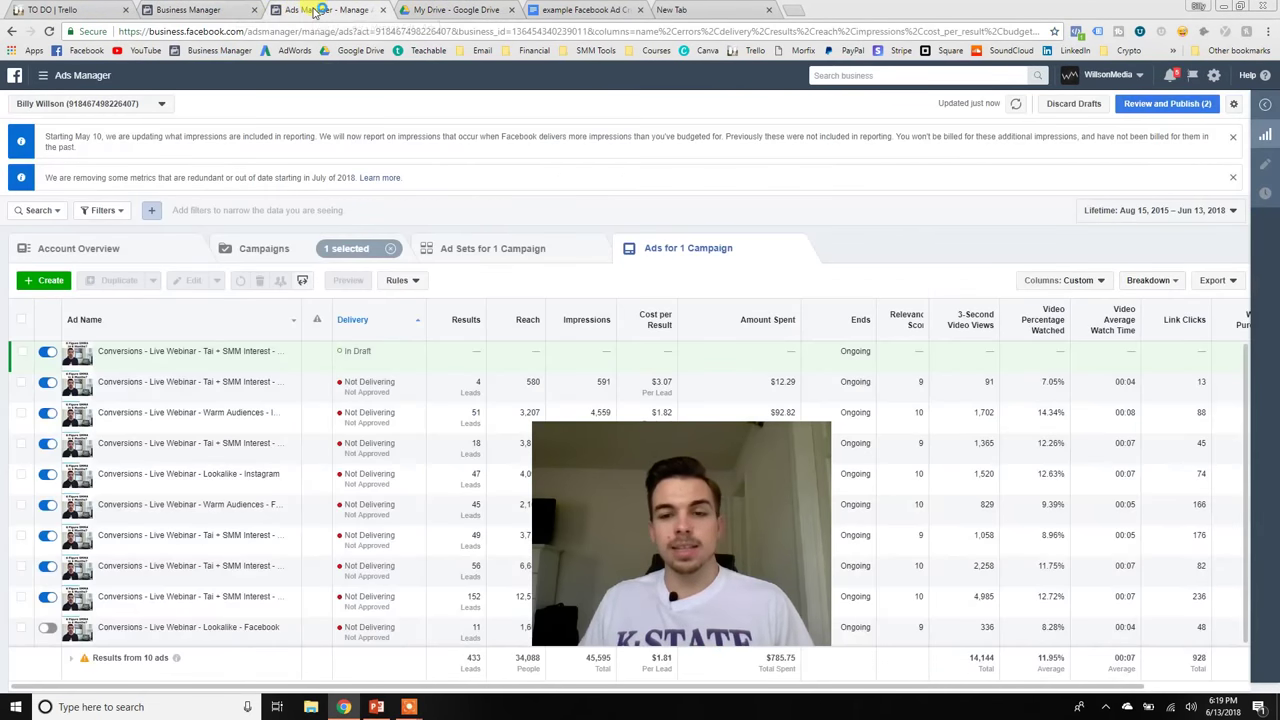
pyautogui.click(377, 707)
pyautogui.click(152, 450)
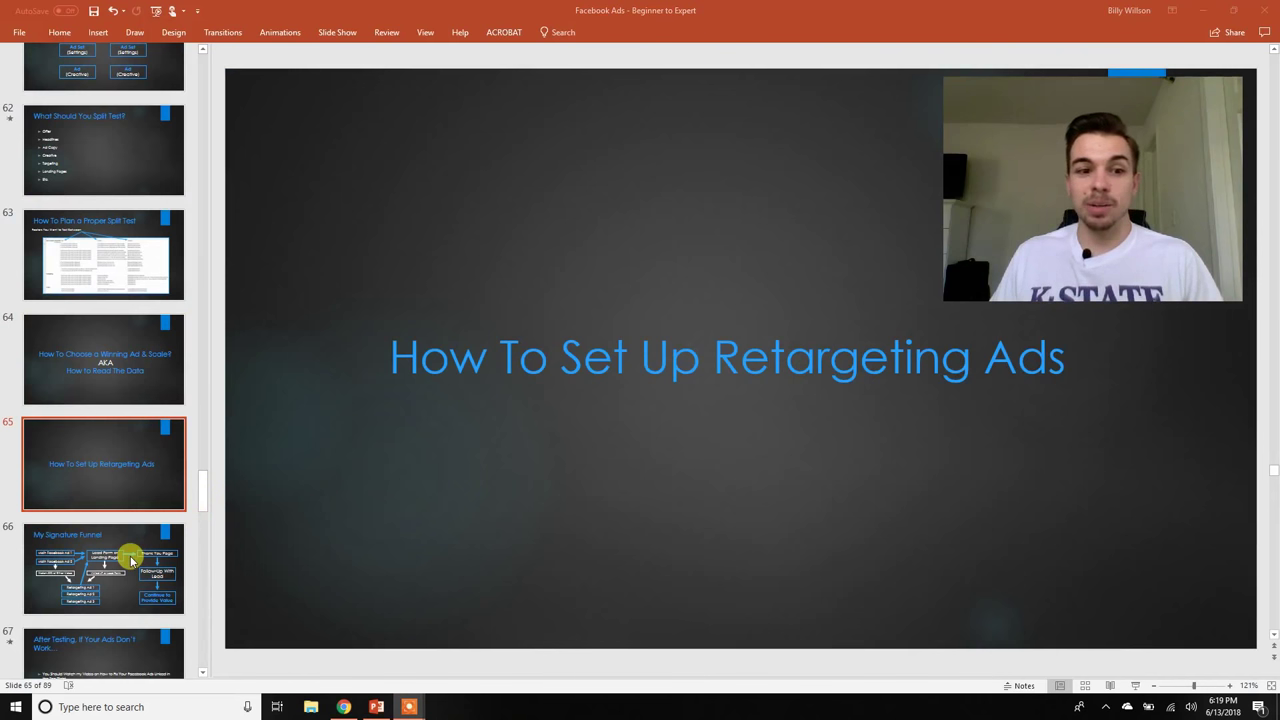
pyautogui.click(130, 560)
pyautogui.click(1136, 687)
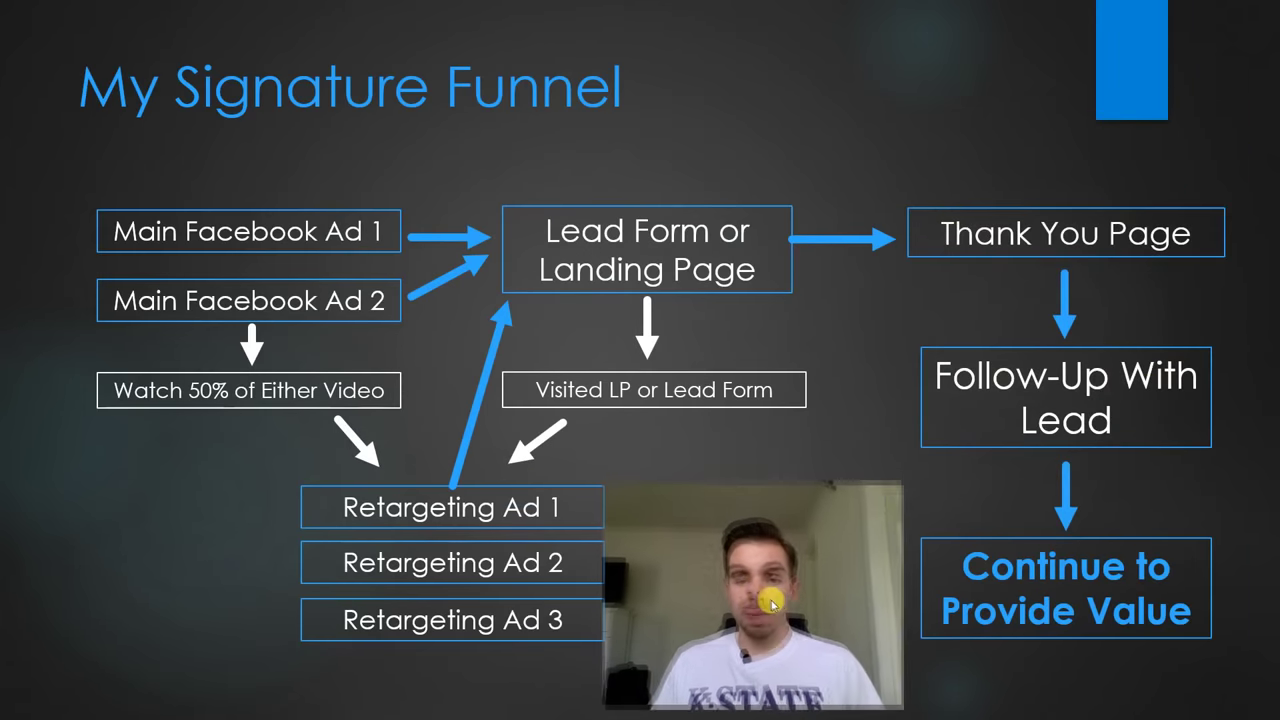